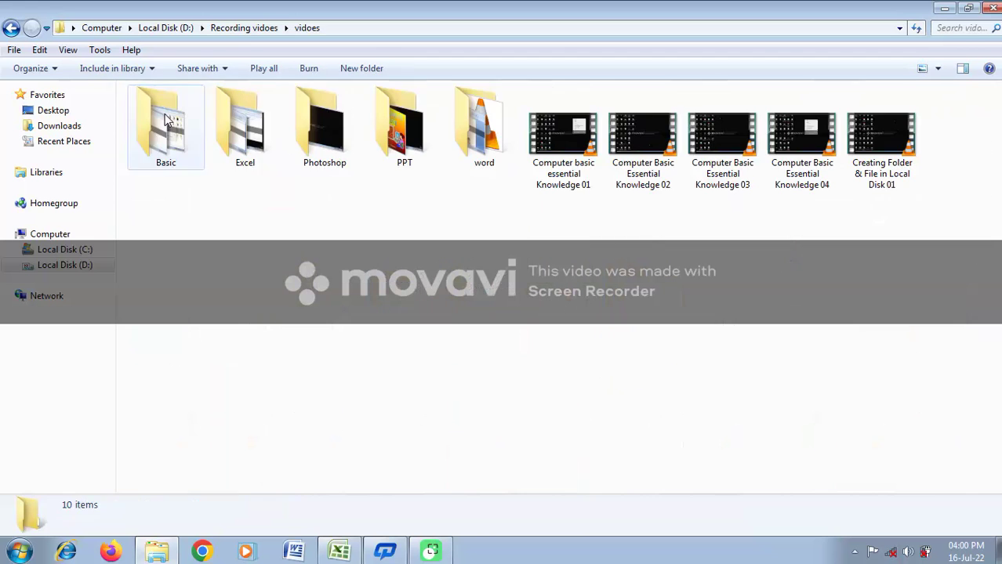
Open the practice workbook from the Excel folder and choose the EPSON L210 Series in Printer Setup
double_click(210, 160)
double_click(480, 126)
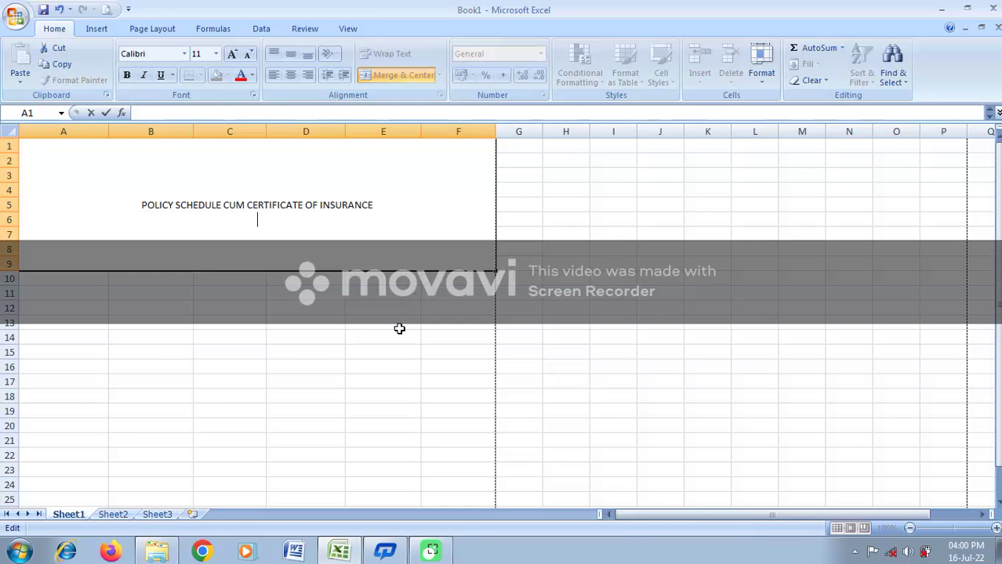
left_click(992, 9)
left_click(511, 313)
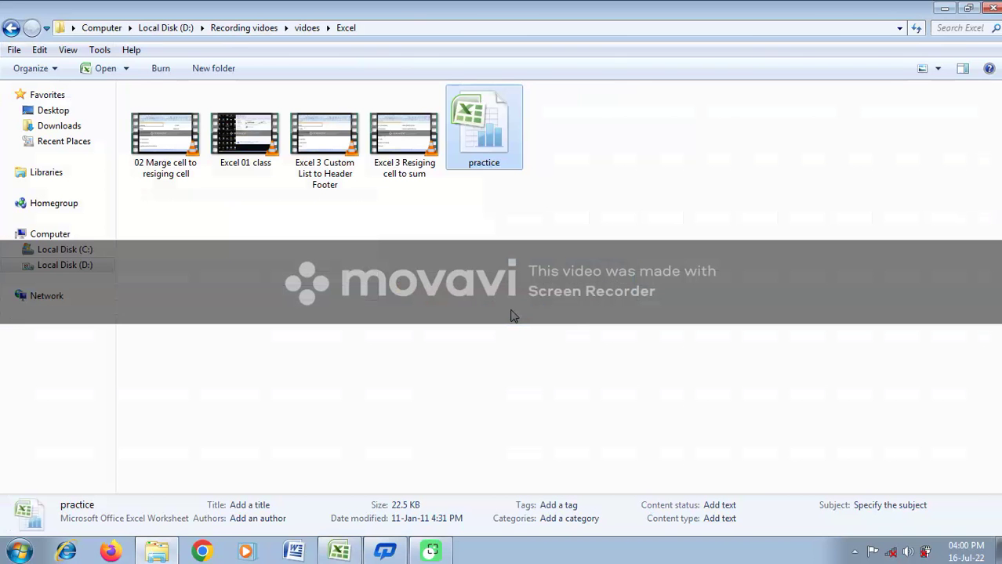
double_click(495, 112)
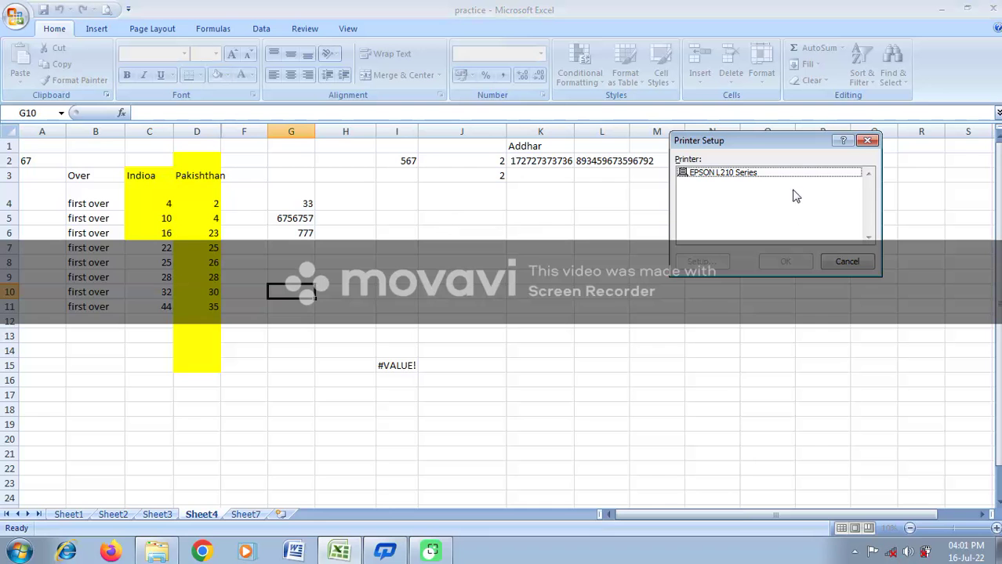
left_click(732, 174)
left_click(785, 261)
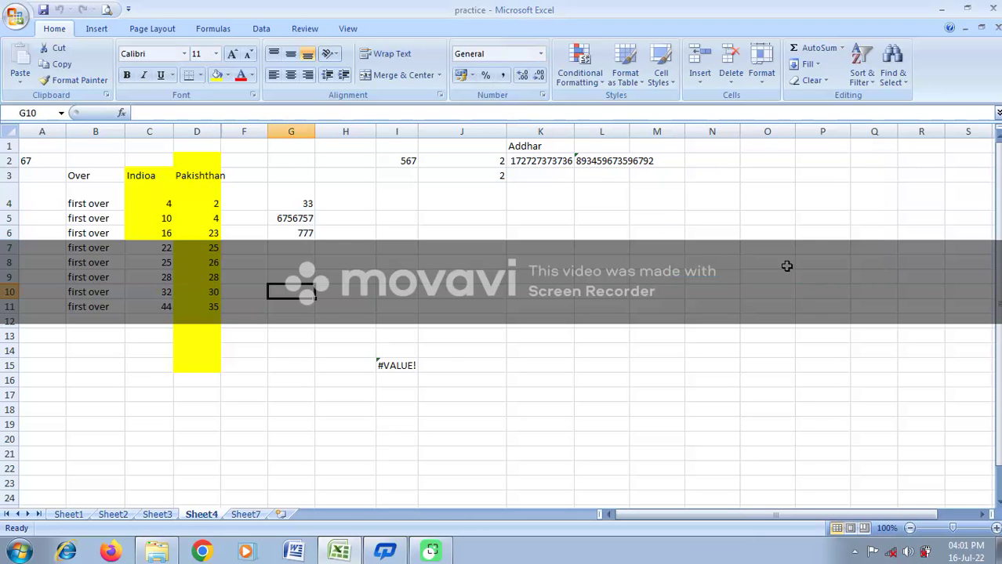
Look through the numbered topic list on Sheet1 to locate the Format Cells (Custom- 0 "Kg") entry
left_click(68, 515)
scroll(161, 415, "down", 2)
scroll(161, 415, "up", 6)
scroll(161, 415, "down", 1)
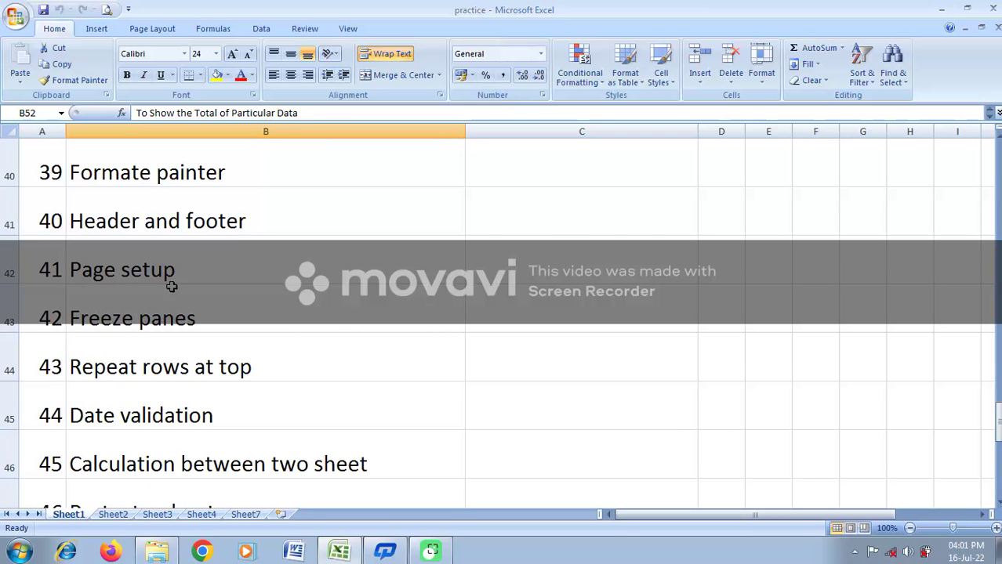
scroll(192, 293, "up", 1)
scroll(183, 294, "up", 2)
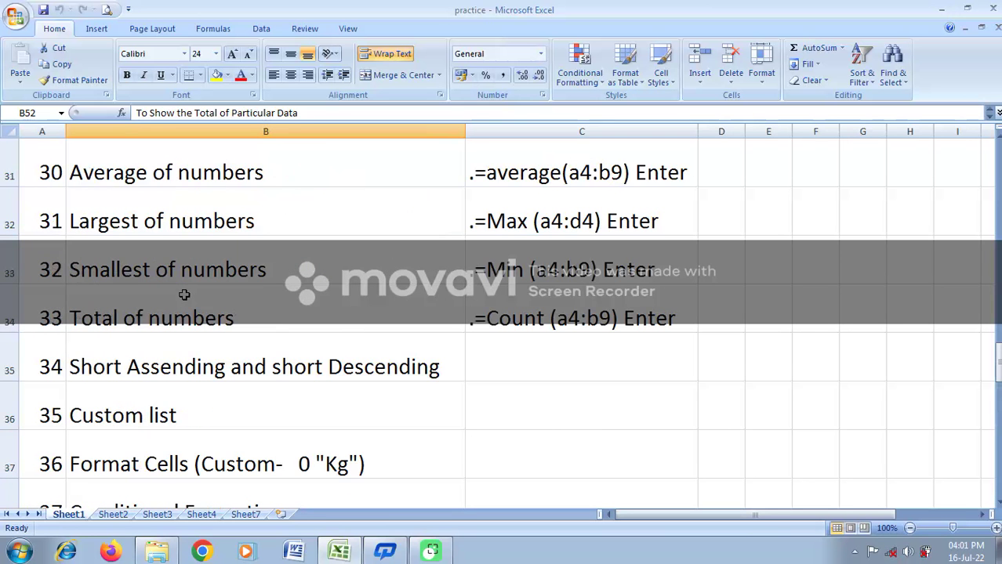
scroll(183, 294, "down", 1)
scroll(184, 295, "down", 1)
left_click(160, 274)
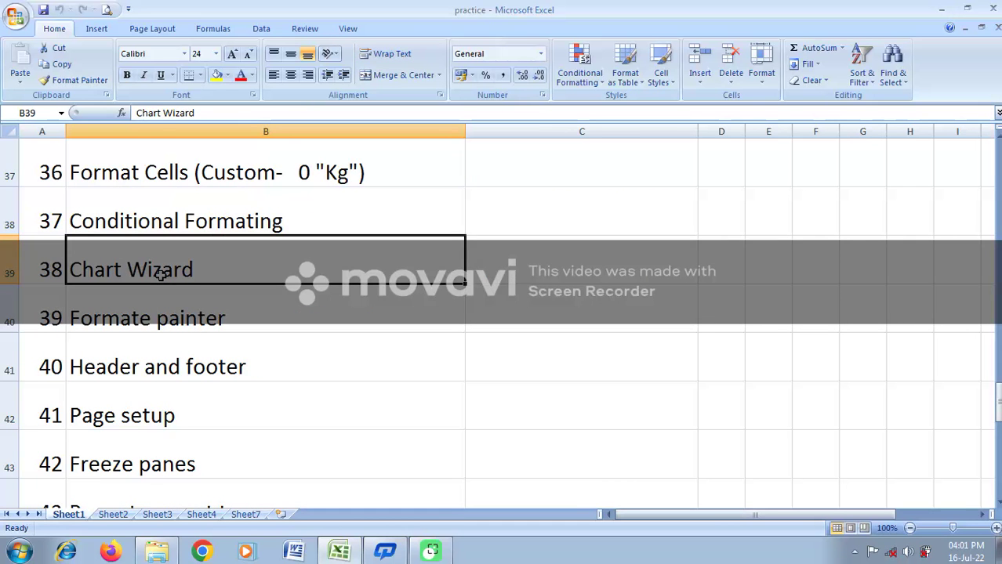
left_click(204, 169)
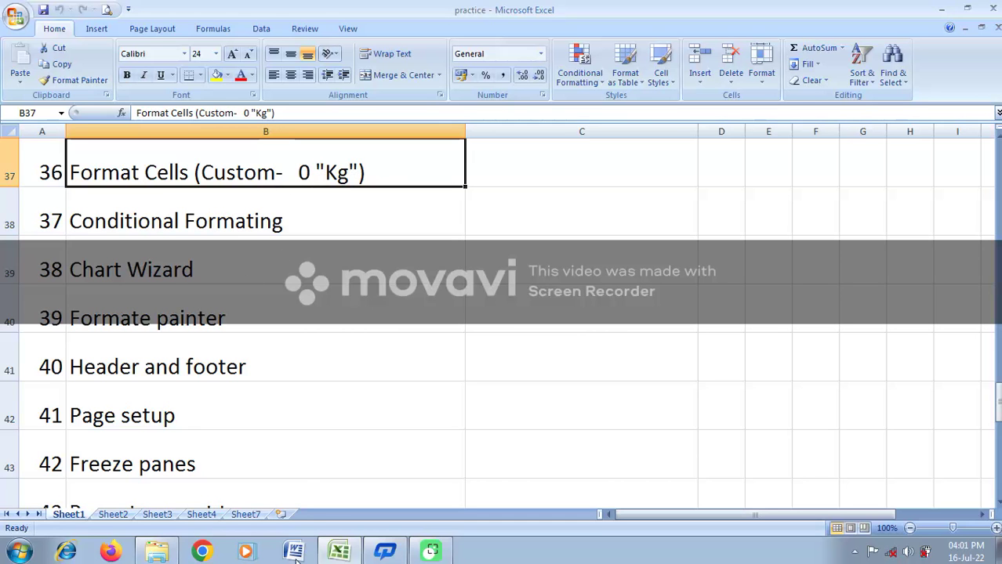
Insert a new worksheet after Sheet7 and enter 4 Kg in cell E4 and 40 in cell F4
left_click(247, 515)
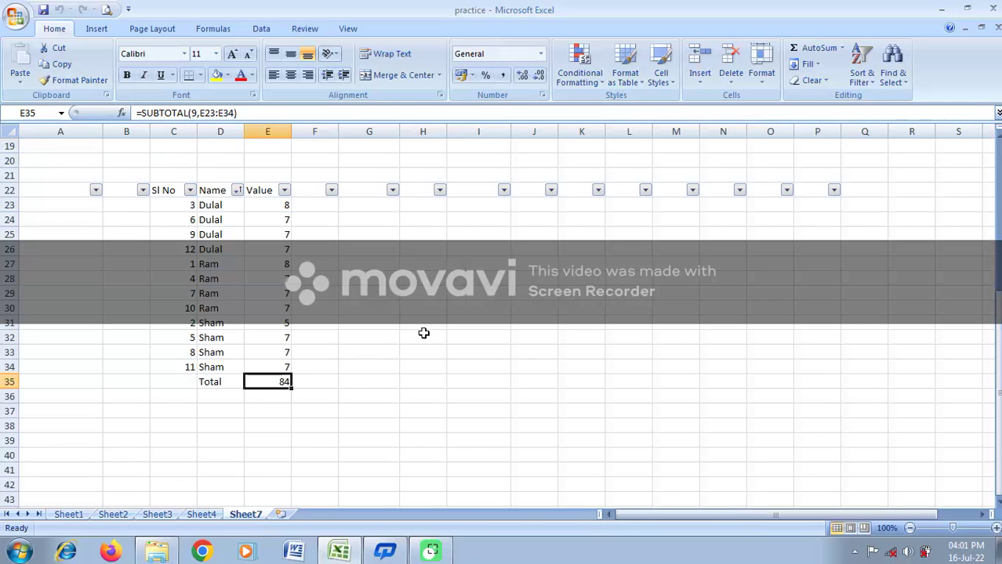
left_click(281, 515)
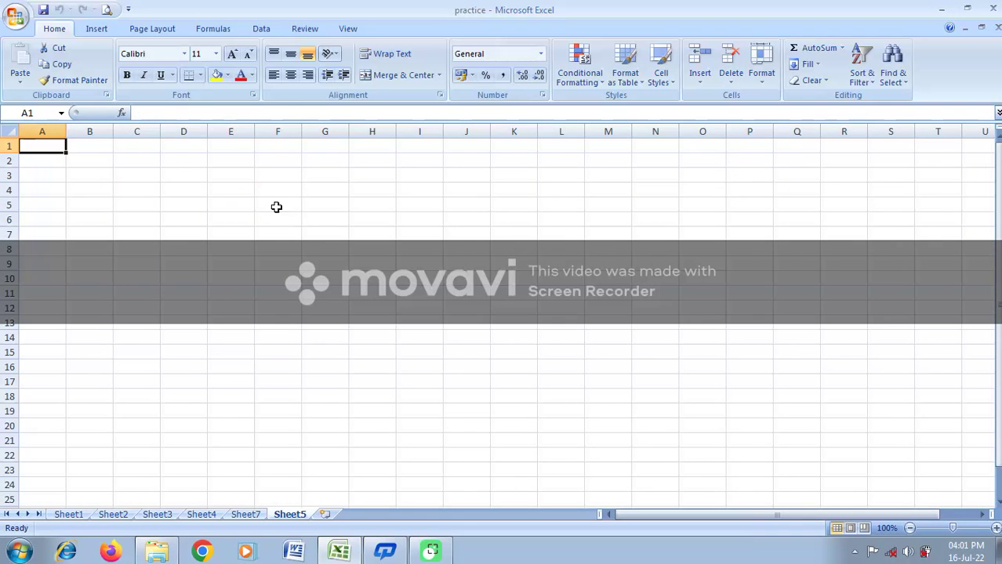
left_click(224, 191)
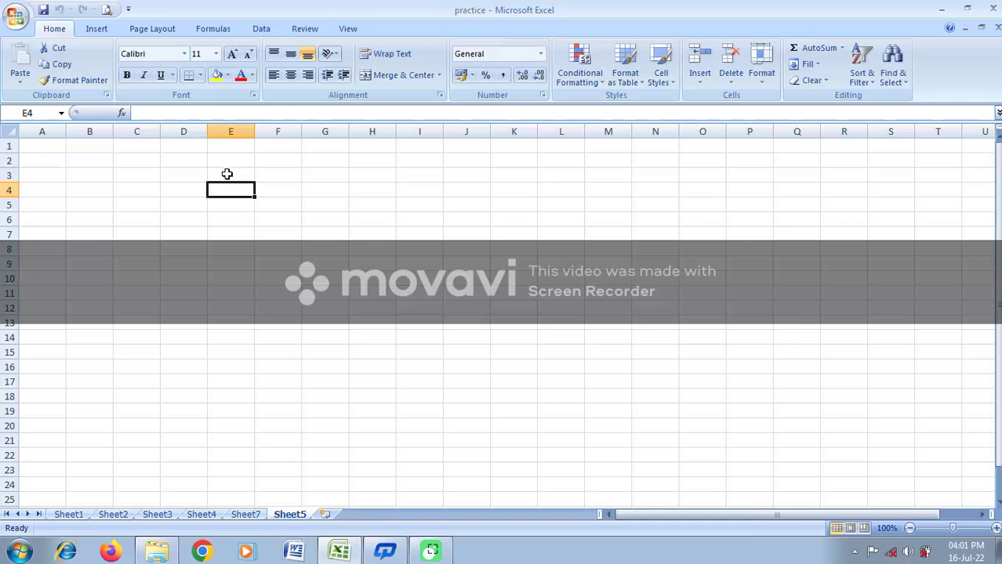
left_click(235, 175)
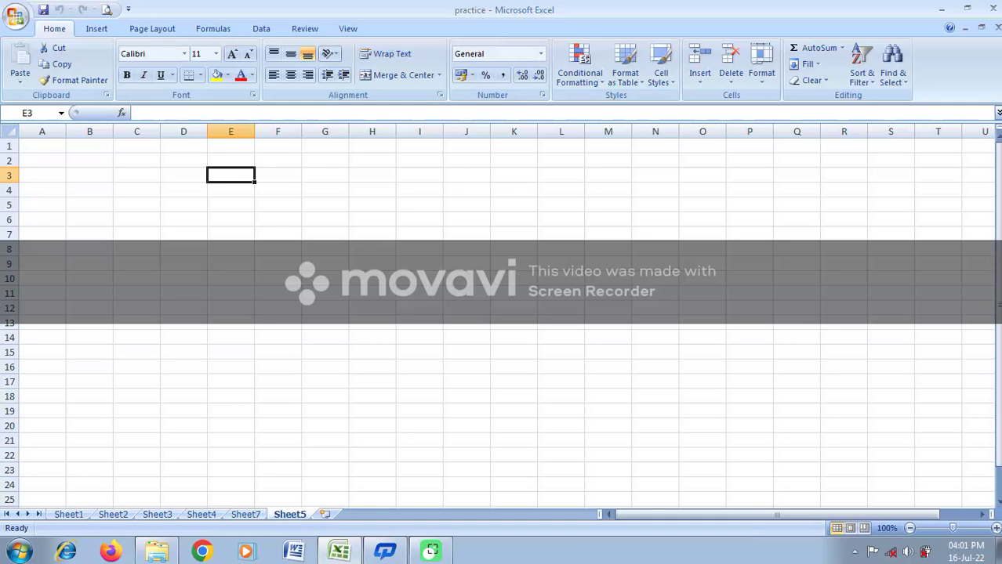
left_click(230, 186)
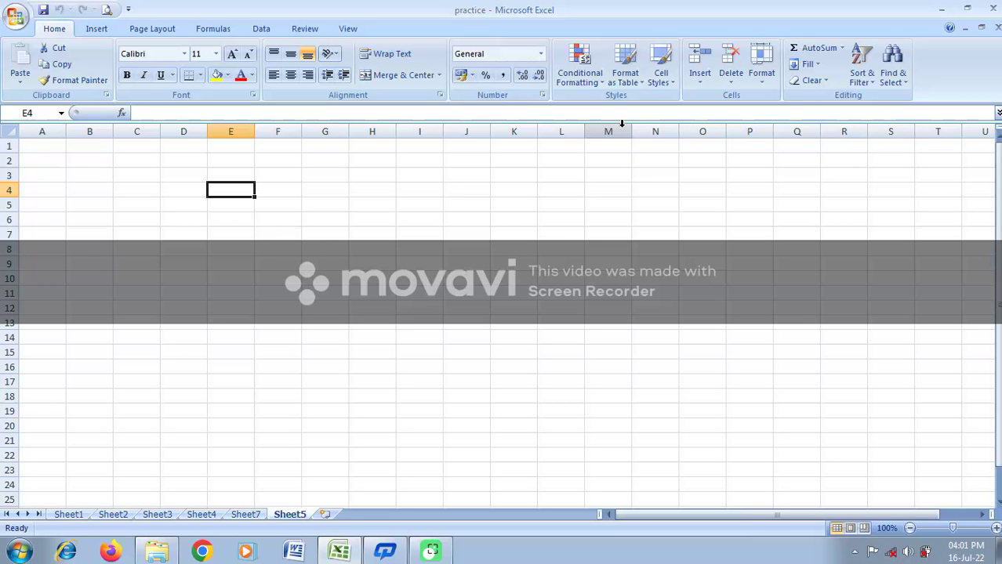
type("4 Kg")
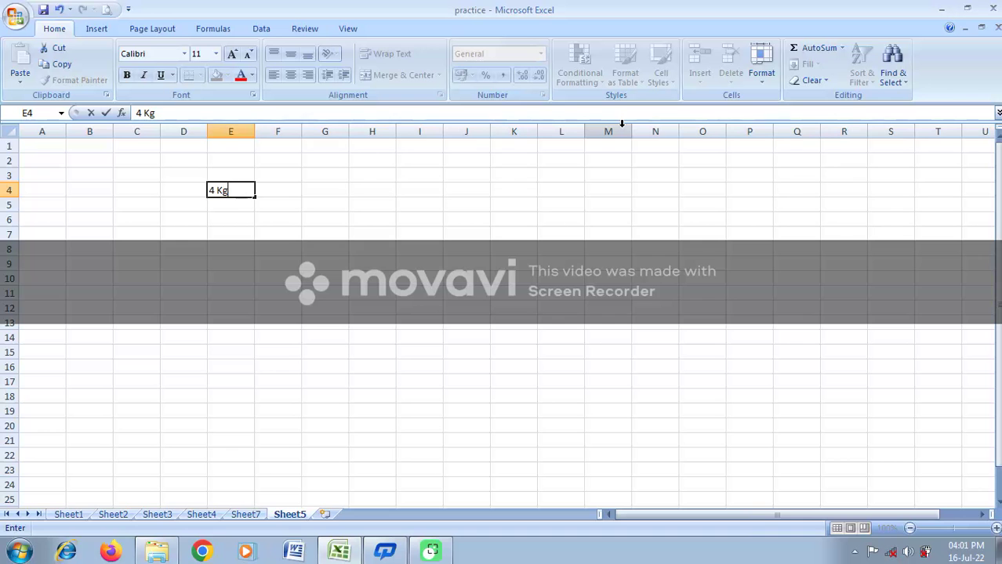
key("Tab")
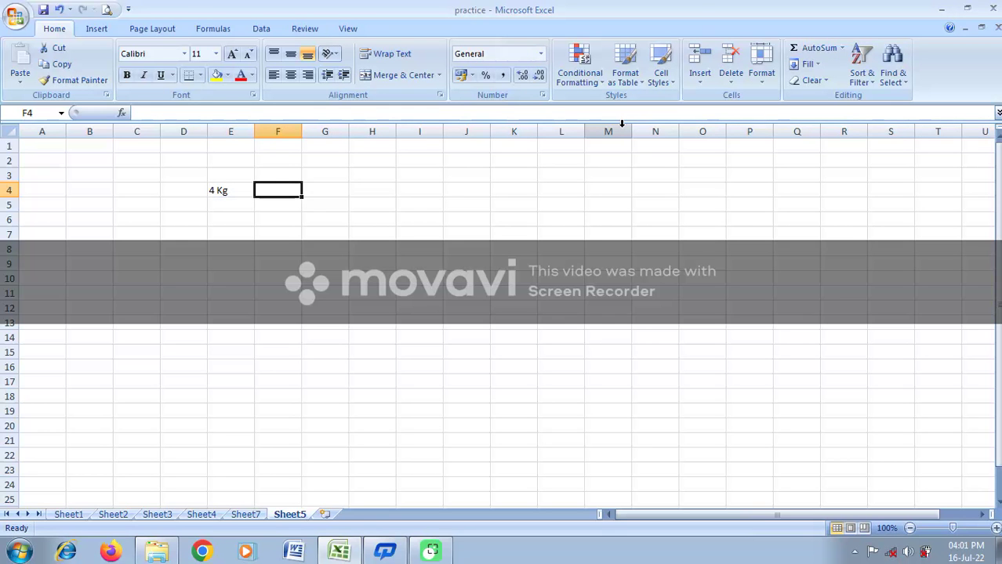
type("40")
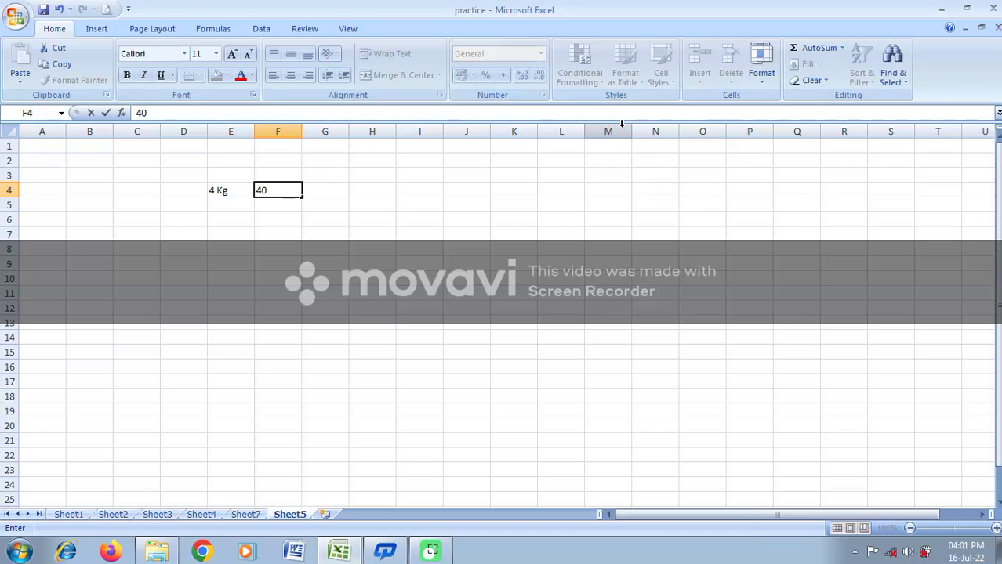
key("Tab")
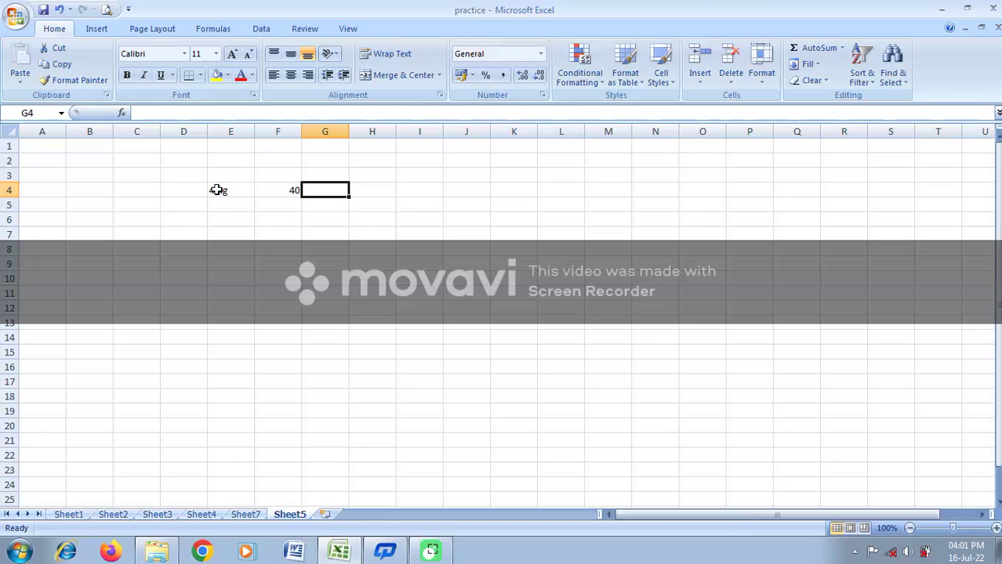
Enter the formula =E4*F4 in cell G4 to multiply the two values in row 4
left_click_drag(213, 190, 315, 190)
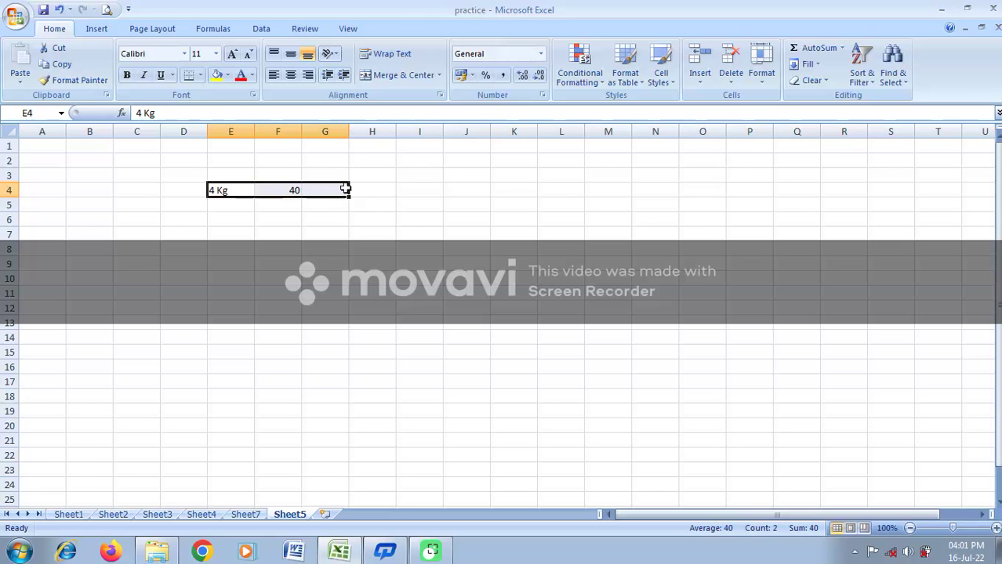
left_click(326, 191)
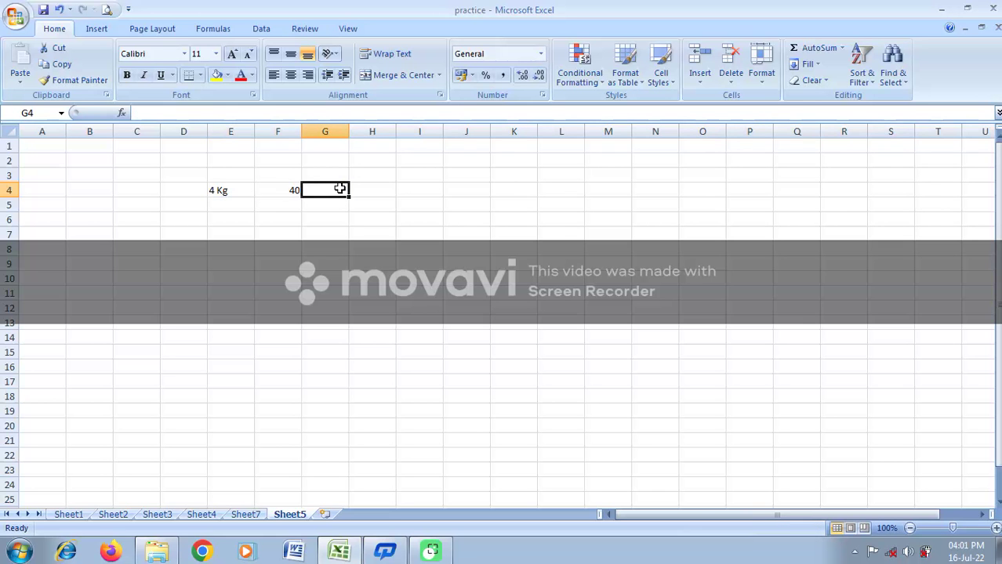
type("=")
left_click(224, 190)
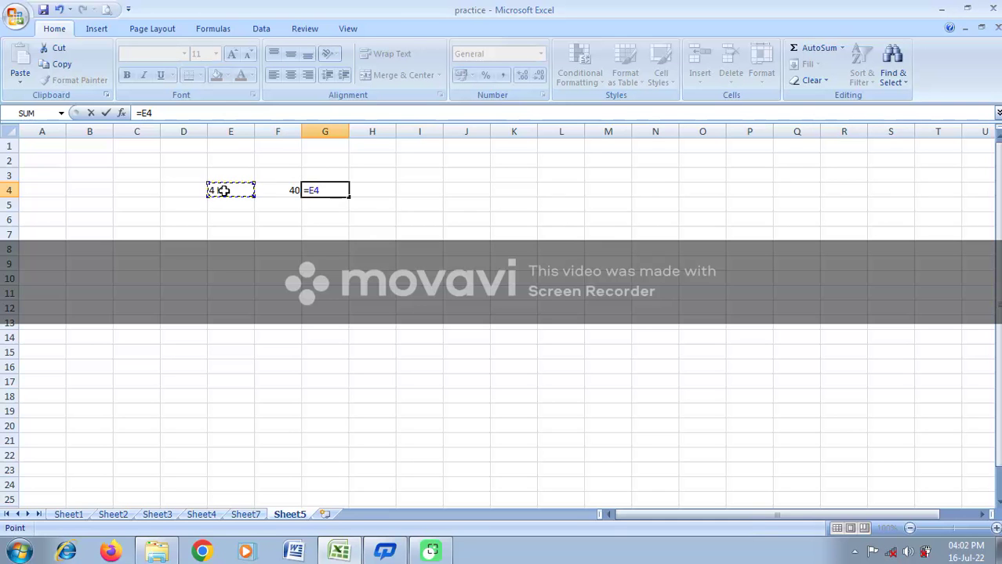
type("*")
left_click(290, 190)
key("Return")
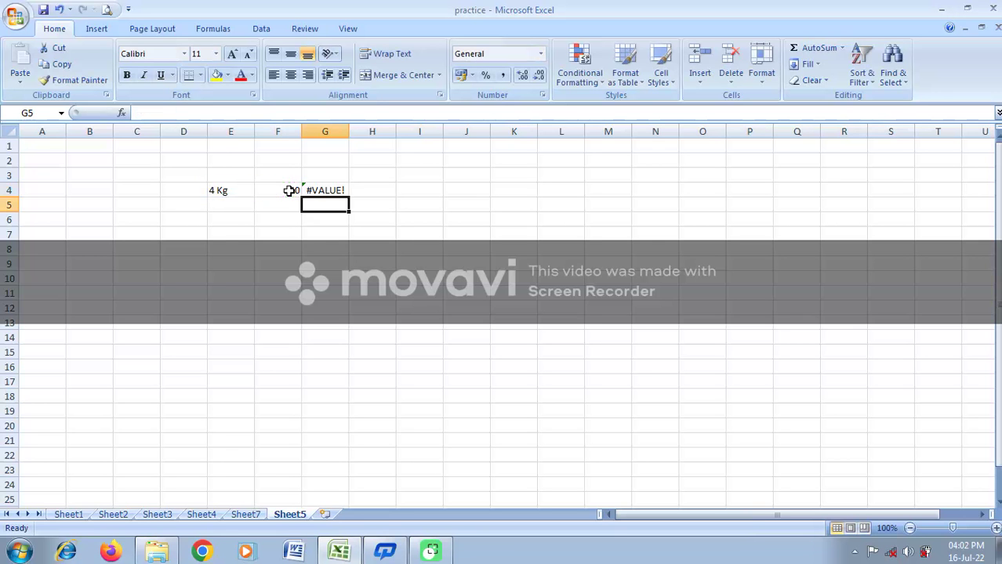
left_click(345, 189)
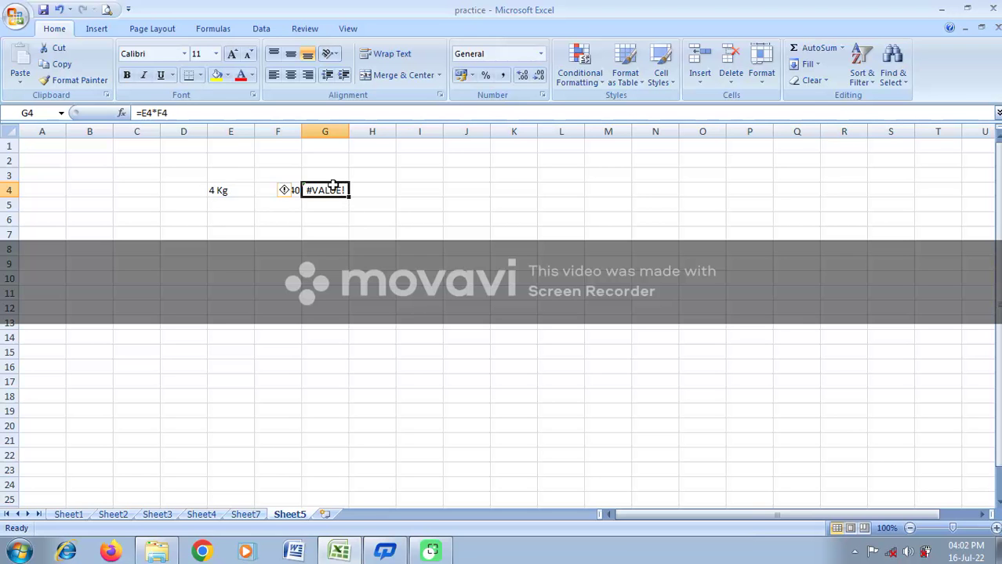
Clear cell E4 and apply the custom number format 0 "Kg" to the whole of column E
left_click(226, 189)
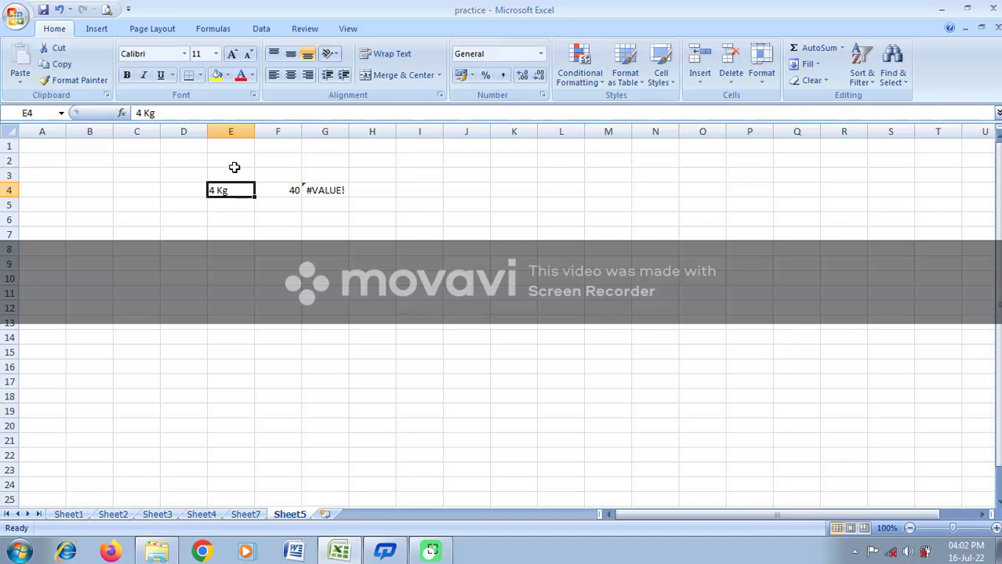
key("Delete")
left_click(229, 134)
right_click(229, 135)
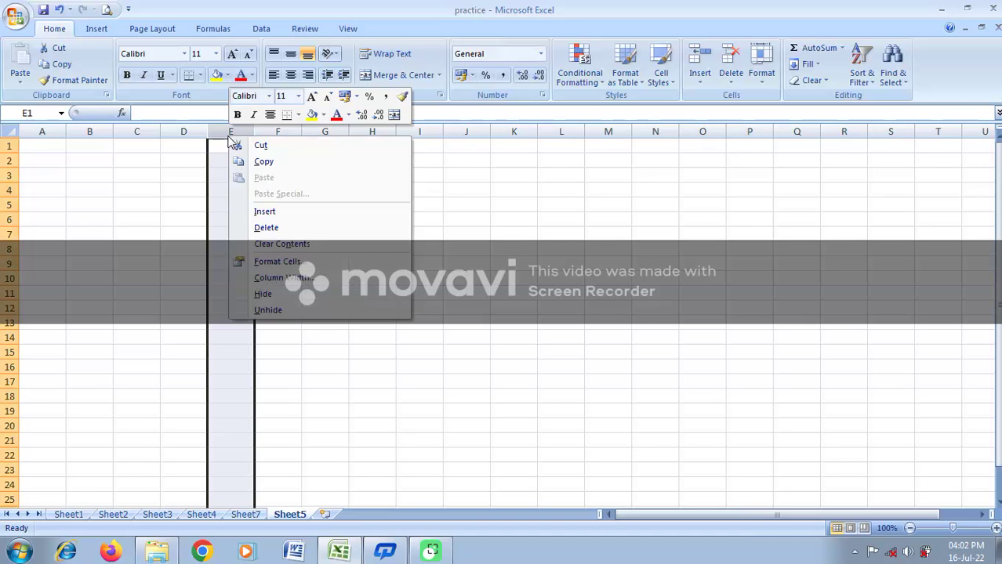
left_click(276, 261)
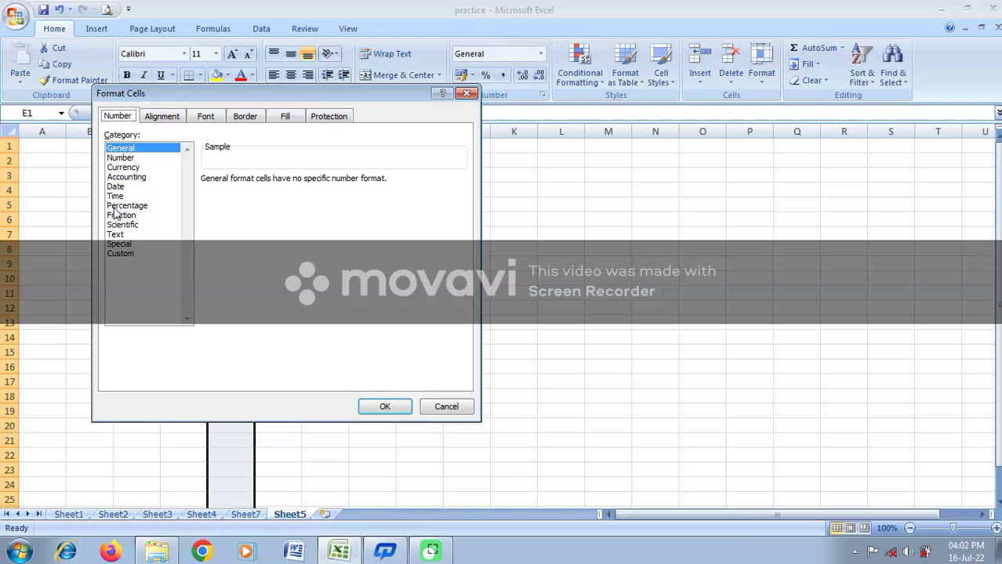
left_click(119, 254)
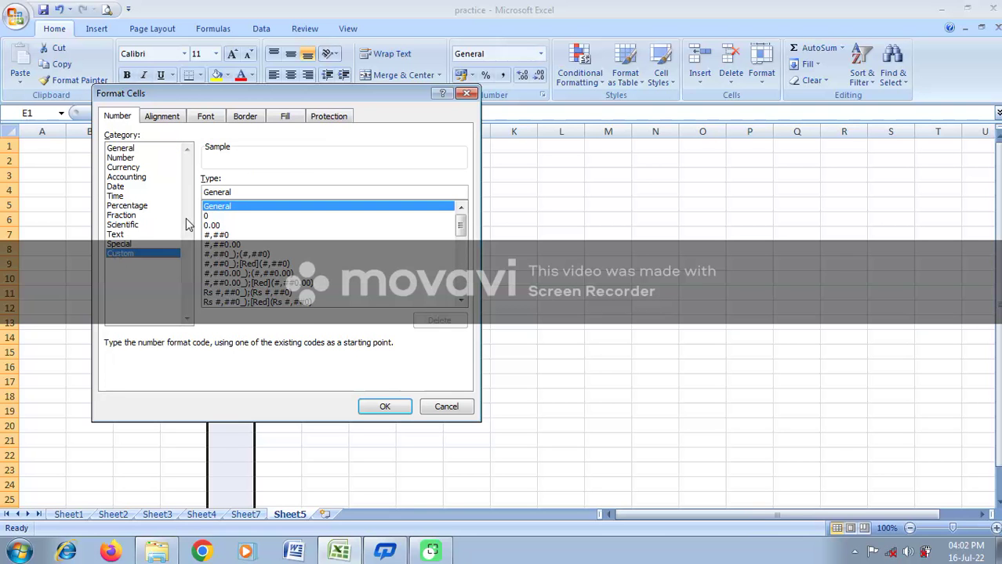
left_click(210, 217)
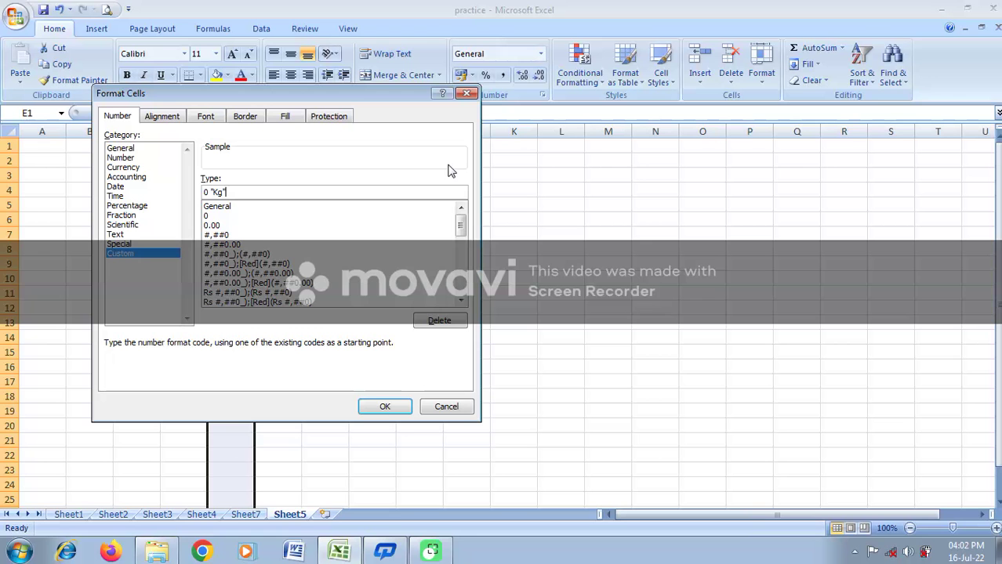
left_click(385, 407)
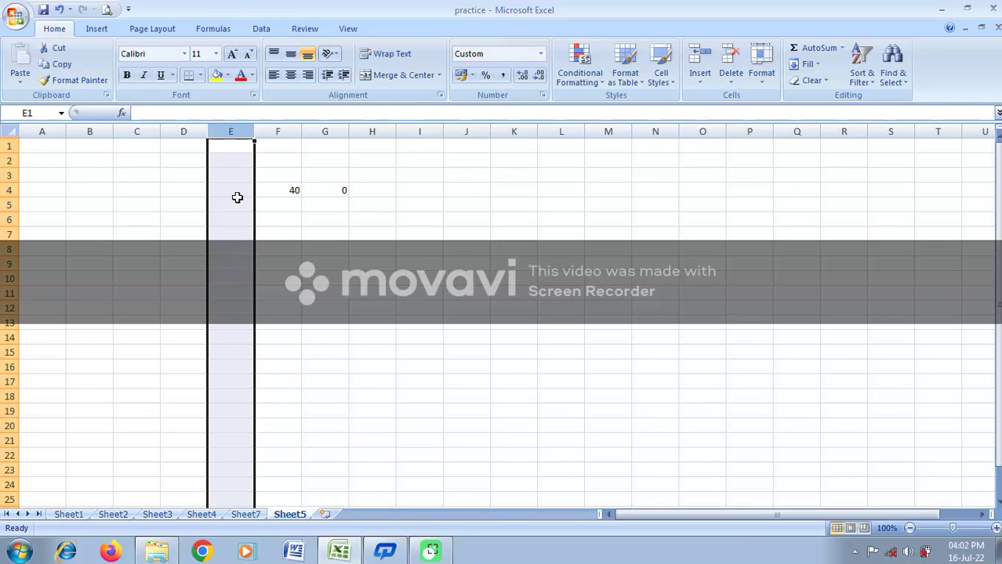
Enter 5 in cell E4 and check the multiplication result in G4
left_click(237, 196)
type("5")
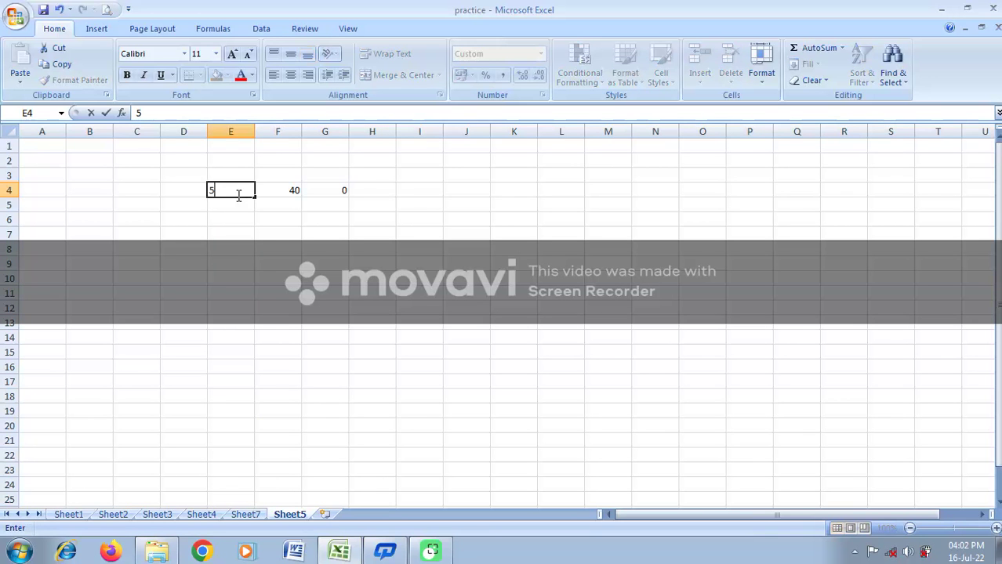
key("Tab")
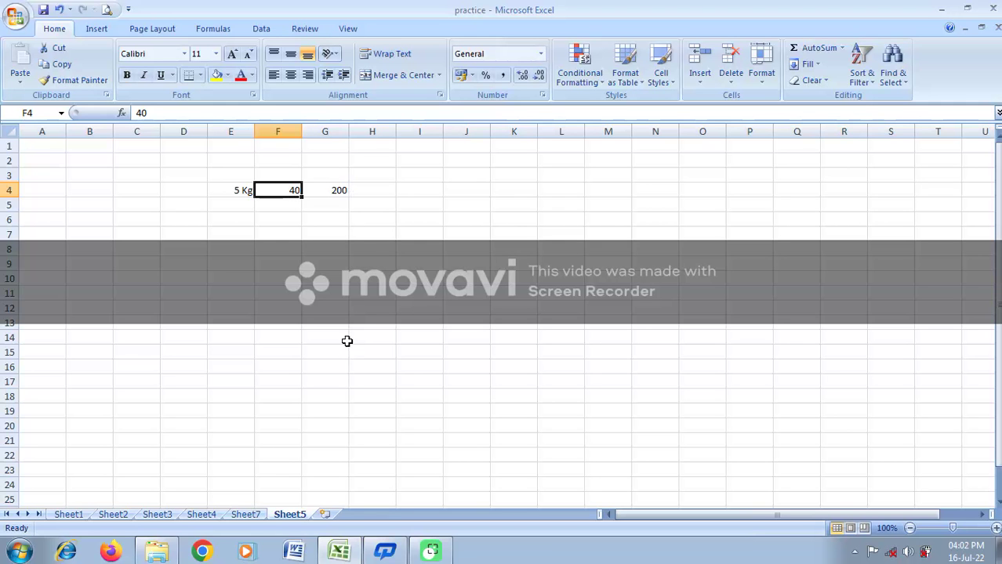
left_click(235, 190)
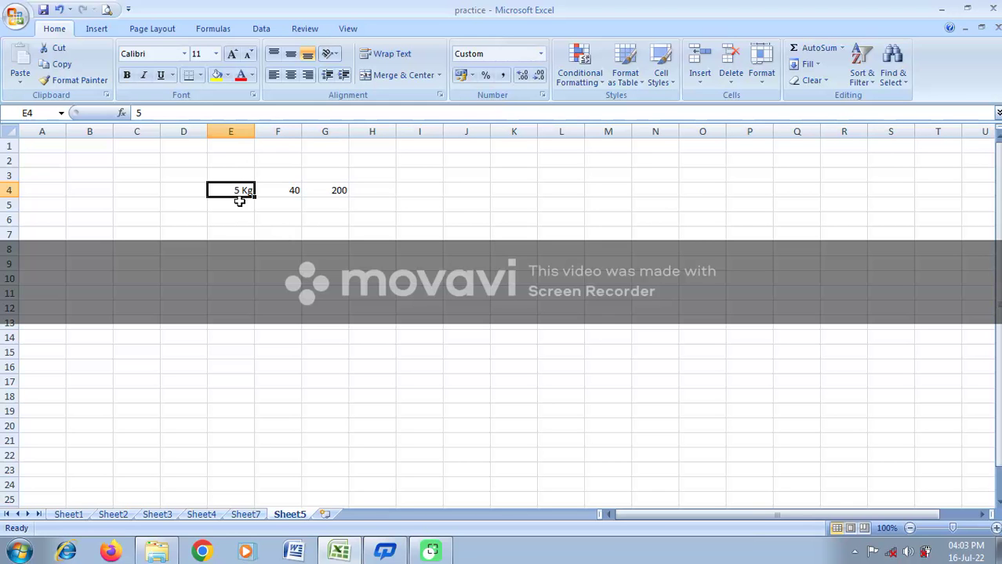
left_click(331, 191)
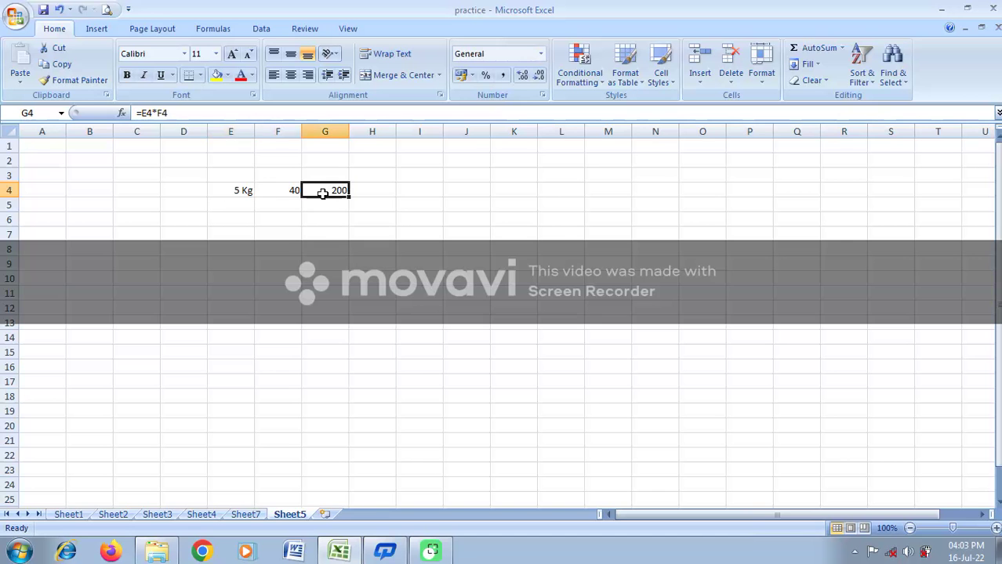
Fill the second data row with 76 in cell E5 and 77 in cell F5
left_click(242, 206)
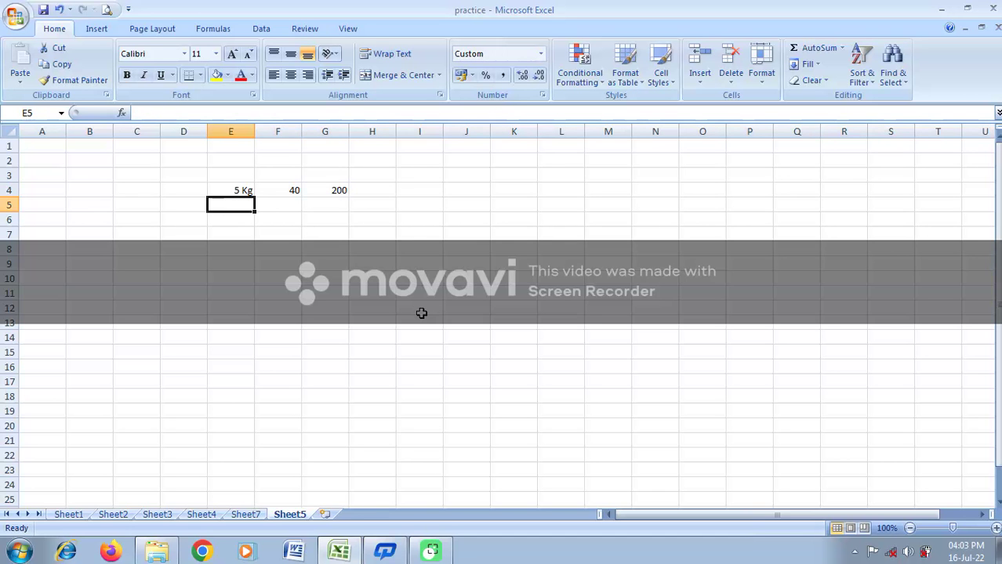
type("76")
key("Tab")
type("77")
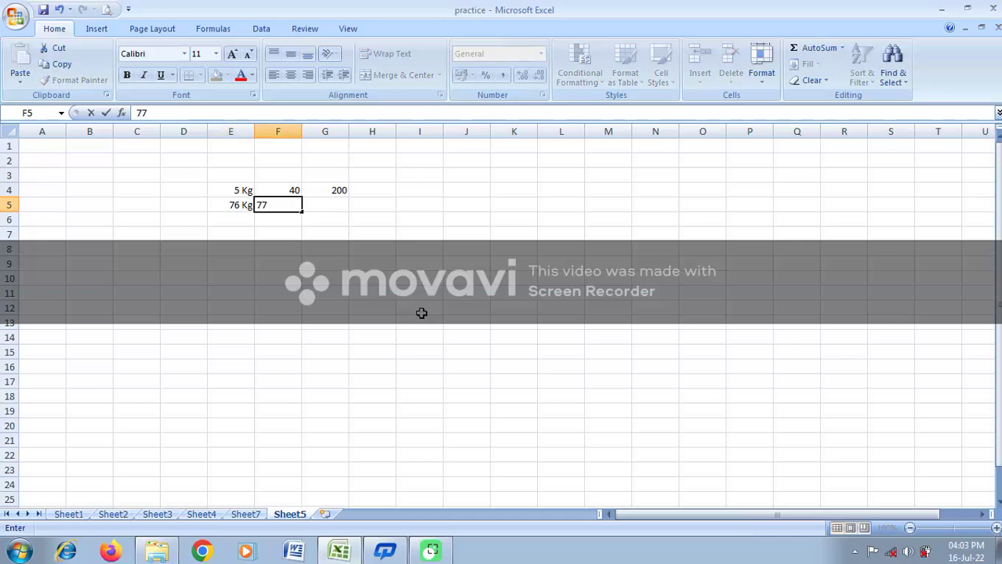
key("Tab")
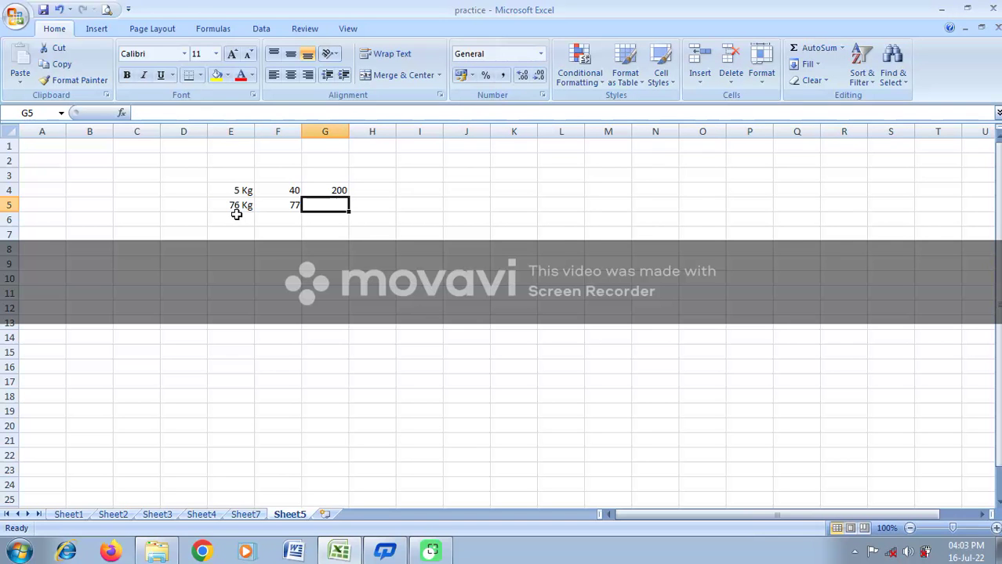
Fill the third data row with 77 in cell E6 and 66 in cell F6
left_click(236, 223)
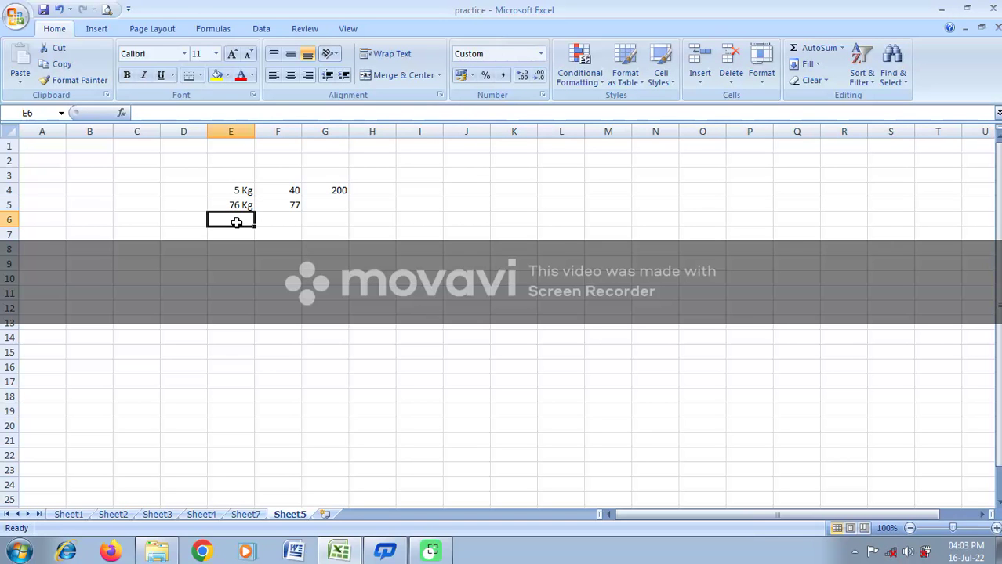
type("77")
key("Tab")
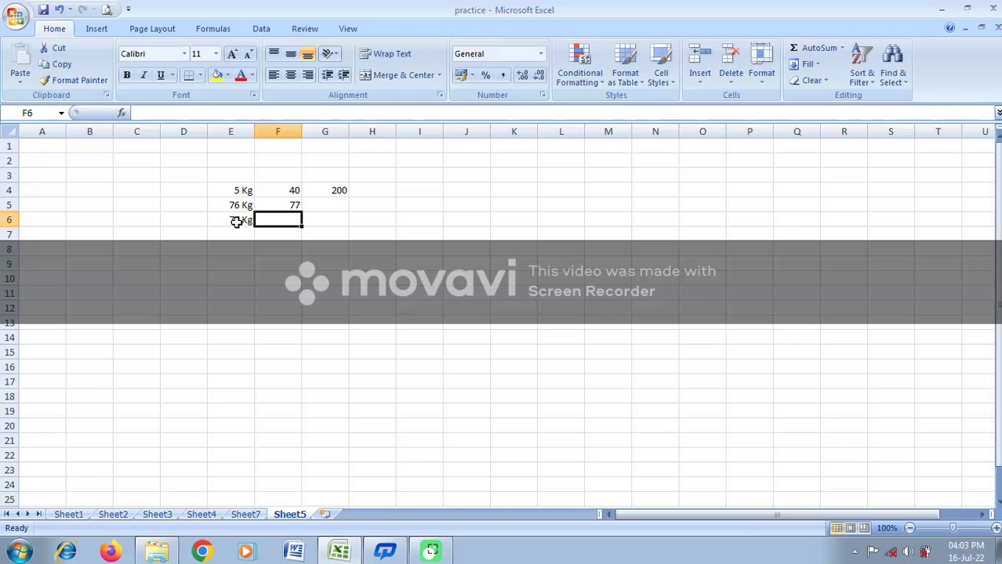
type("66")
key("Tab")
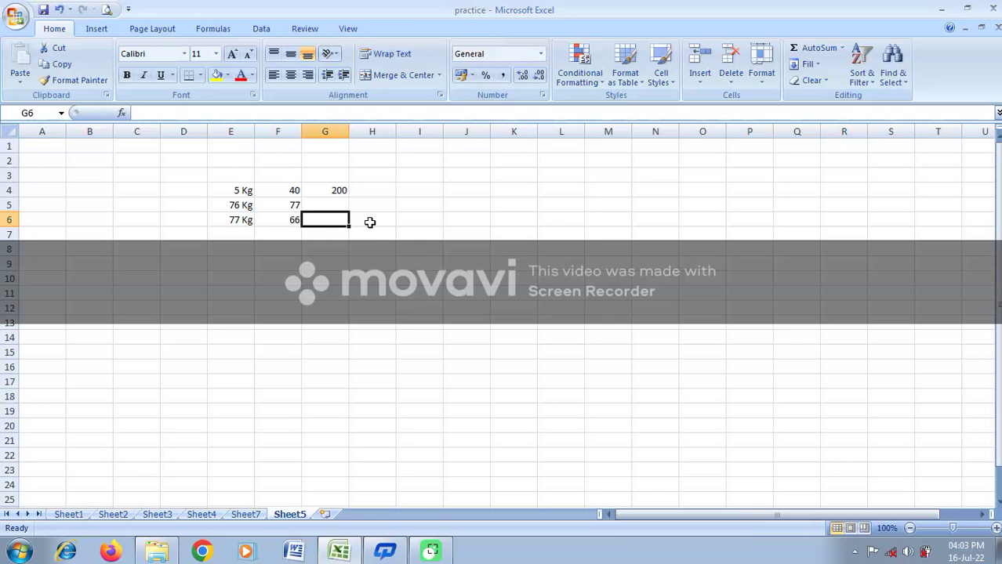
Copy the multiplication formula from cell G4 down through cell G11
left_click(339, 189)
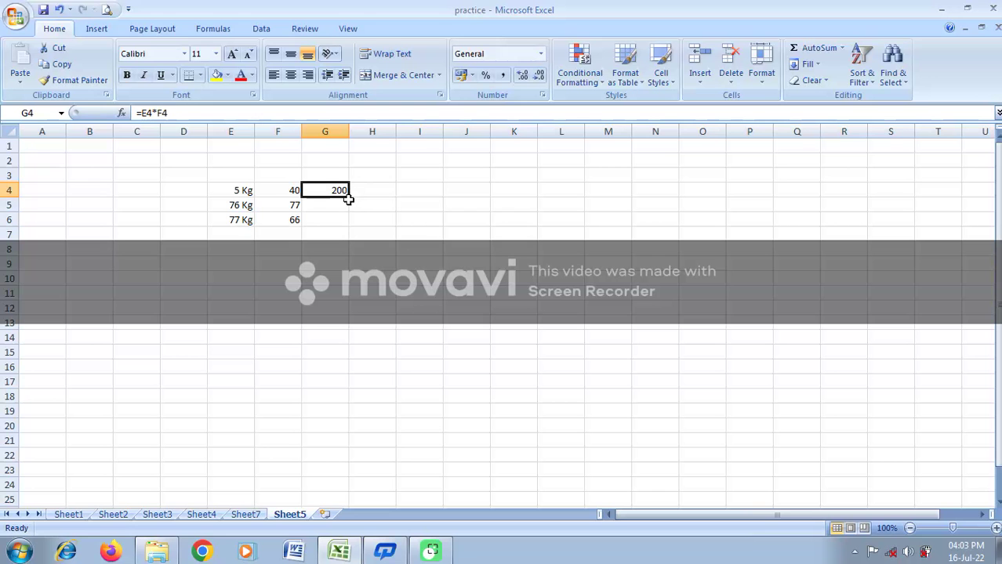
left_click_drag(350, 196, 351, 300)
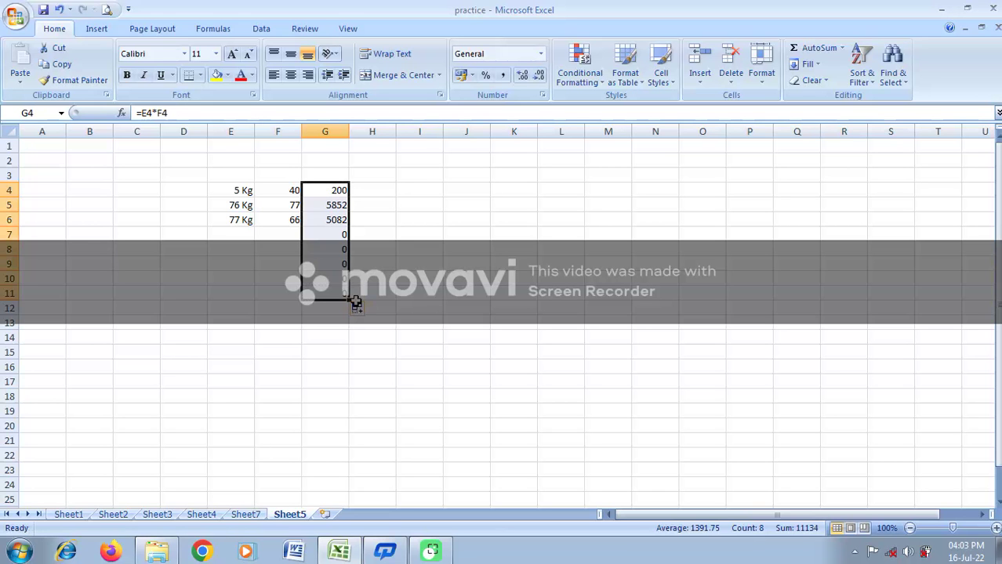
left_click(331, 188)
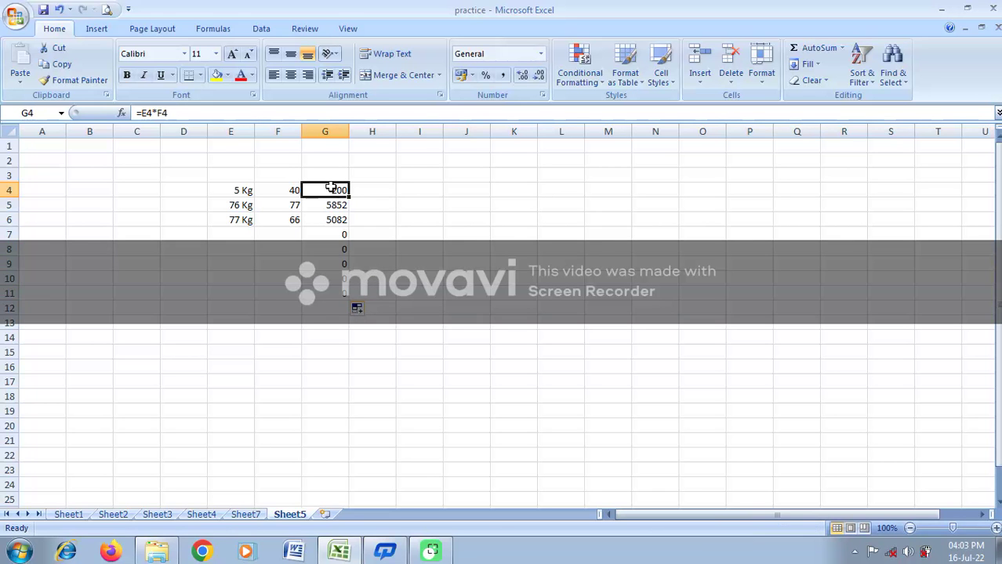
Review the custom number format code applied to column E, leaving it as it is
left_click(227, 179)
left_click(234, 132)
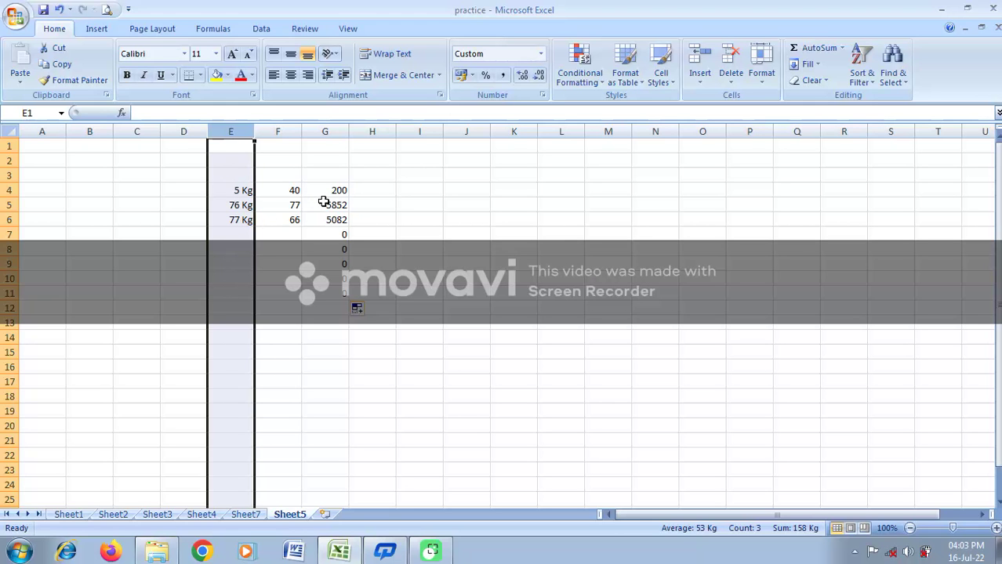
left_click(291, 188)
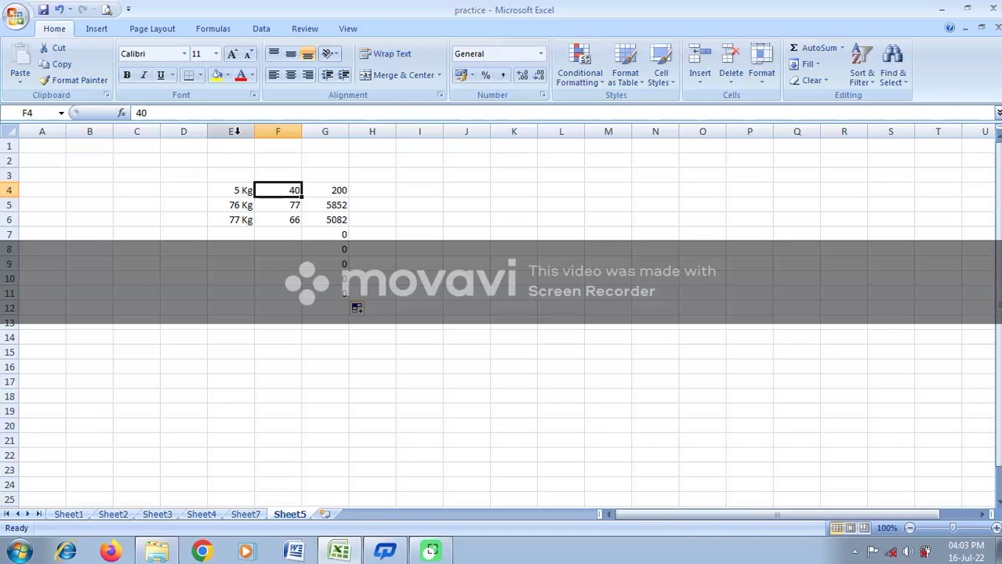
right_click(235, 132)
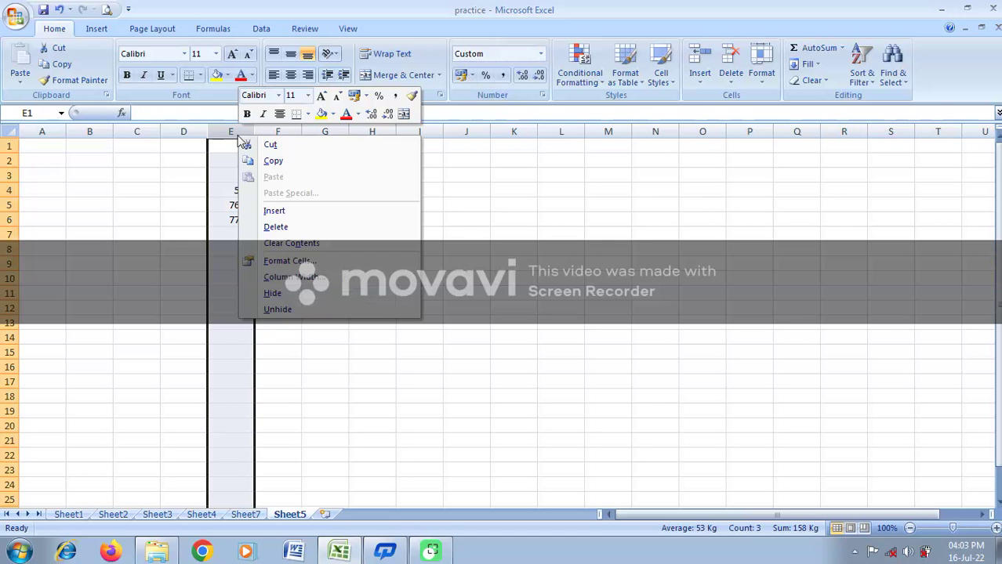
left_click(298, 260)
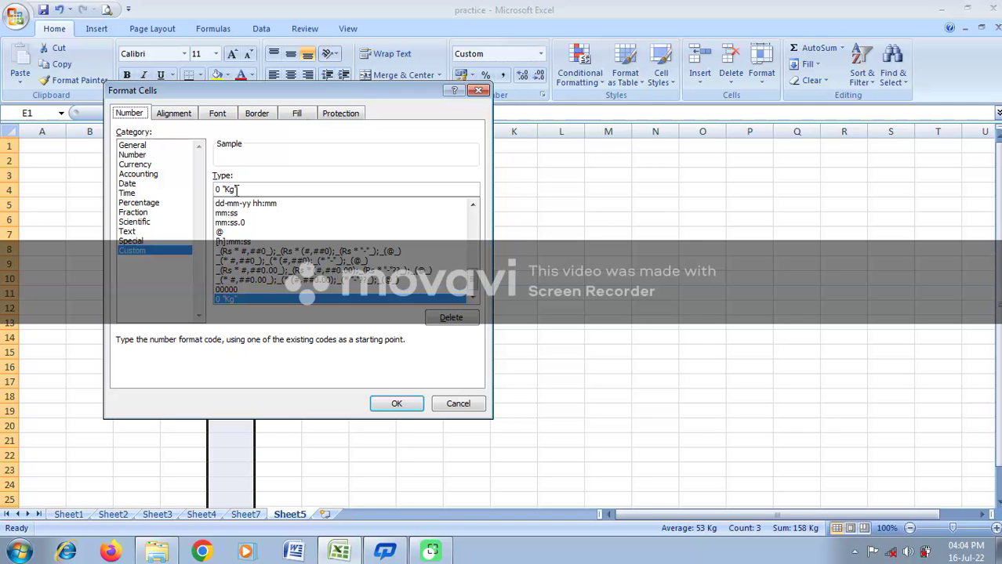
left_click(478, 91)
left_click(287, 261)
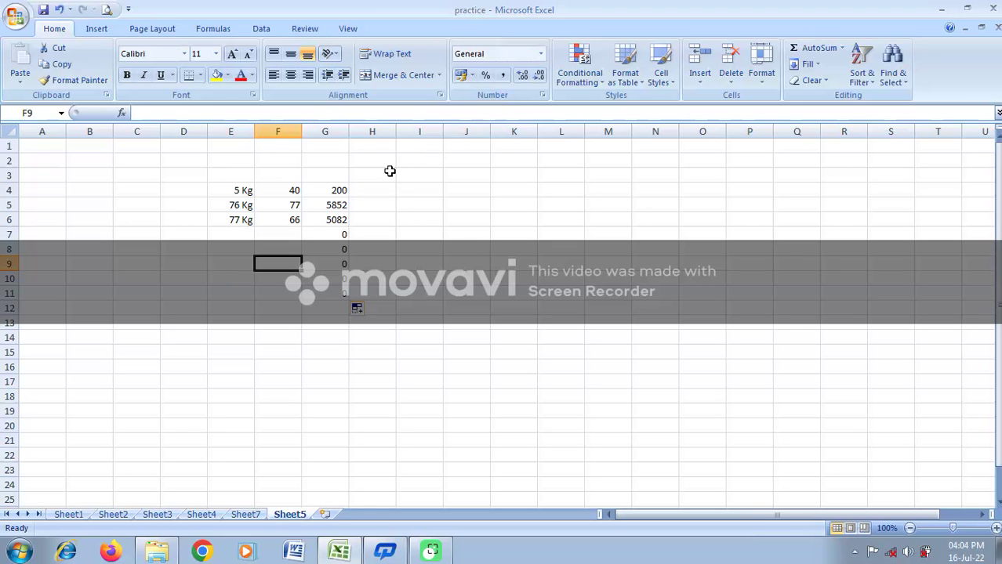
Check the topic list on Sheet1 around the Format Cells and Conditional Formating entries, and return to Sheet5
left_click(70, 515)
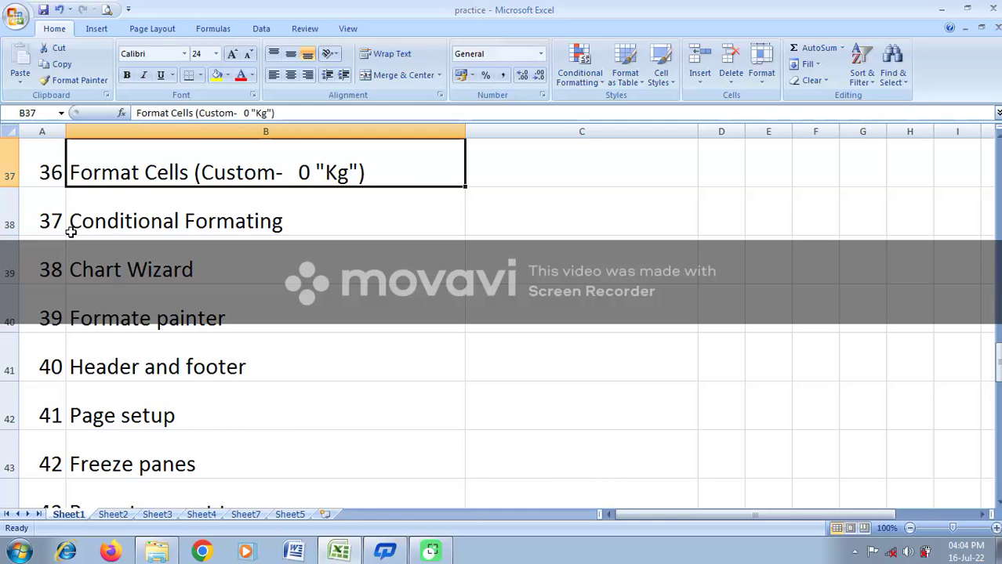
scroll(330, 238, "up", 1)
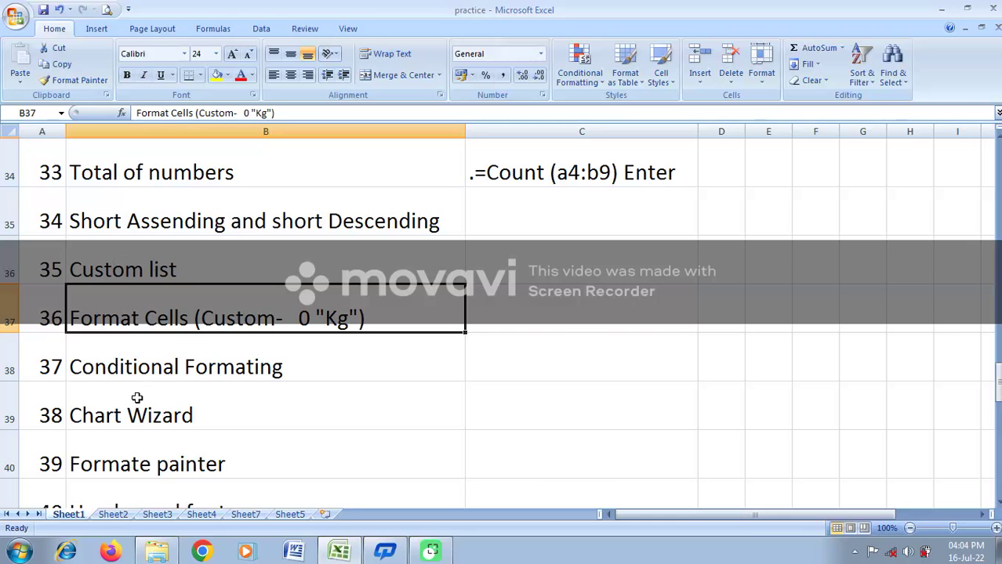
left_click(279, 517)
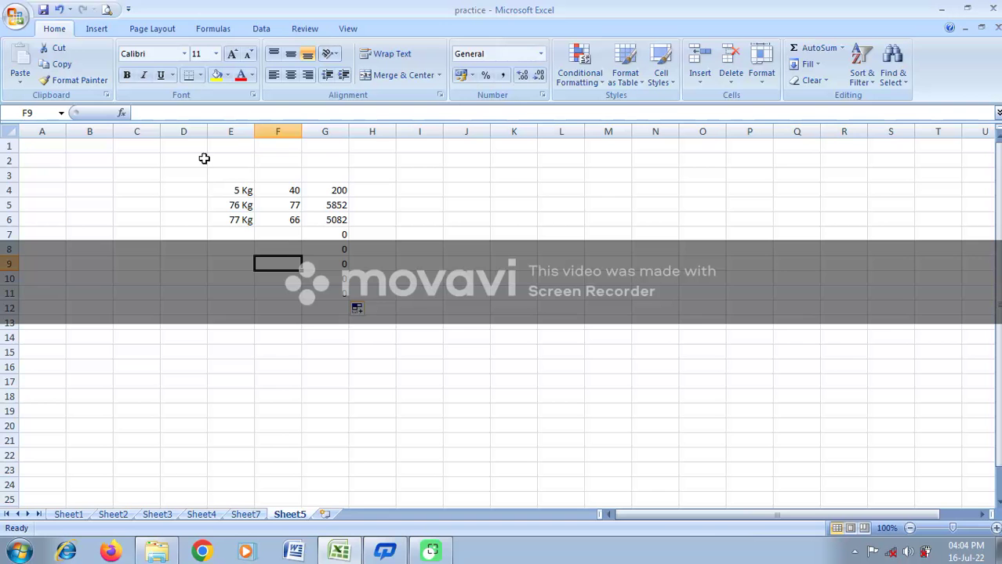
Delete columns E through H from Sheet5 to remove the example data
left_click_drag(243, 131, 372, 130)
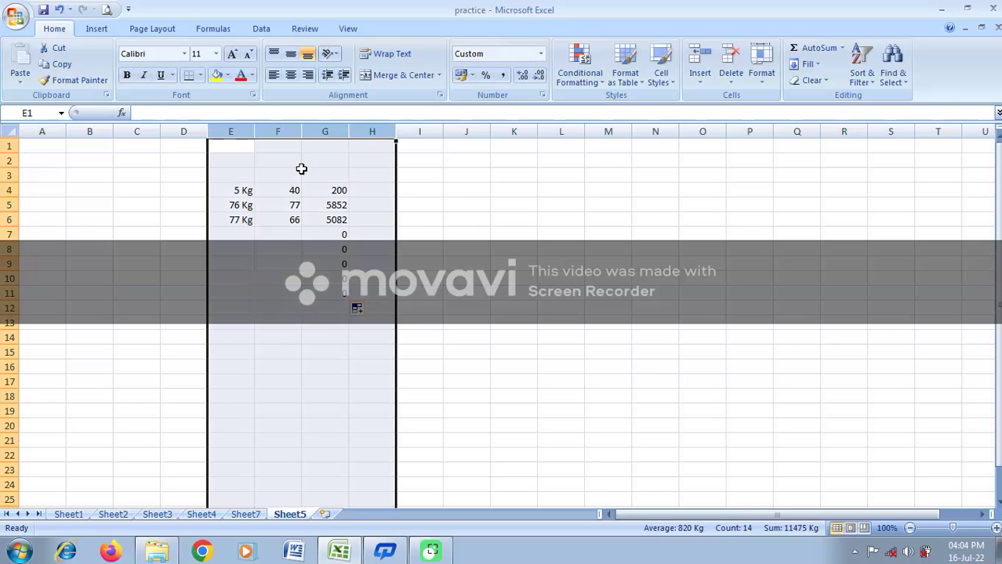
right_click(285, 176)
left_click(335, 303)
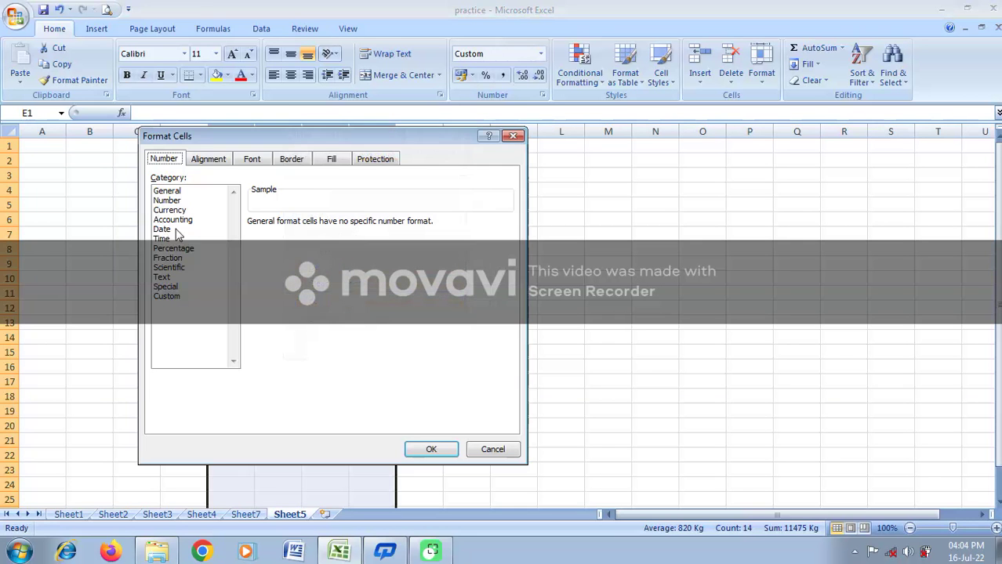
left_click(489, 453)
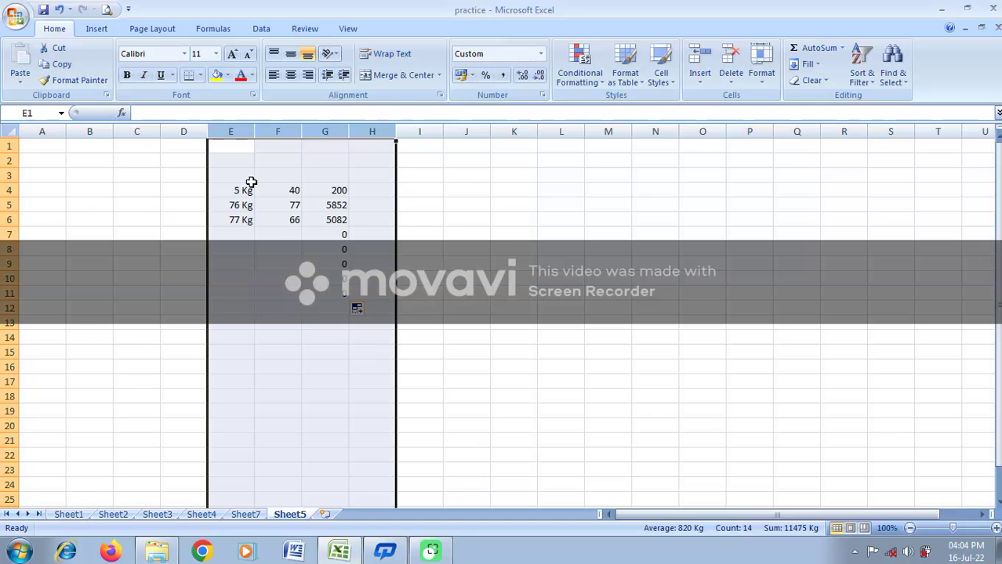
right_click(263, 131)
left_click(299, 223)
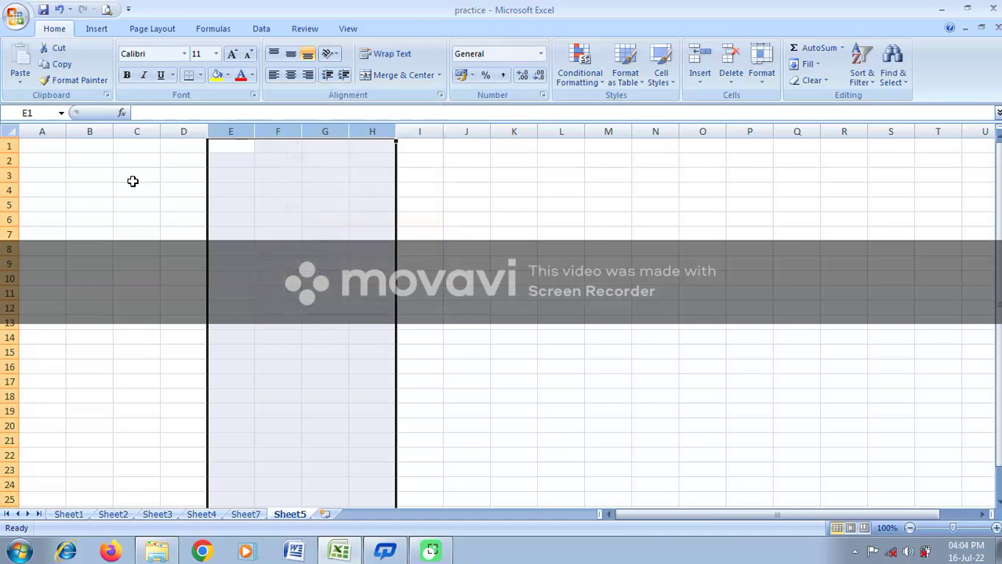
Apply outside borders to the range C3:H12
left_click_drag(135, 174, 362, 304)
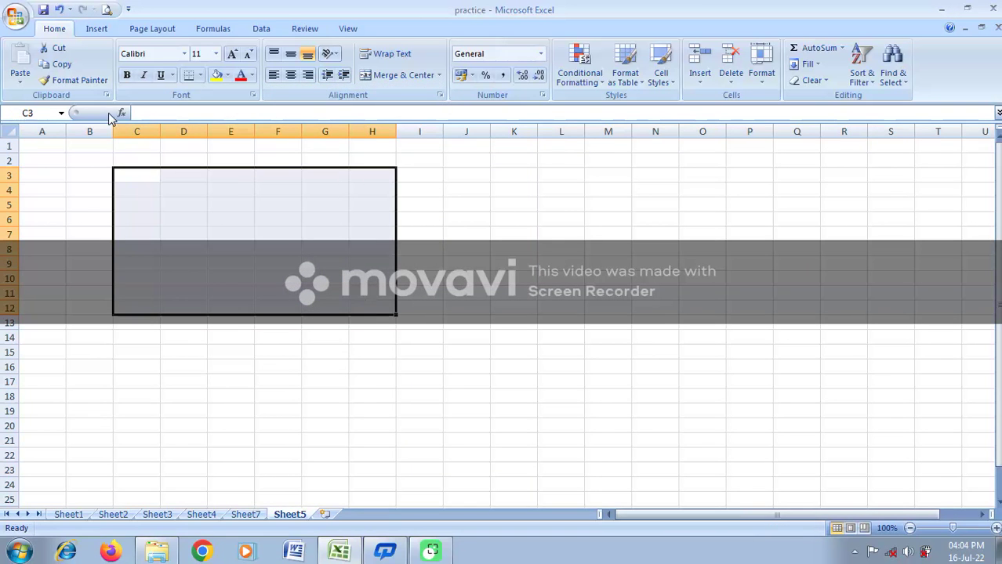
left_click(201, 76)
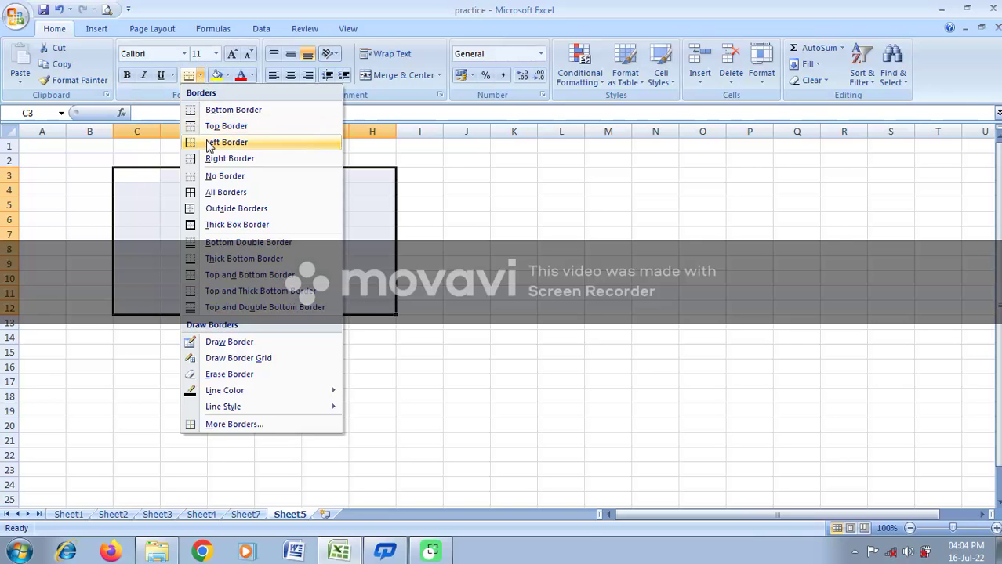
left_click(205, 209)
left_click(249, 383)
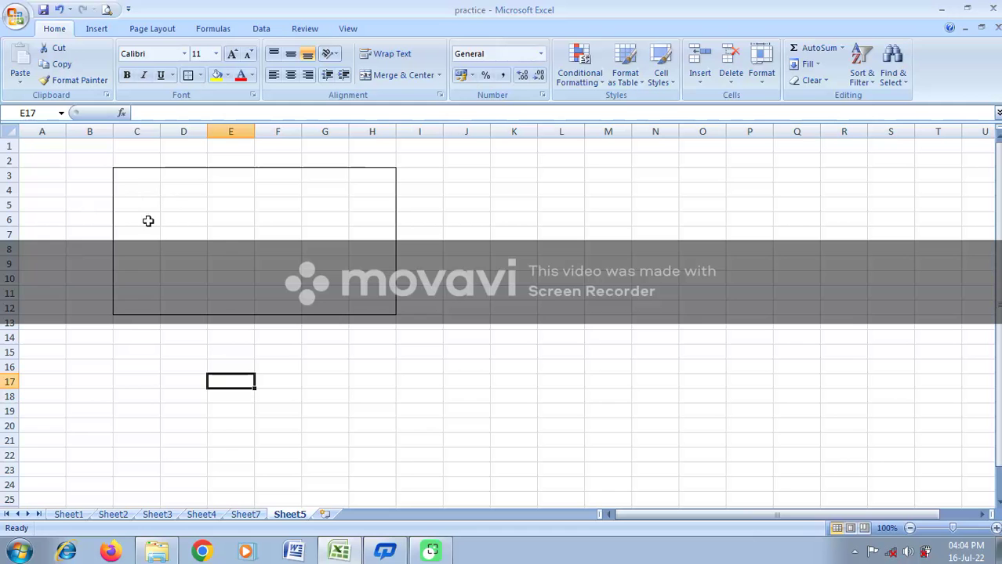
Start a Less Than conditional formatting rule for the bordered range C3:H12 with 500 as the limit
left_click_drag(131, 175, 375, 304)
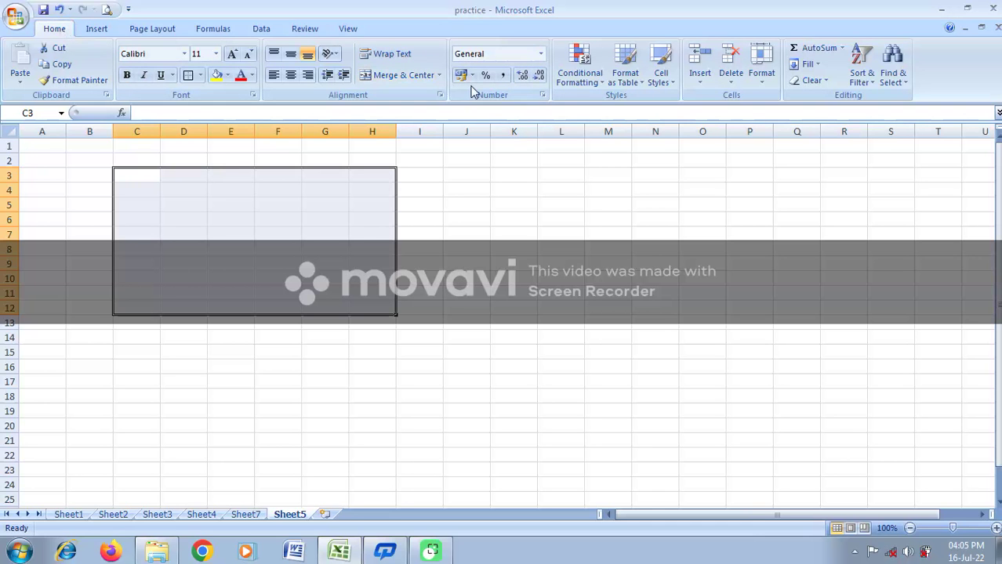
left_click(599, 83)
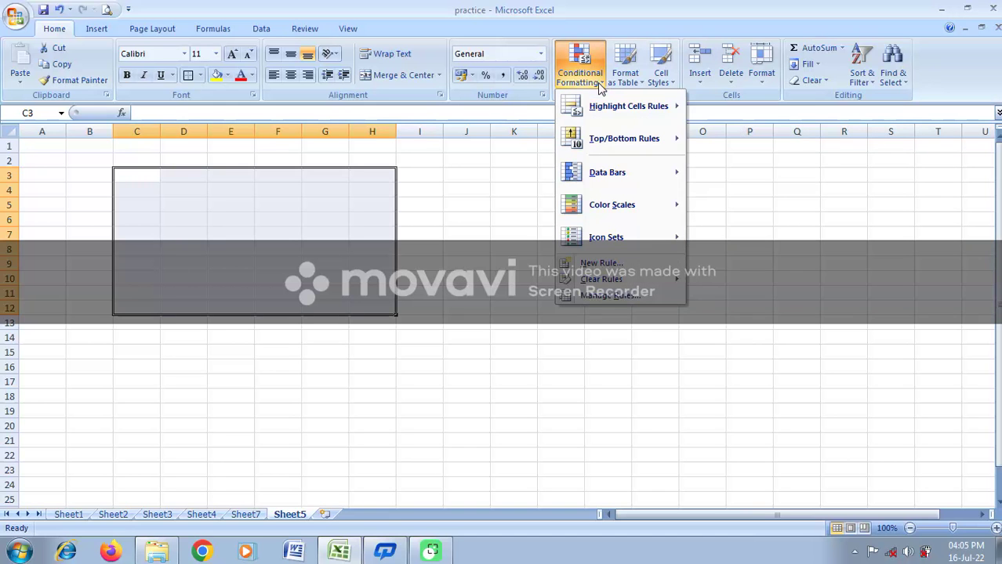
mouse_move(598, 108)
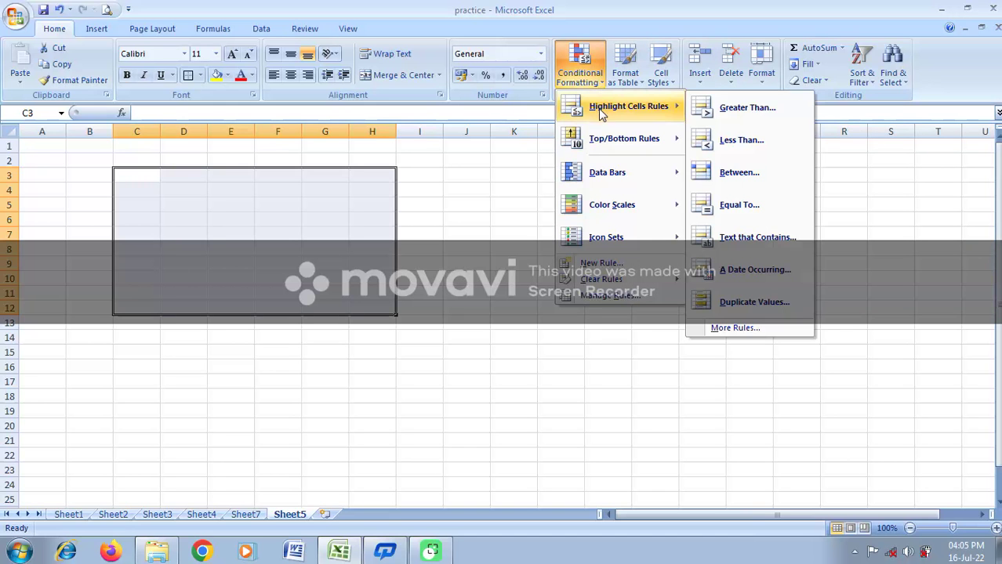
left_click(761, 139)
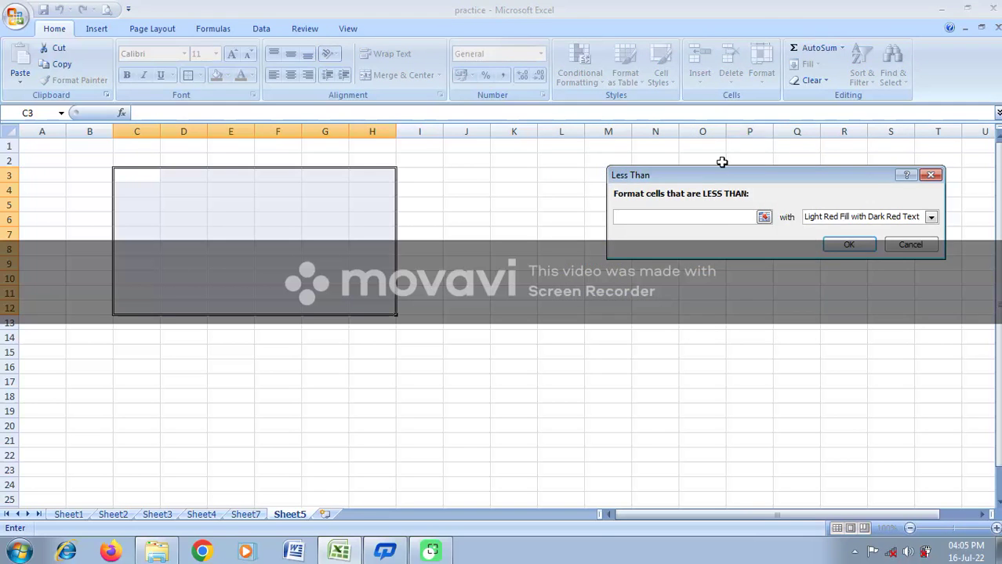
left_click_drag(682, 185, 481, 181)
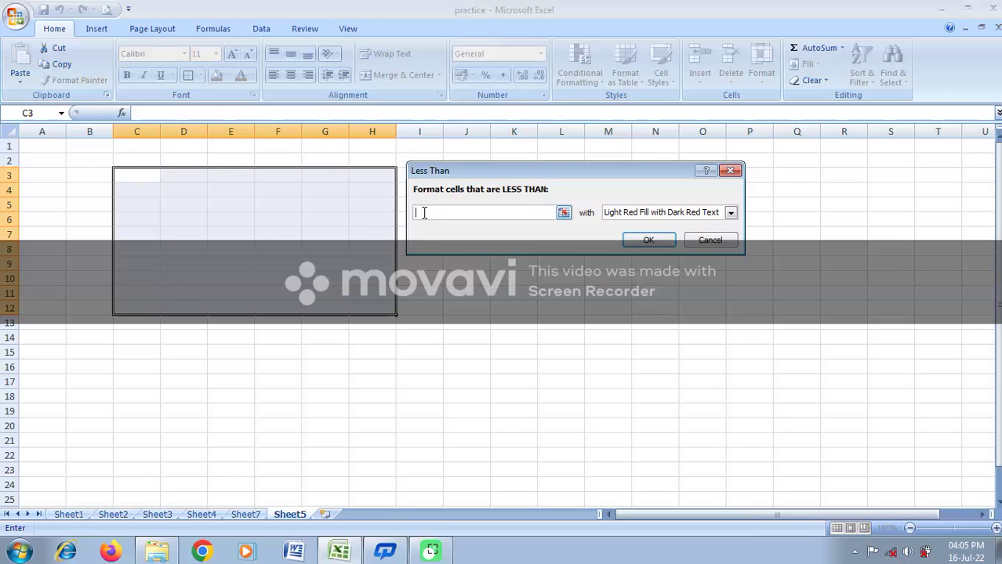
type("500")
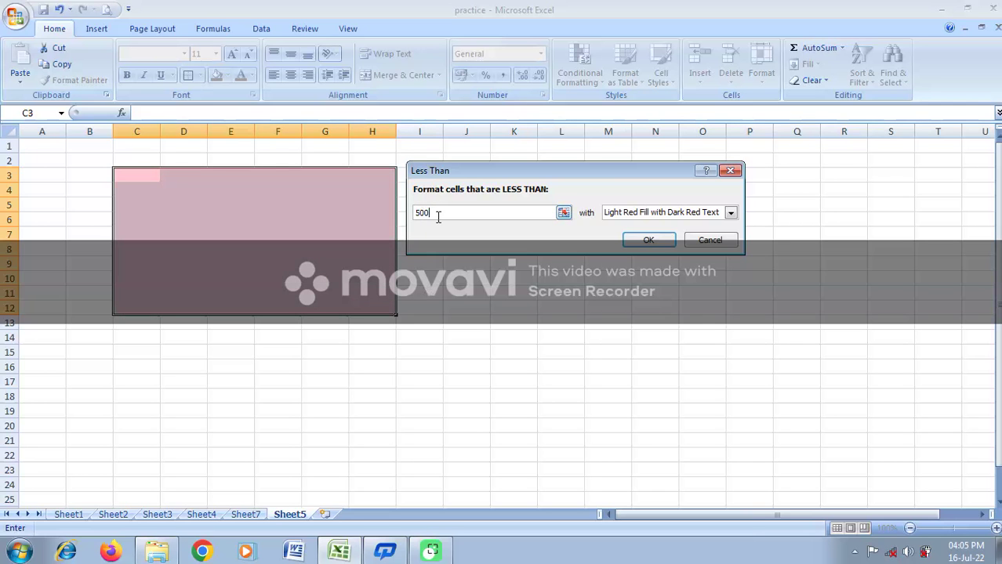
Give the Less Than rule a custom format with the standard orange font color and apply the rule
left_click(636, 215)
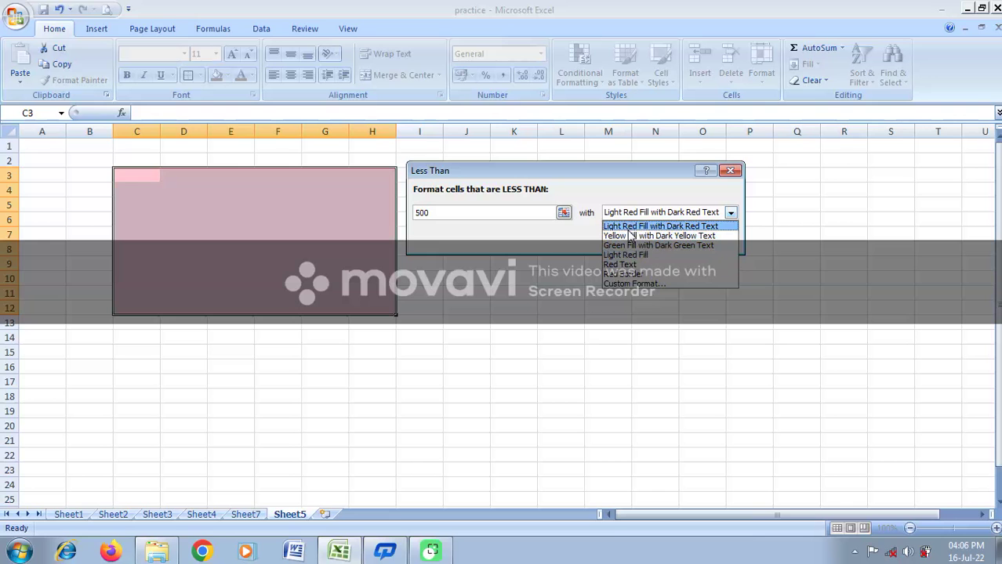
left_click(663, 286)
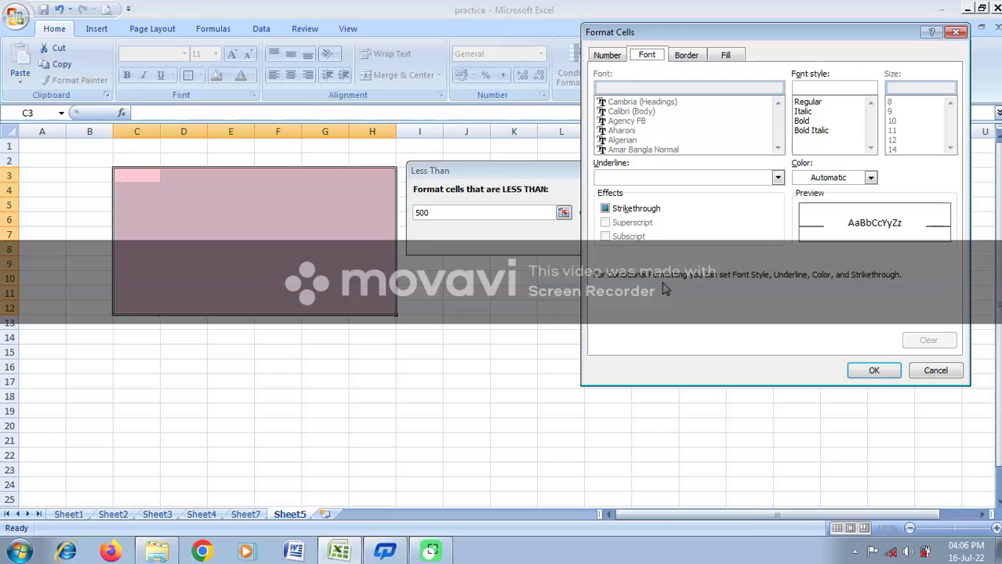
left_click(804, 179)
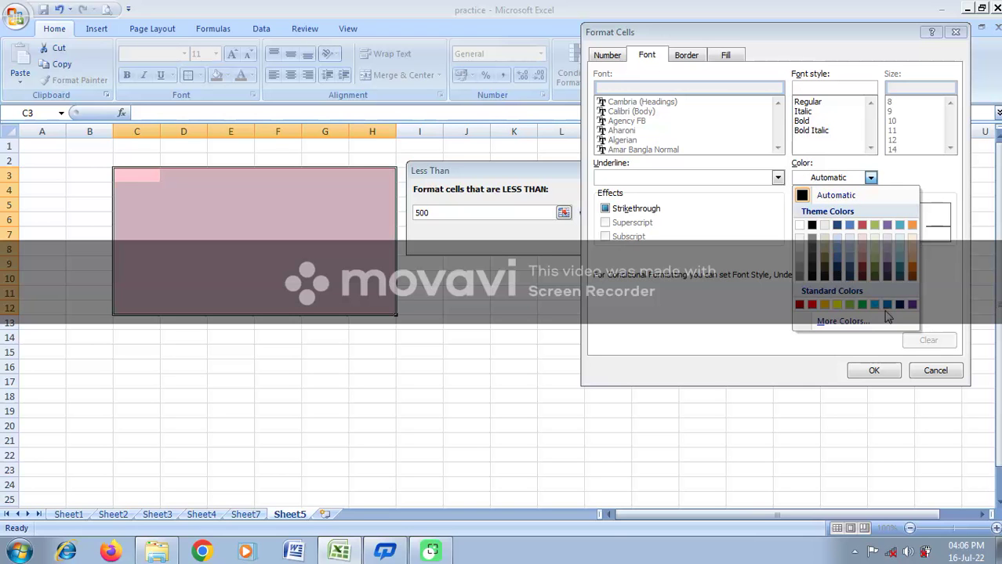
left_click(824, 306)
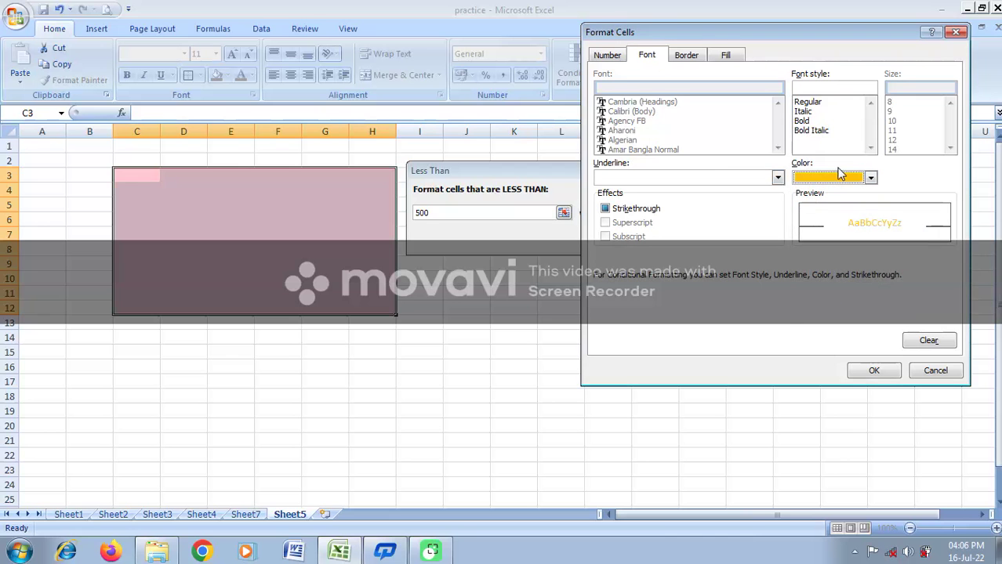
left_click(872, 372)
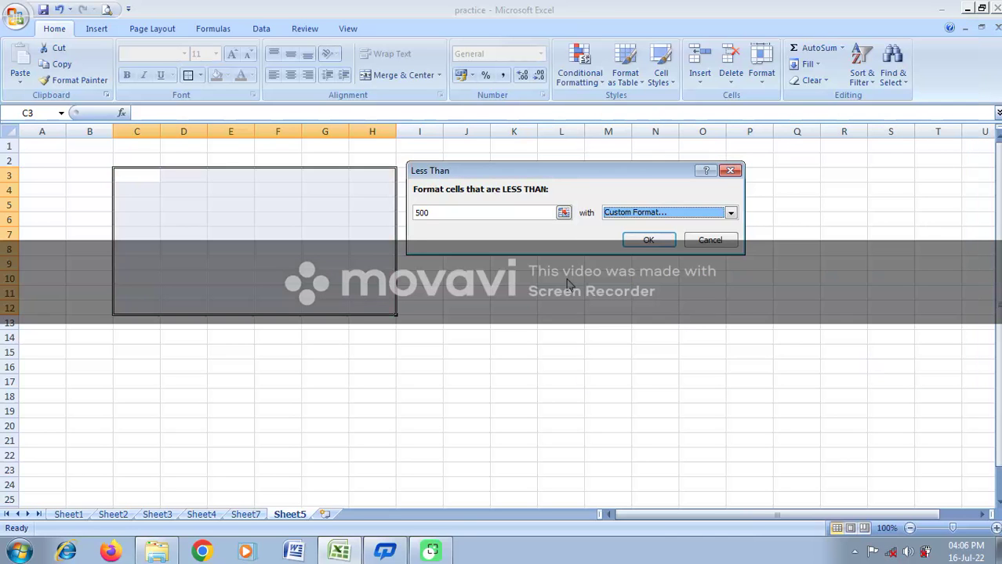
left_click(653, 240)
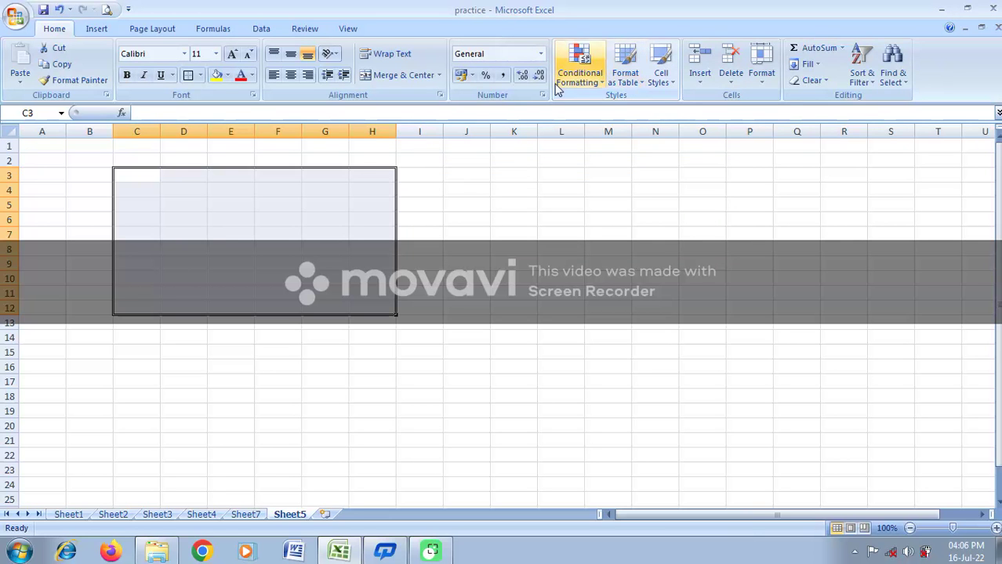
Add a Between conditional formatting rule to C3:H12 for values 500 to 1000 with Green Fill with Dark Green Text
left_click(598, 83)
mouse_move(649, 112)
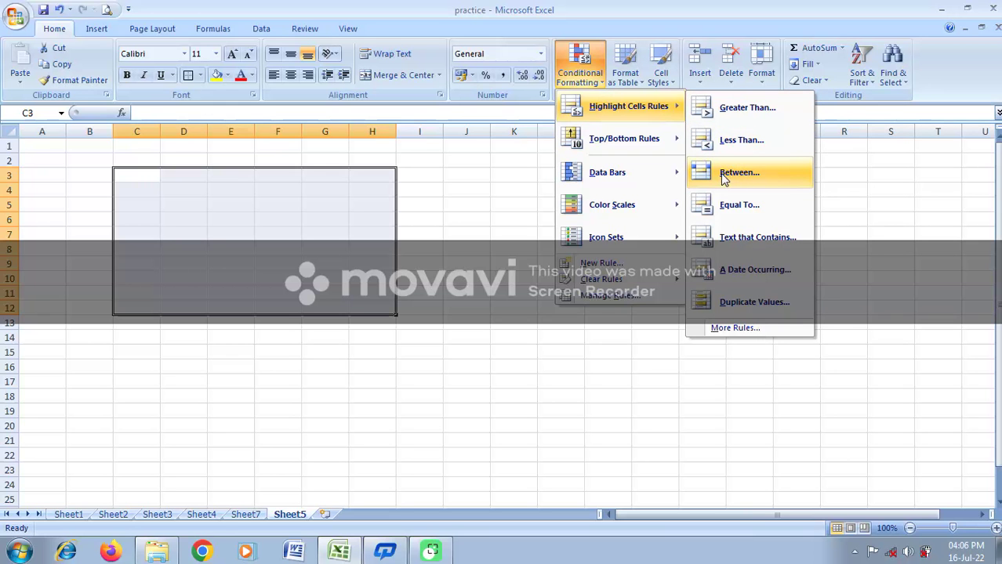
left_click(750, 176)
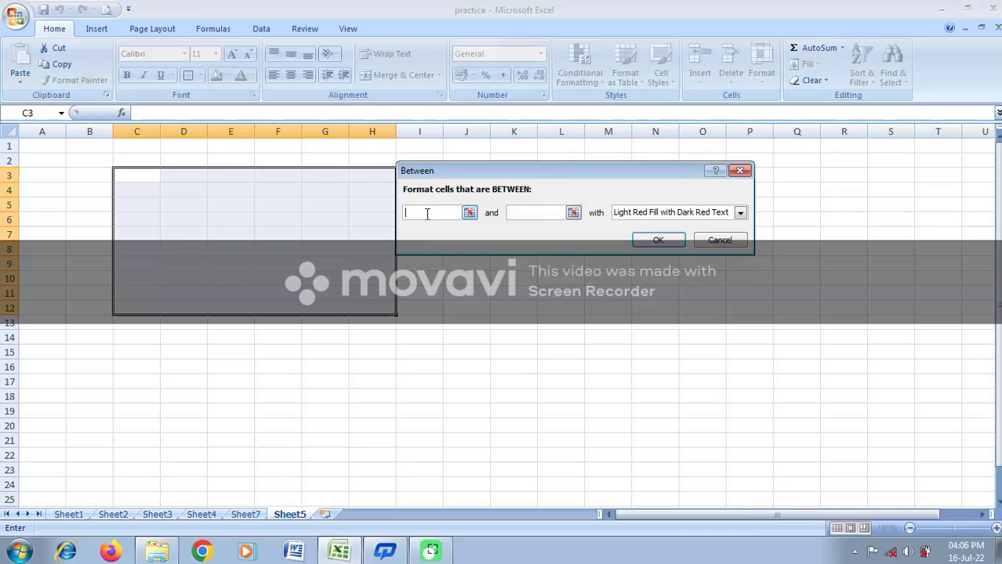
type("500")
left_click(541, 213)
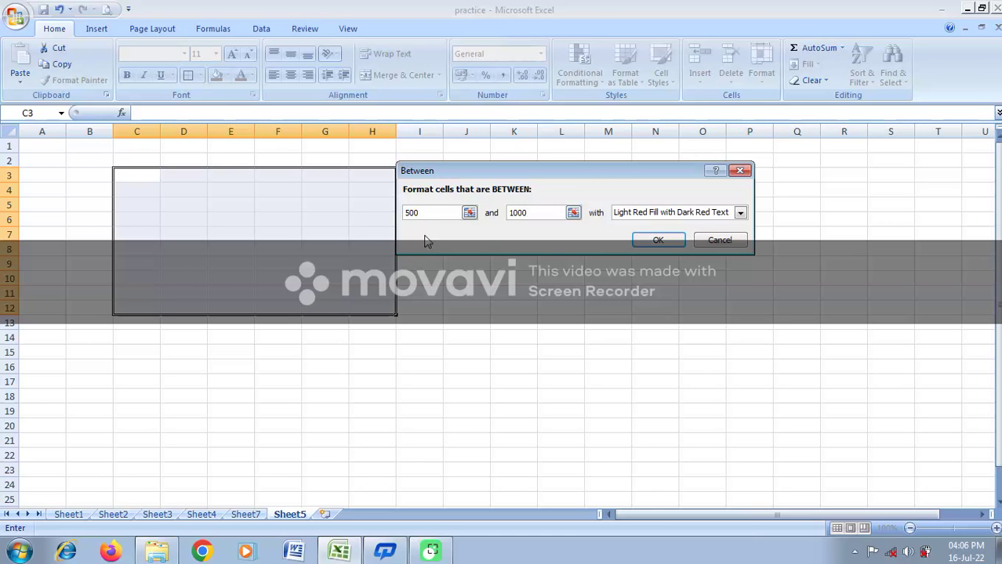
left_click(708, 214)
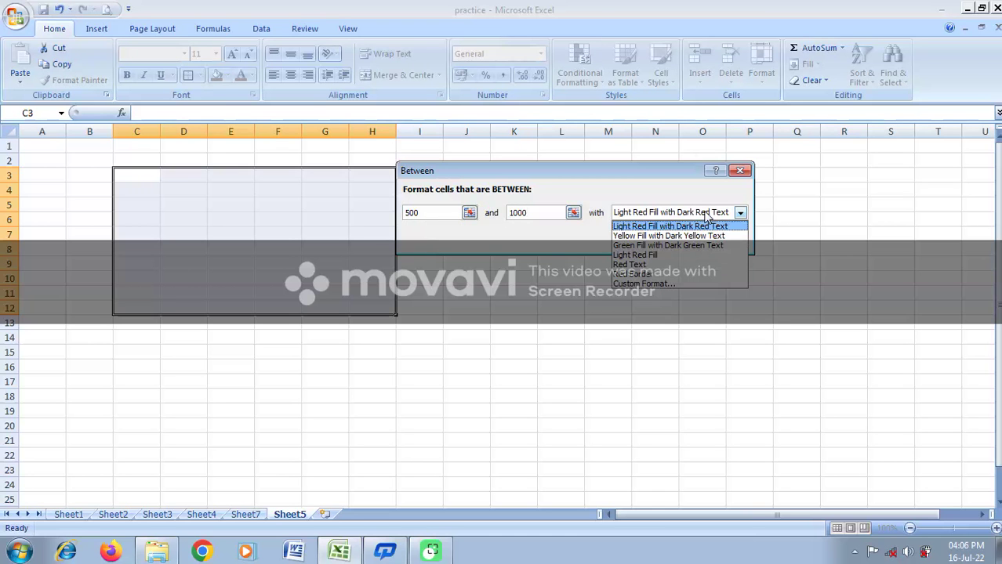
left_click(670, 248)
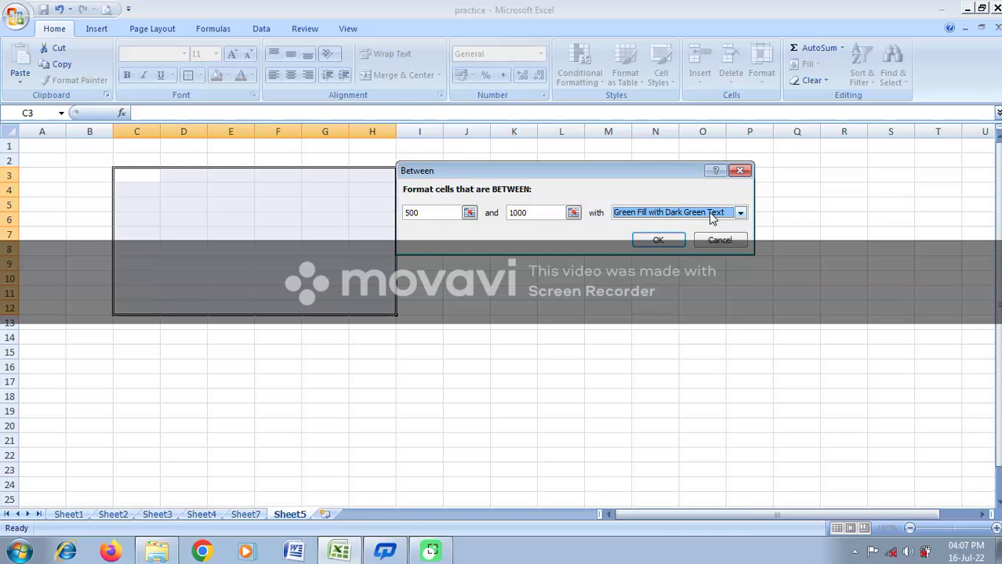
left_click(656, 241)
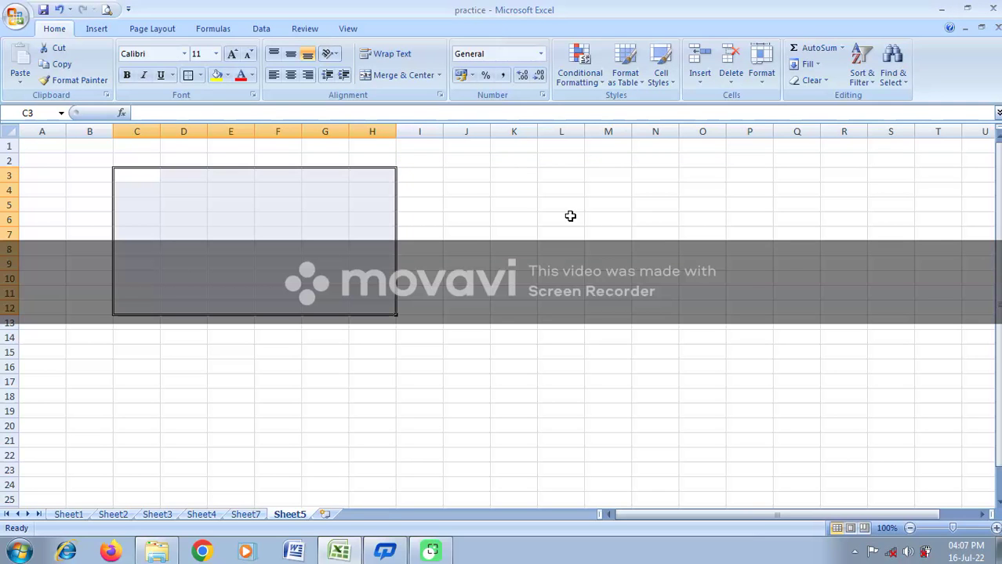
left_click(541, 55)
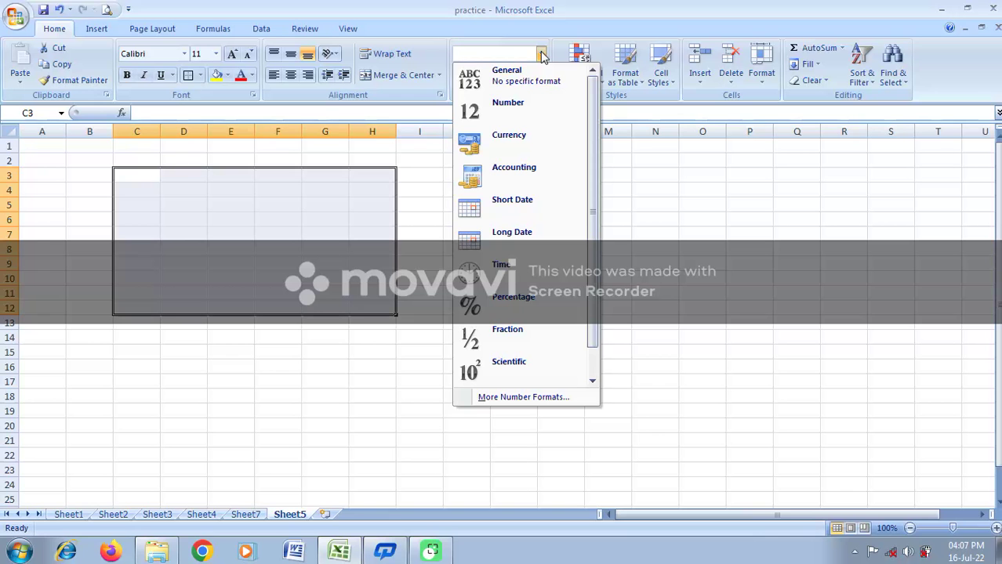
left_click(413, 104)
Add a Greater Than conditional formatting rule to C3:H12 with limit 1000 and Yellow Fill with Dark Yellow Text
left_click(593, 81)
mouse_move(619, 106)
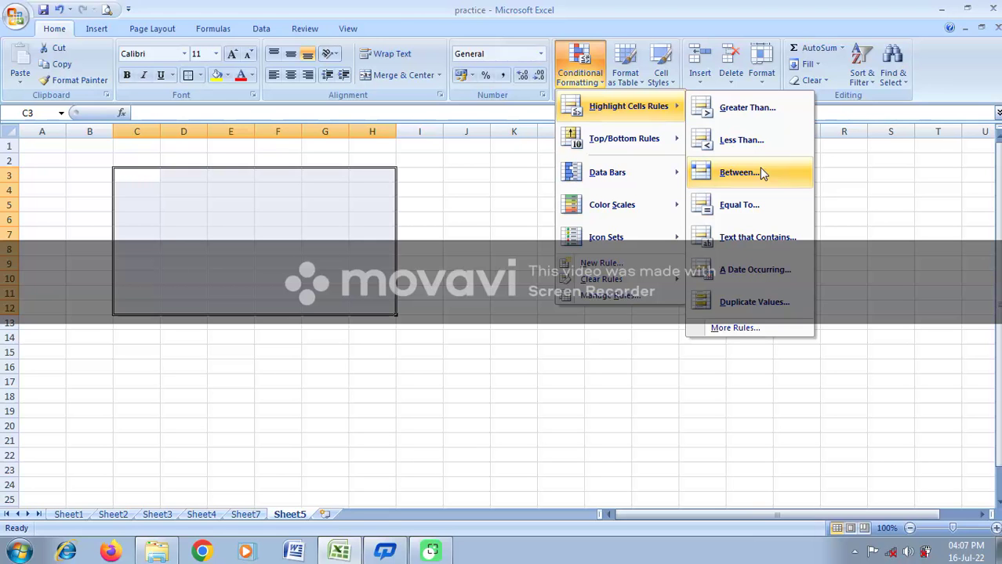
left_click(749, 108)
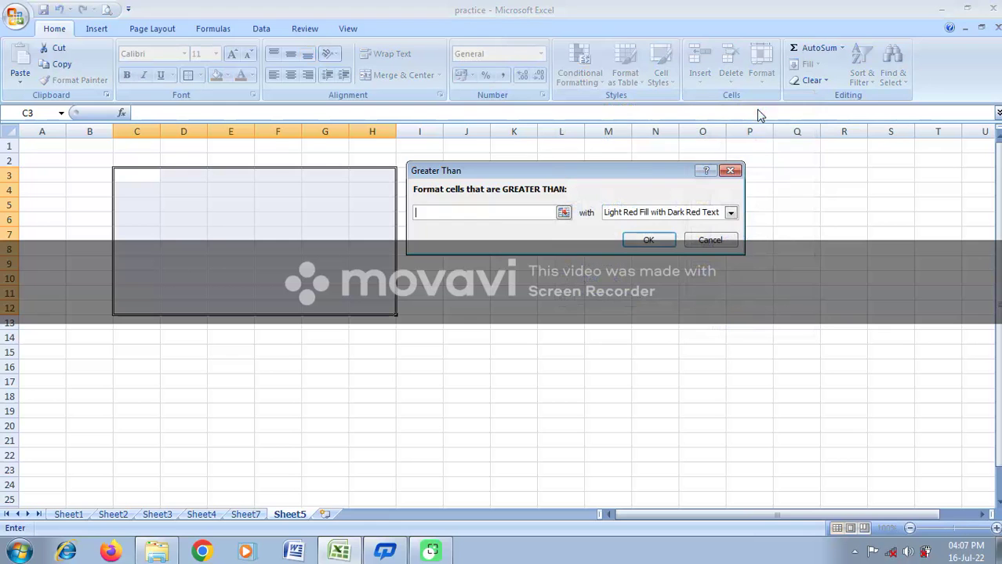
type("1000")
left_click(687, 215)
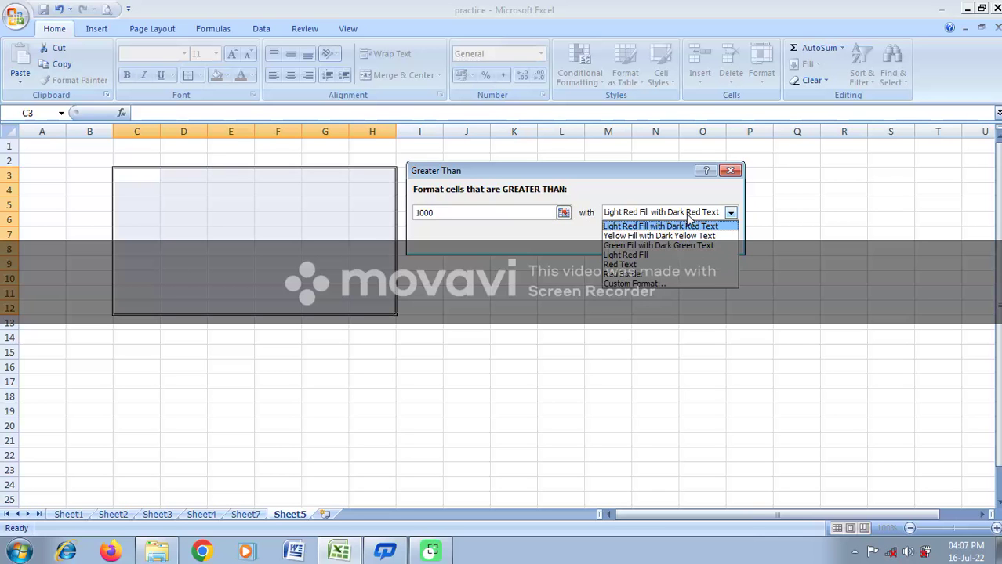
left_click(657, 236)
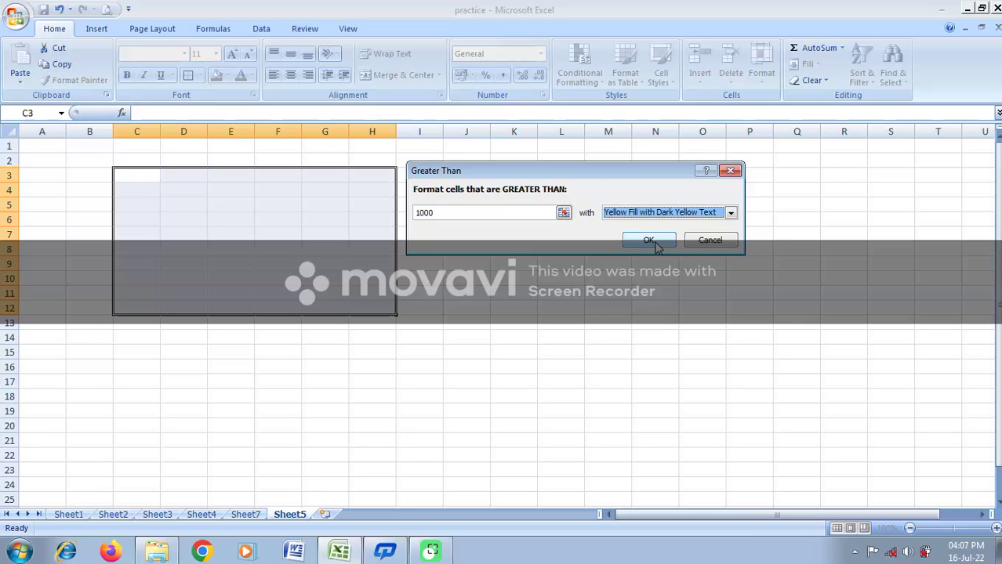
left_click(654, 241)
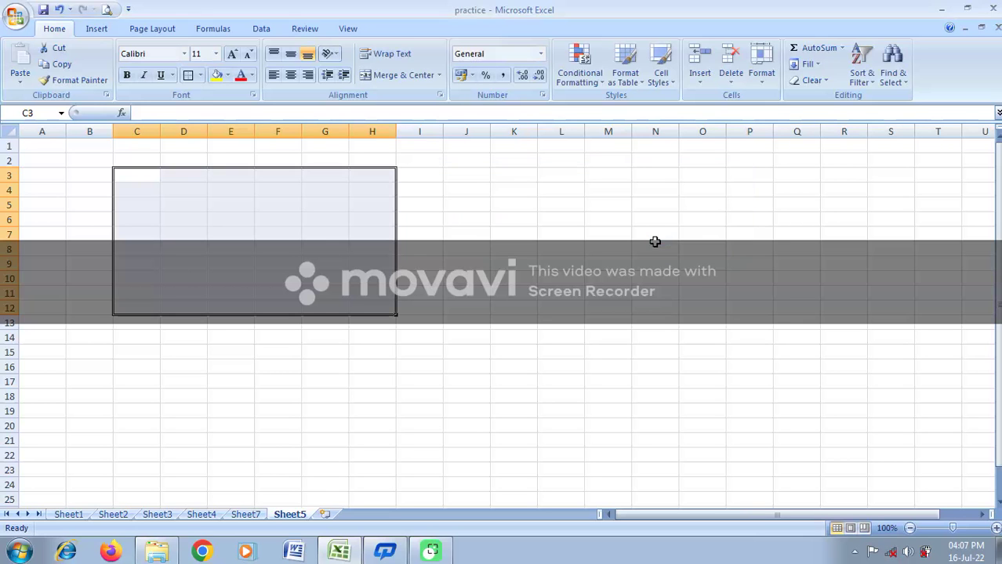
Enter the test values 44, 555 and 5555 in cells E5, E6 and E7
left_click(234, 206)
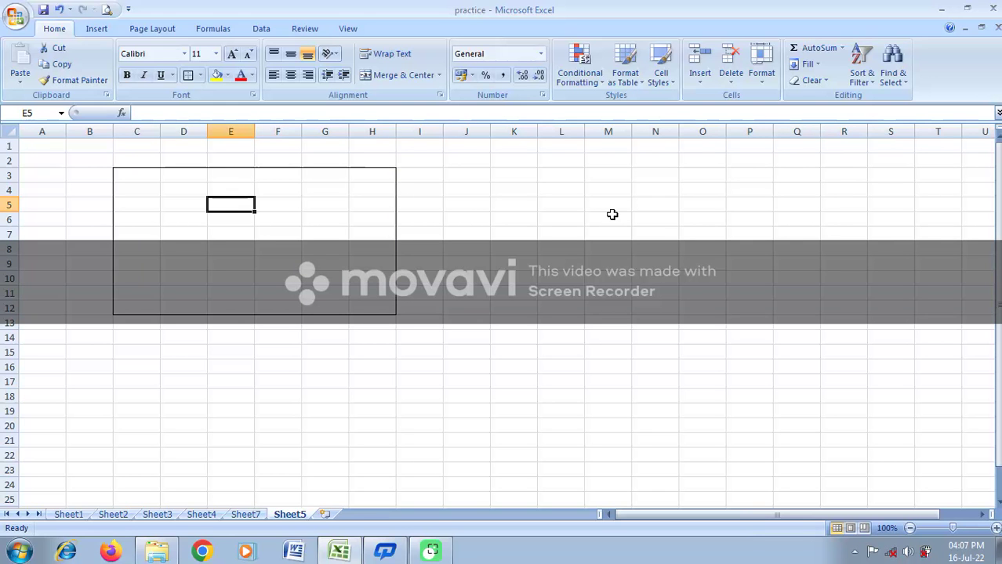
type("44")
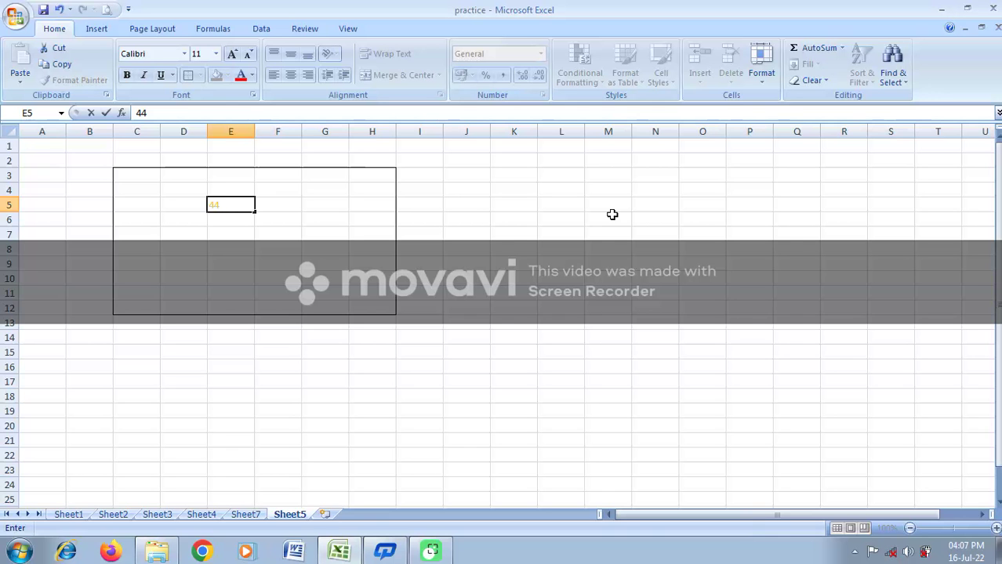
key("Return")
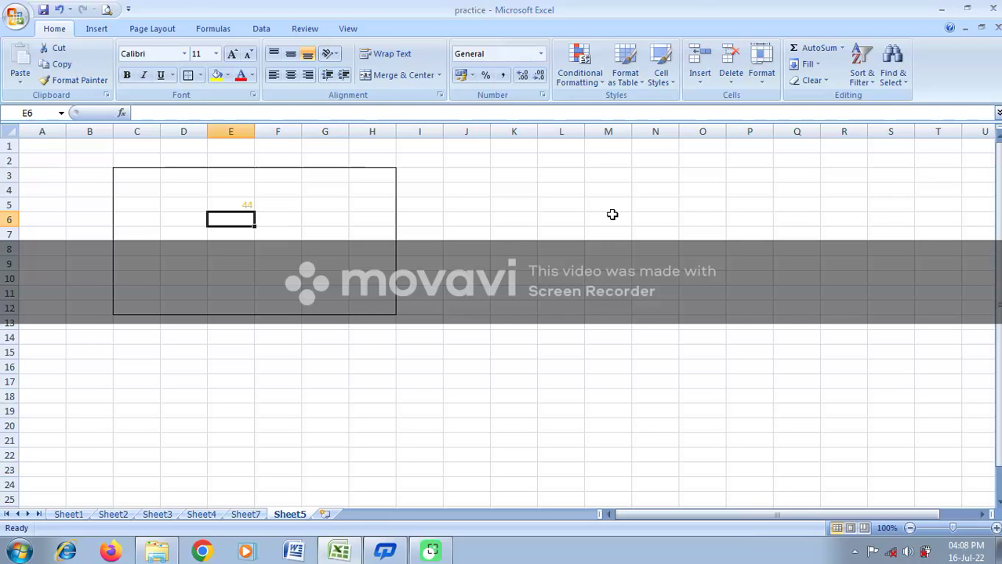
type("555")
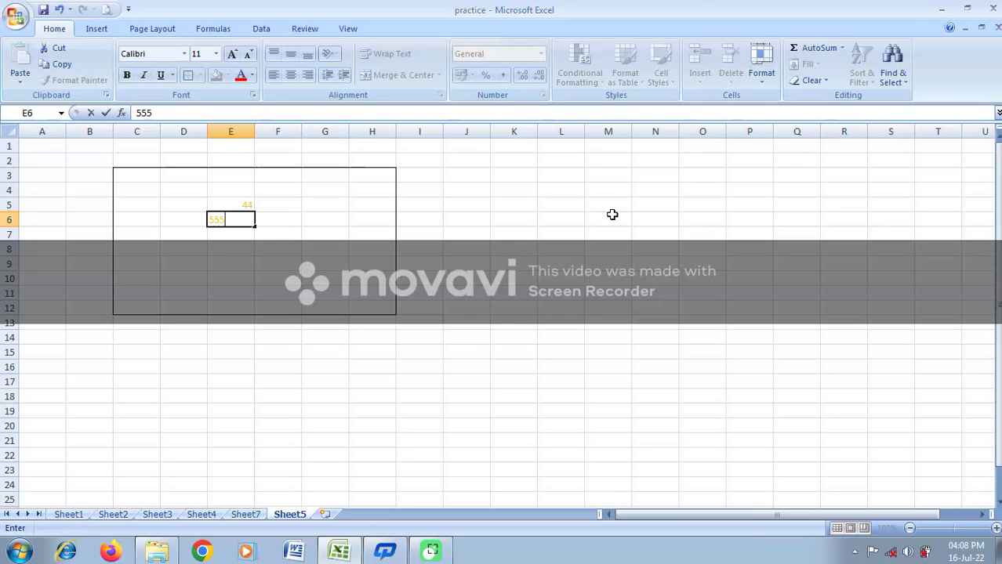
key("Return")
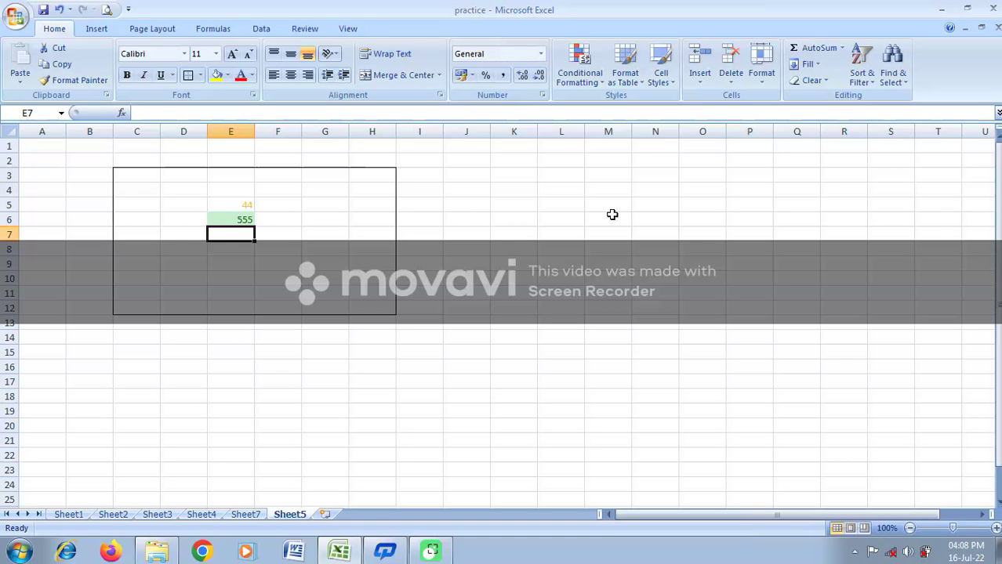
type("5555")
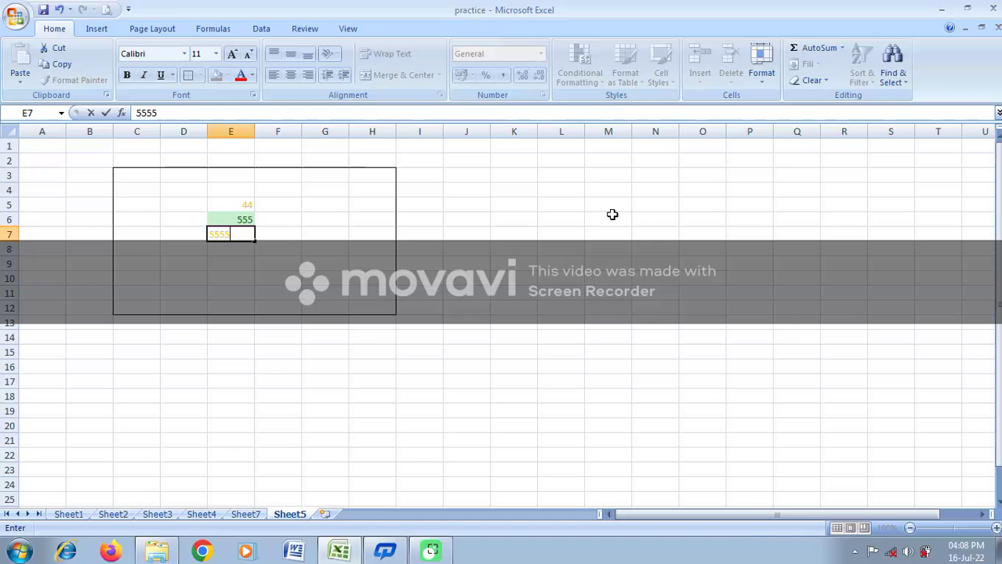
key("Return")
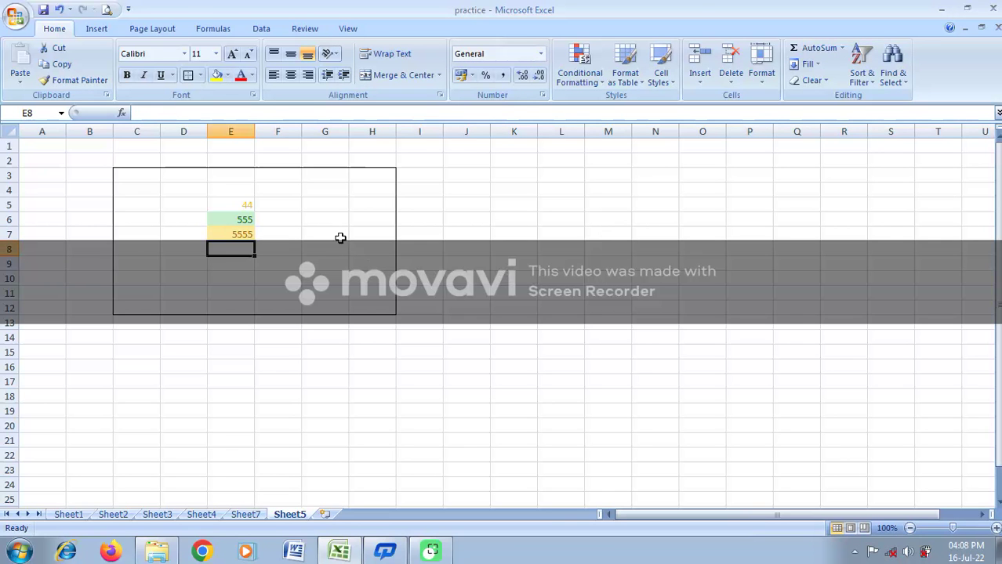
Examine how the conditional formatting rules color the test values in cells E5 to E7
left_click(221, 220)
left_click(230, 235)
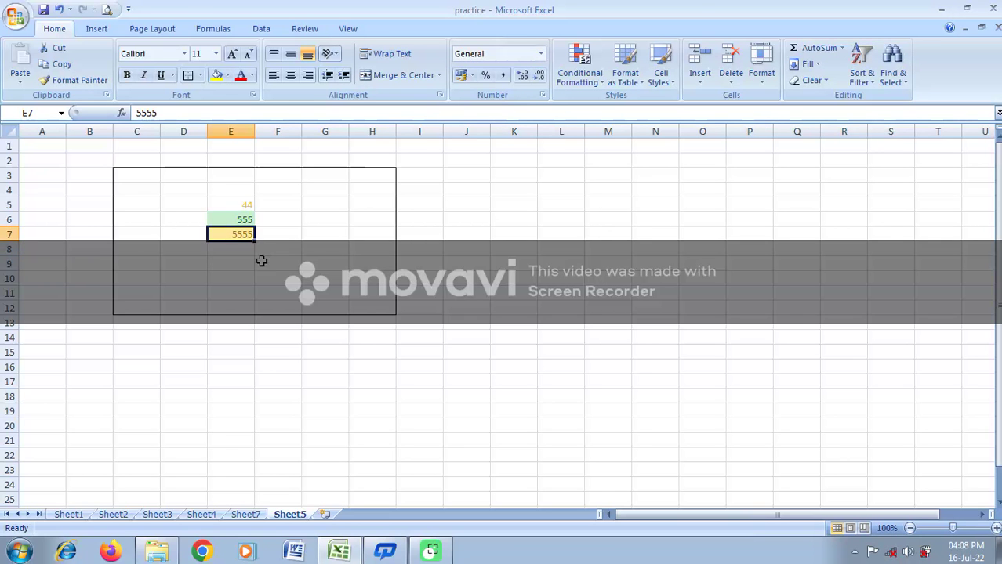
left_click(373, 293)
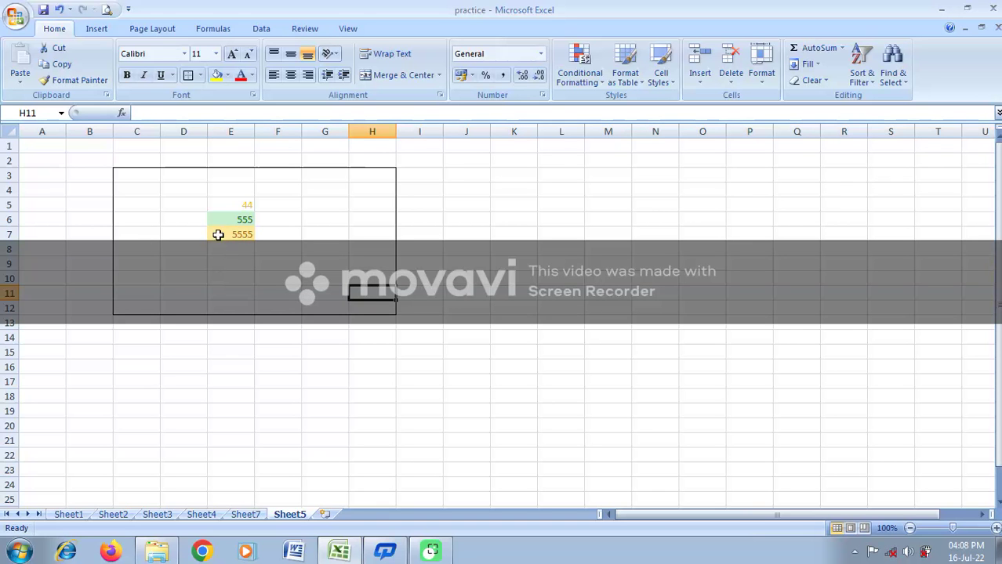
left_click(220, 220)
left_click(229, 233)
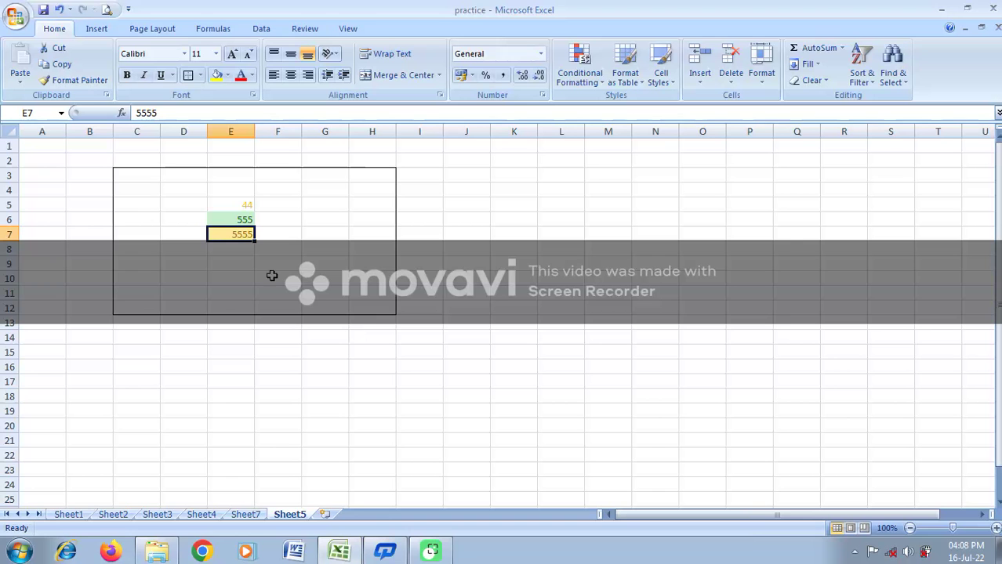
left_click(244, 207)
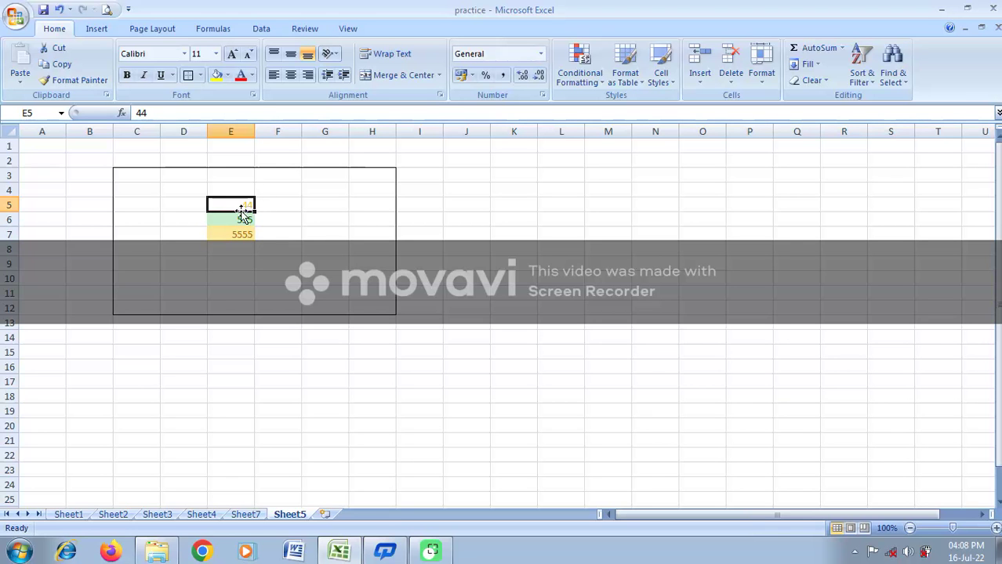
left_click(332, 237)
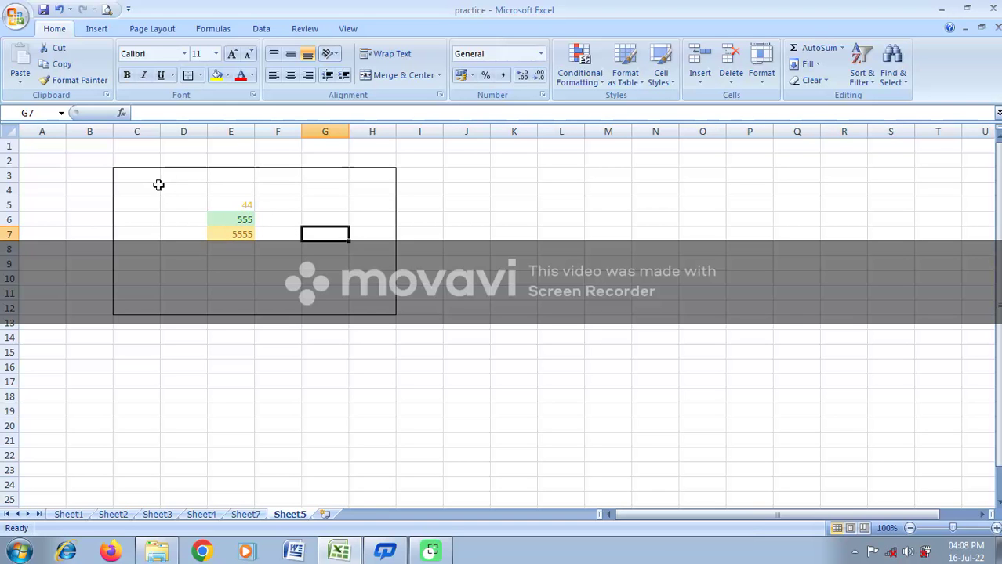
Clear the conditional formatting rules from the bordered range C3:H12 only
left_click_drag(138, 174, 363, 311)
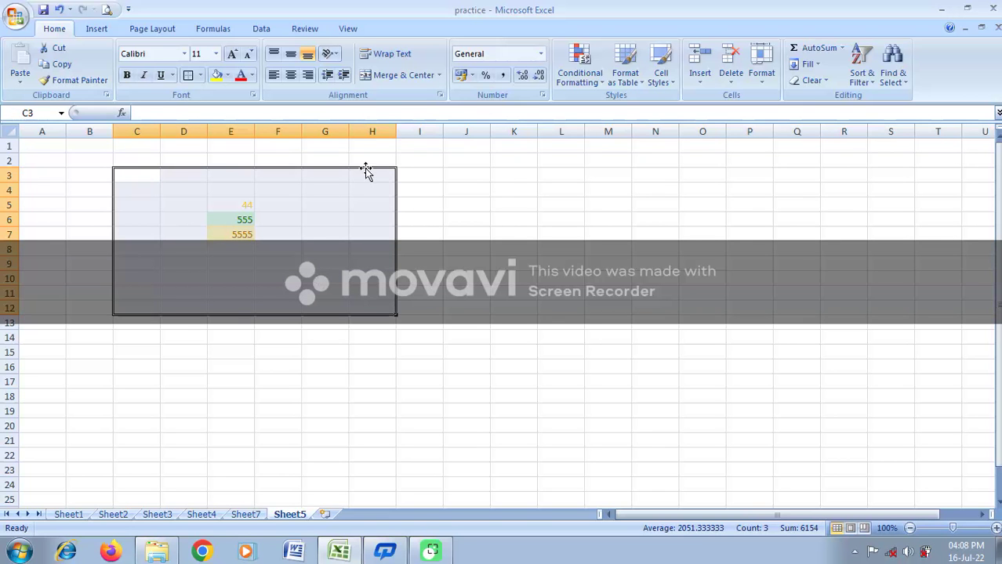
left_click(601, 83)
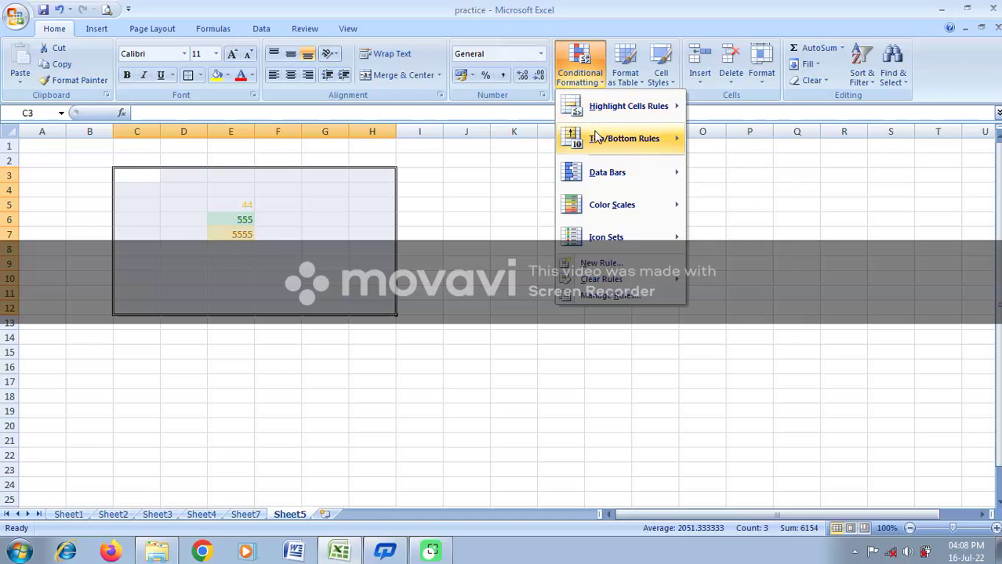
mouse_move(608, 282)
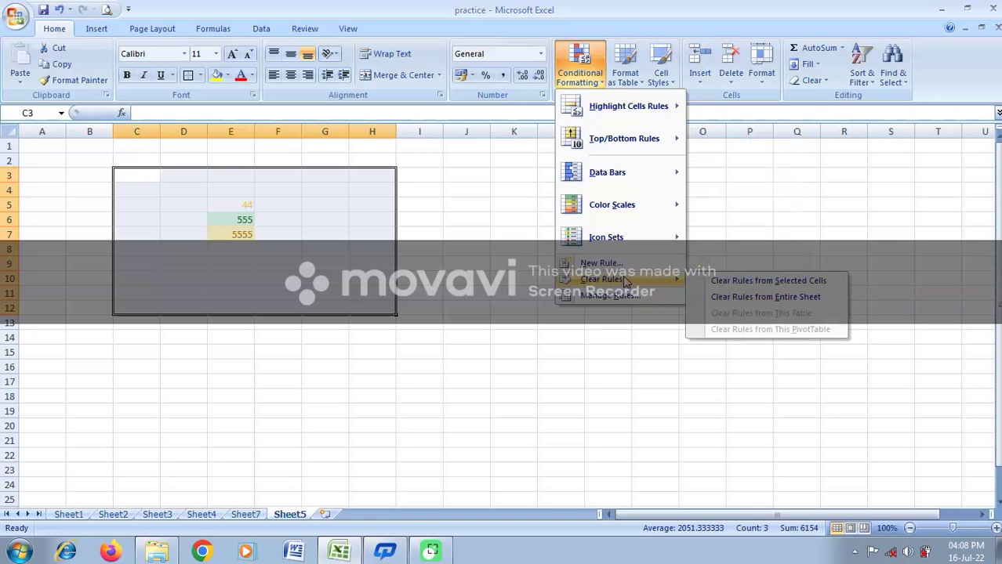
left_click(752, 283)
left_click(291, 402)
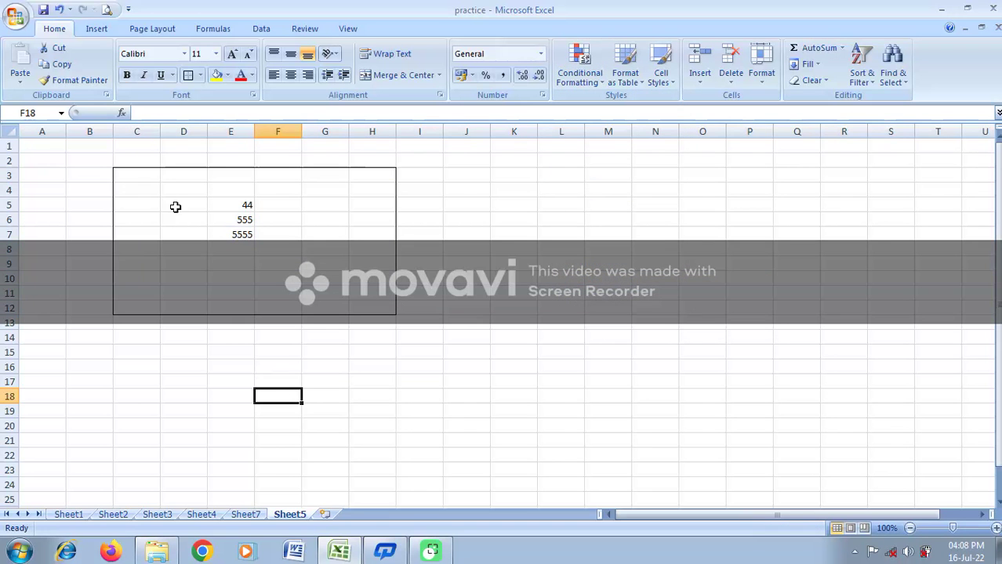
Remove all borders from the range C3:H12
left_click_drag(131, 174, 361, 306)
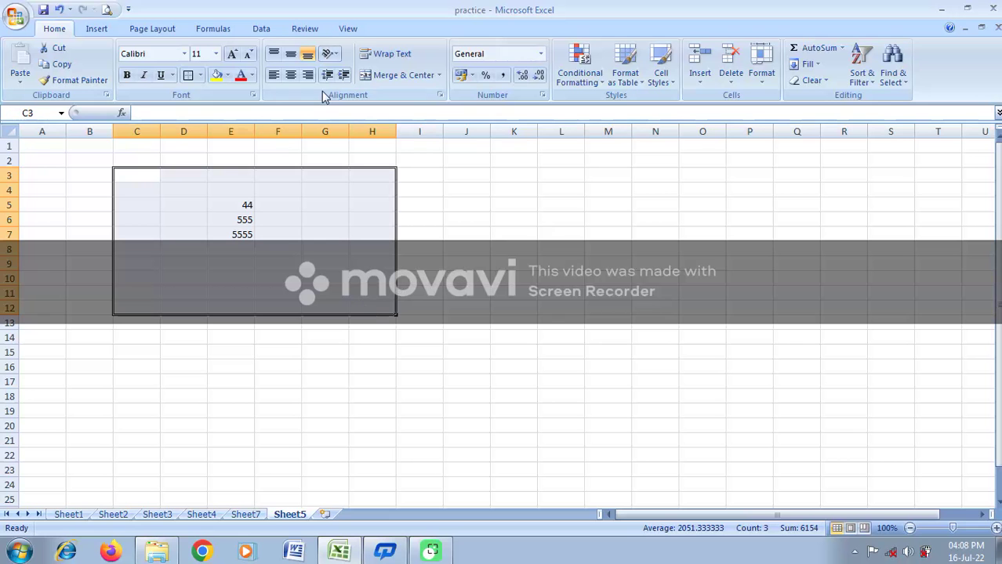
left_click(201, 75)
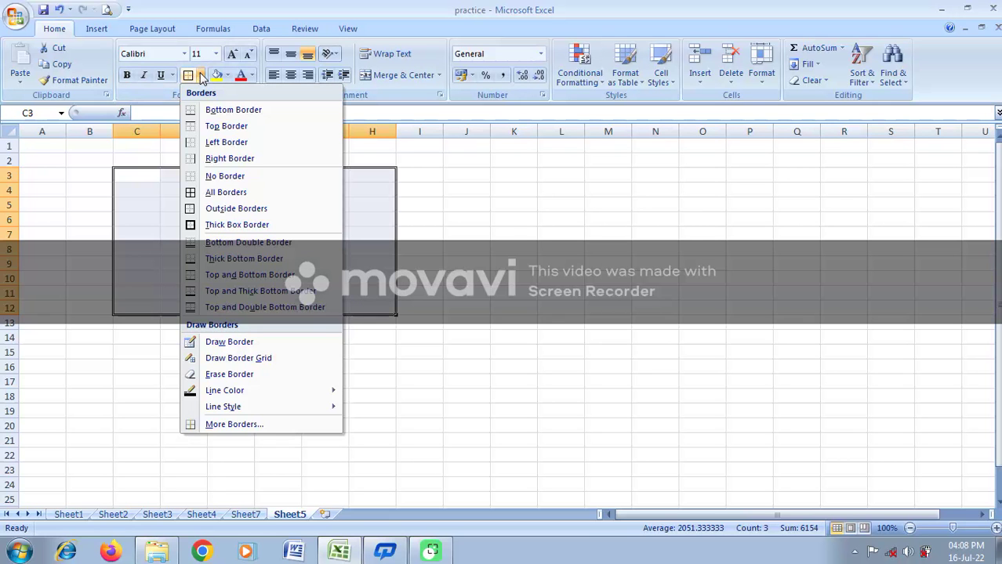
left_click(243, 177)
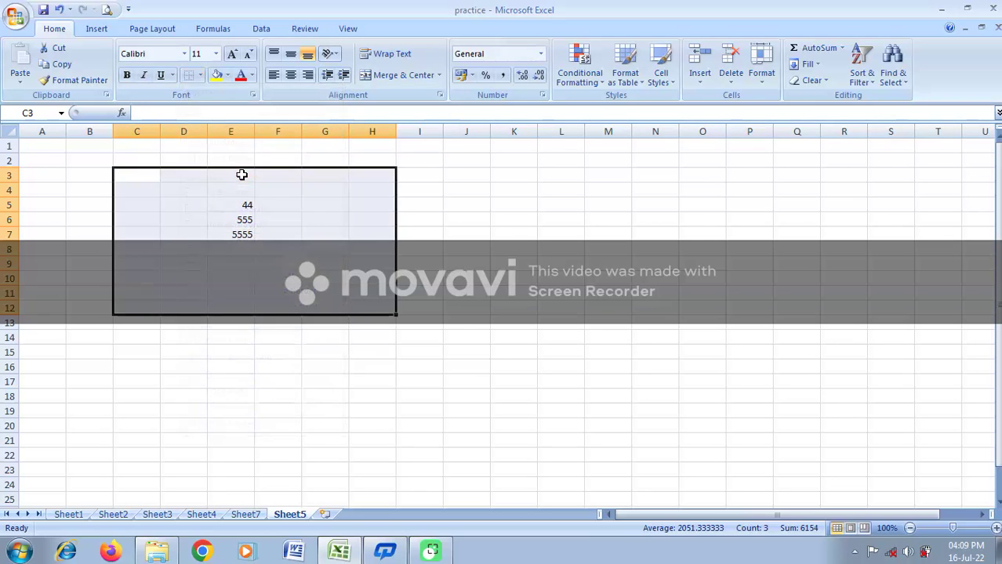
left_click(163, 226)
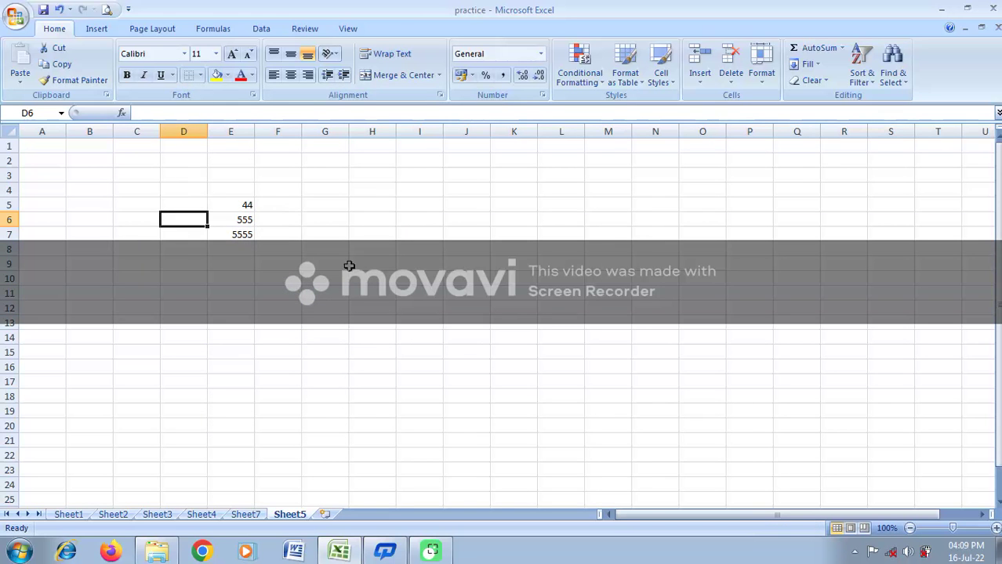
Start a highlight rule on all of column F for values less than 50
left_click_drag(279, 163, 465, 304)
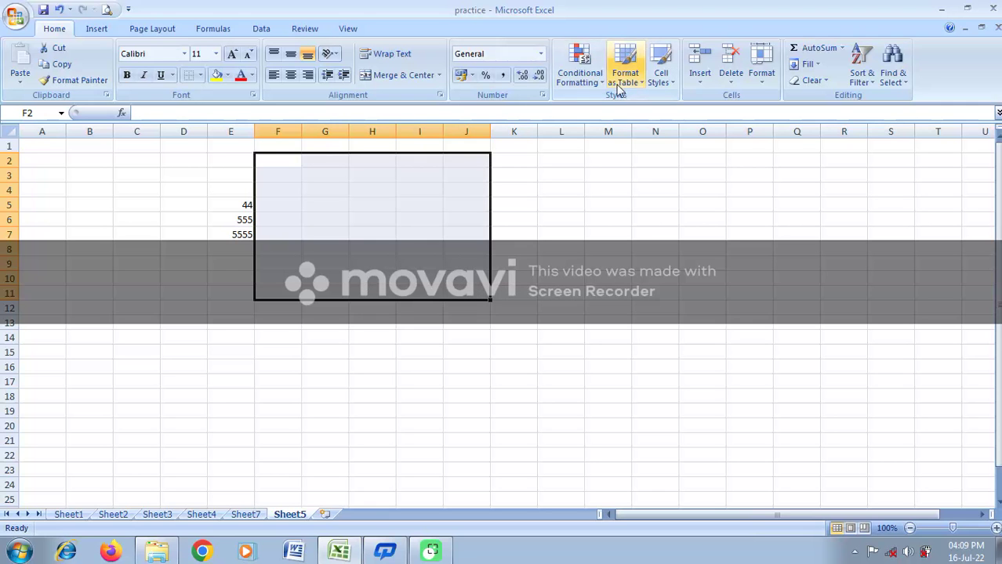
left_click(704, 207)
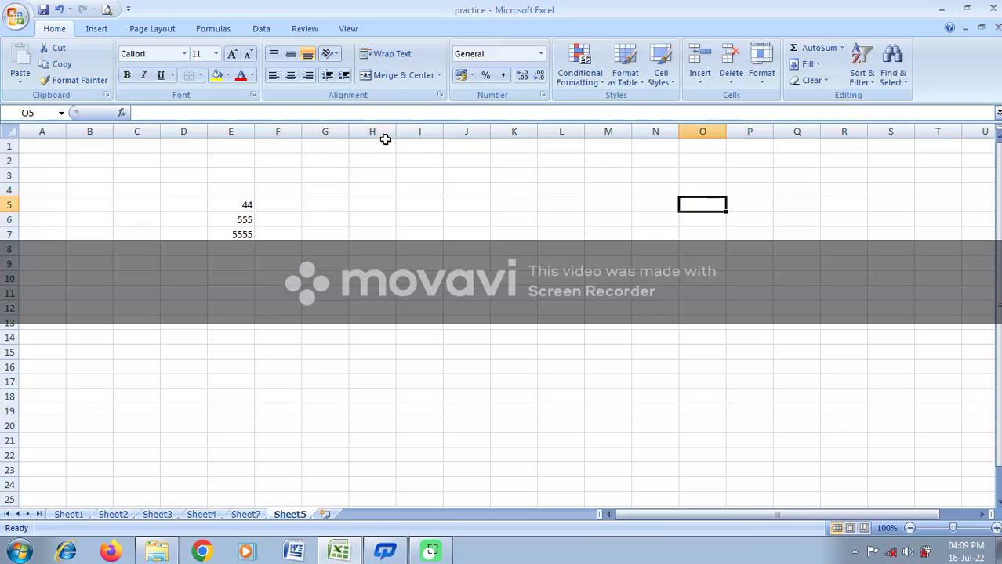
left_click(289, 130)
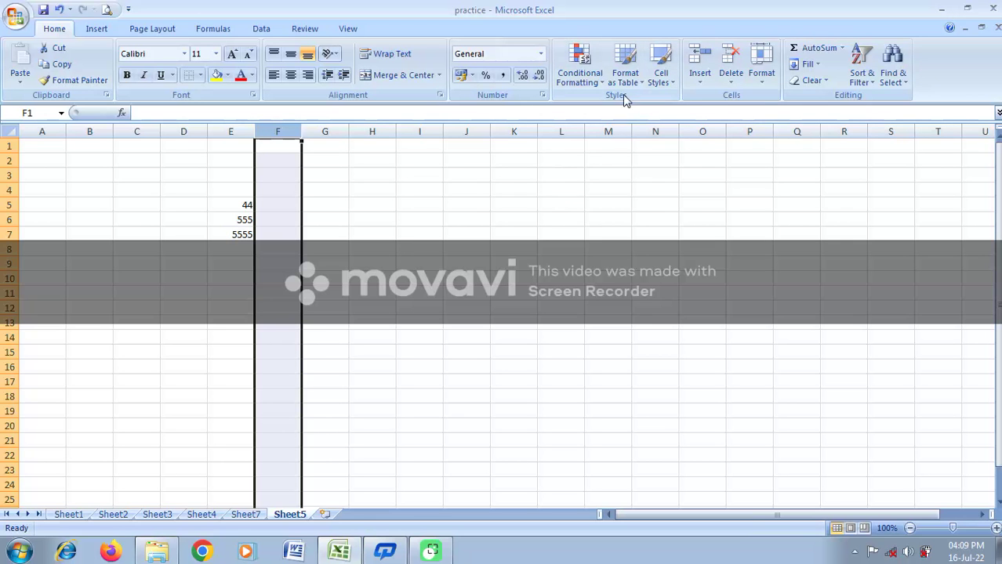
left_click(604, 80)
mouse_move(627, 106)
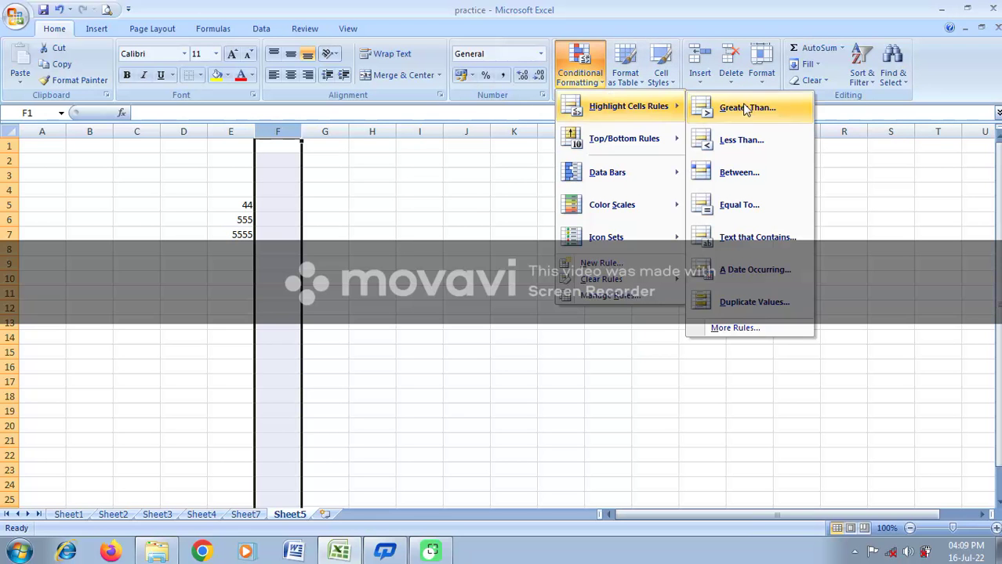
left_click(740, 140)
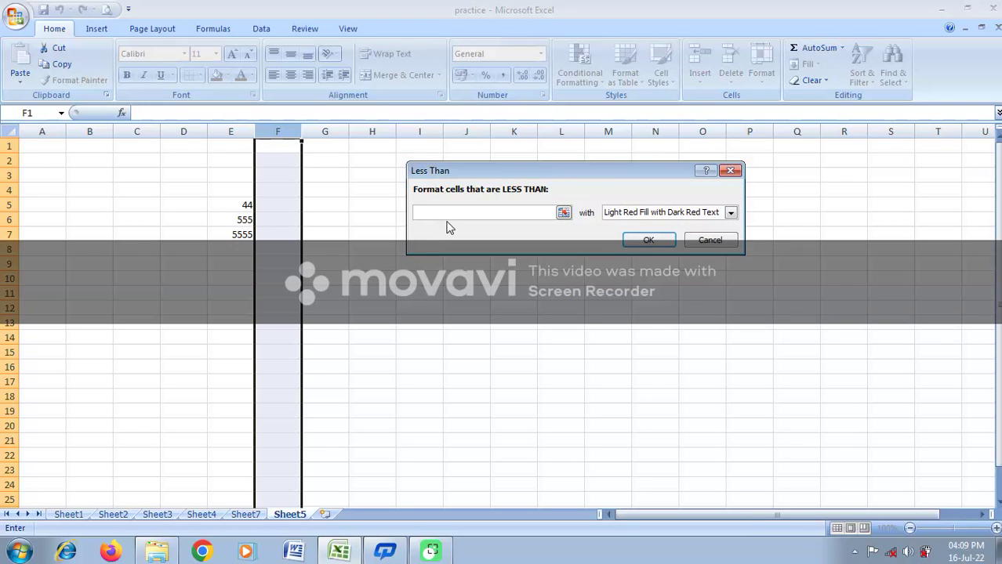
type("50")
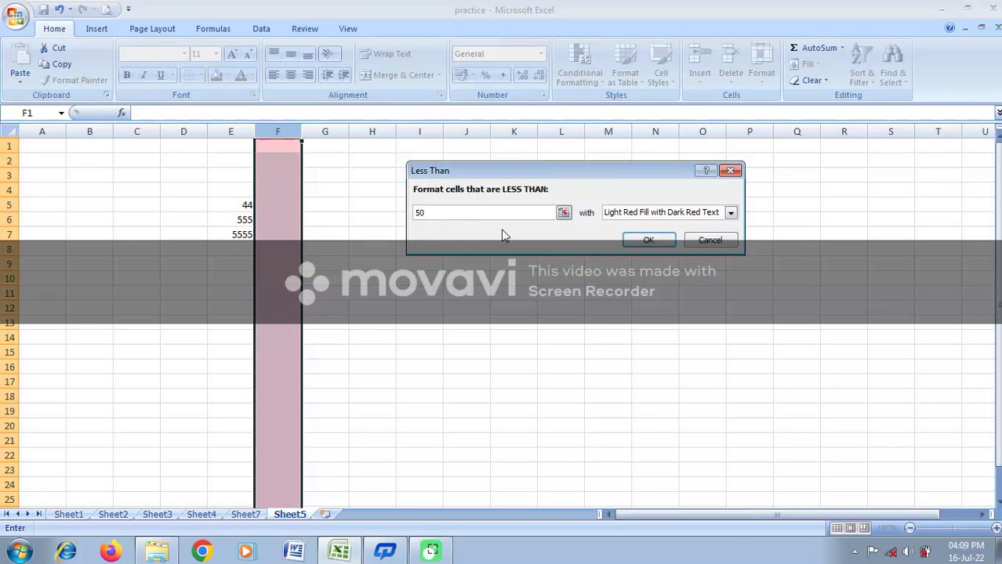
Give the less-than-50 rule a custom format with a standard blue font color and apply it
left_click(669, 217)
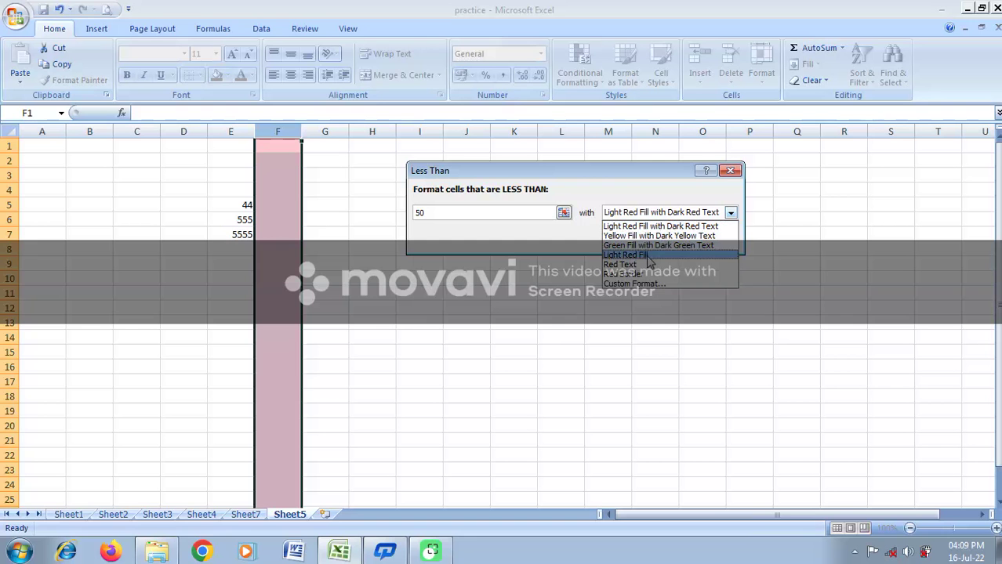
left_click(631, 283)
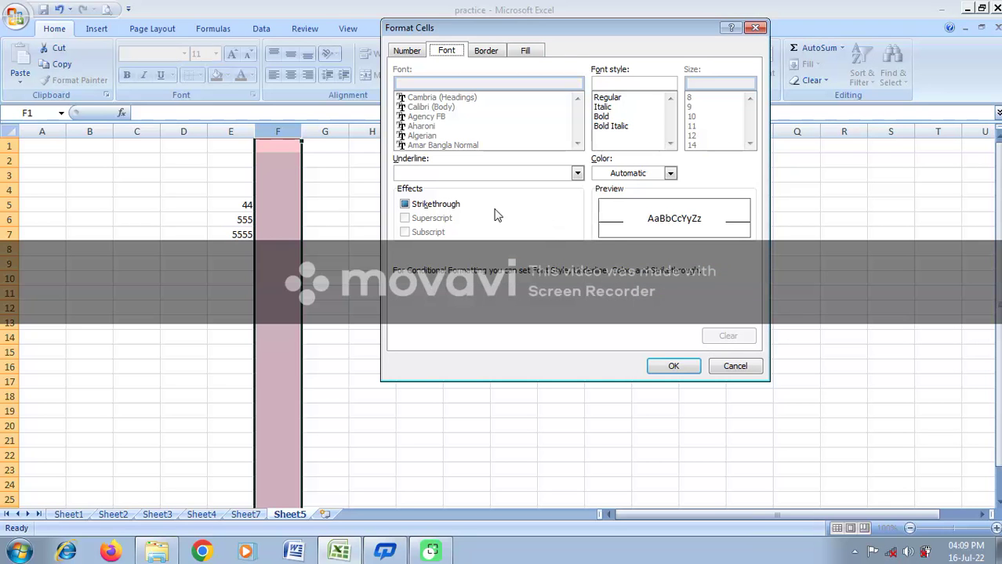
left_click(640, 178)
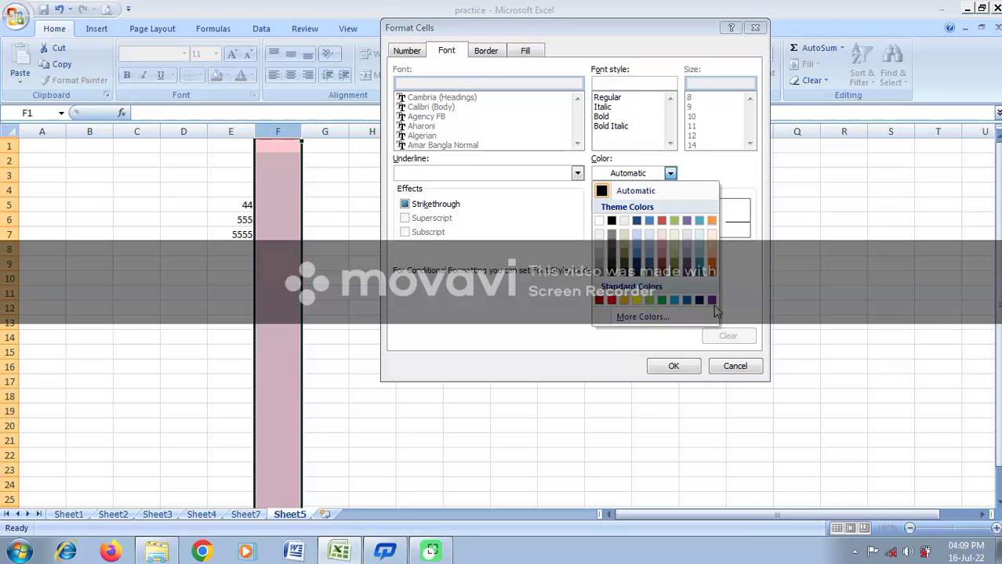
left_click(687, 301)
left_click(673, 366)
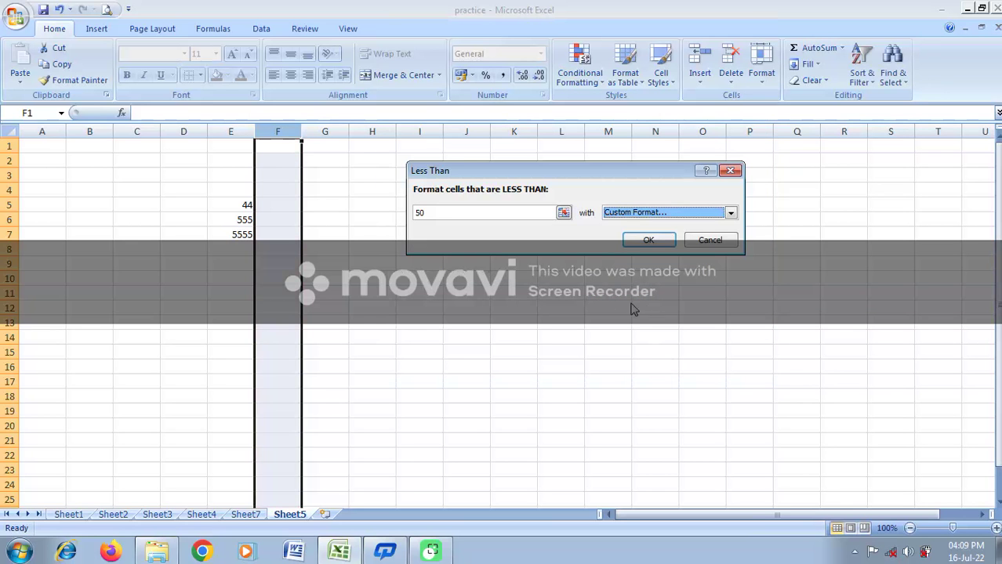
left_click(636, 243)
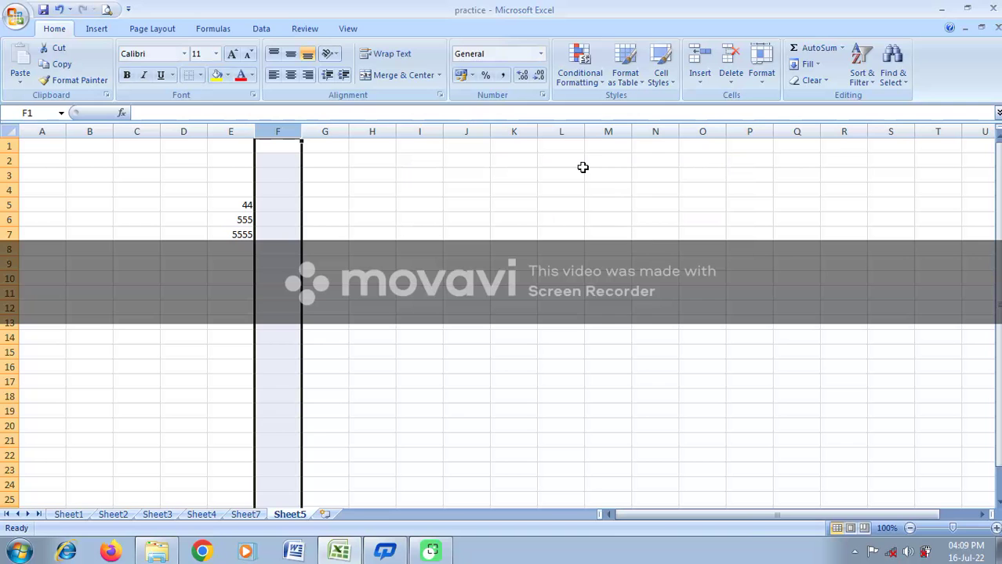
Add a rule to column F that formats values between 50 and 100 with Yellow Fill with Dark Yellow Text
left_click(599, 90)
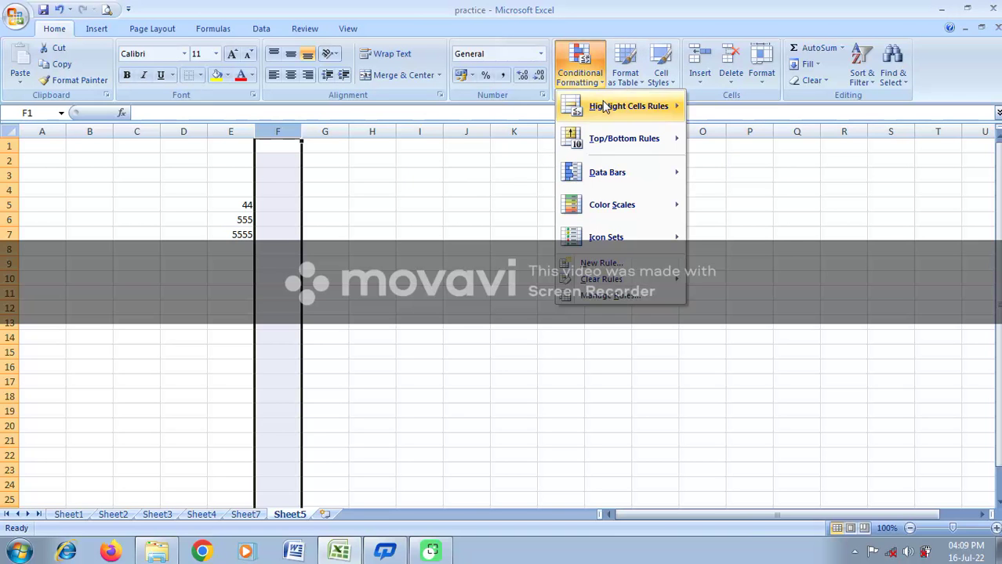
mouse_move(619, 106)
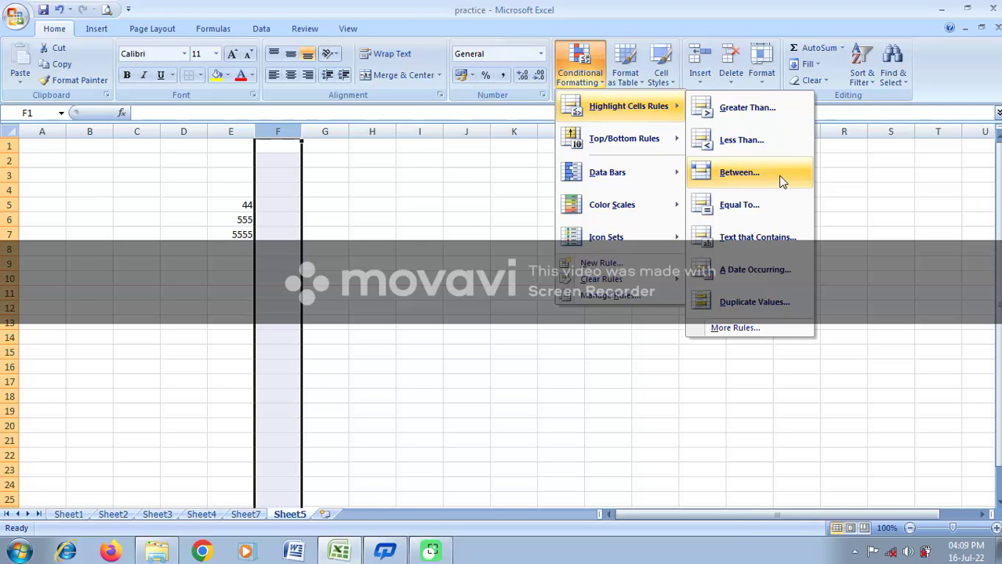
left_click(740, 174)
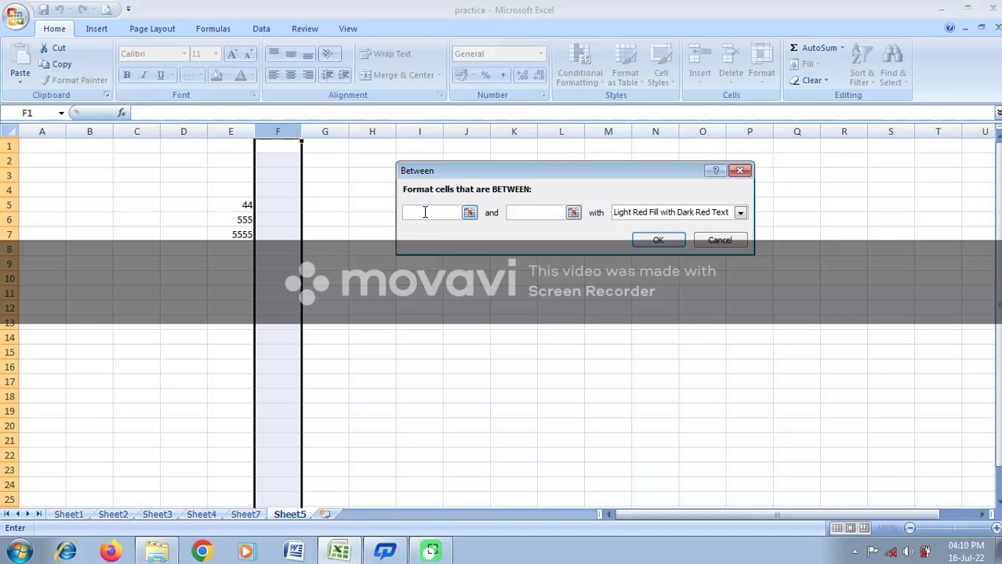
type("50")
left_click(525, 216)
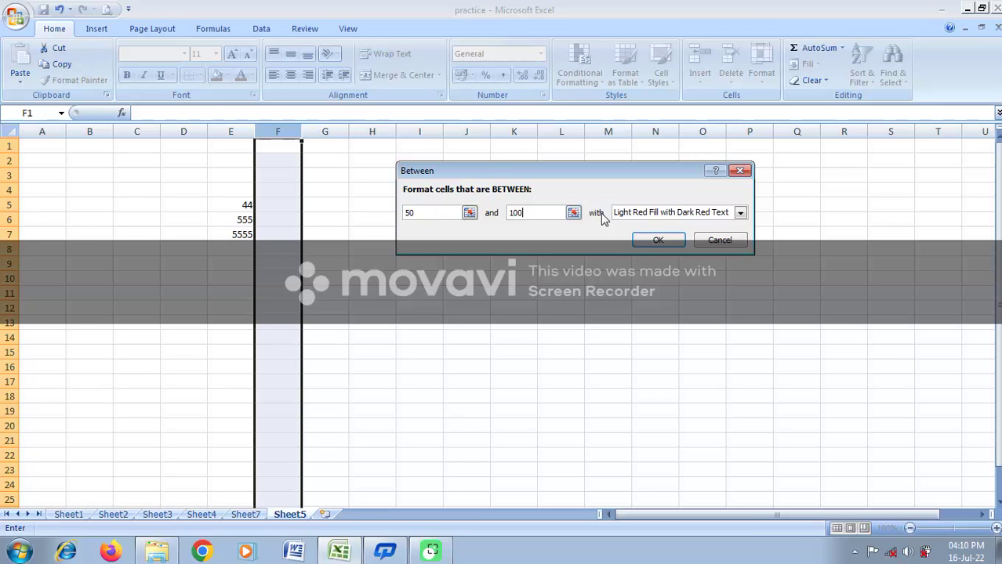
left_click(686, 216)
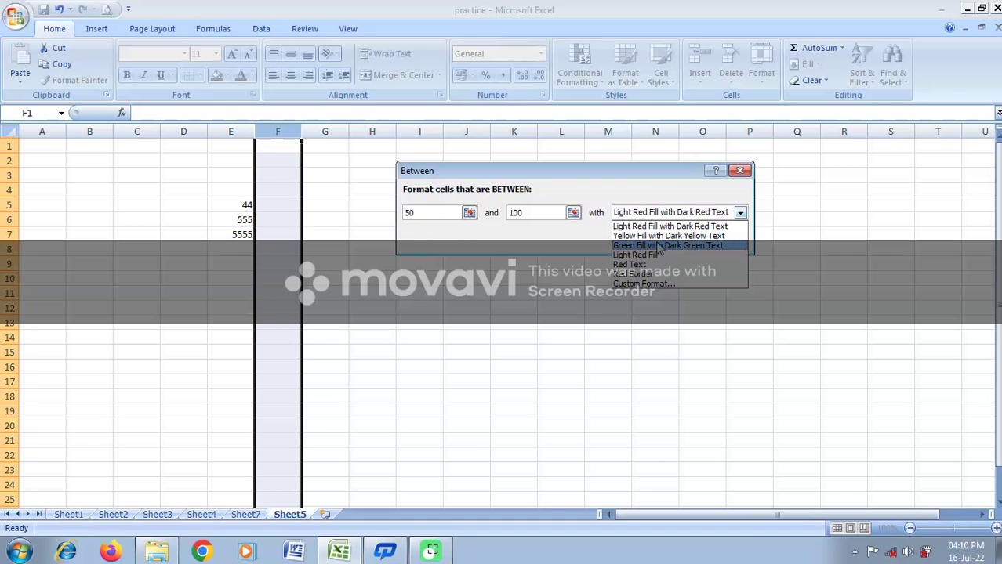
left_click(658, 236)
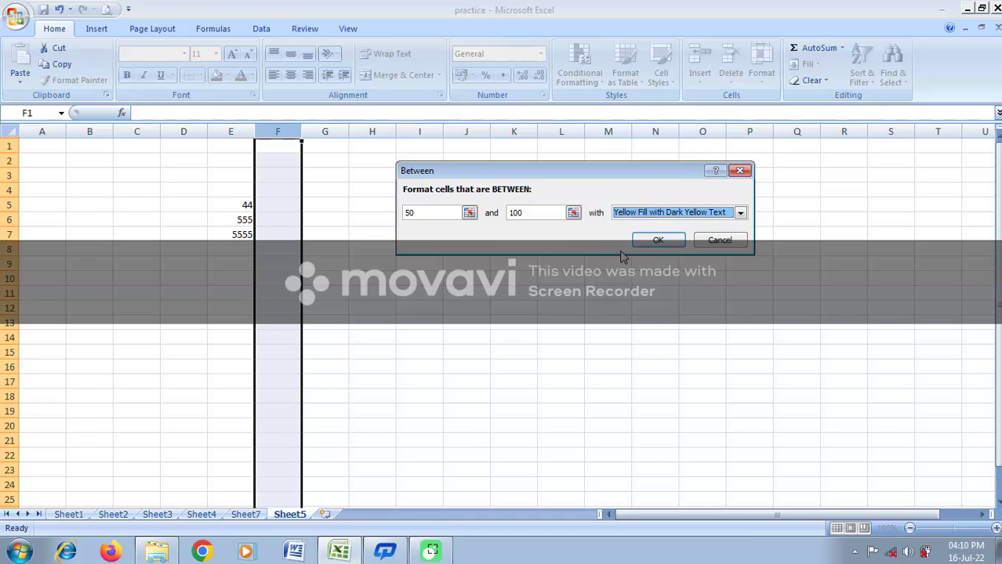
left_click(659, 242)
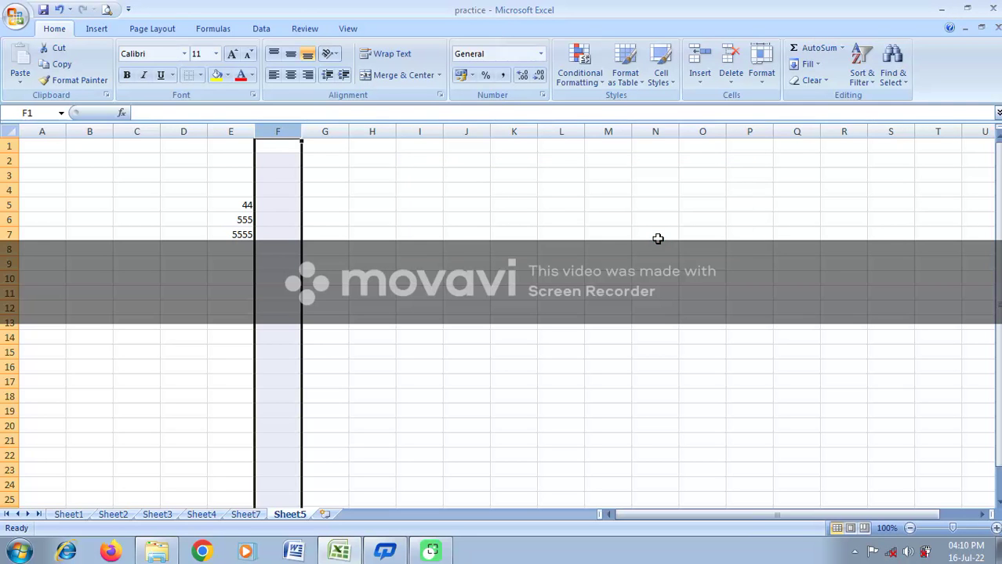
Add a rule to column F that formats values greater than 100 with Green Fill with Dark Green Text
left_click(602, 81)
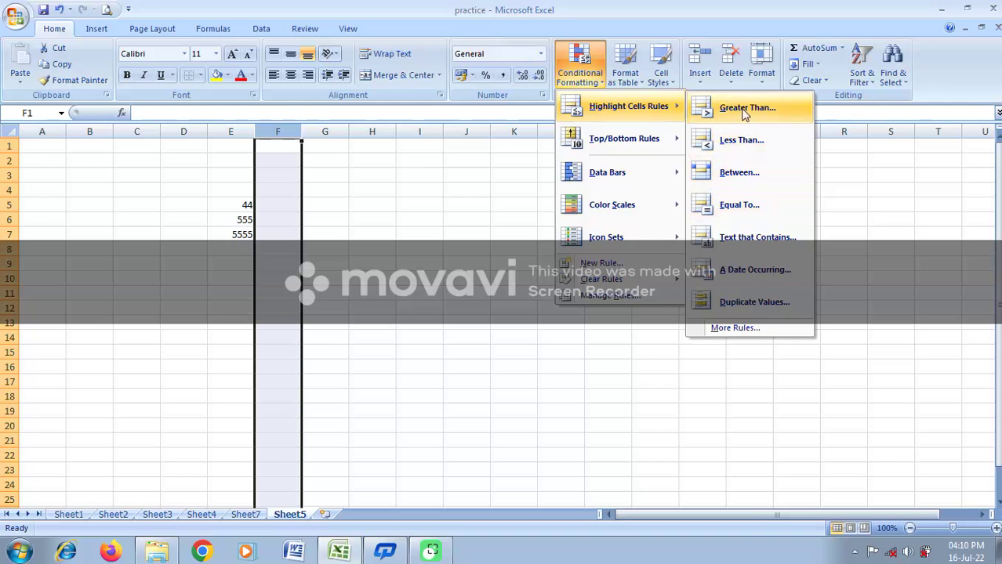
left_click(745, 109)
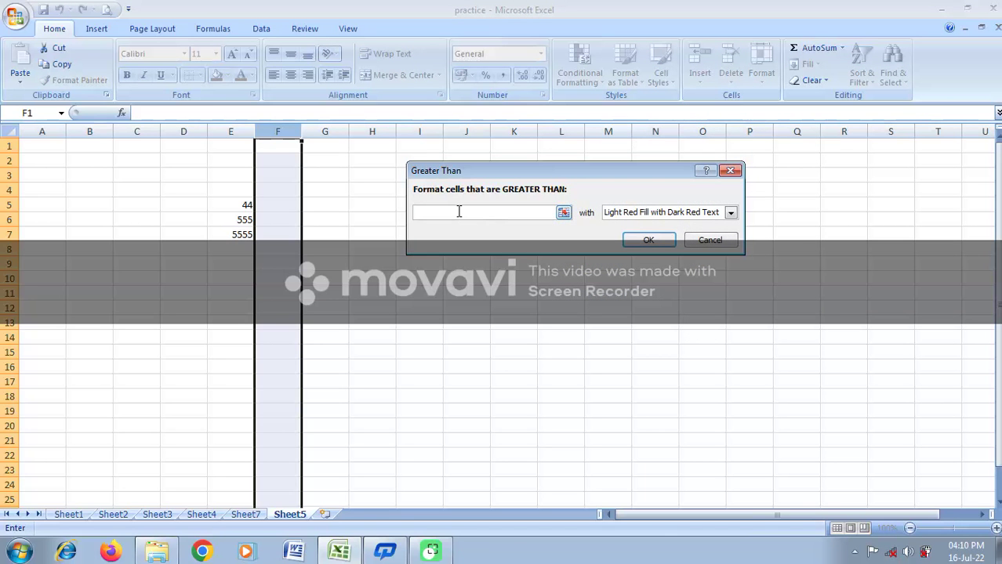
type("100")
left_click(658, 216)
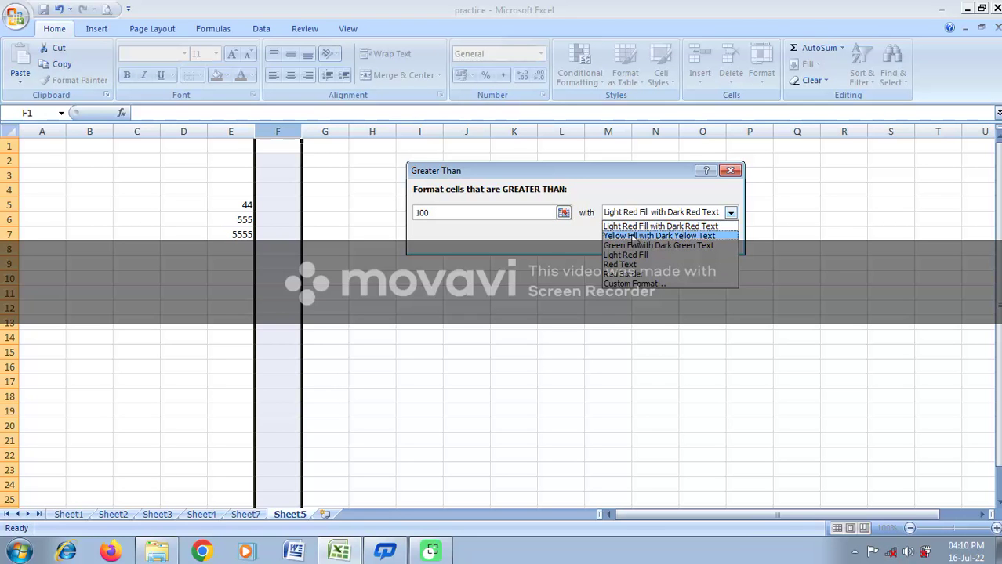
left_click(646, 245)
left_click(649, 241)
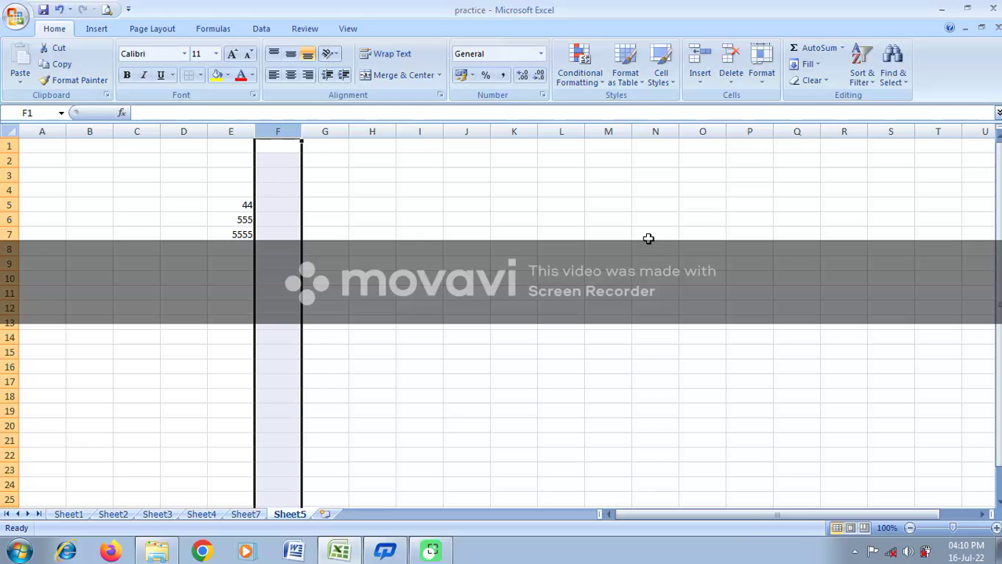
Enter the test values 4, 66 and 666 in cells F4, F5 and F8
left_click(274, 186)
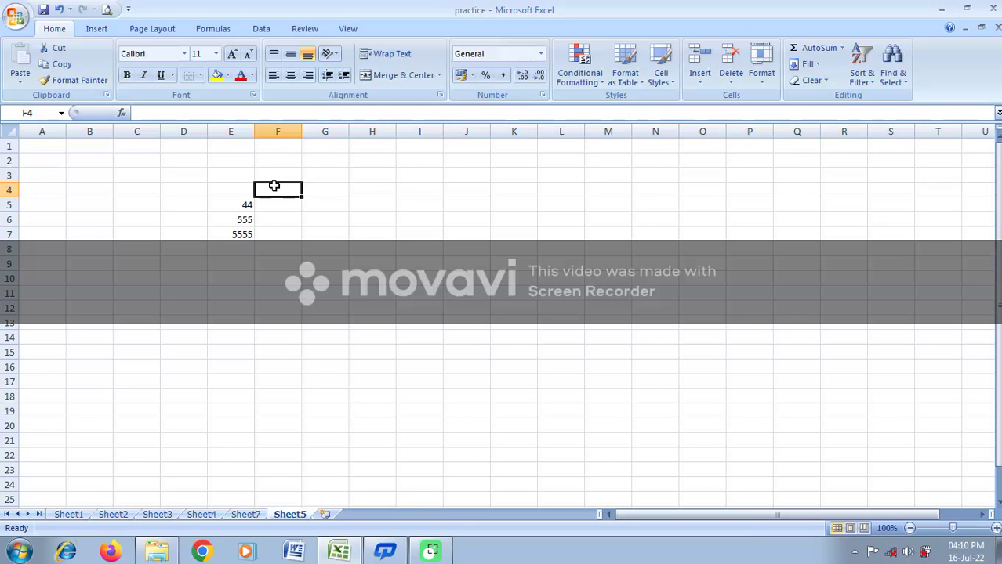
type("4")
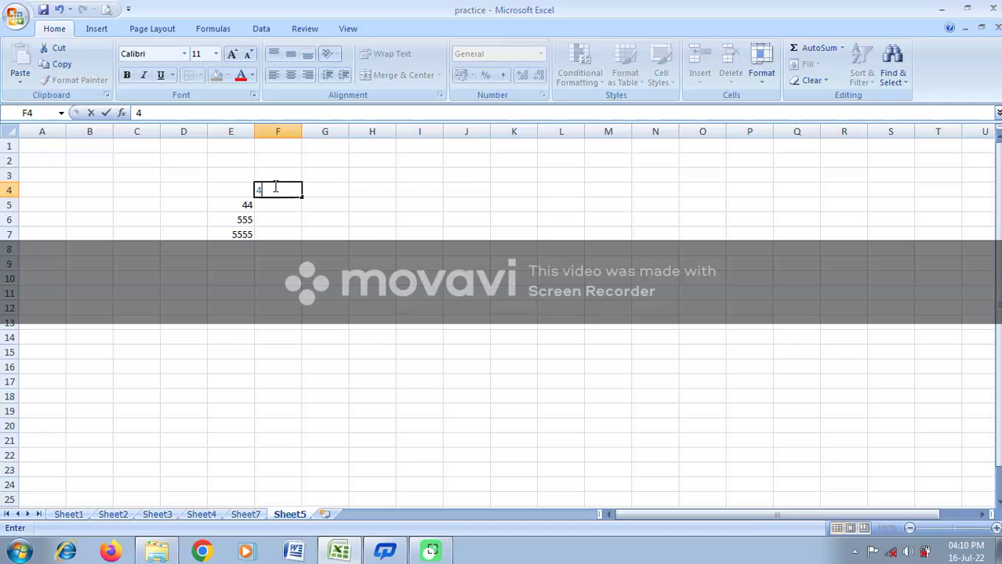
key("Return")
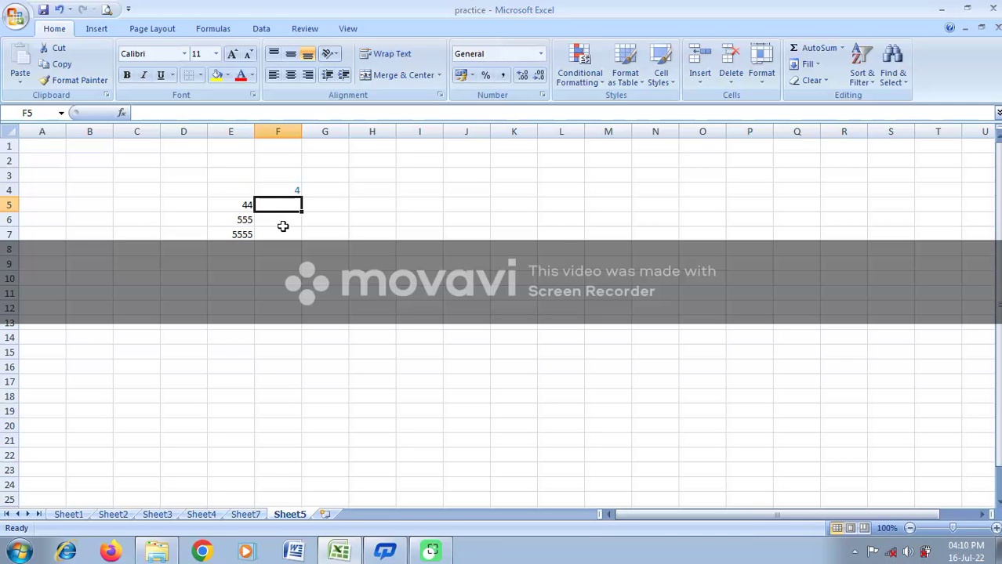
type("4")
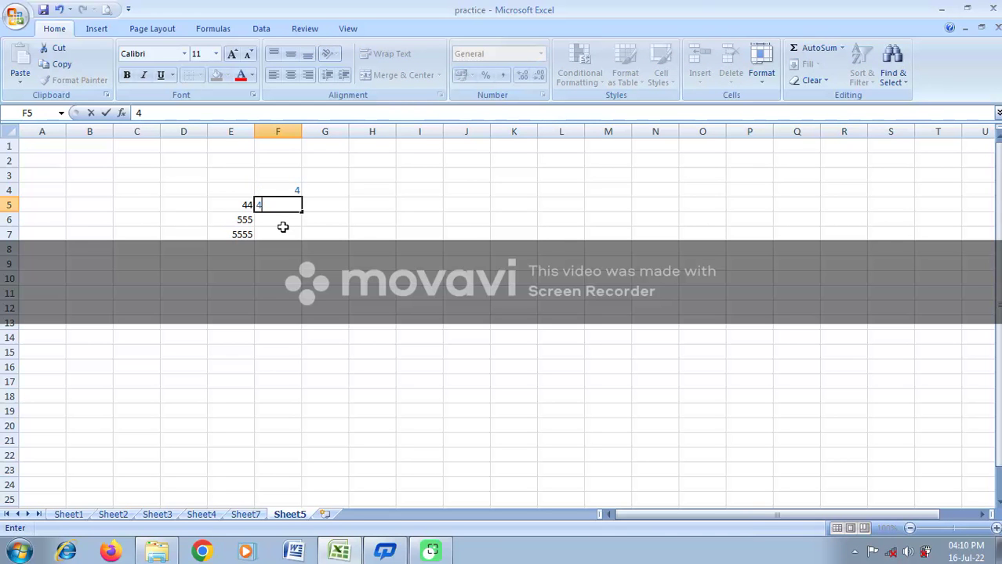
key("Return")
key("Return")
left_click(275, 207)
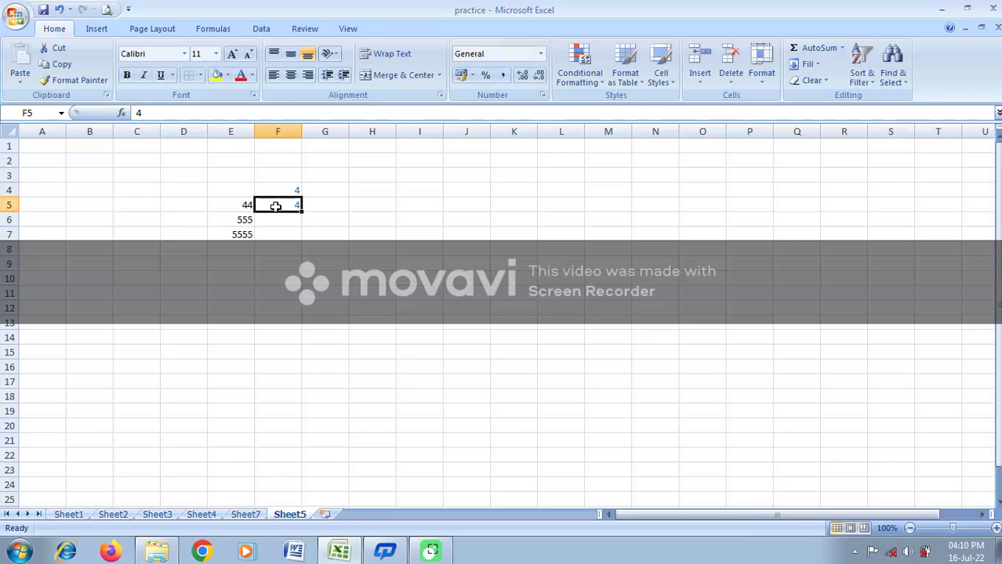
type("66")
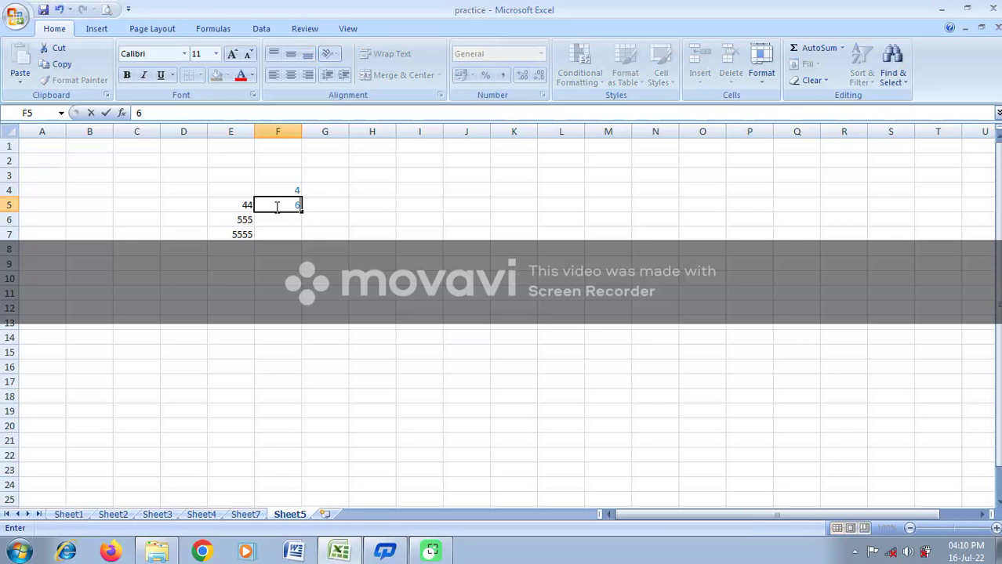
left_click(296, 251)
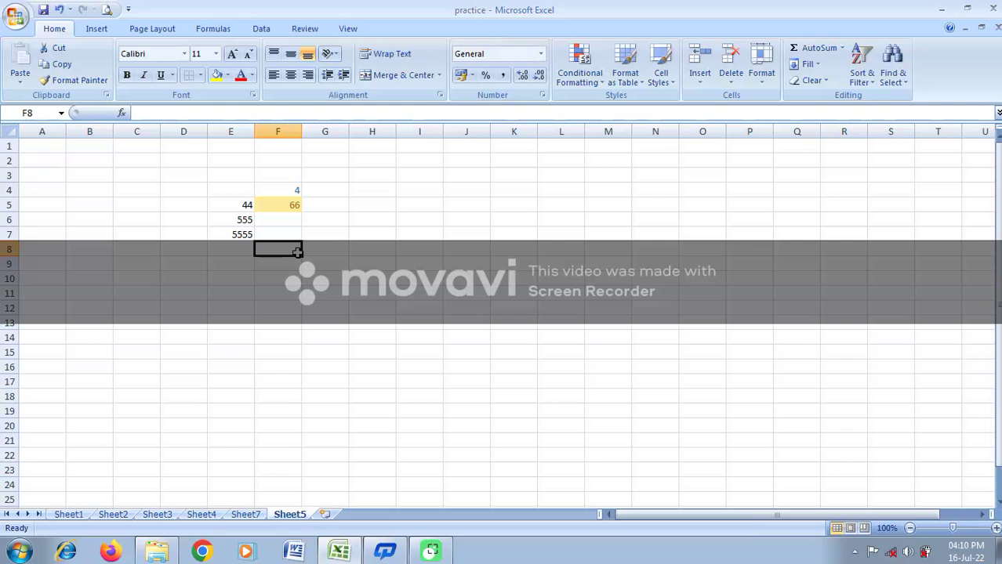
type("666")
left_click(268, 291)
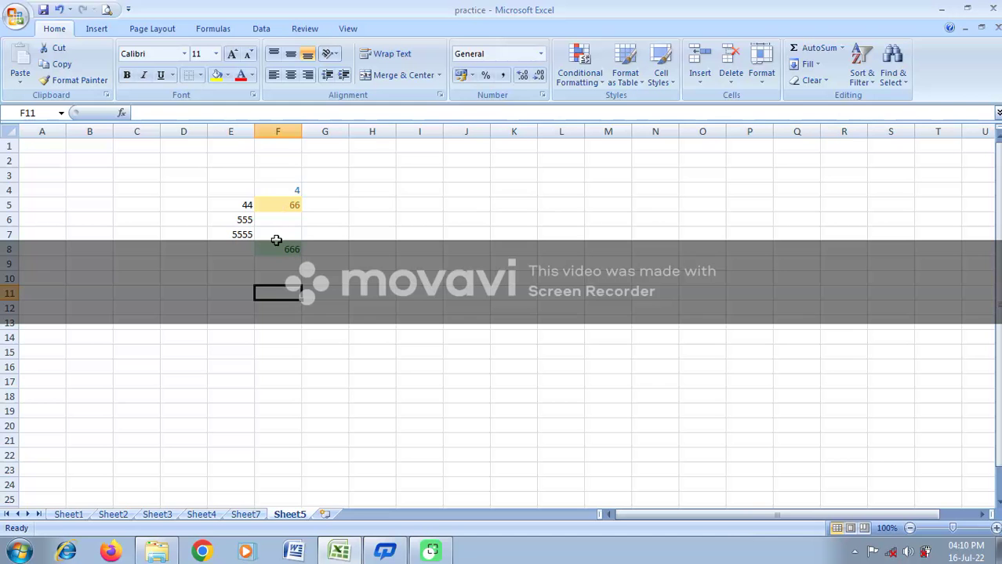
Clear the conditional formatting rules from column F only
left_click(283, 131)
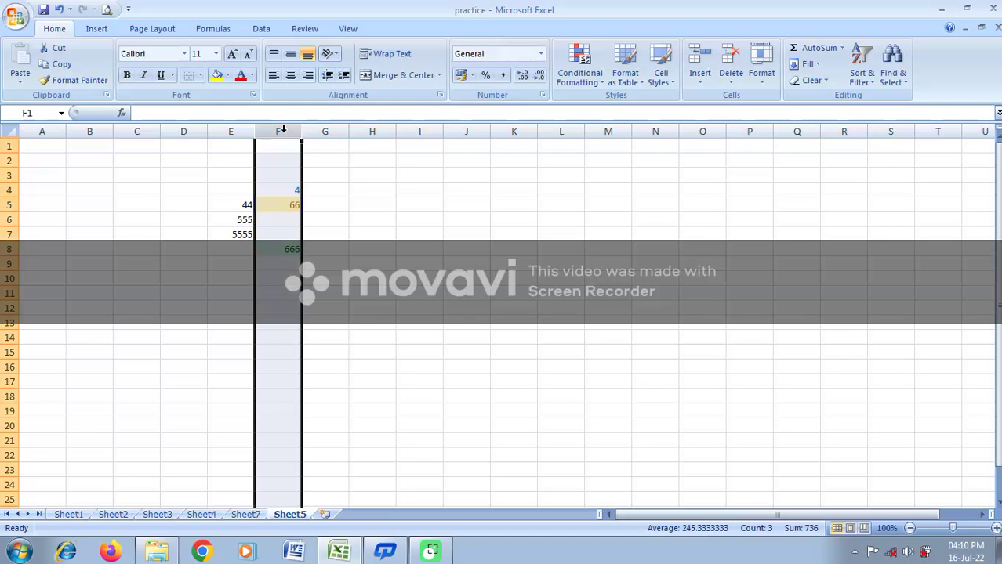
right_click(284, 131)
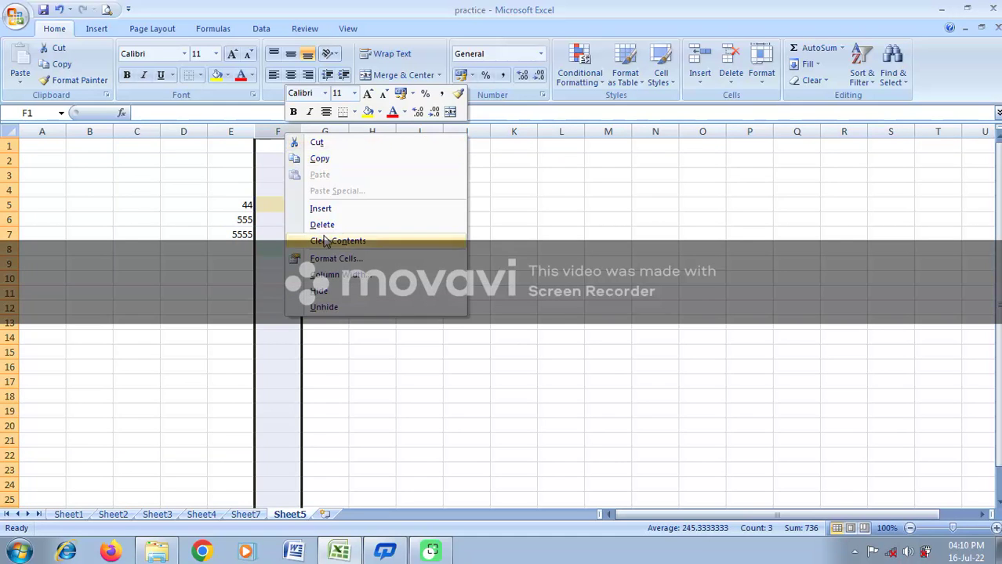
left_click(603, 87)
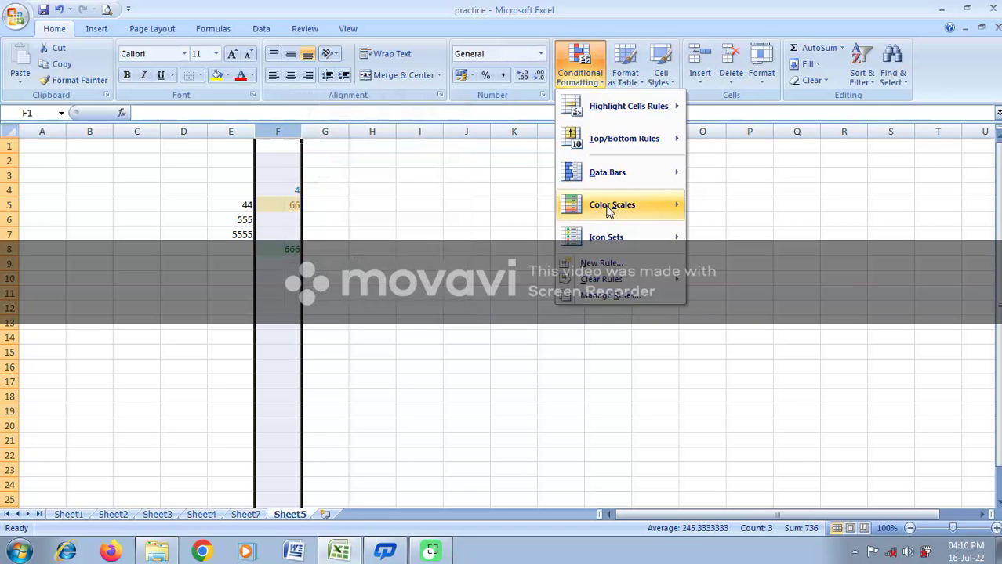
mouse_move(587, 281)
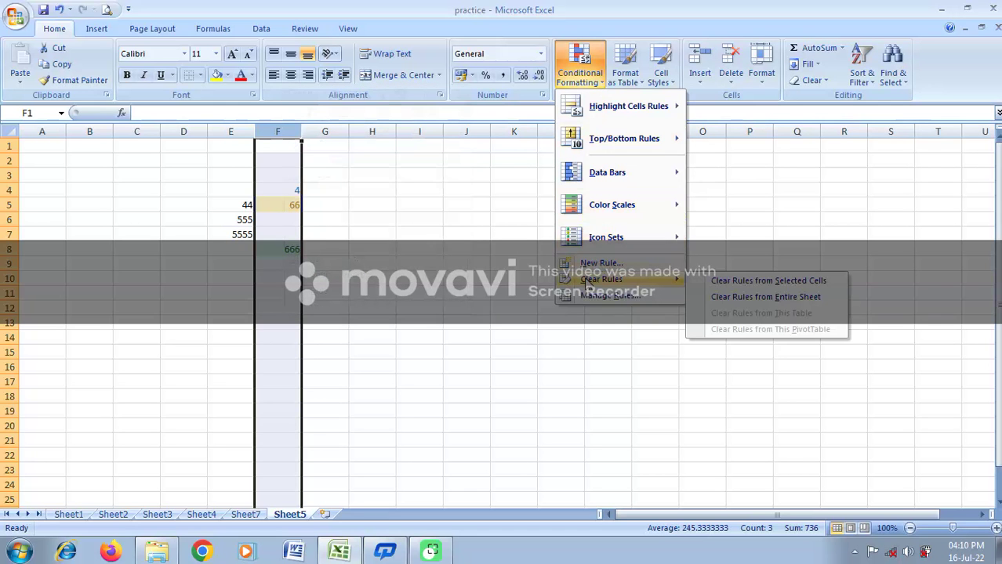
left_click(755, 281)
Delete the contents of the range D3:G10
left_click(353, 192)
left_click_drag(205, 169, 324, 283)
key("Delete")
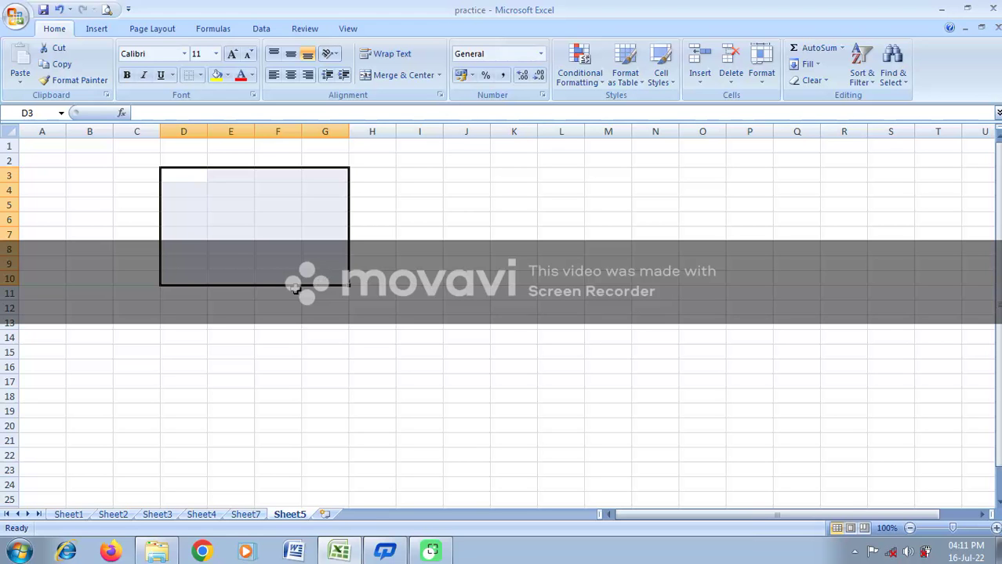
Go to the topic list on Sheet1 and locate the Conditional Formating and Chart Wizard entries
left_click(78, 516)
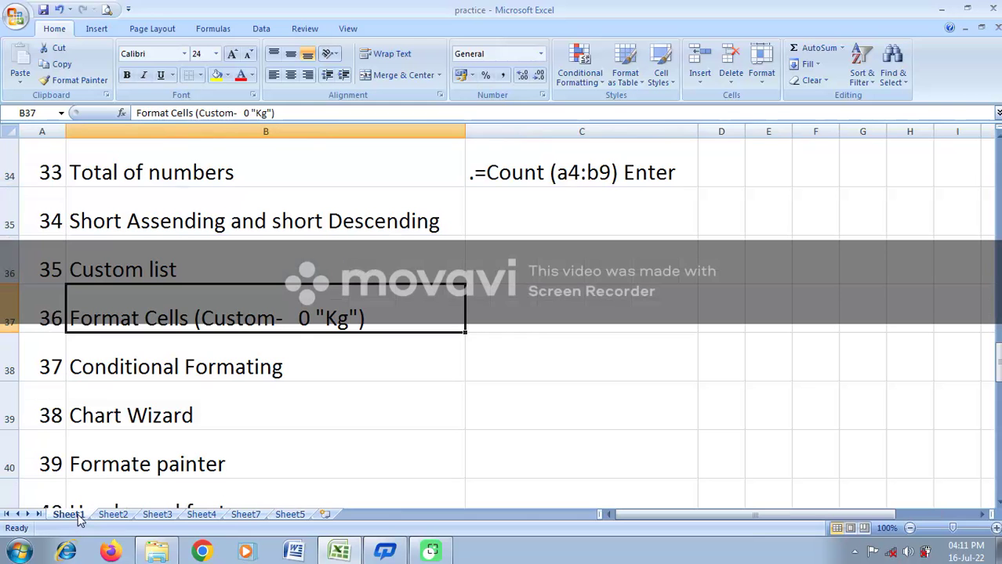
left_click(159, 371)
scroll(159, 371, "down", 1)
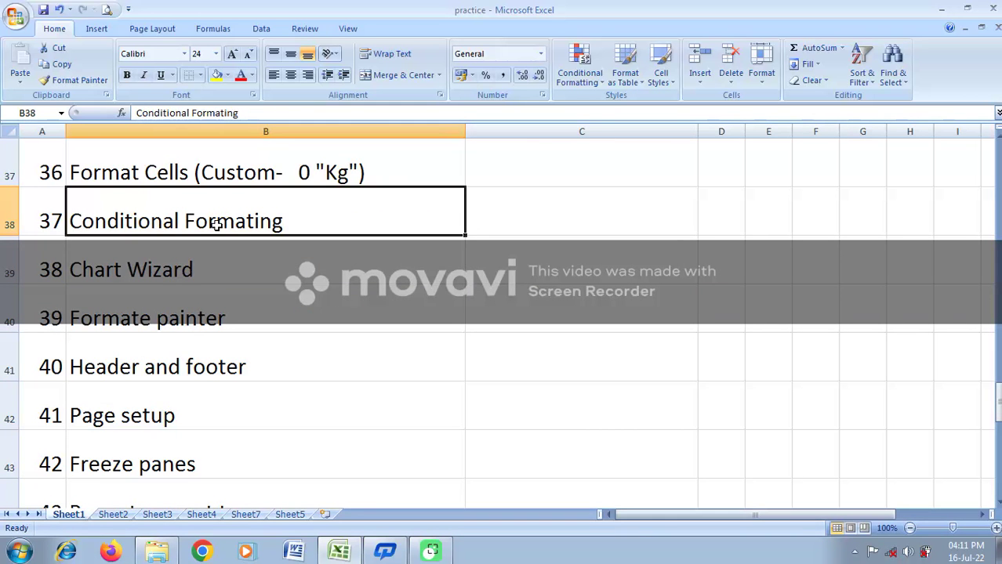
left_click(228, 279)
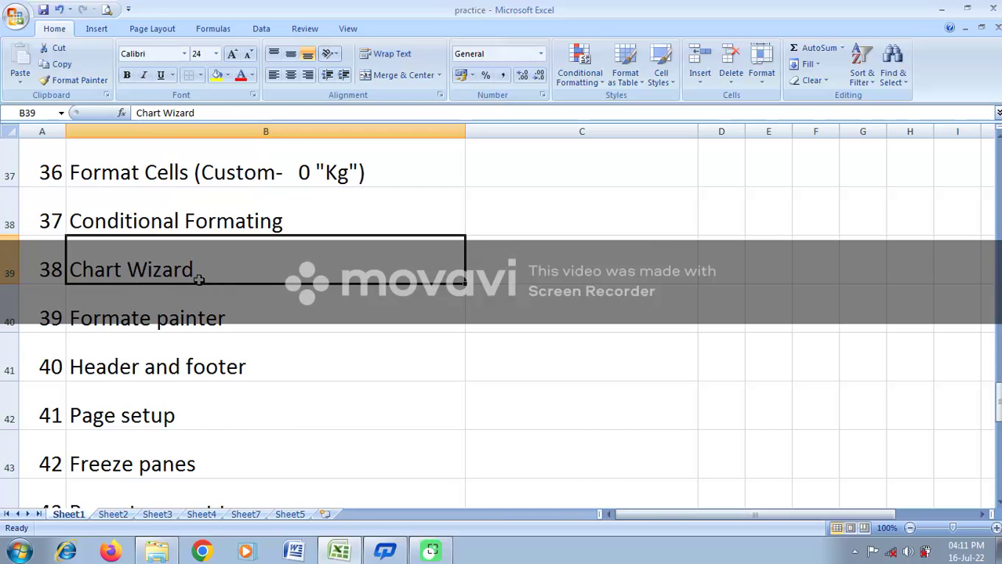
Select cell C5 on Sheet5 and widen column C slightly
left_click(287, 516)
left_click(127, 203)
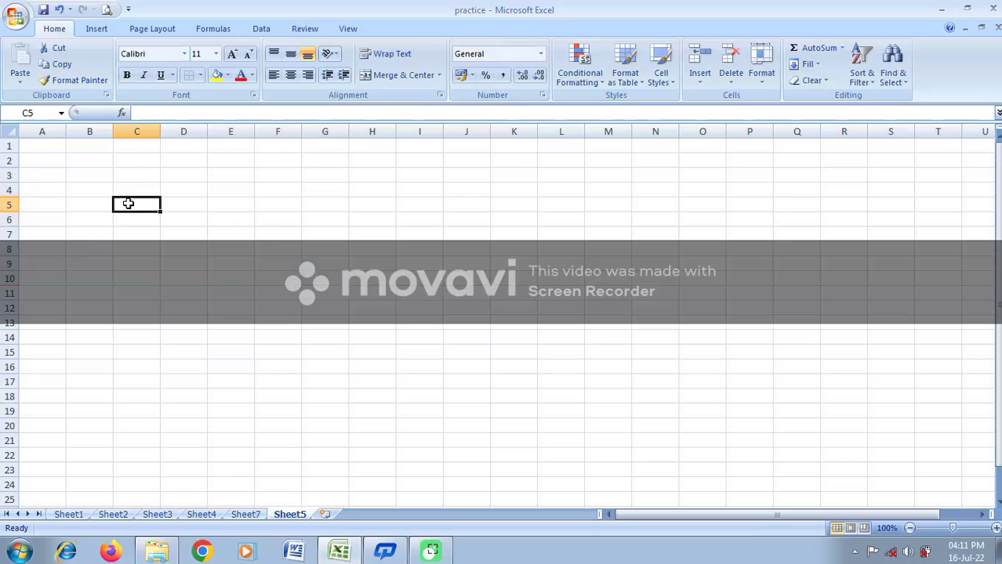
left_click_drag(160, 132, 180, 132)
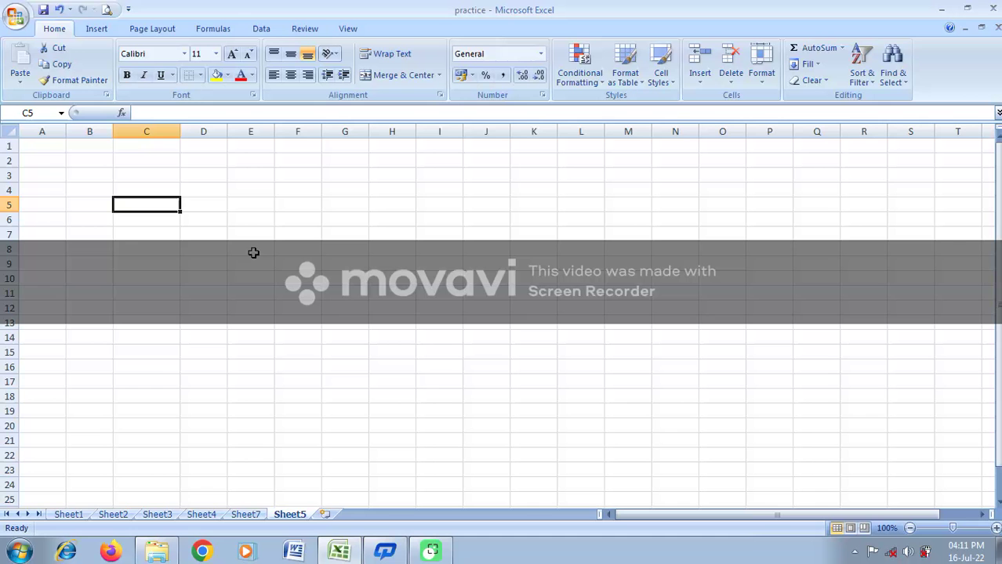
left_click(75, 516)
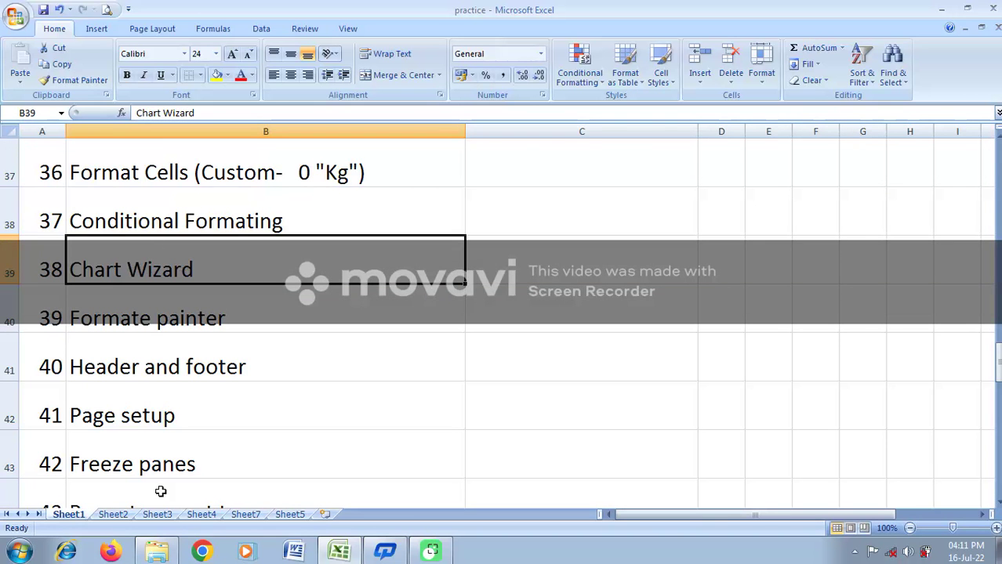
left_click(290, 514)
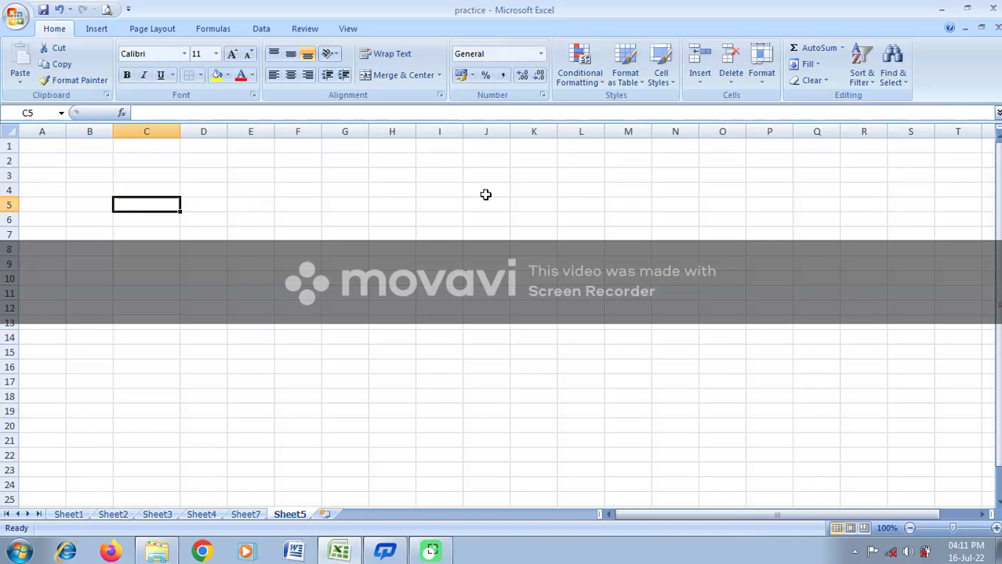
Enter the table headings Day in C5 and Bajaj Sale in D5
type("Day")
key("Tab")
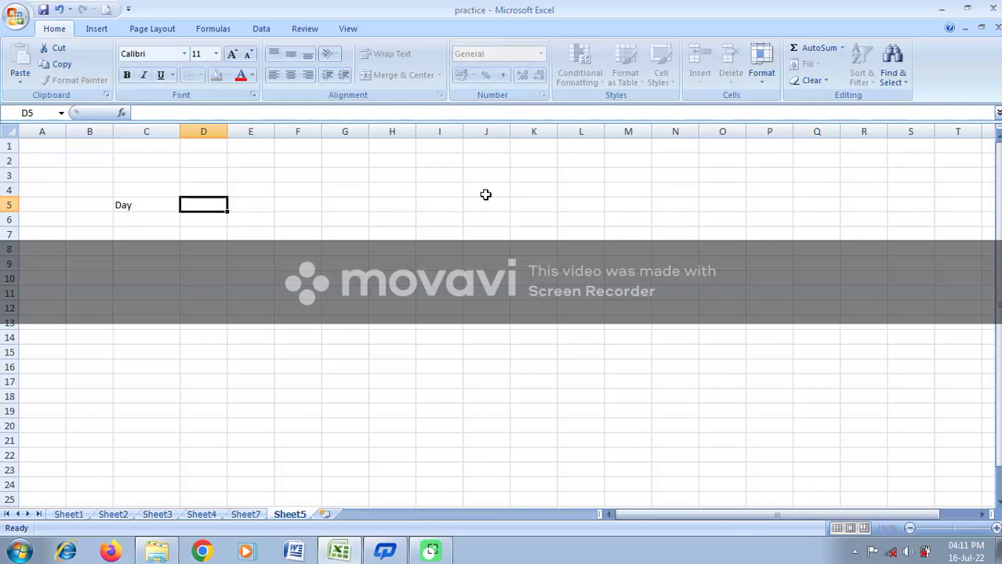
type("Bajaj")
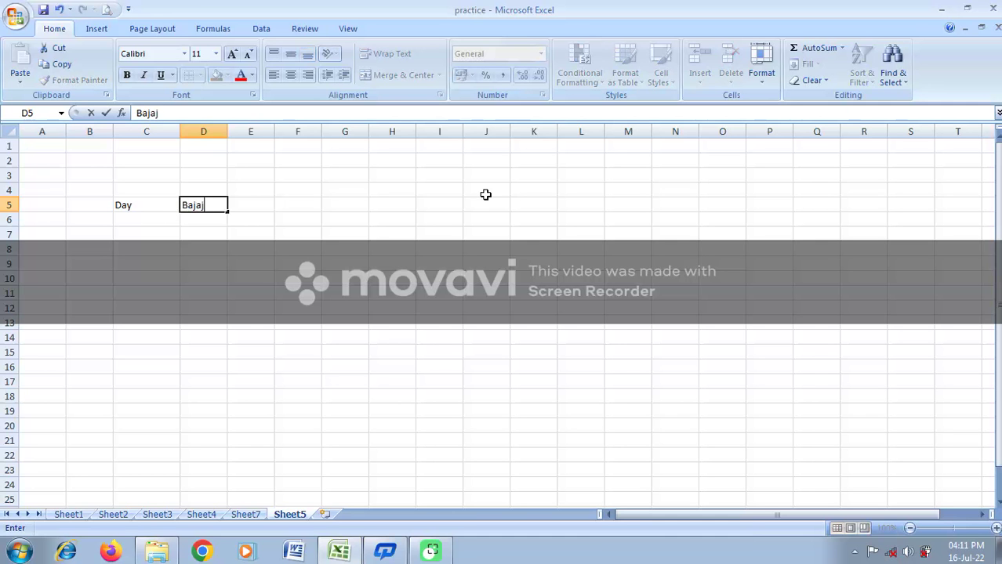
type(" Sake")
key("Tab")
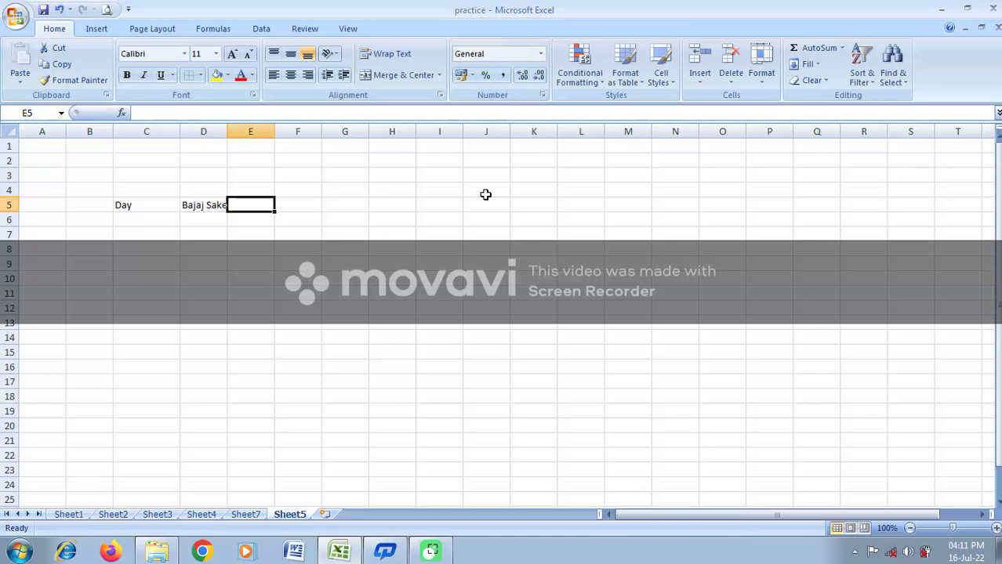
key("Left")
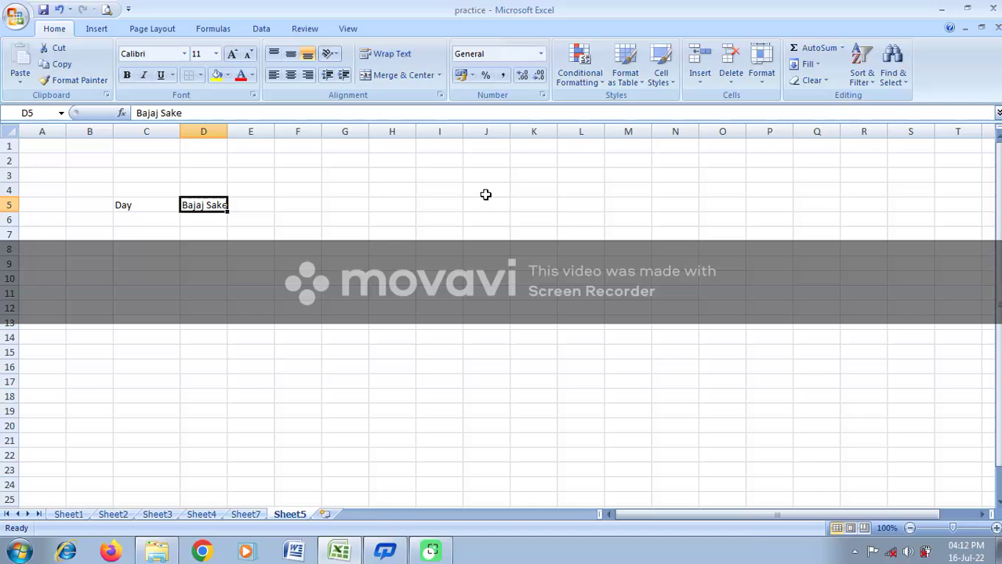
key("F2")
key("BackSpace")
key("BackSpace")
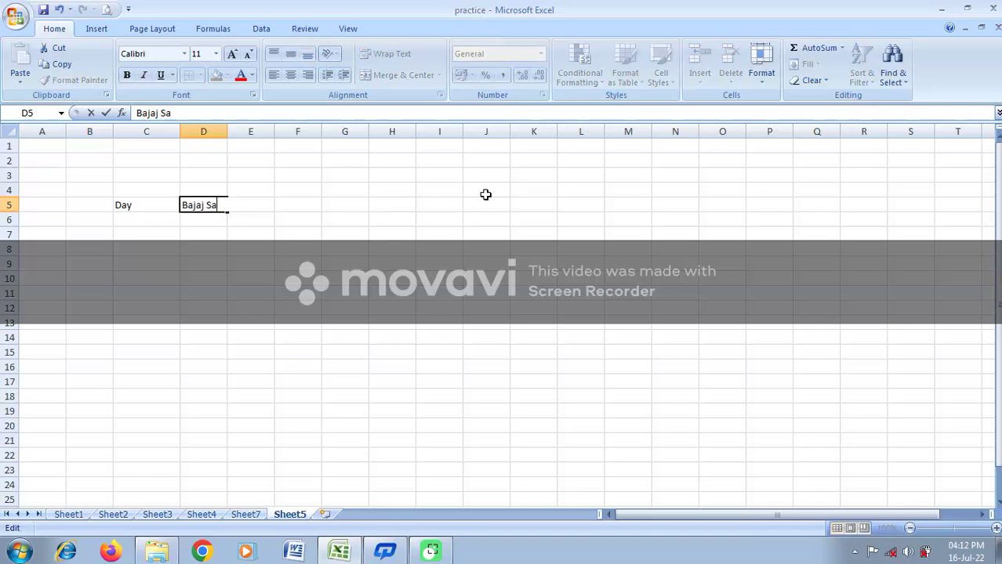
type("le")
key("Tab")
Enter the heading Honda Sale in cell E5
type("Hon")
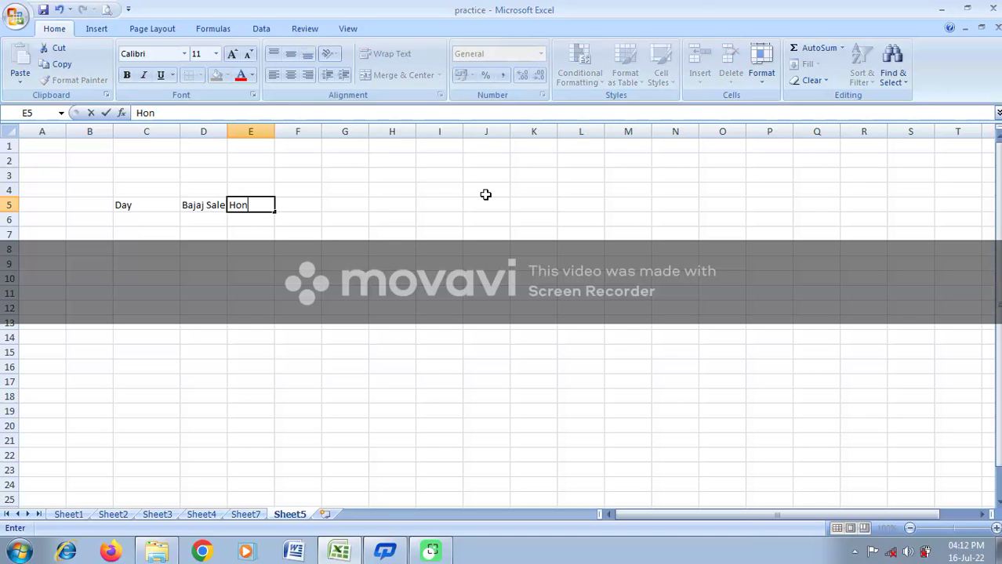
type("da Sake")
key("Tab")
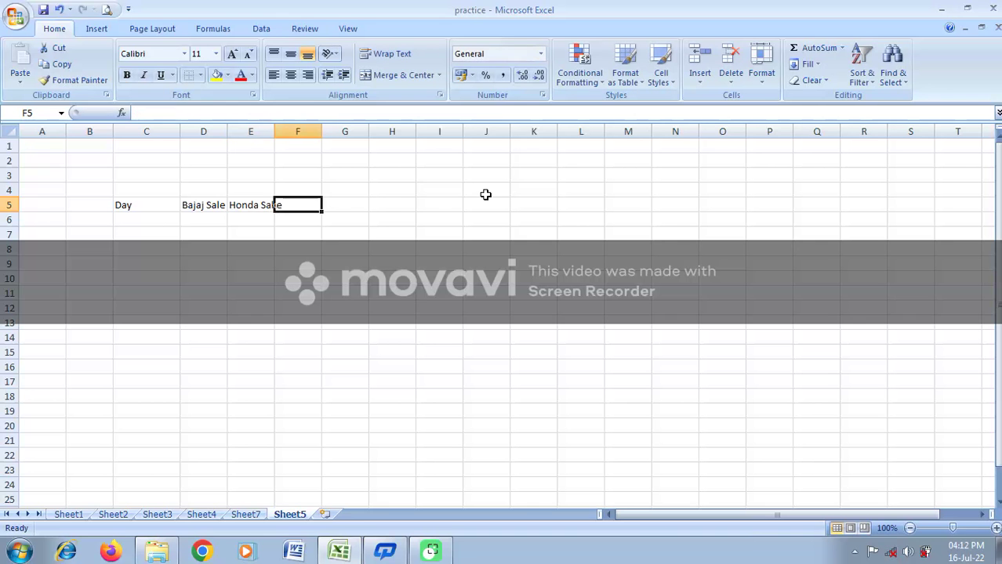
key("Left")
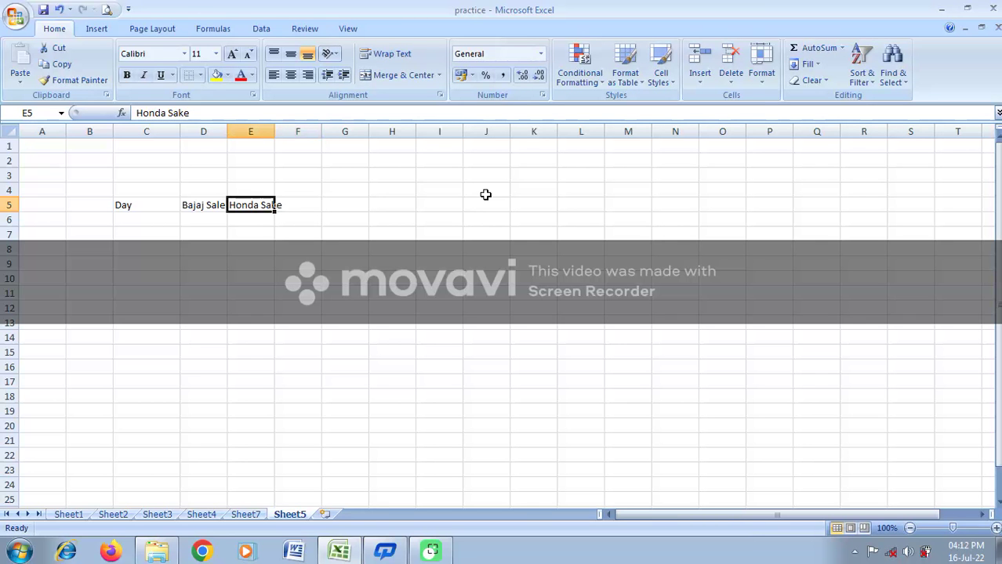
type("Honda ")
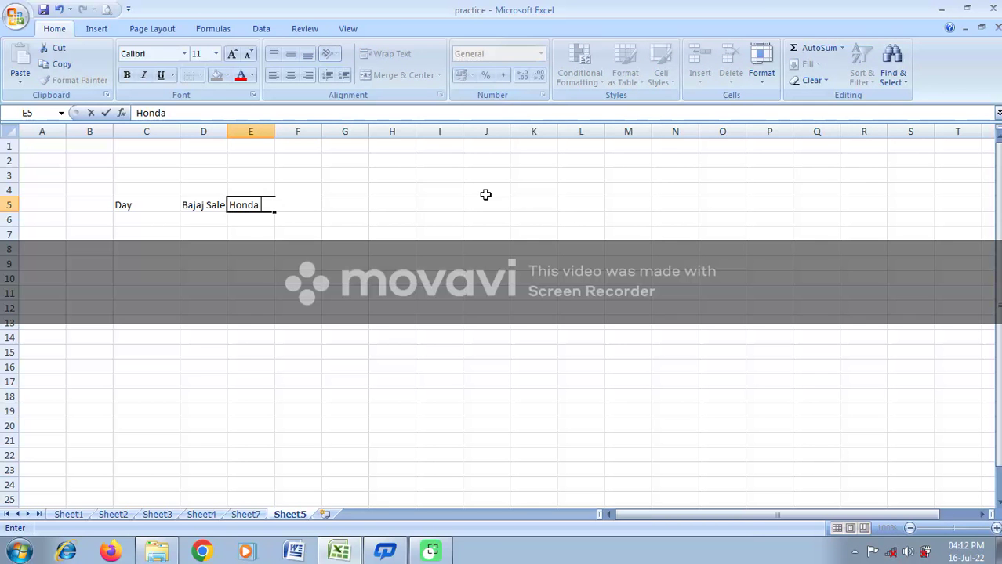
type("Sale")
key("Return")
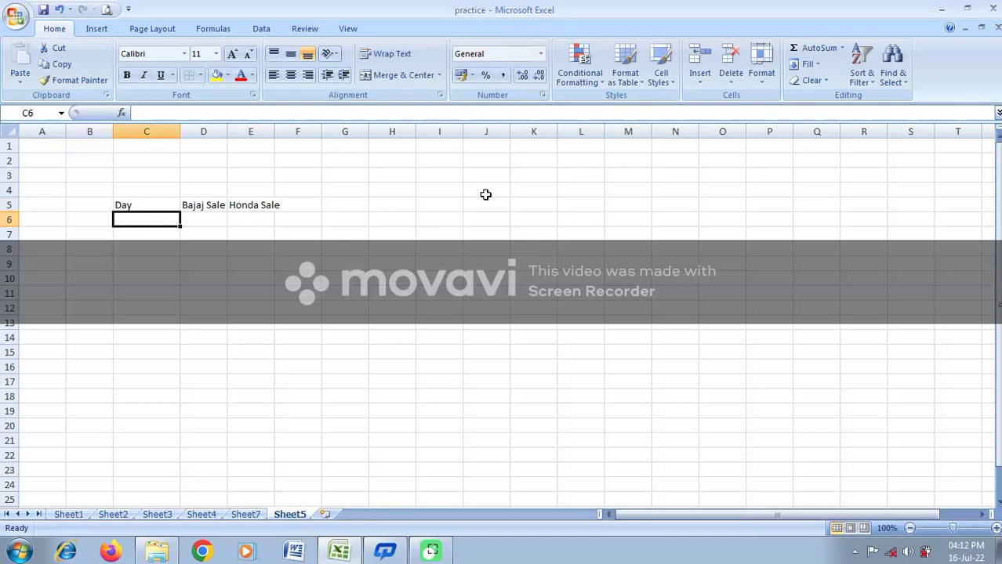
Enter Sunday in C6 without a trailing apostrophe and fill the weekday series down to C13
type("Sunday")
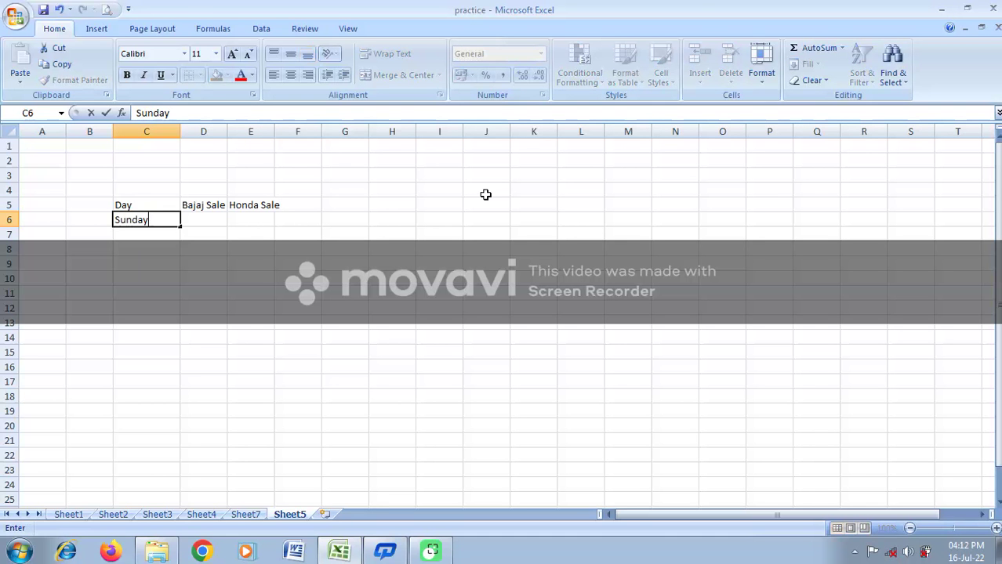
type("'")
key("Return")
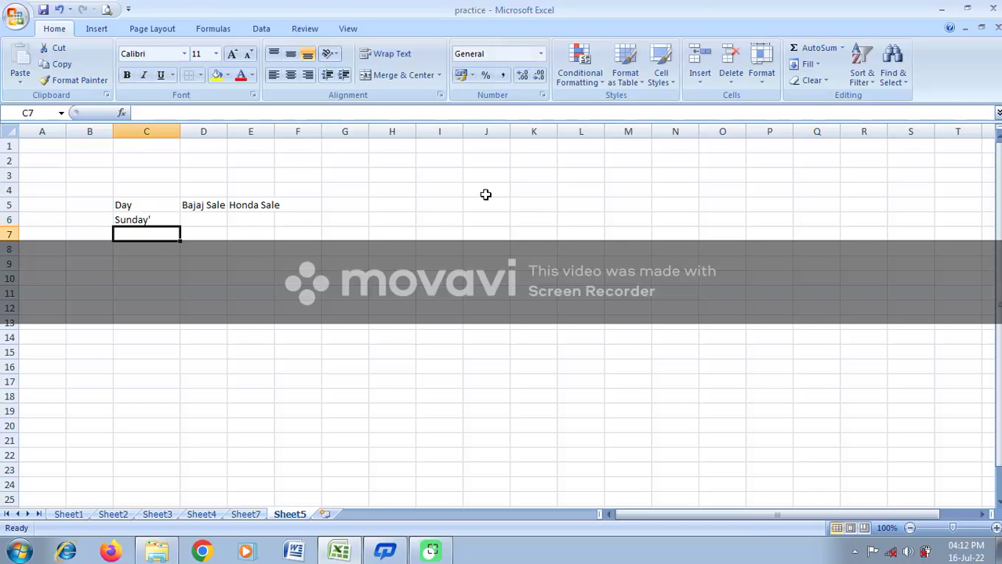
left_click(157, 223)
left_click_drag(179, 228, 185, 265)
double_click(168, 219)
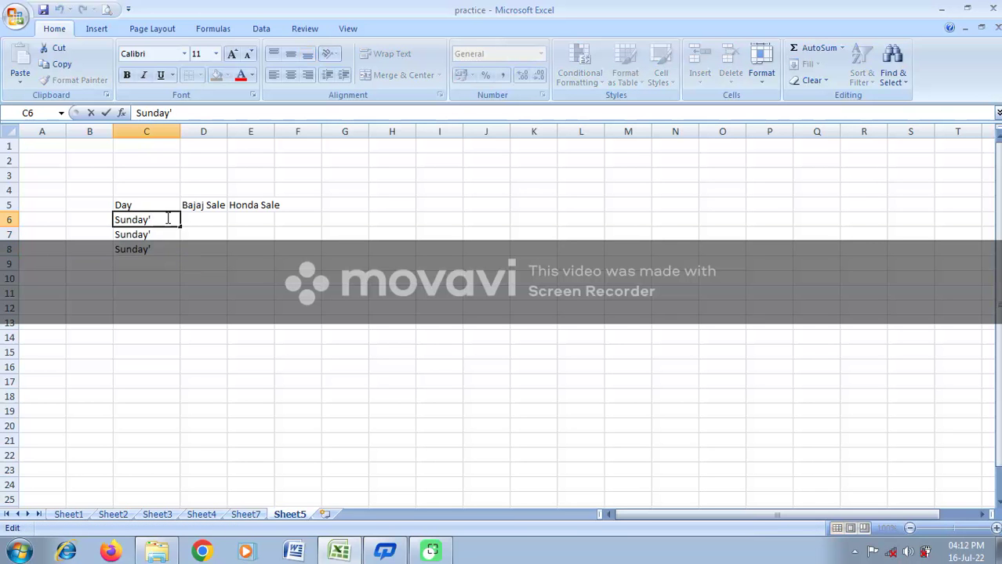
left_click(173, 292)
left_click(161, 220)
left_click_drag(180, 225, 182, 329)
Enter the Bajaj Sale values 54, 33, 55, 35, 56, 77, 87 and 56 in cells D6 to D13
left_click(222, 219)
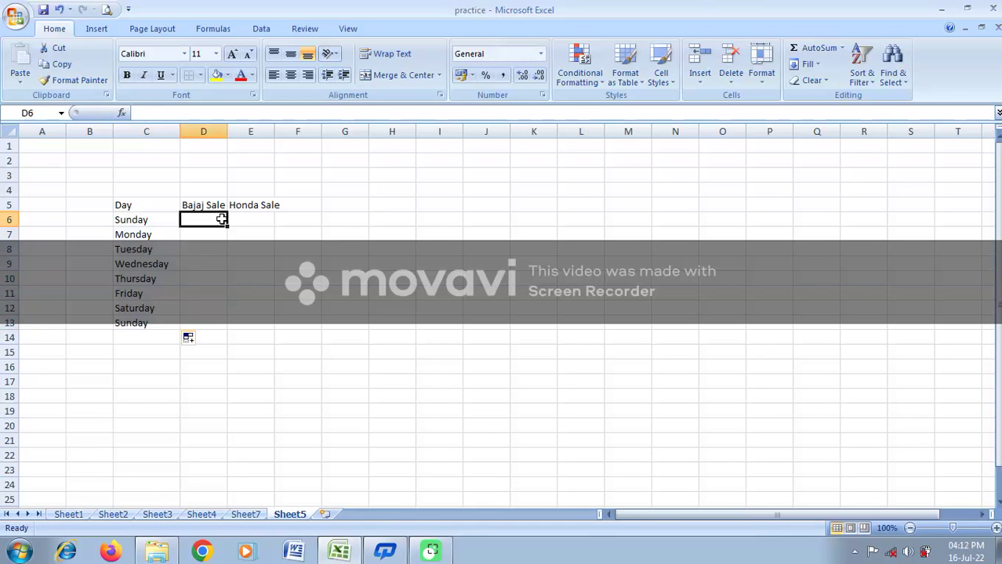
type("54")
key("Return")
type("33")
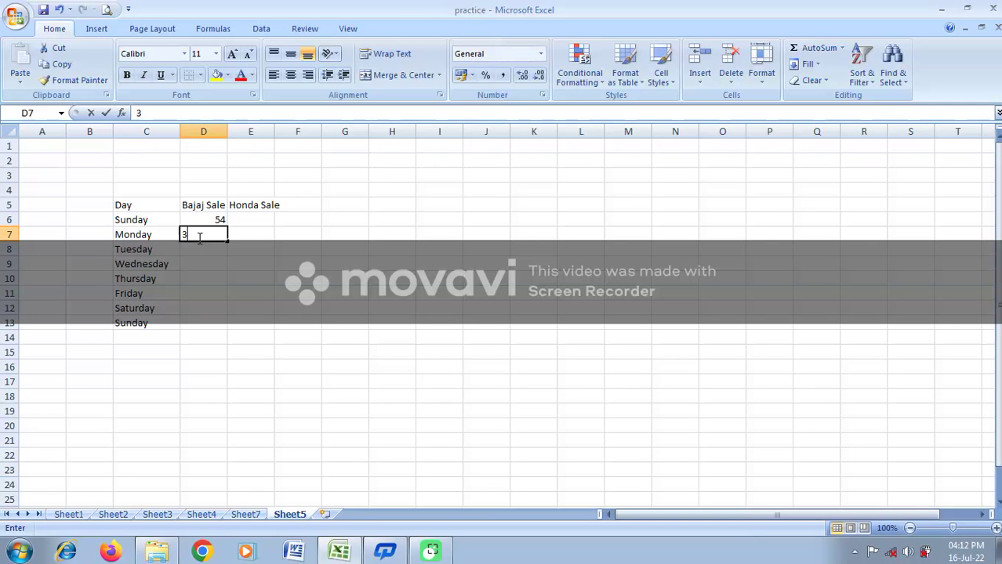
key("Return")
type("55")
key("Return")
type("3")
key("Return")
type("56")
key("Return")
type("77")
key("Return")
type("8")
key("Return")
type("56")
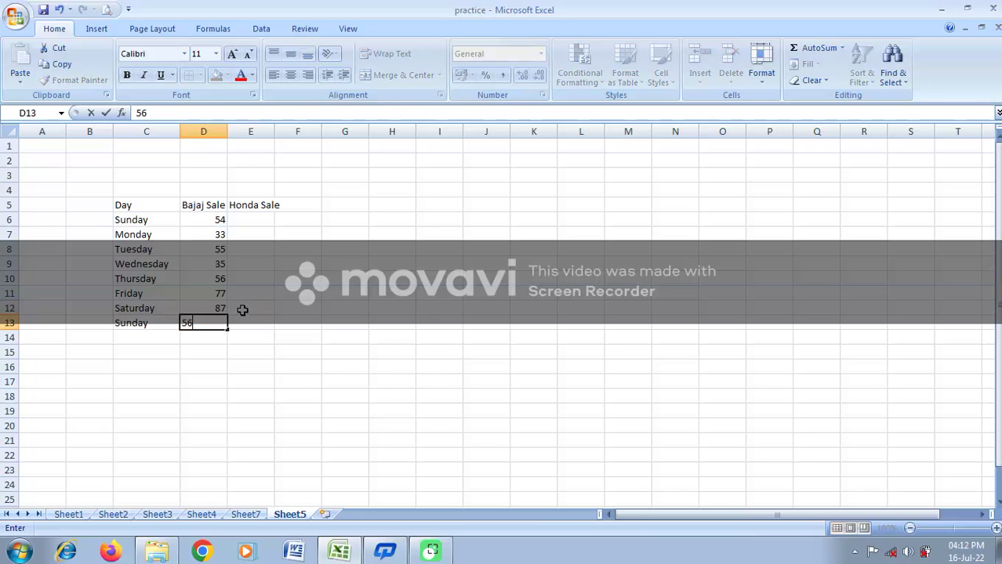
Enter the Honda Sale values 54, 67, 88, 65, 43, 56, 67 and 77 in cells E6 to E13
left_click(264, 220)
type("54")
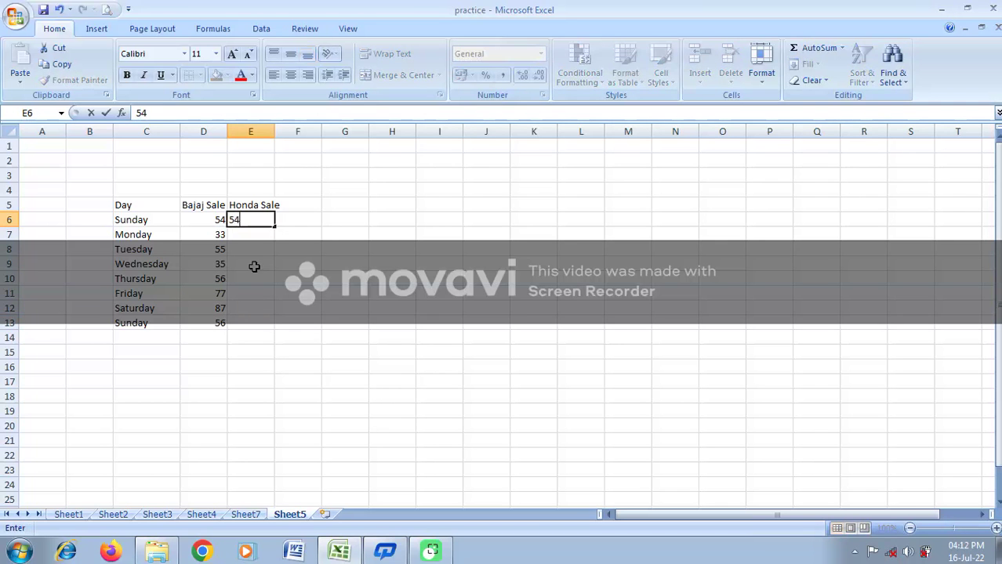
key("Return")
type("67")
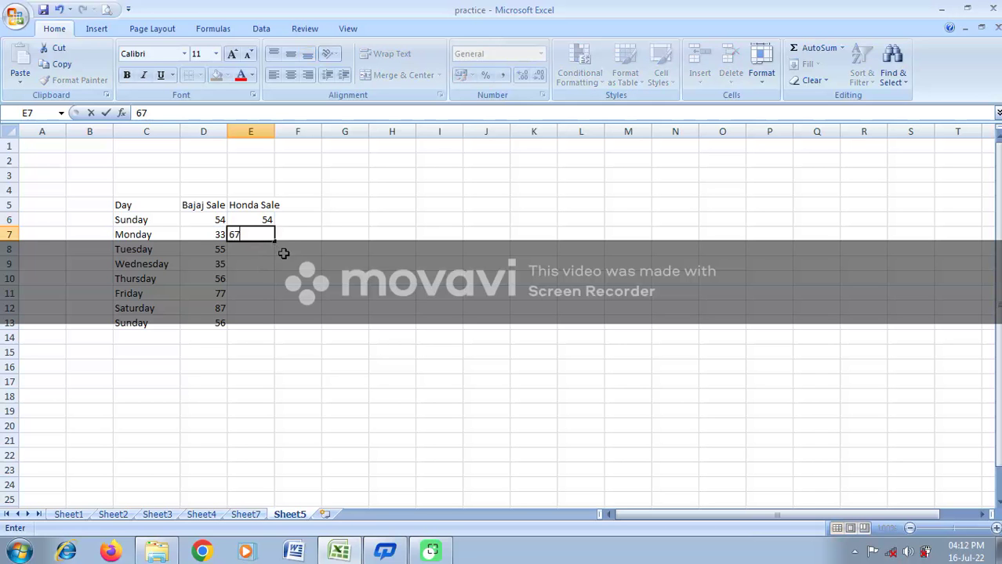
key("Return")
type("88")
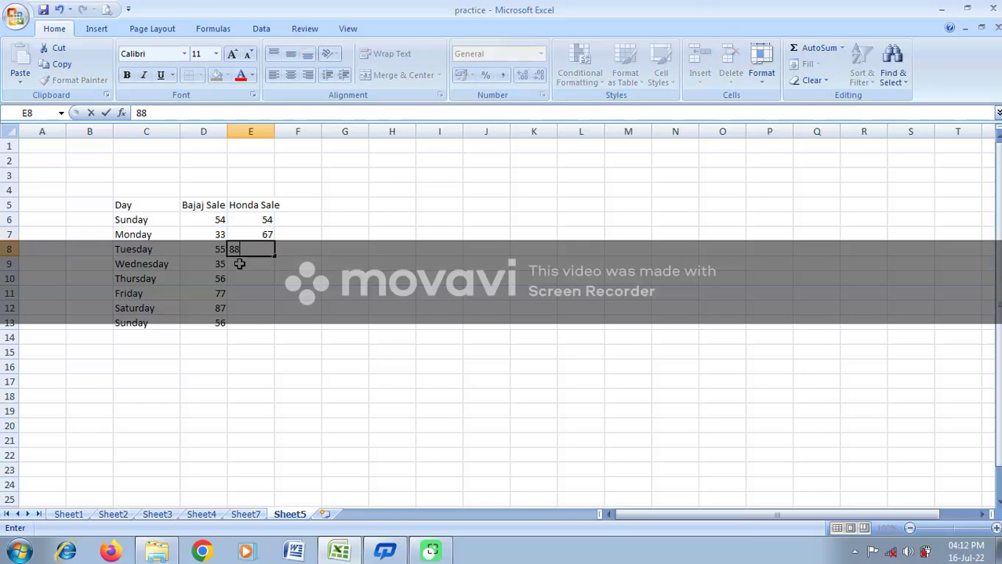
key("Return")
type("65")
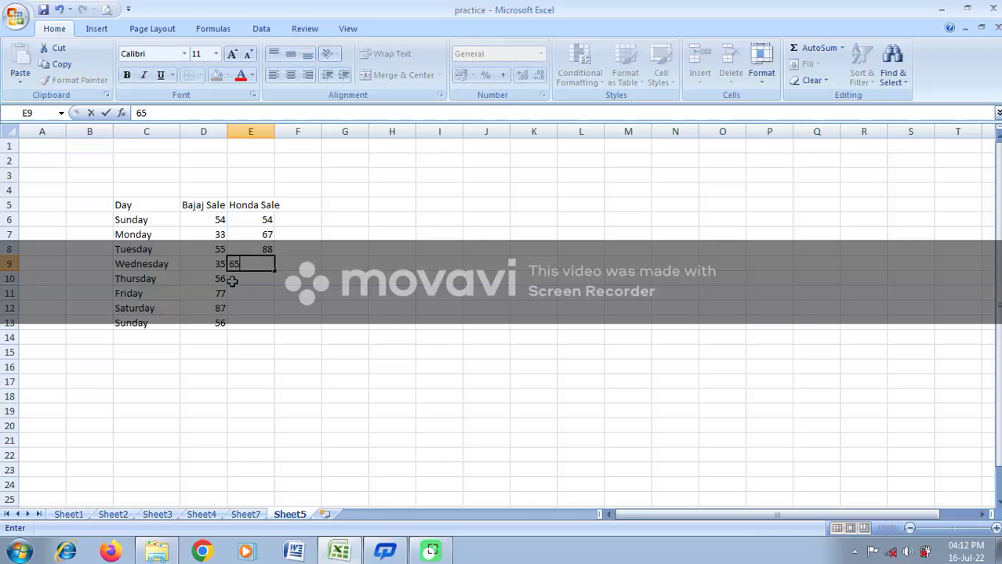
key("Return")
type("43")
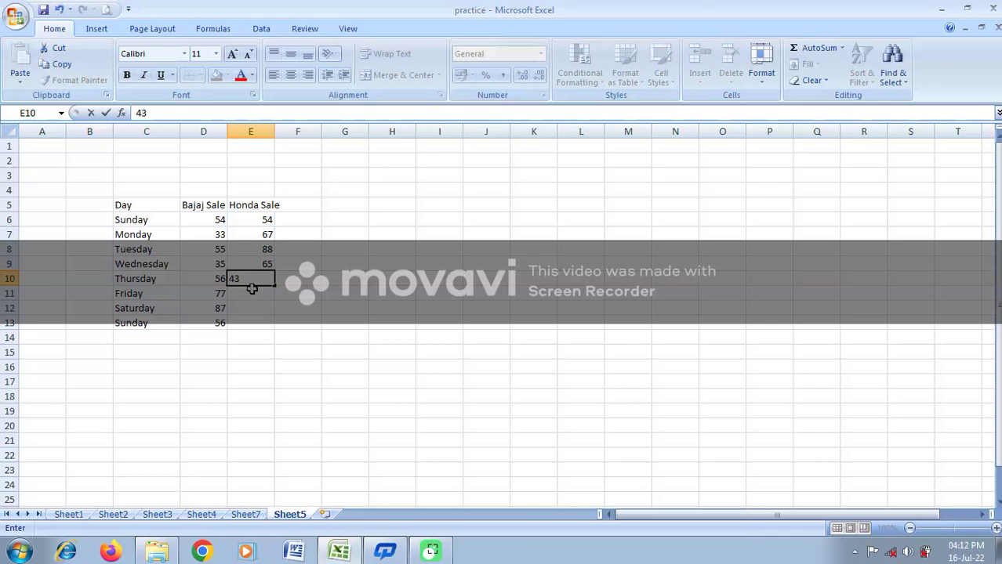
left_click(252, 288)
type("56")
left_click(252, 308)
type("67")
left_click(253, 322)
type("77")
left_click(247, 362)
left_click_drag(138, 207, 361, 234)
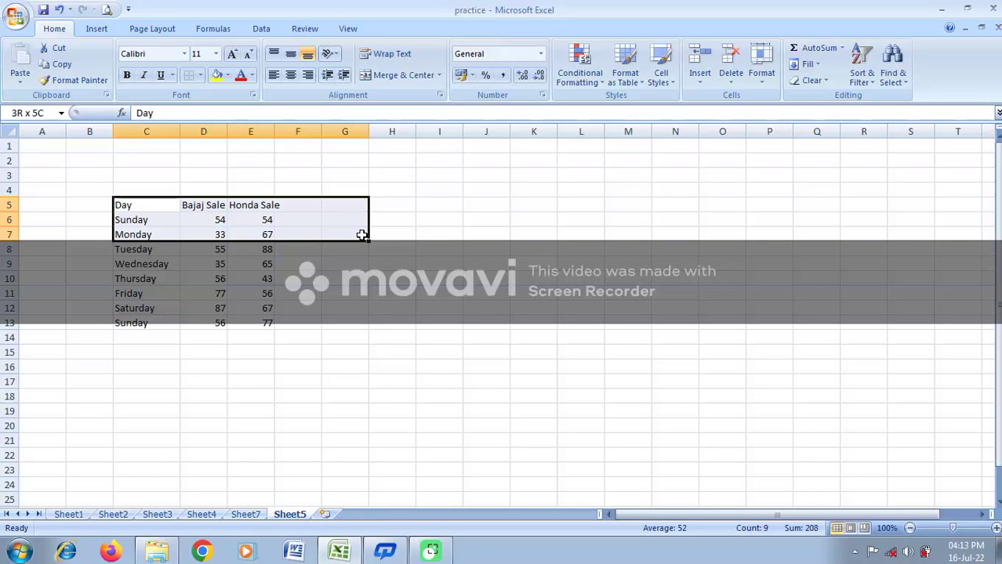
left_click_drag(361, 235, 361, 235)
left_click(372, 309)
left_click_drag(137, 205, 153, 324)
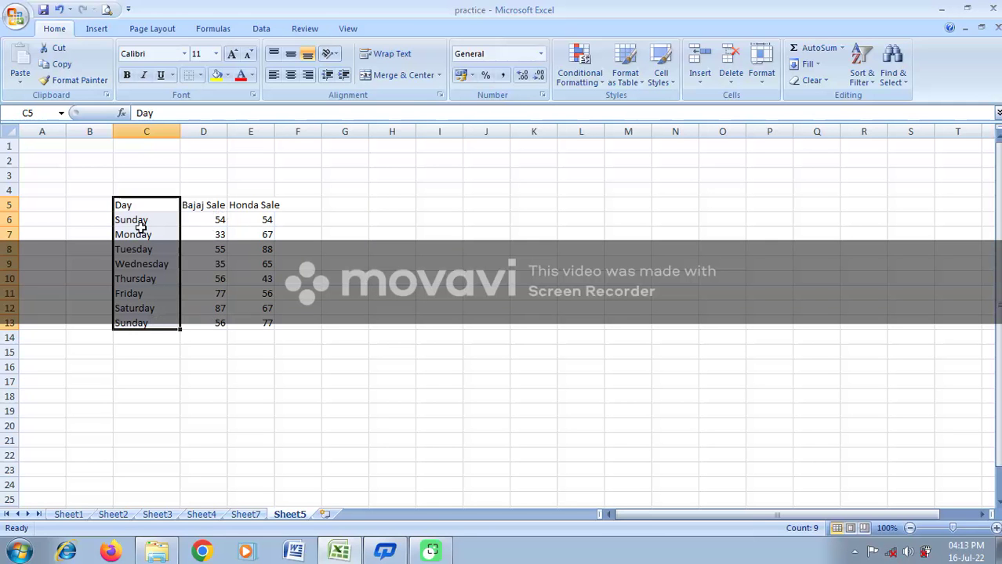
left_click(266, 267)
Insert a 2-D clustered column chart from the Day and Bajaj Sale data in C5:D13 and move it slightly upward
left_click_drag(143, 205, 208, 321)
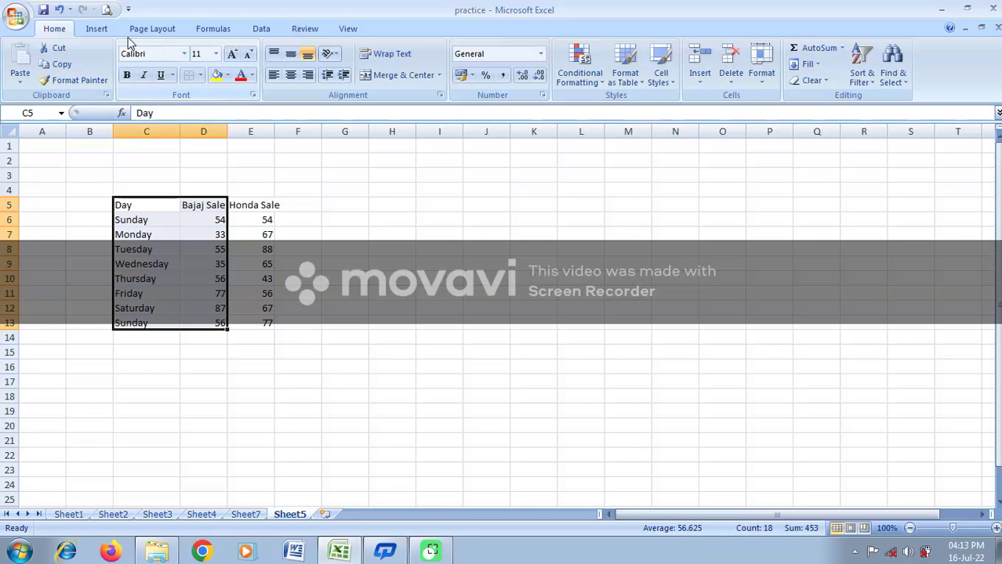
left_click(104, 28)
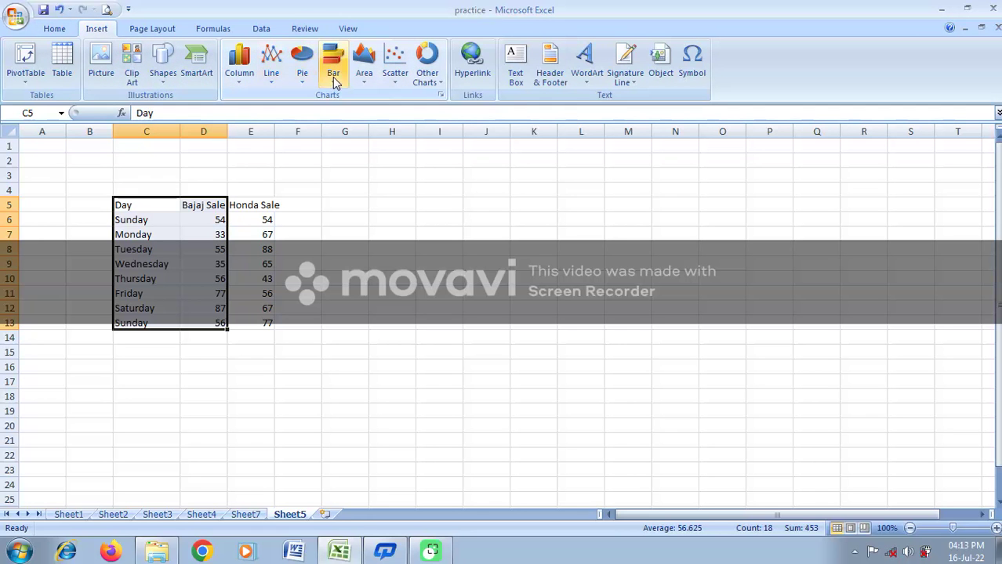
left_click(245, 84)
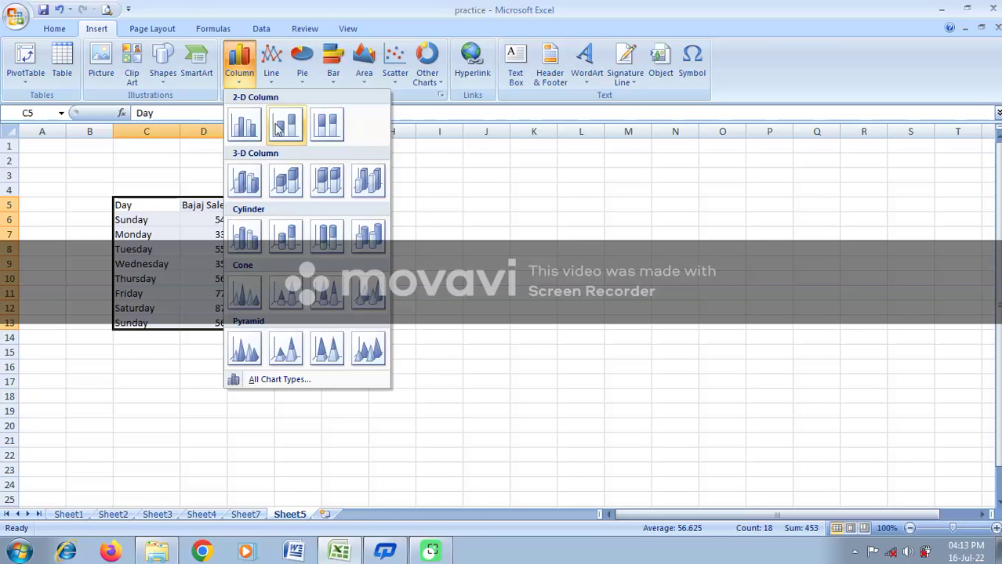
left_click(245, 128)
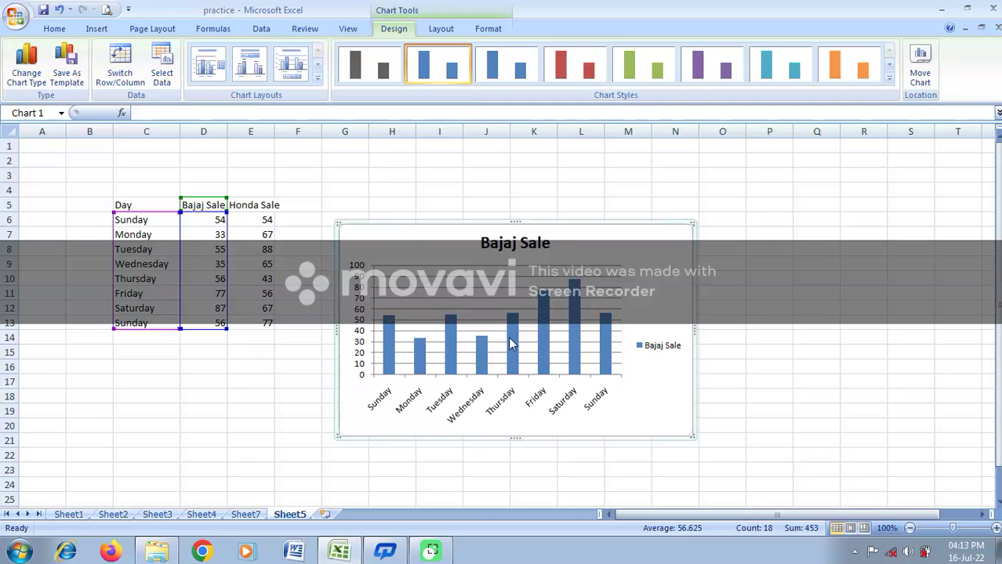
mouse_move(585, 224)
left_mouse_down()
mouse_move(543, 171)
mouse_move(574, 163)
left_mouse_up()
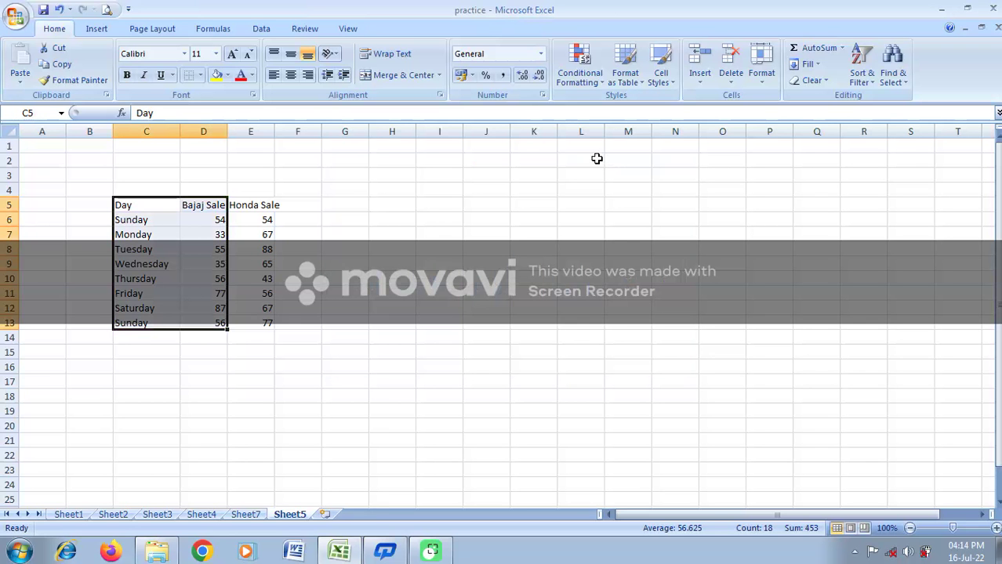
Insert a 2-D clustered column chart from the Day, Bajaj Sale and Honda Sale data in C5:E13 and delete the chart
left_click(188, 366)
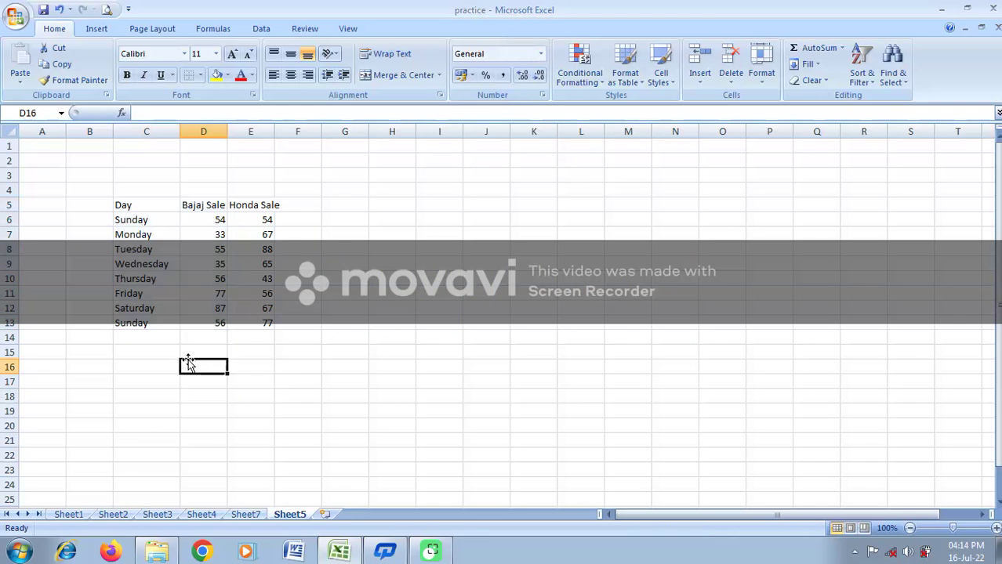
left_click(138, 205)
left_click_drag(137, 204, 237, 324)
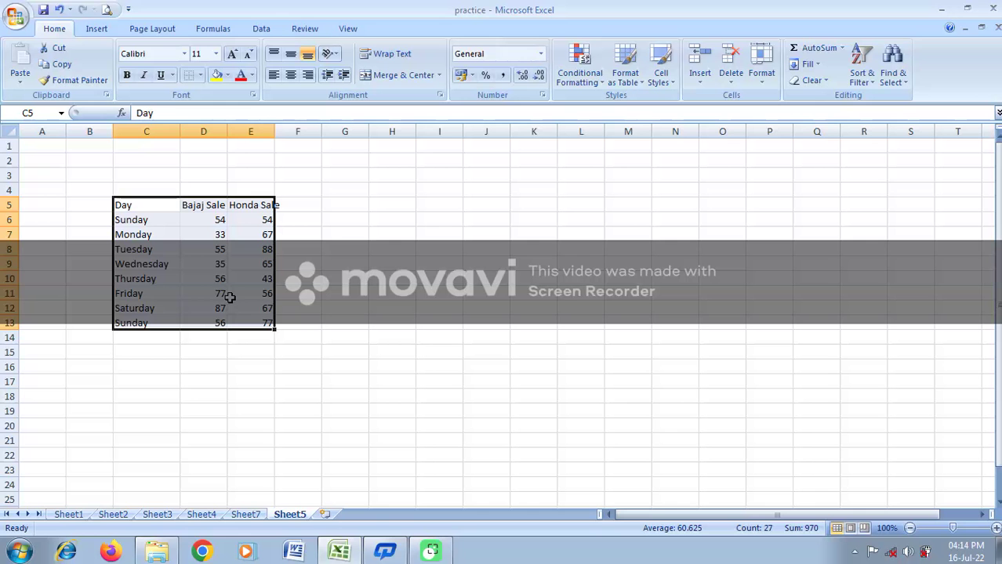
left_click(97, 29)
left_click(239, 78)
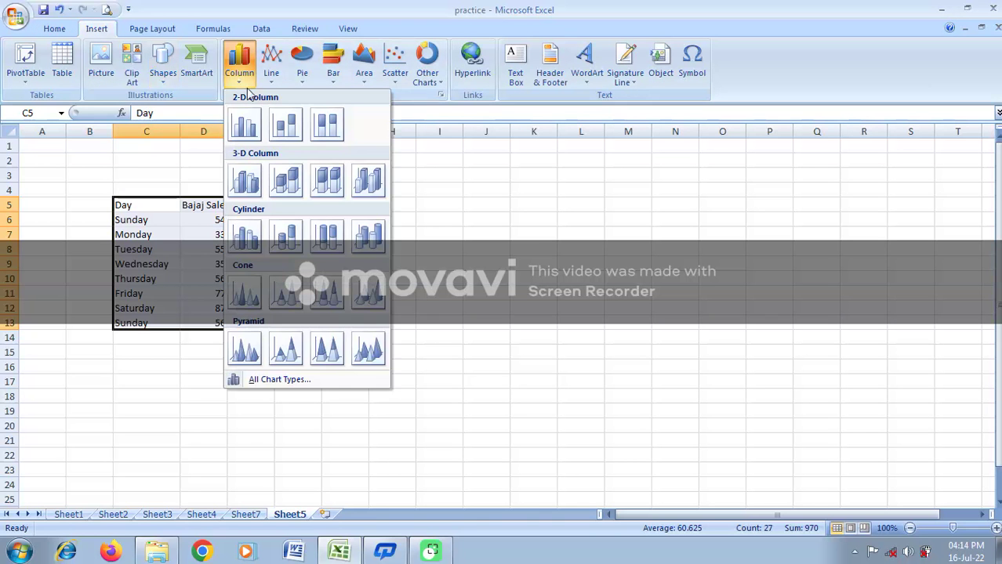
left_click(251, 130)
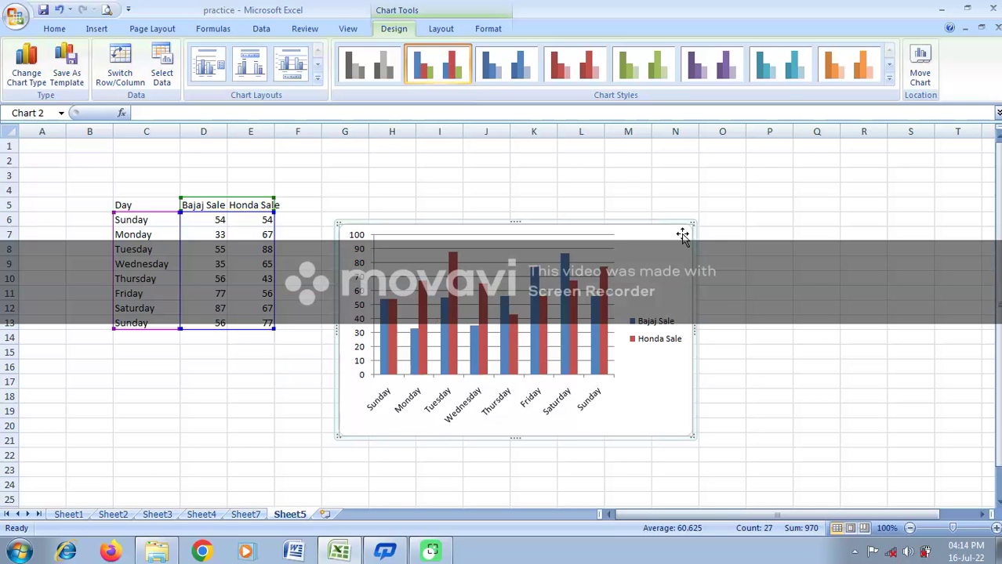
key("Delete")
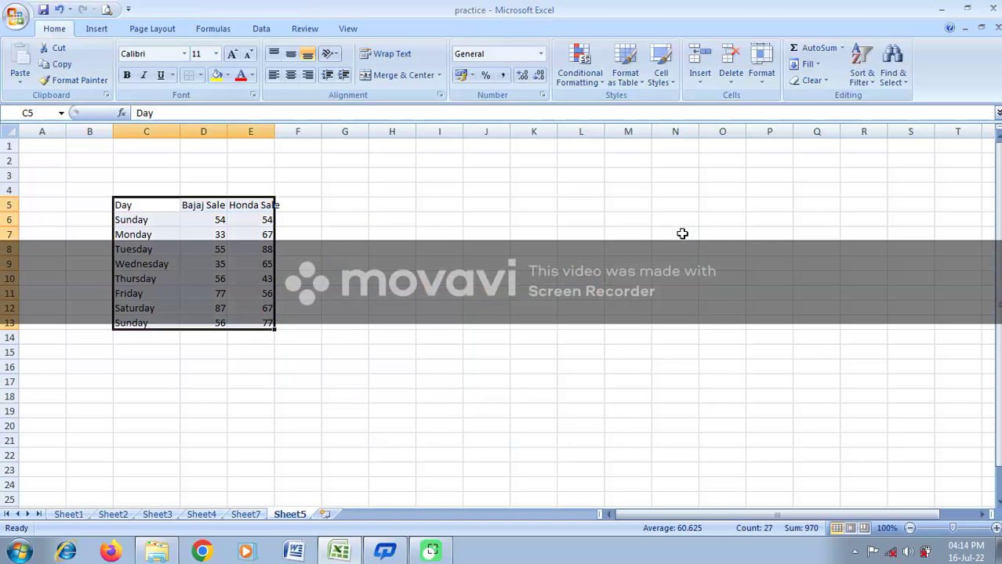
Insert a 2-D stacked column chart from the C5:E13 data and move it up and slightly left, beside the table
left_click(97, 30)
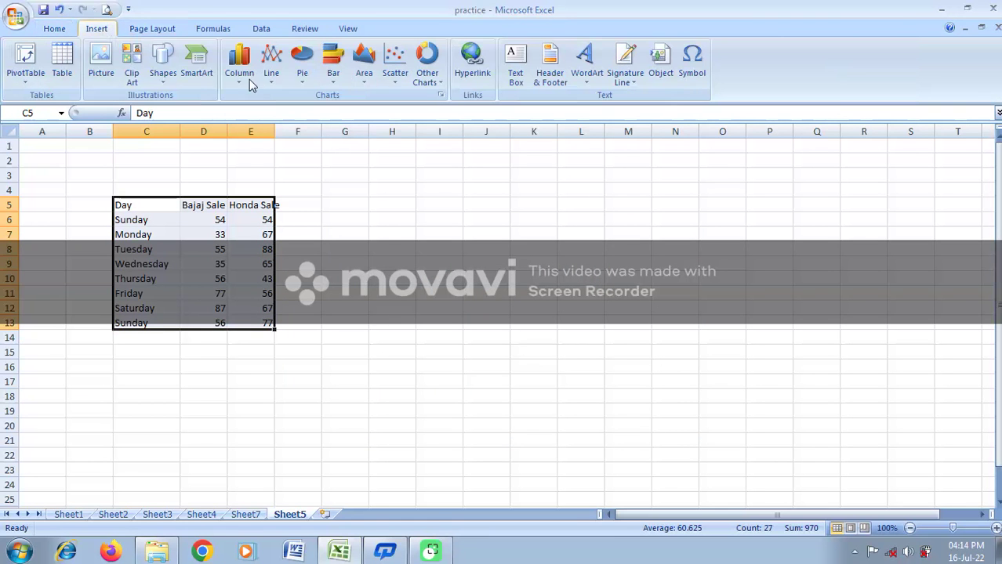
left_click(239, 64)
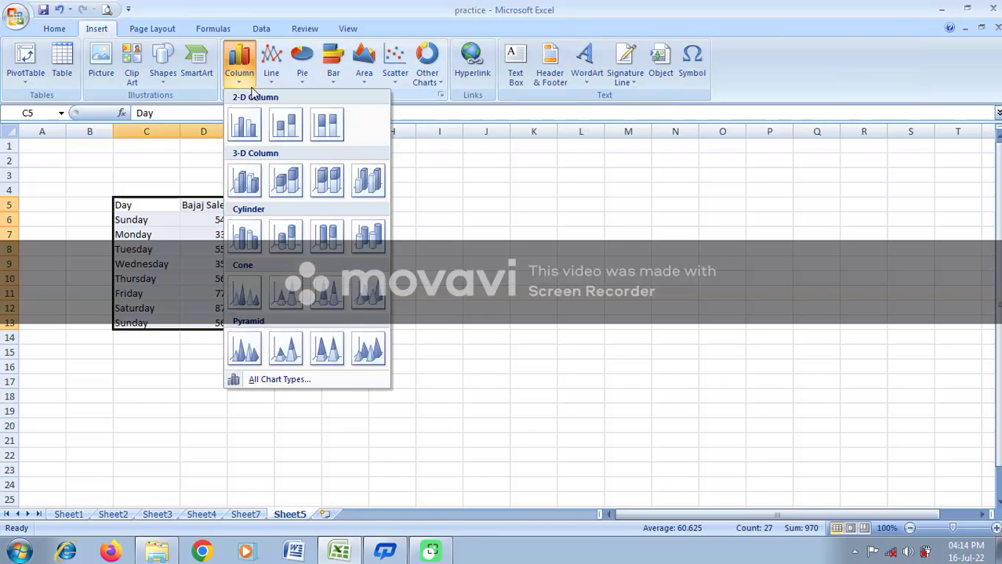
left_click(290, 127)
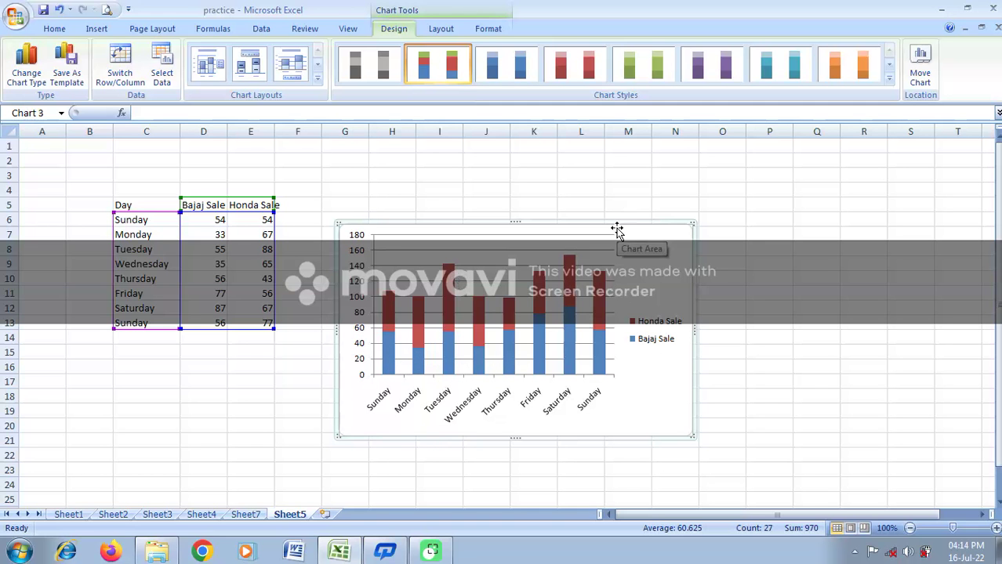
left_click_drag(616, 228, 587, 164)
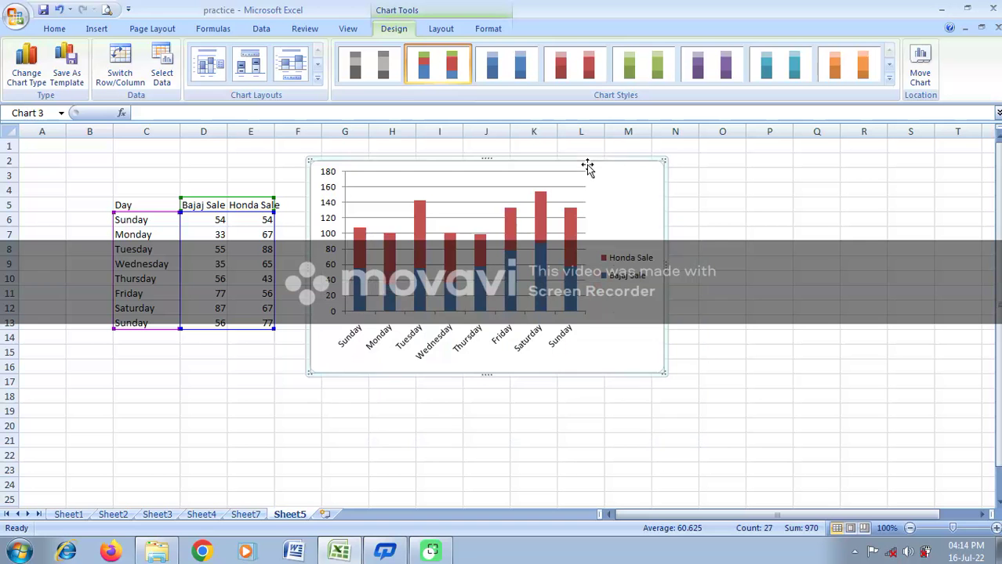
Check the Bajaj Sale and Honda Sale values of individual days in the stacked column chart and delete the chart
mouse_move(361, 282)
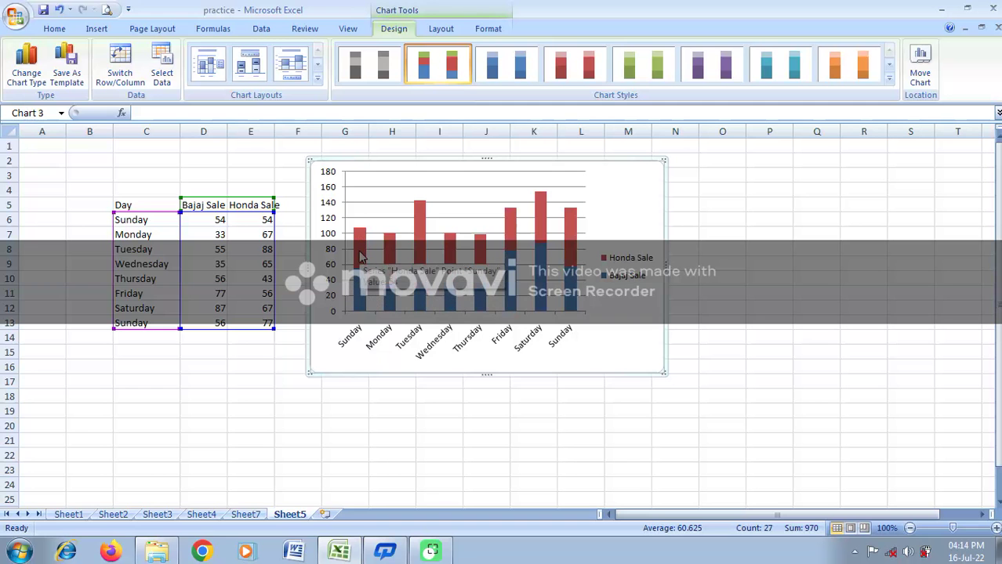
mouse_move(391, 306)
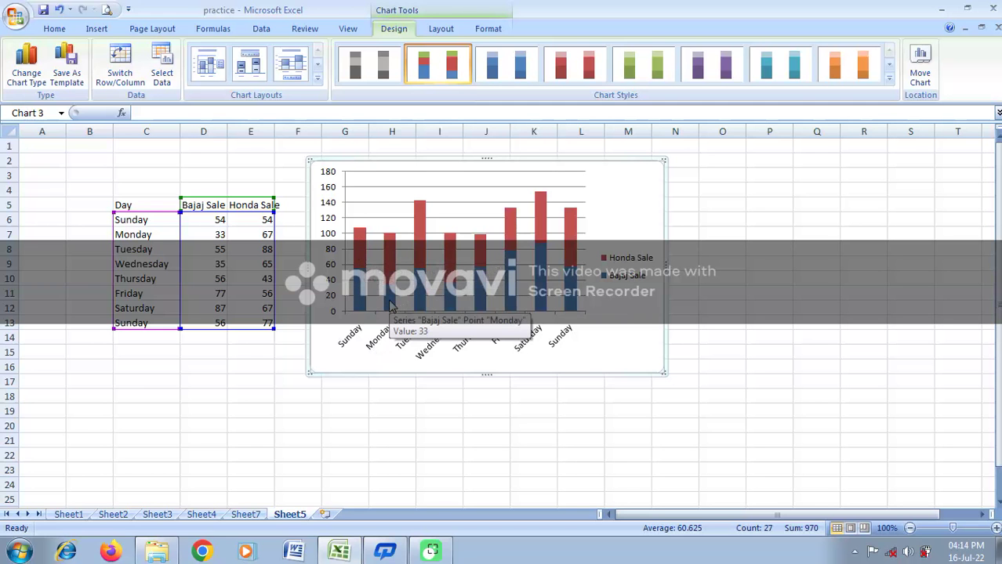
mouse_move(396, 253)
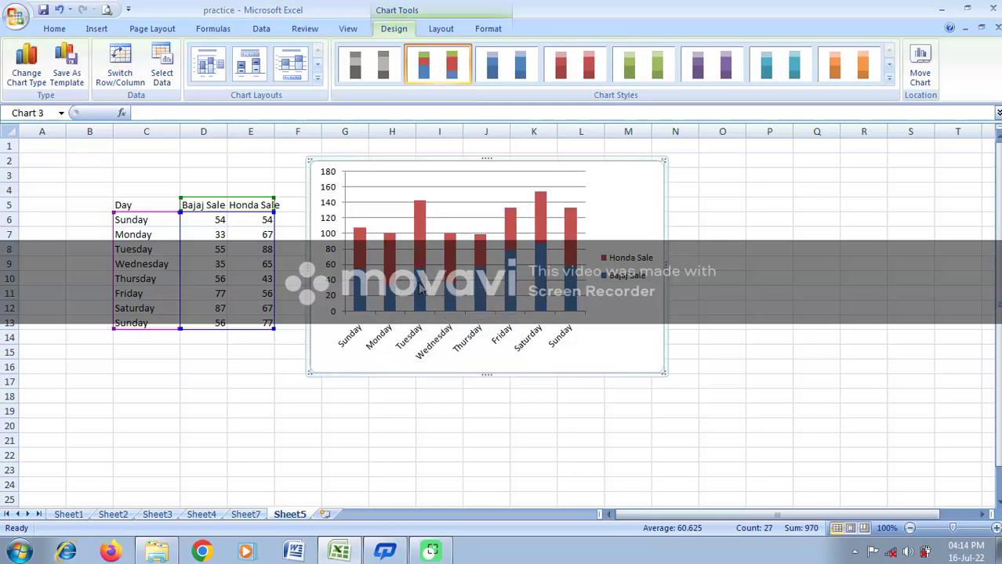
mouse_move(422, 291)
key("Delete")
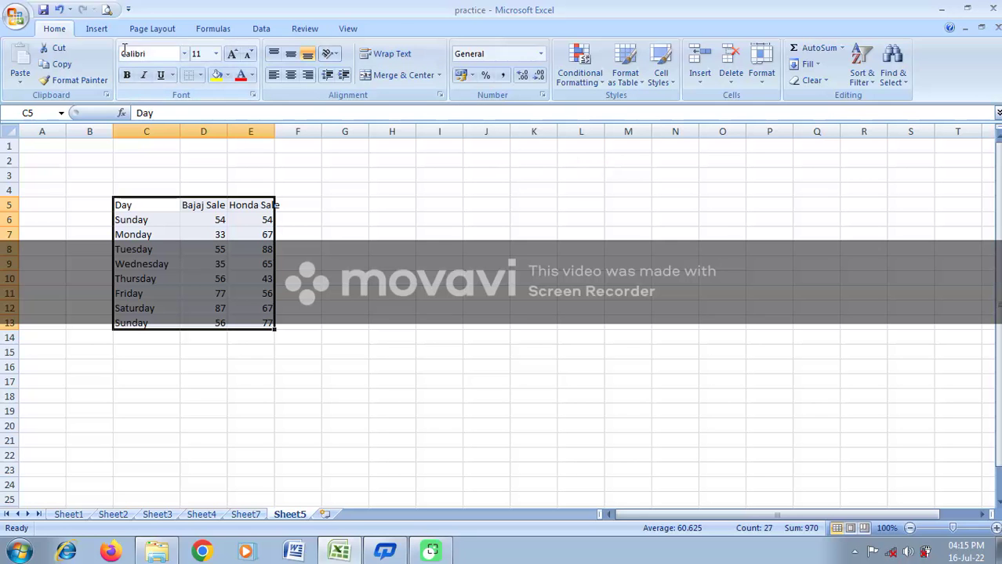
left_click(97, 28)
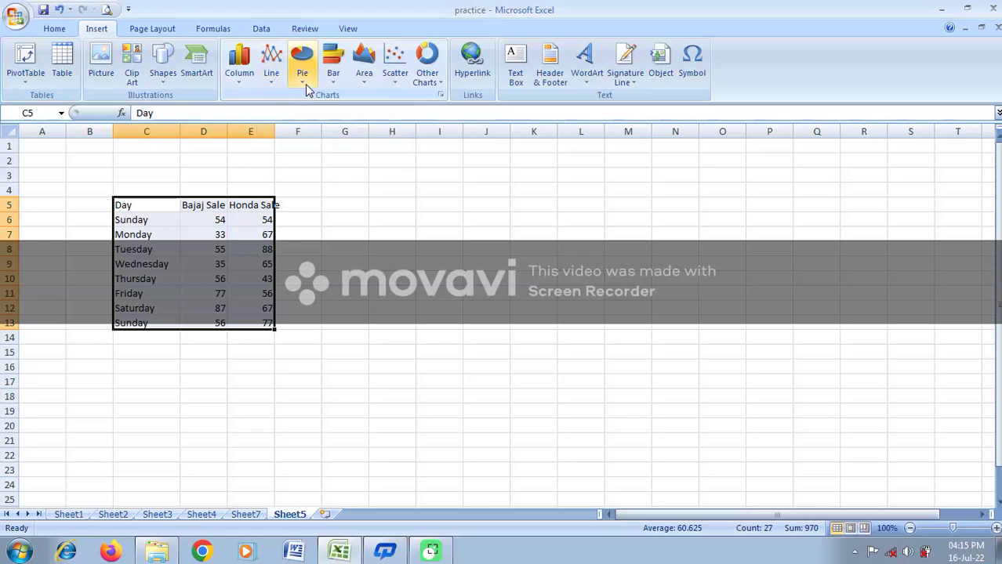
left_click(303, 64)
left_click(270, 83)
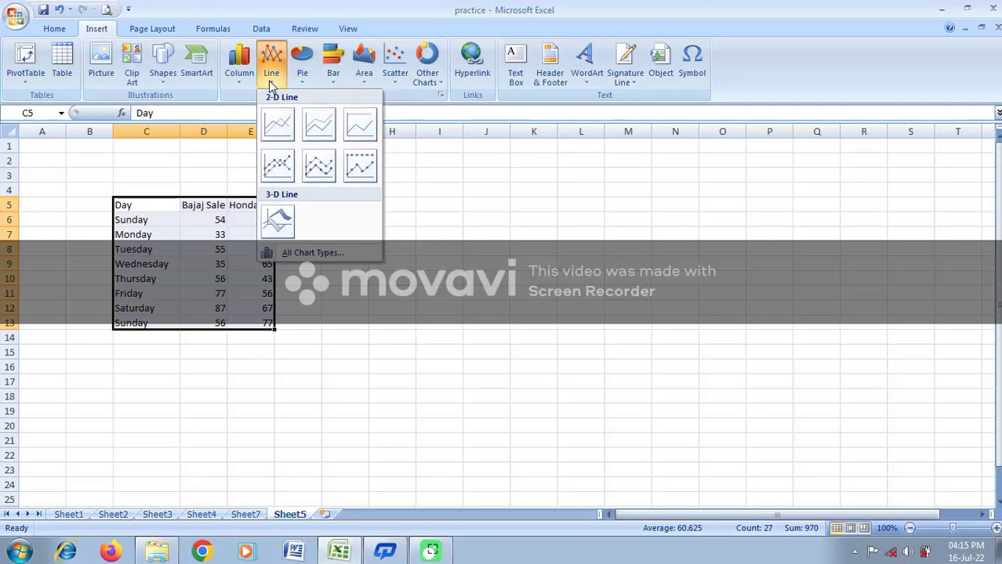
left_click(542, 305)
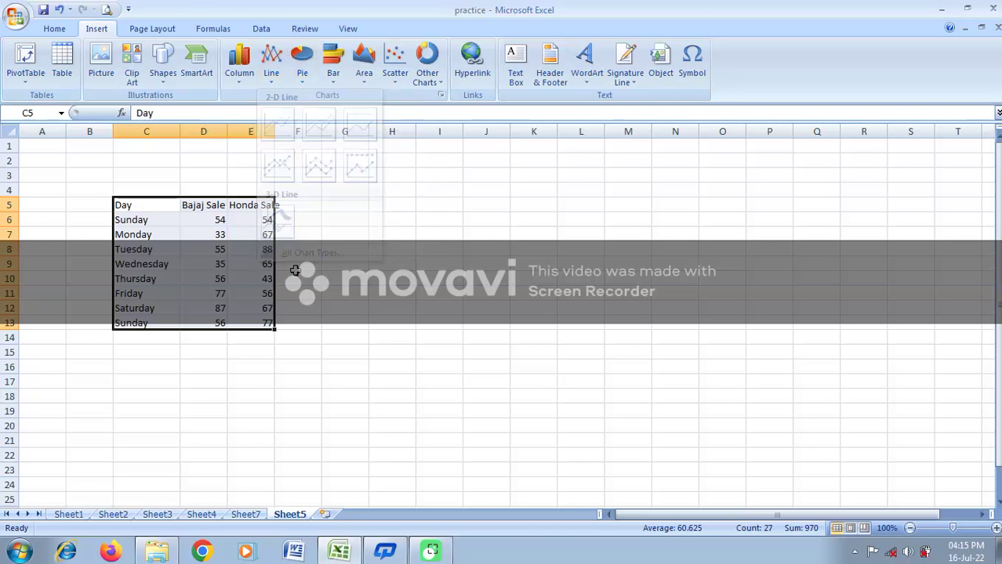
left_click(211, 206)
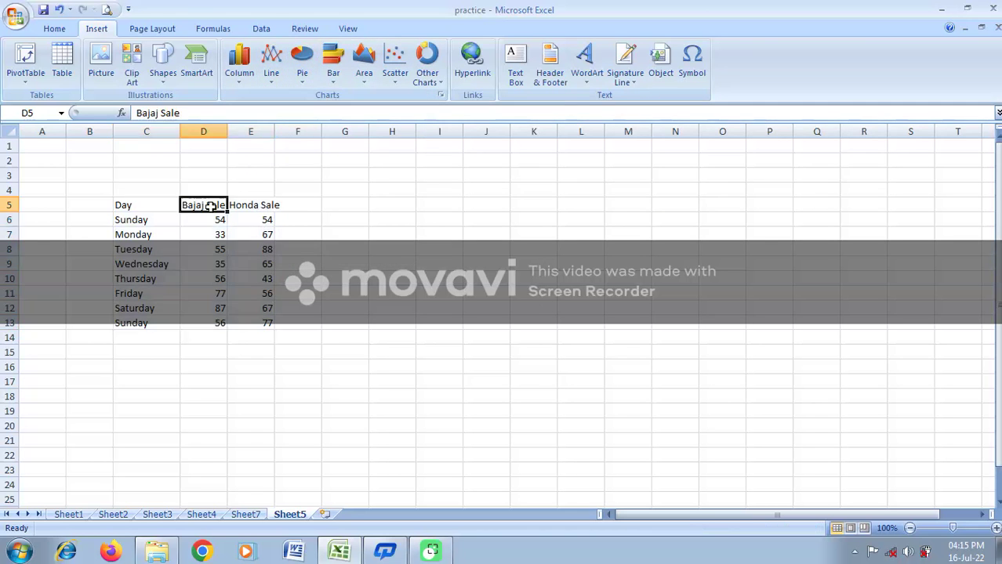
Replace the weekday labels in C6 to C9 with First Over, Second Over, Third Over and Forth Over
left_click(132, 220)
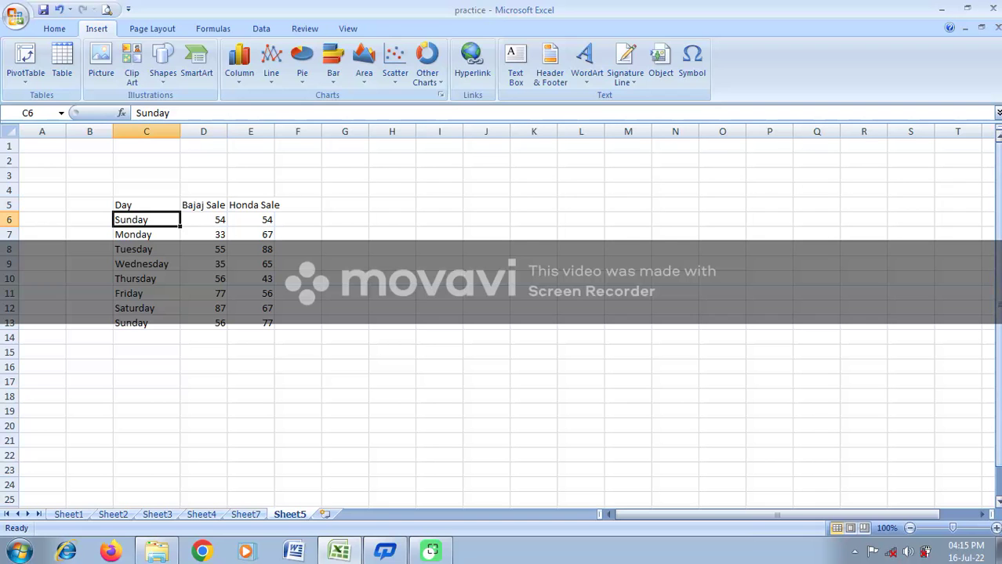
type("Fir")
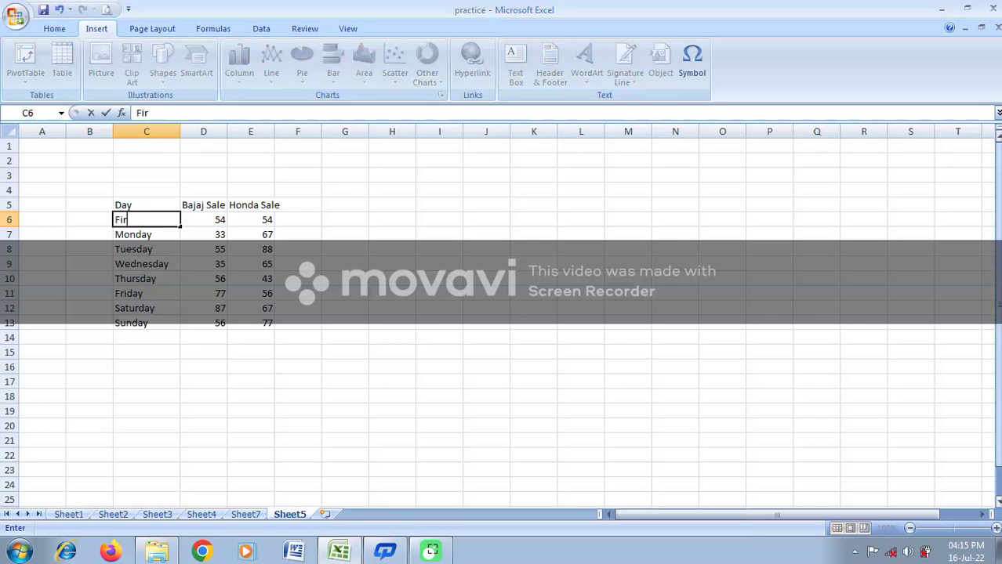
type("st Over")
key("Return")
type("Second")
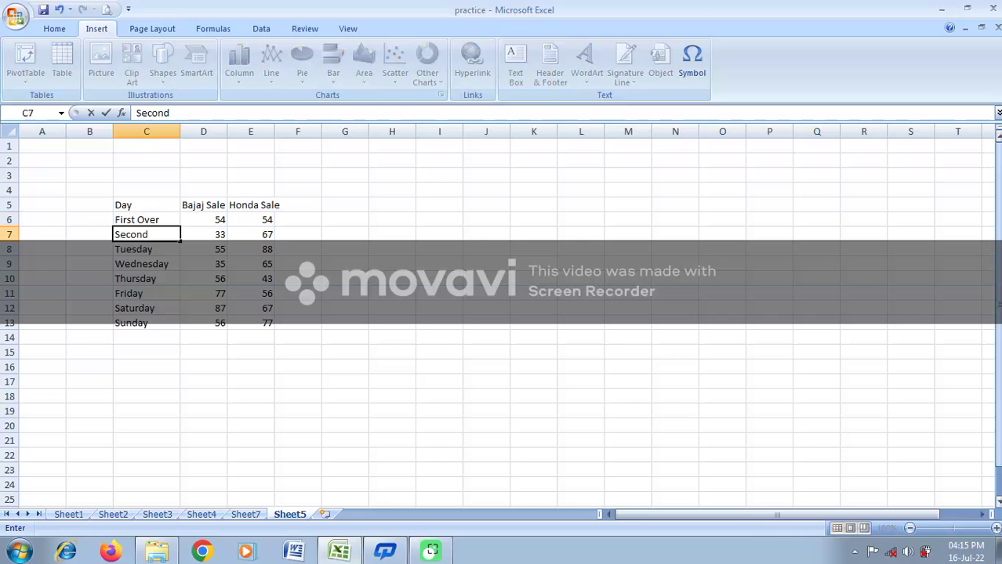
type(" Over")
key("Return")
type("Third Over")
key("Return")
type("Forth")
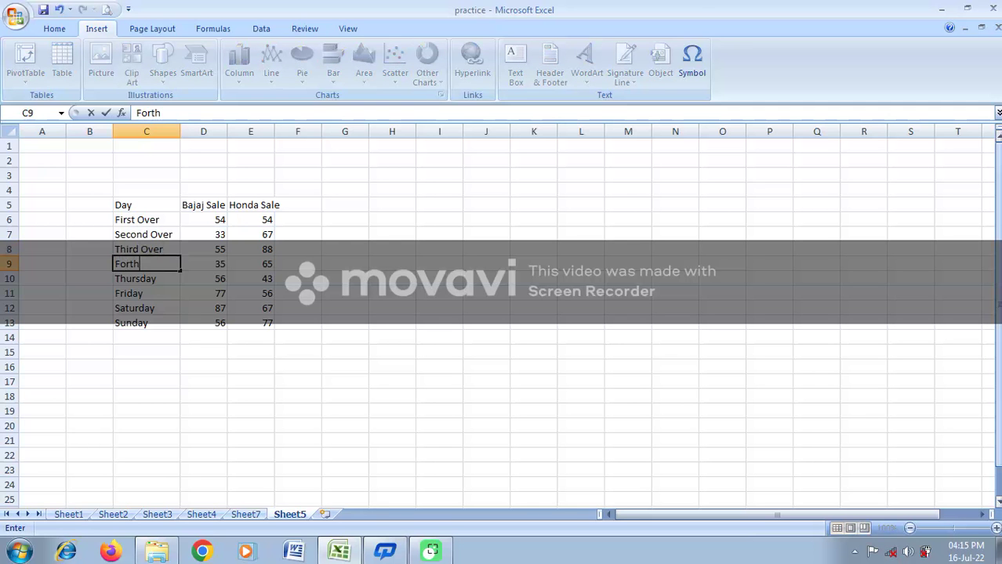
type(" Over")
key("Return")
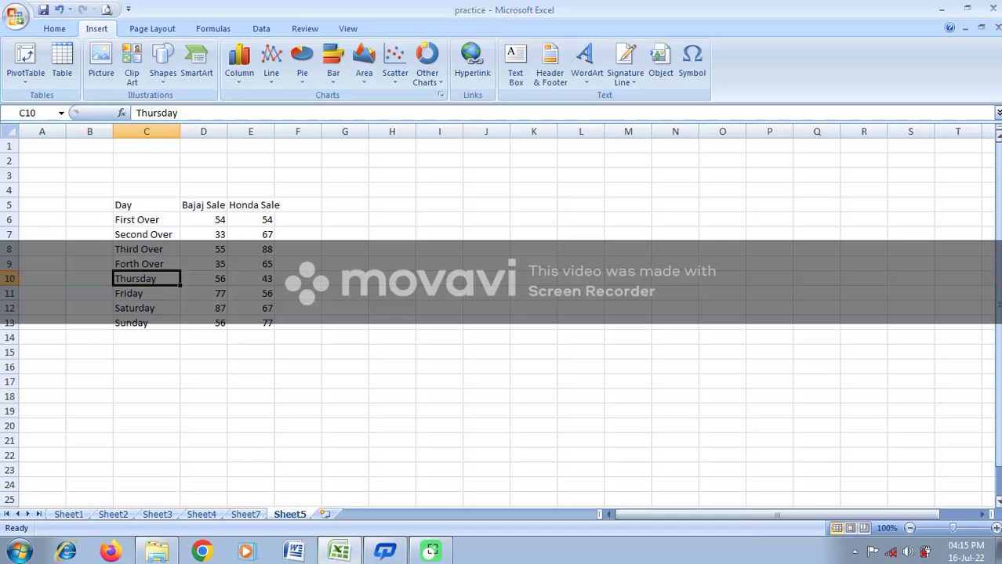
Replace the weekday labels in C10 to C13 with Fifth Over, Sisth Over, Seventh Over and Eight Over
type("Fifth")
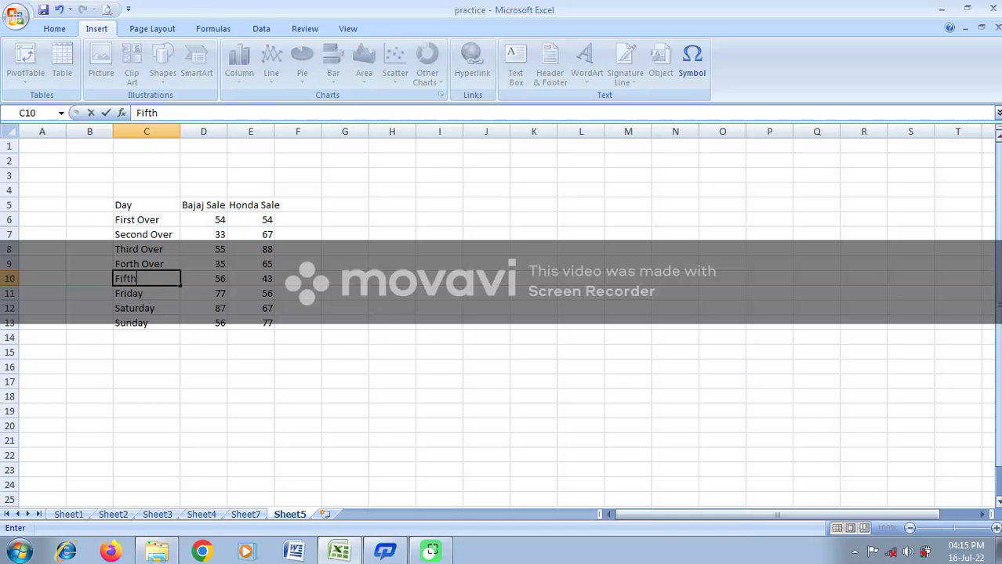
type(" Over")
key("Return")
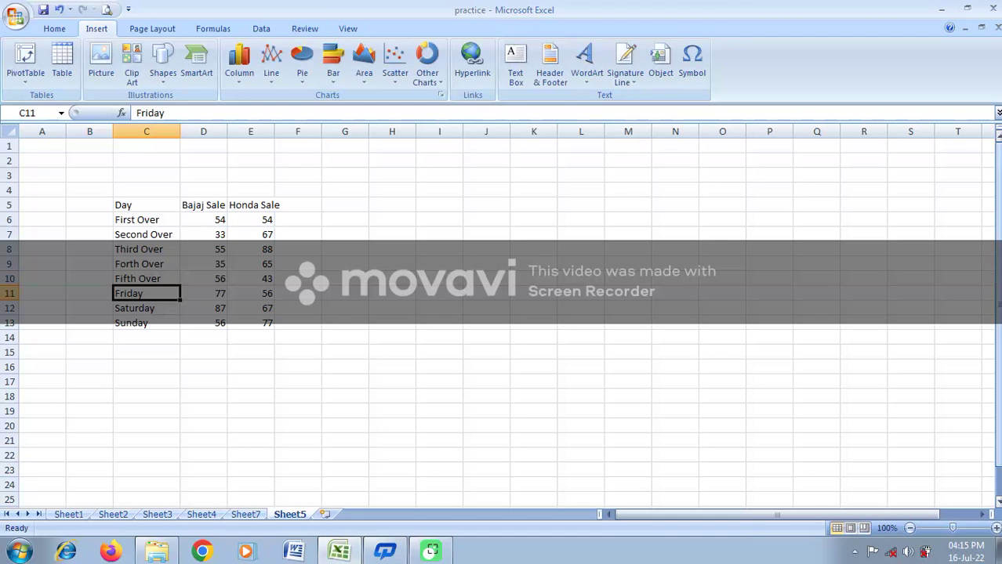
type("Sisth Over")
key("BackSpace")
key("BackSpace")
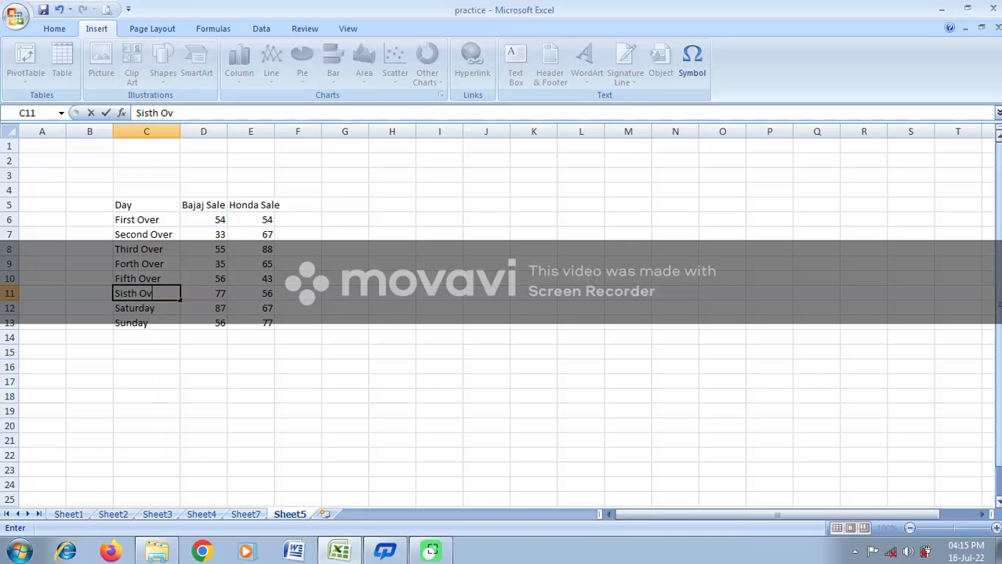
type("er")
key("Return")
type("Seventh")
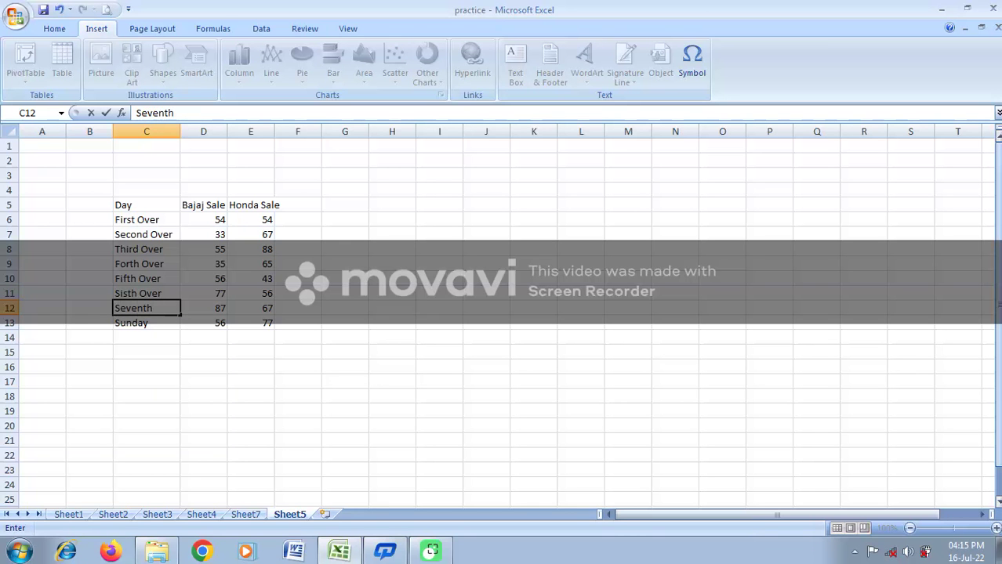
type(" Over")
key("Return")
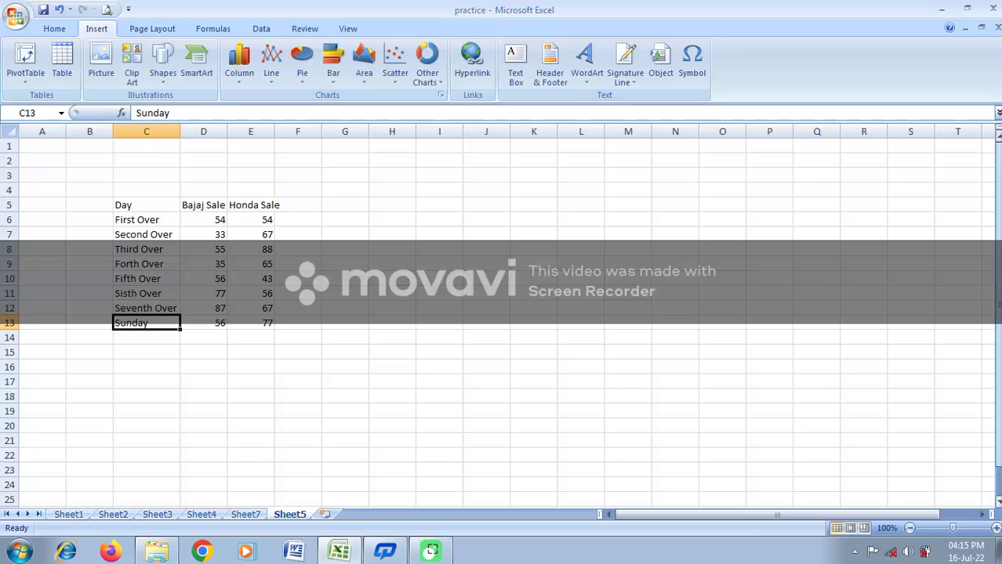
type("Eight ")
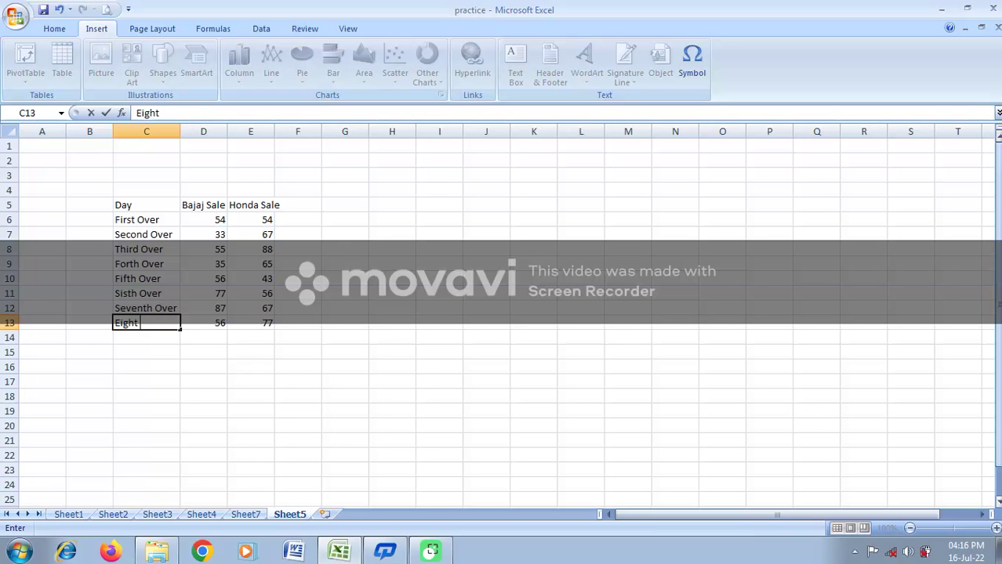
type("Over")
key("Return")
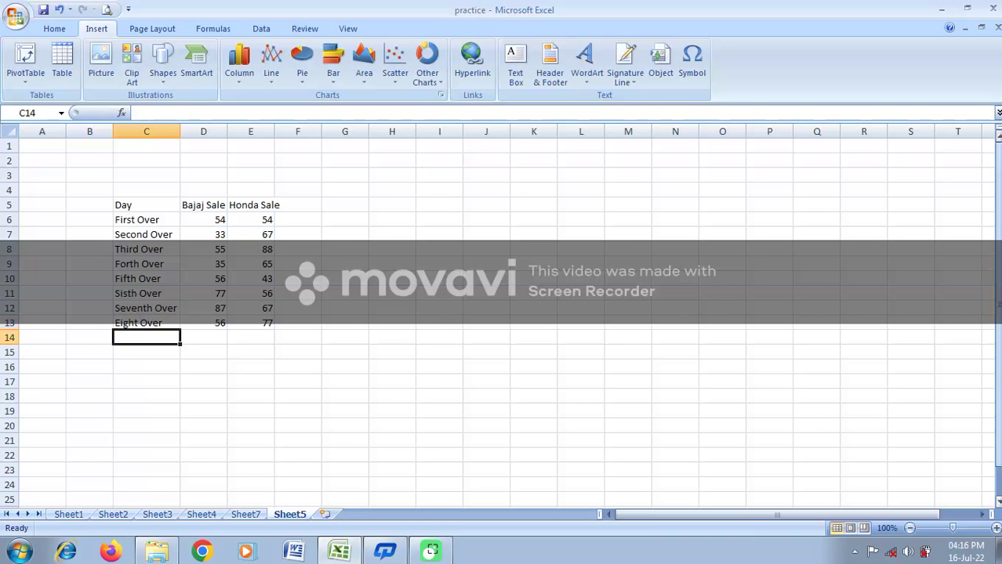
Rename the value column headers in D5 and E5 to India and Pakisthan
left_click(196, 203)
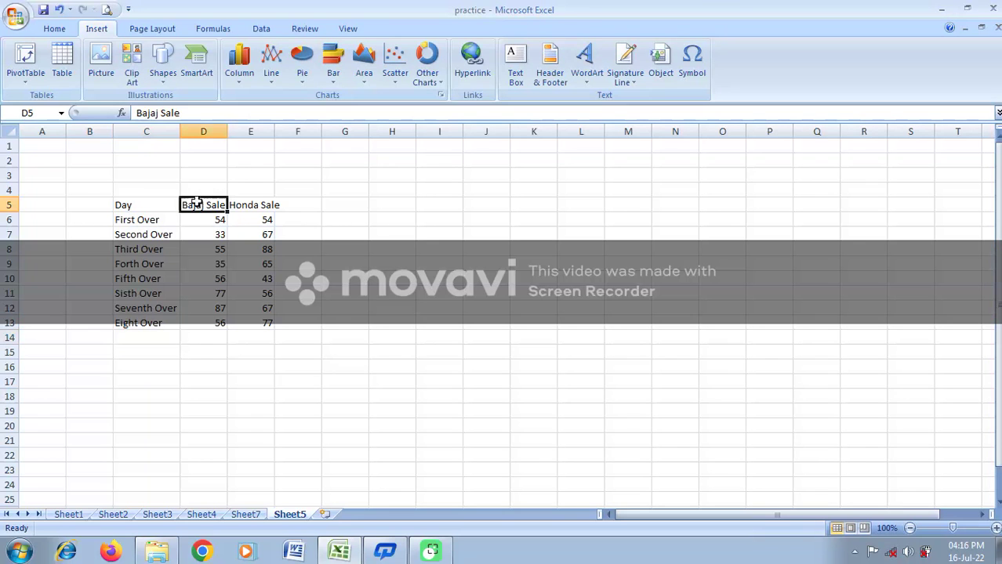
type("India")
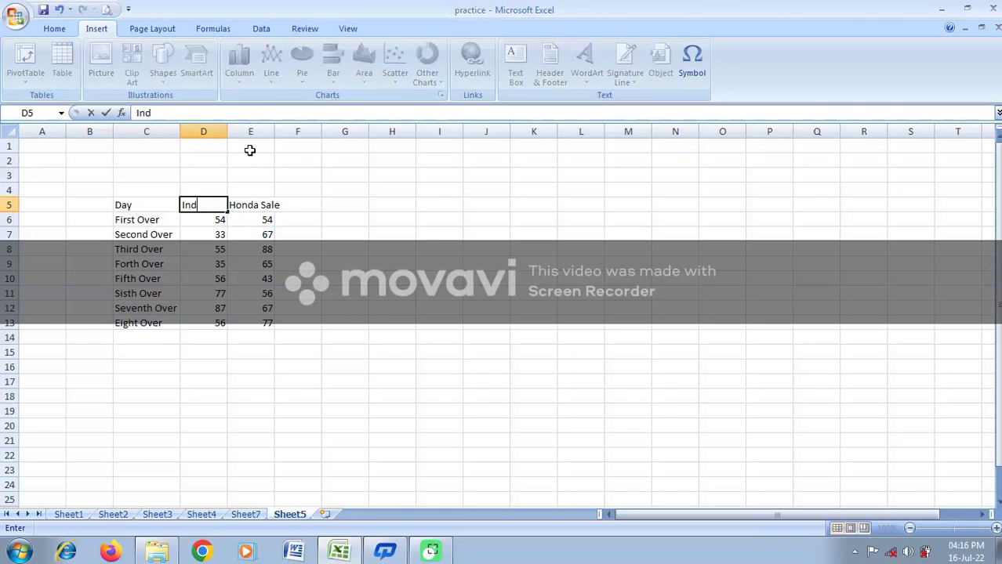
key("Tab")
type("Pakisthan")
key("Return")
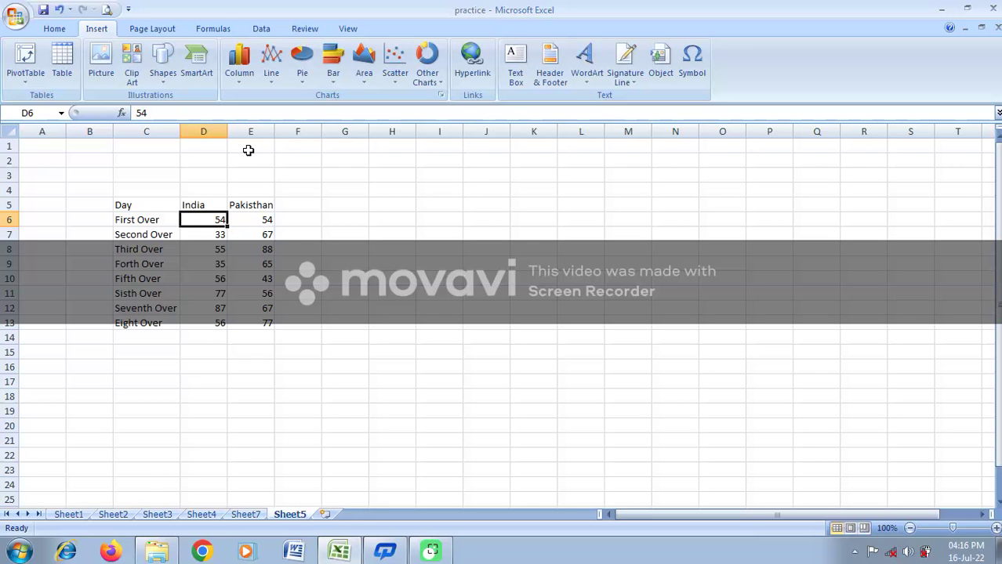
Set the India values in D6 to D9 to 5, 10, 20 and 26
type("5")
key("Return")
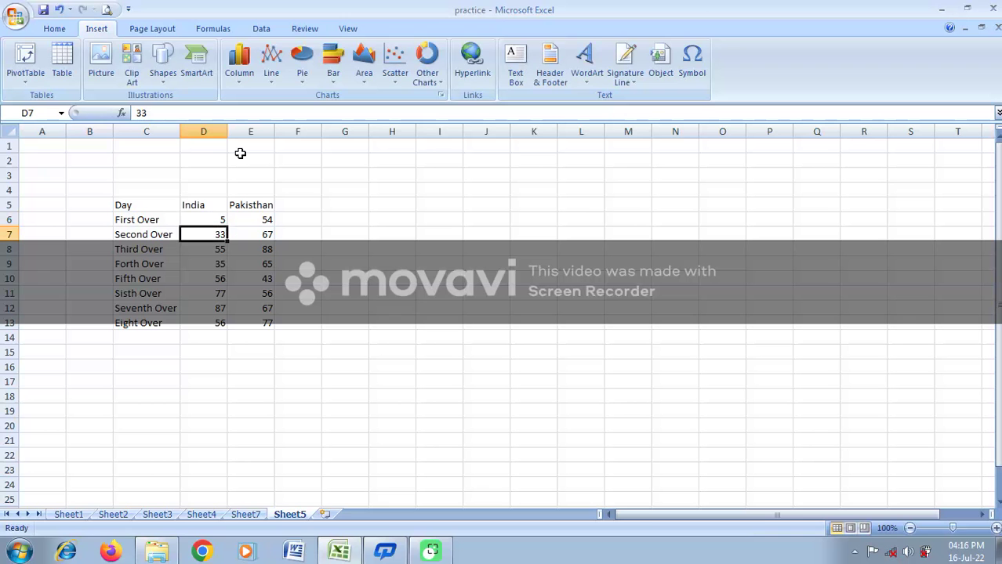
type("1")
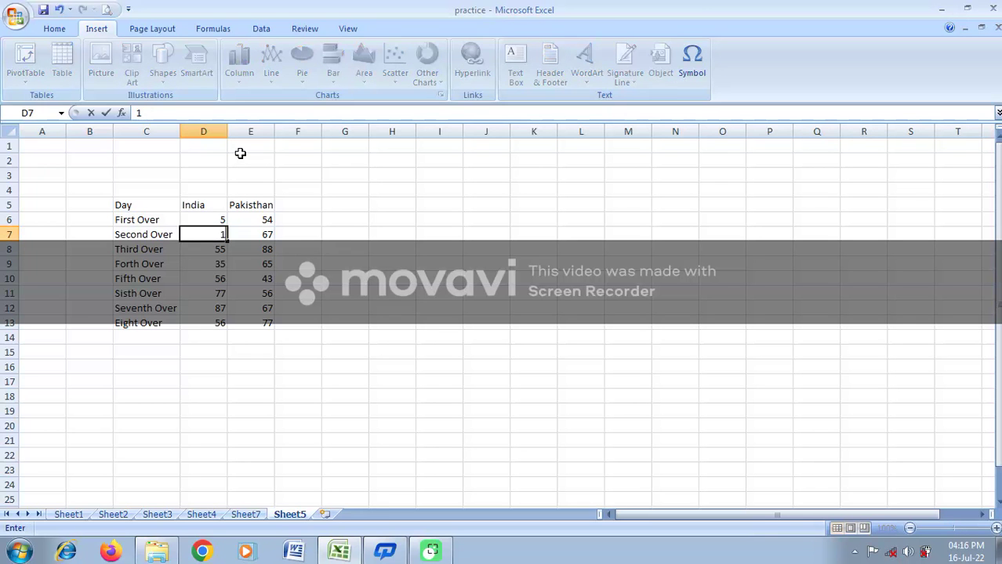
type("0")
key("Return")
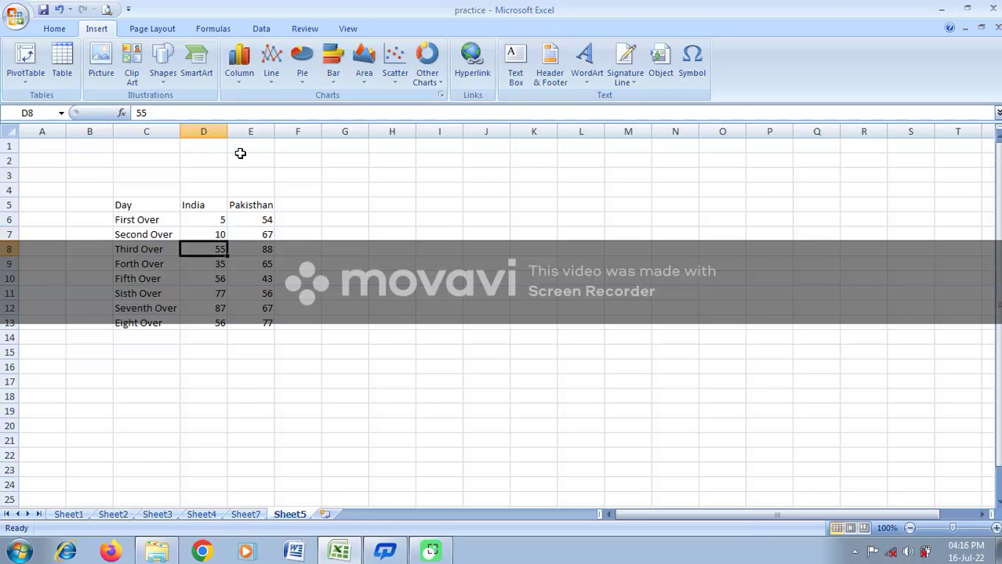
type("2")
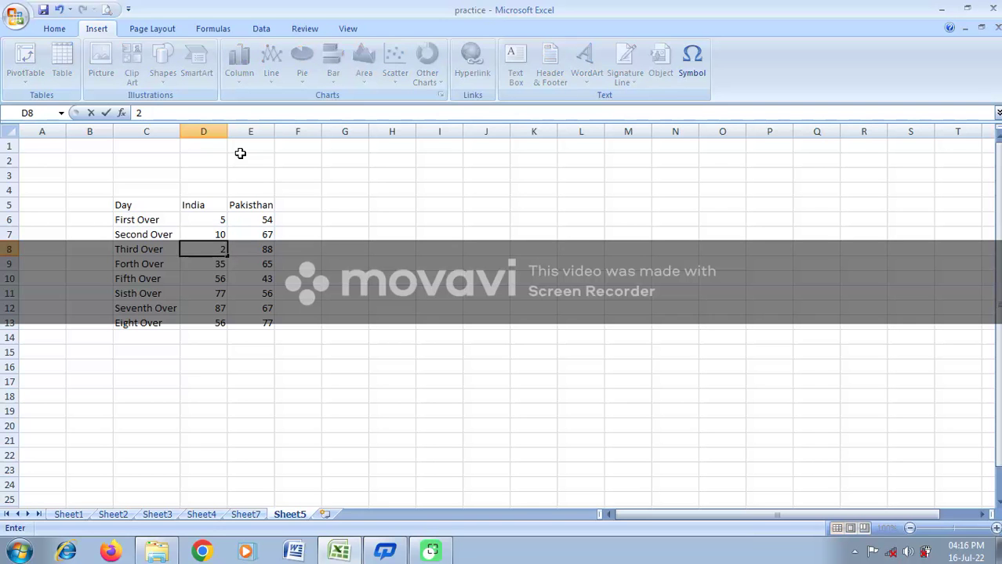
type("0")
key("Return")
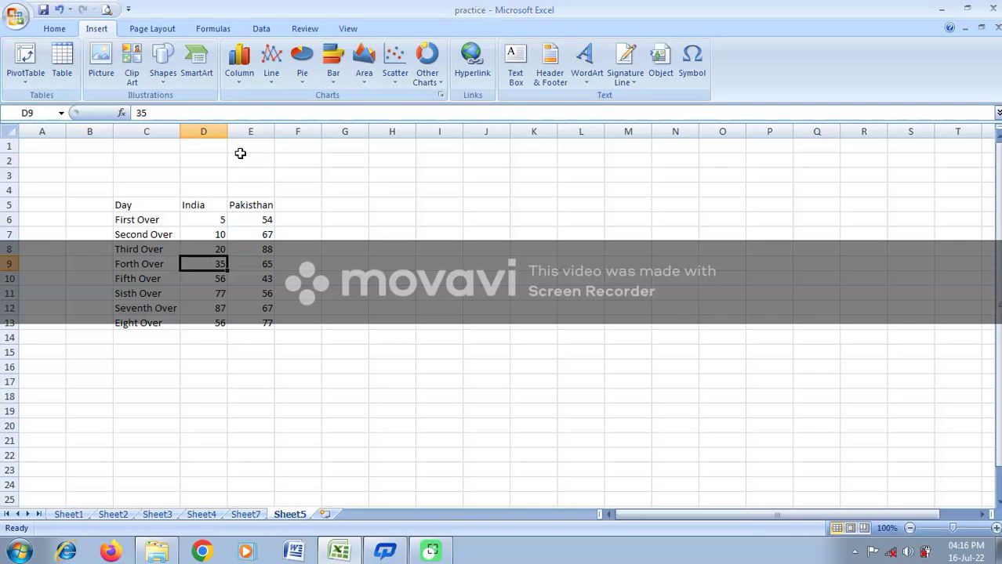
type("2")
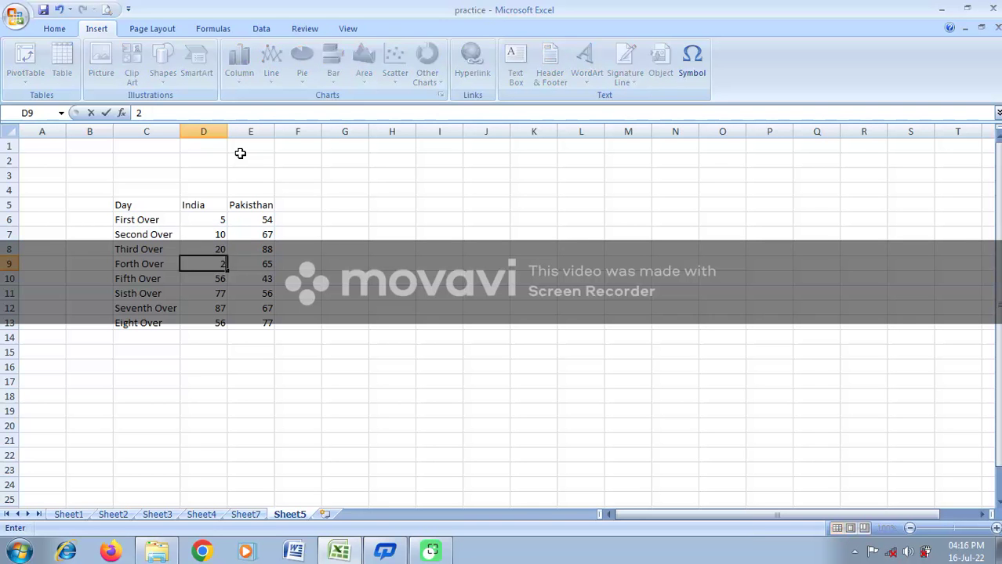
type("6")
key("Return")
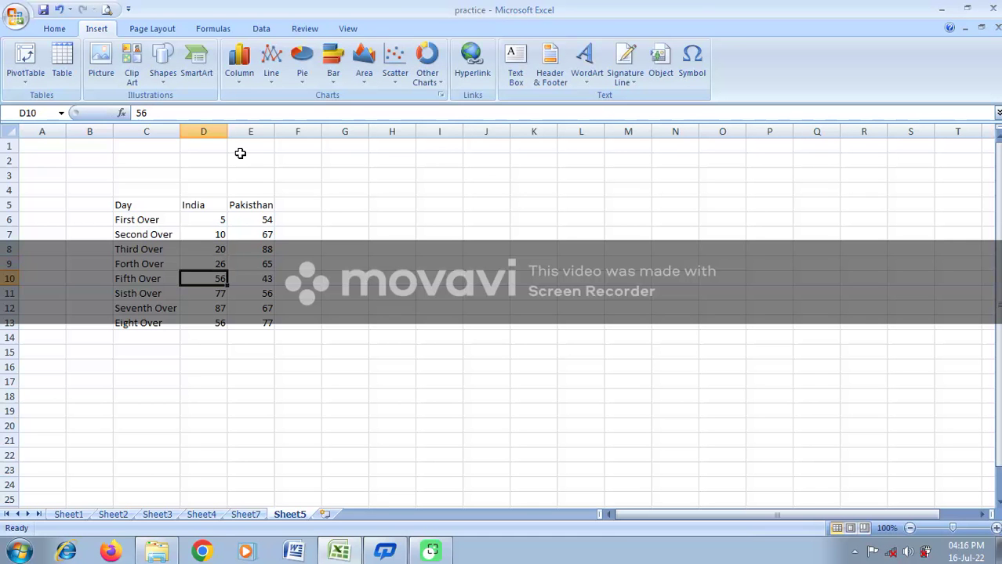
Set the India values in D10 to D13 to 33, 40, 48 and 55
type("33")
key("Return")
type("4")
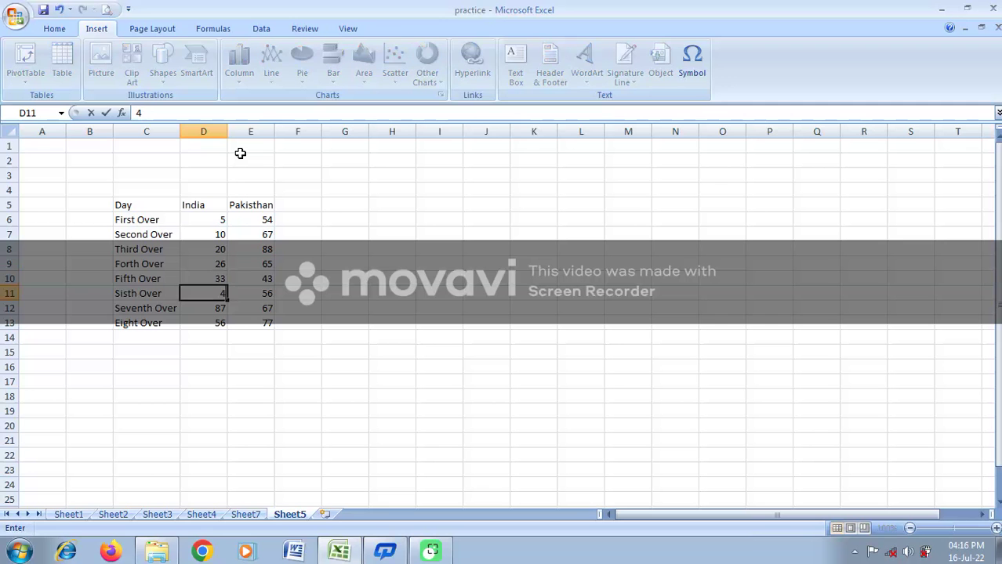
type("0")
key("Return")
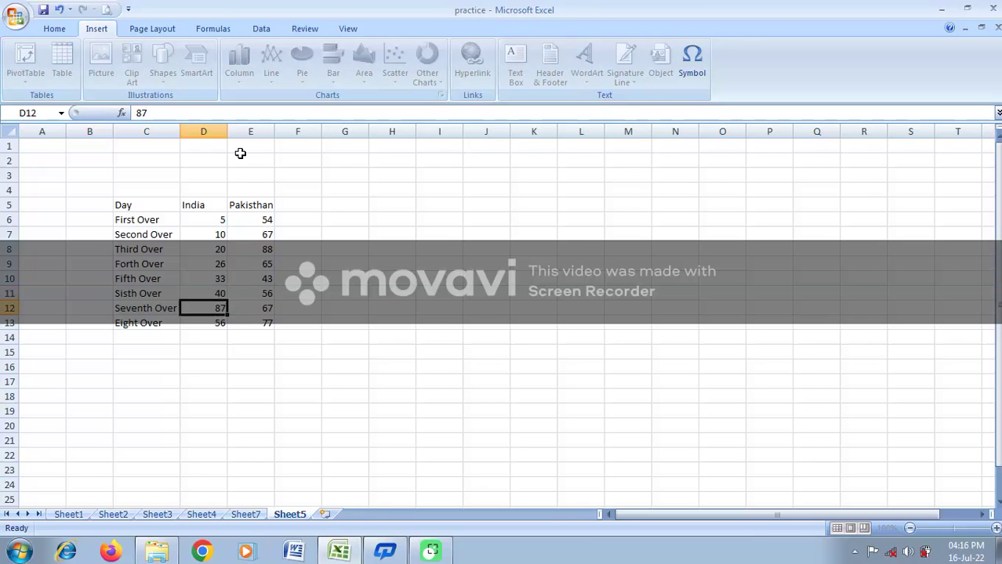
type("48")
key("Return")
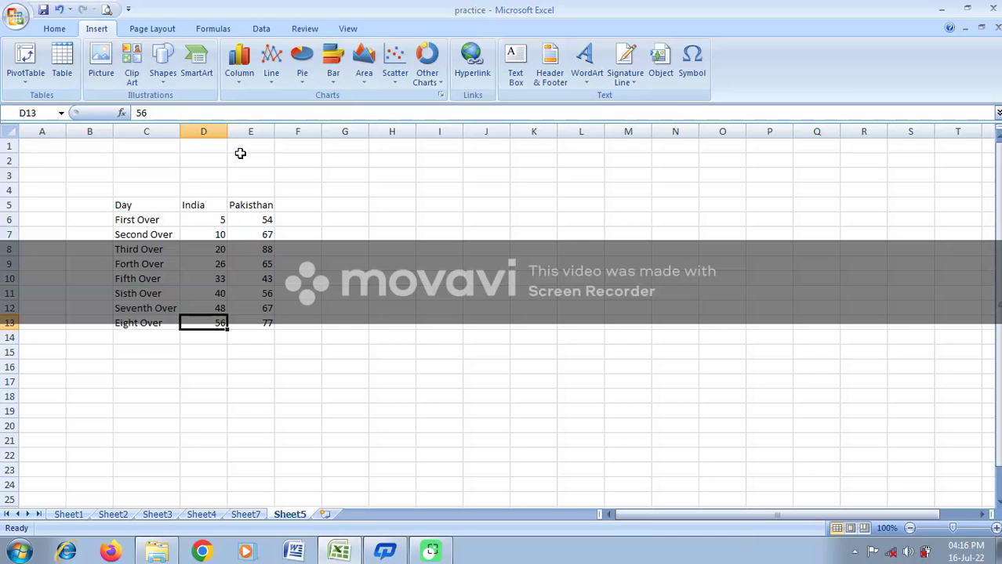
type("5")
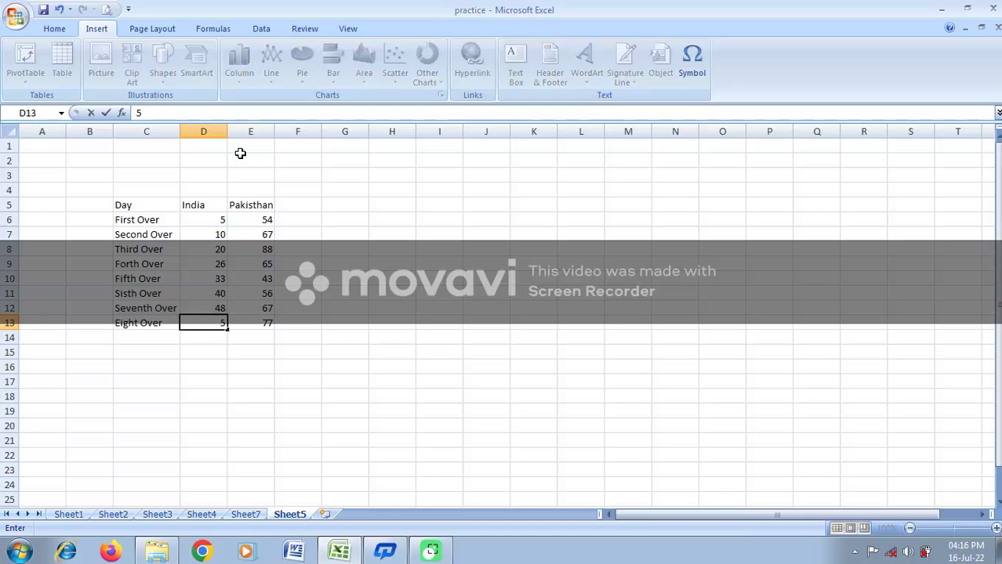
type("5")
key("Return")
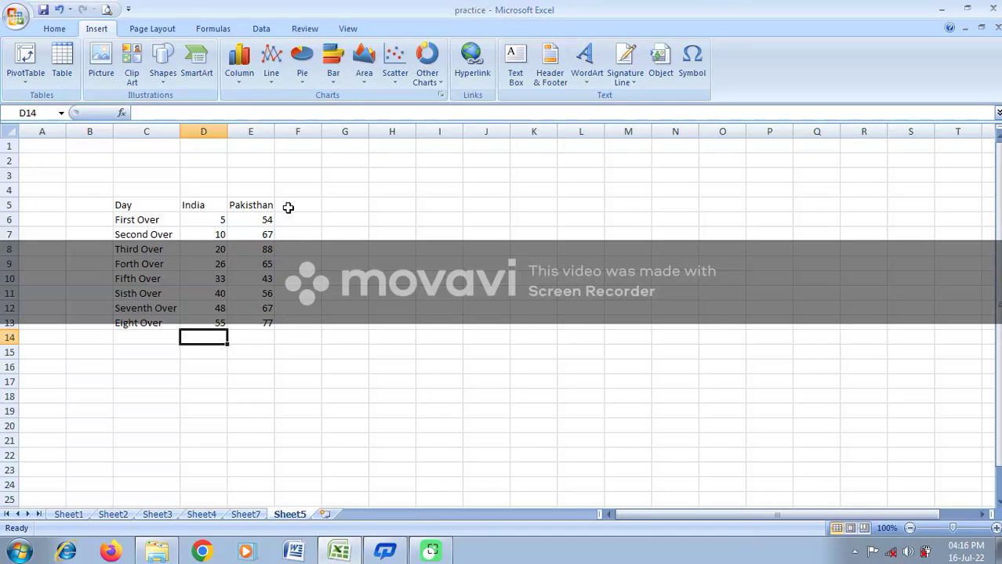
Try to clear the Pakisthan values in E6 to E13
left_click_drag(267, 221, 262, 323)
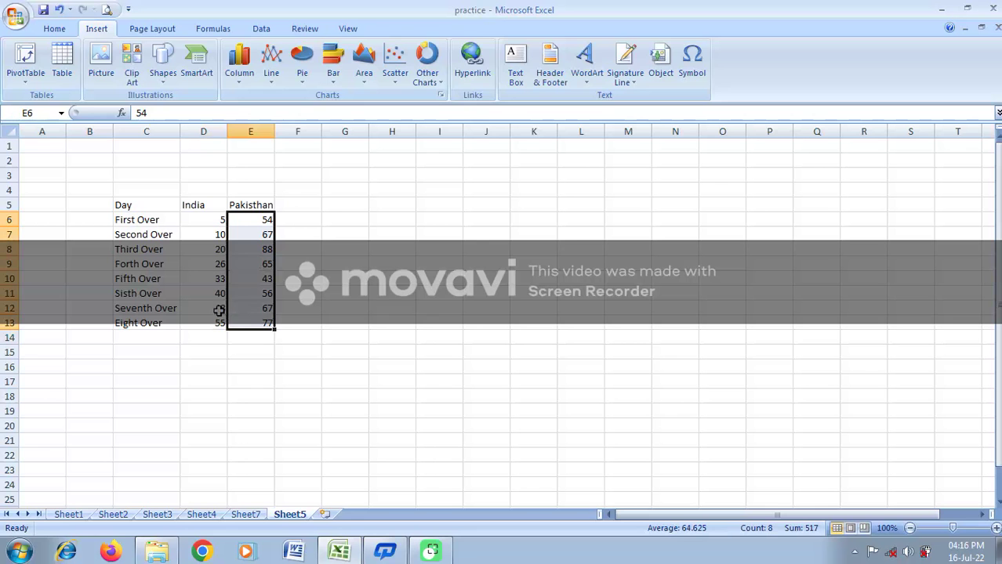
key("BackSpace")
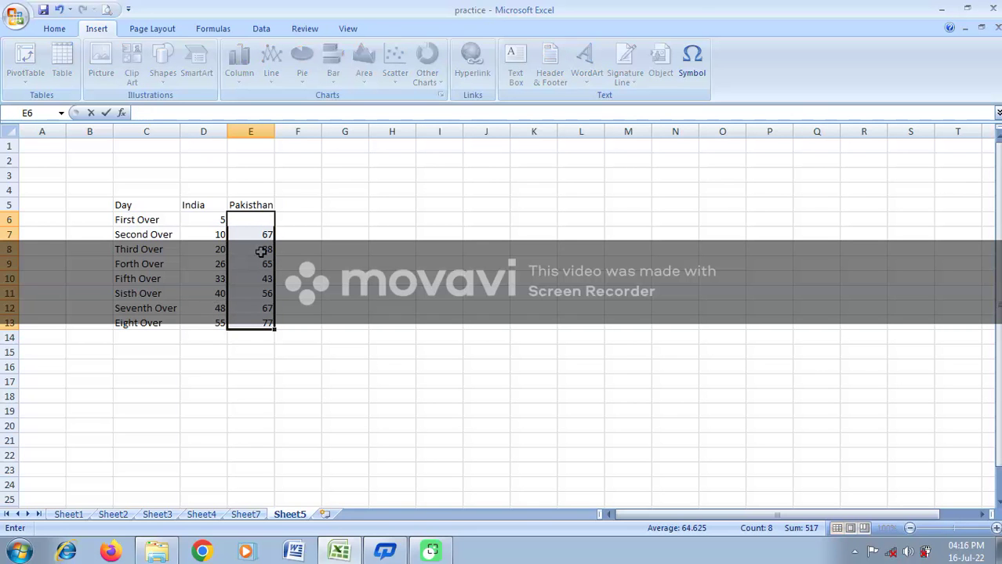
left_click(333, 246)
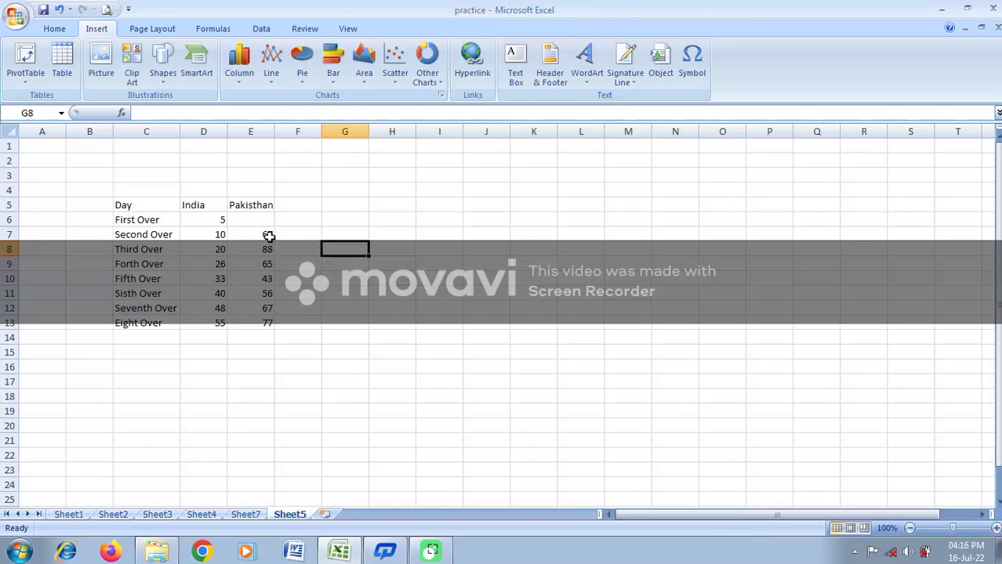
Set the Pakisthan values in E6 to E8 to 5, 7 and 8
left_click(265, 219)
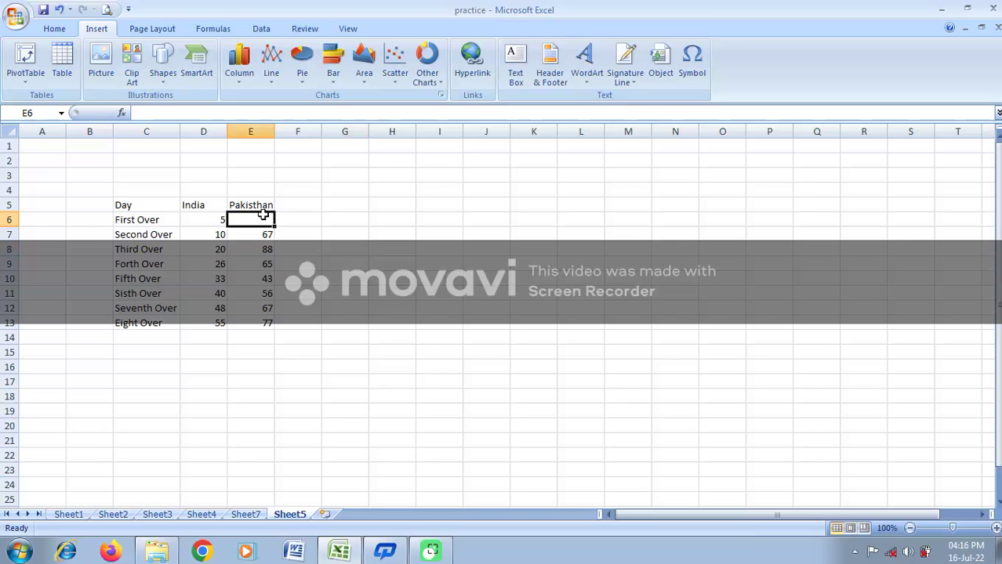
type("5")
key("Return")
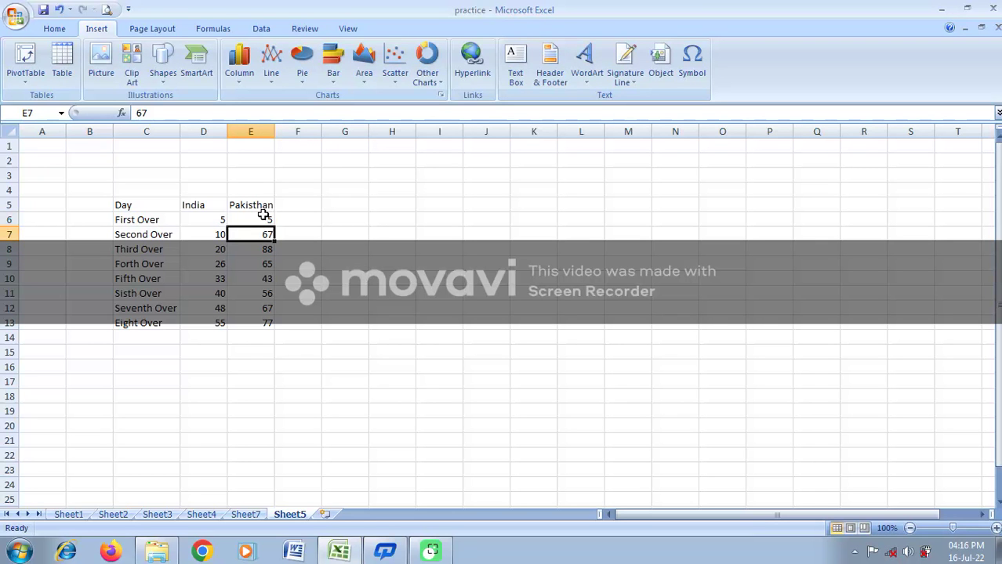
type("7")
key("Return")
type("8")
key("Return")
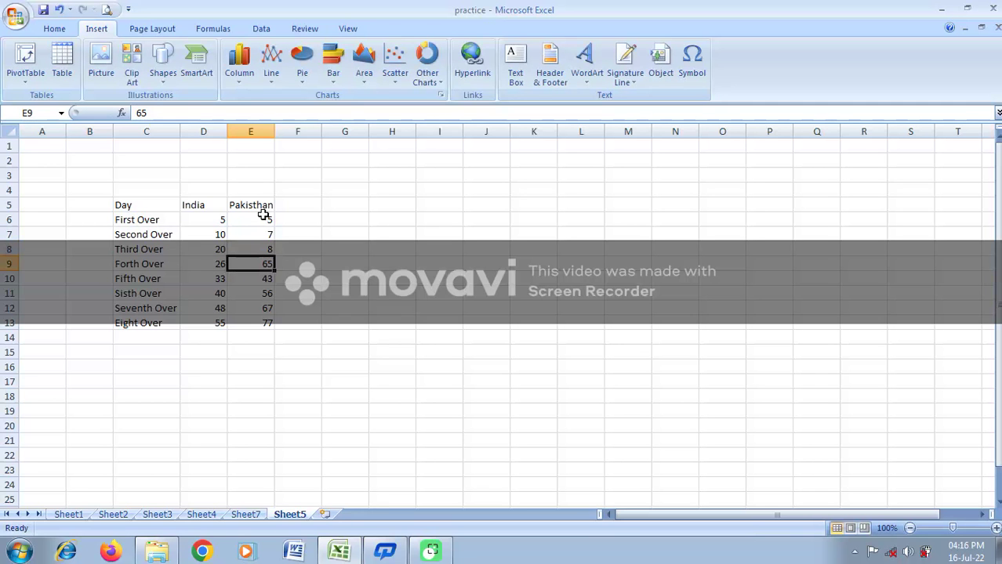
Set the Pakisthan values for Forth Over and Fifth Over in E9 and E10 to 28 and 30
type("4")
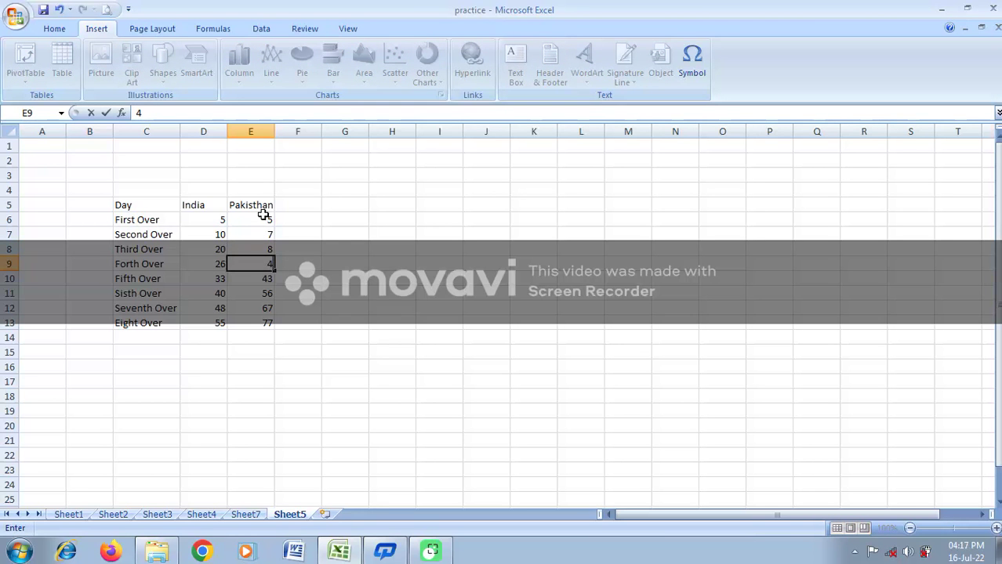
type("0")
key("BackSpace")
key("BackSpace")
type("28")
key("Return")
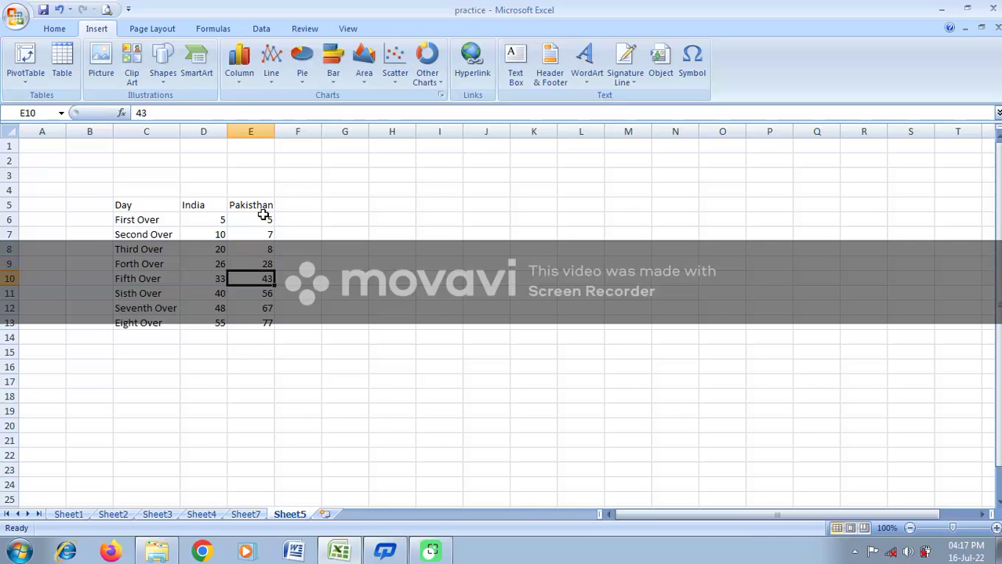
type("3")
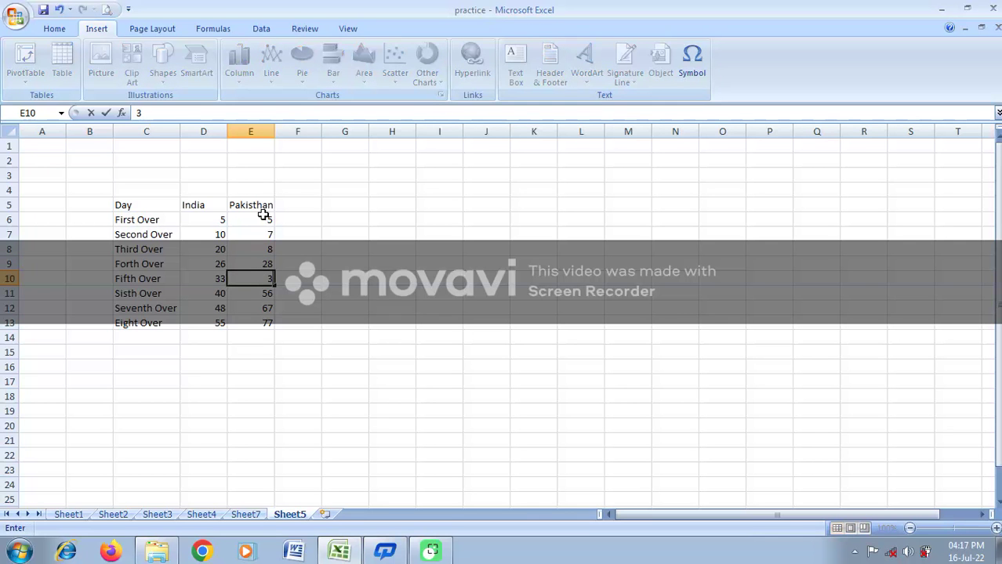
type("0")
key("Return")
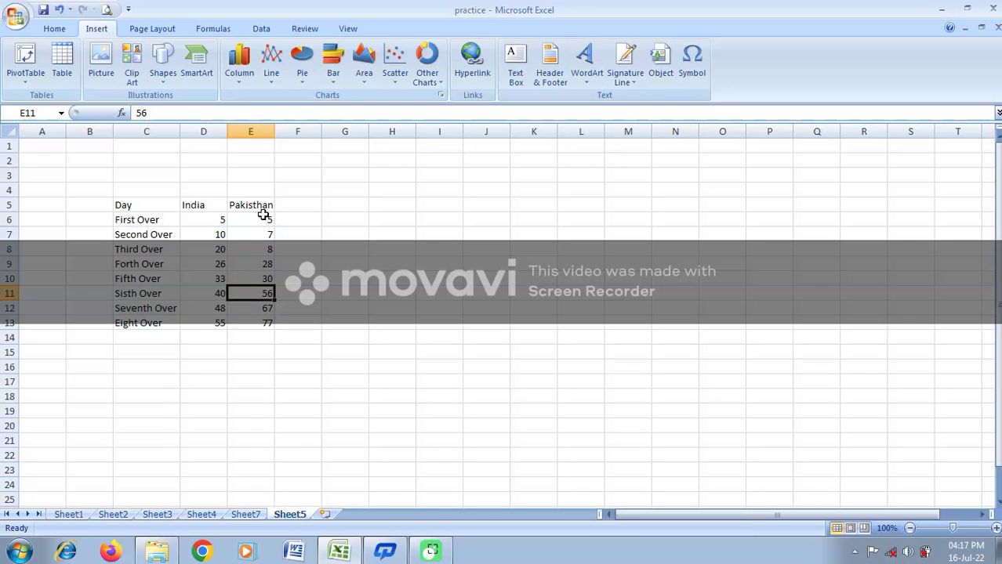
Set the Pakisthan values in E11 and E12 to 33 and 40, and clear the Eight Over value in E13
type("33")
key("Return")
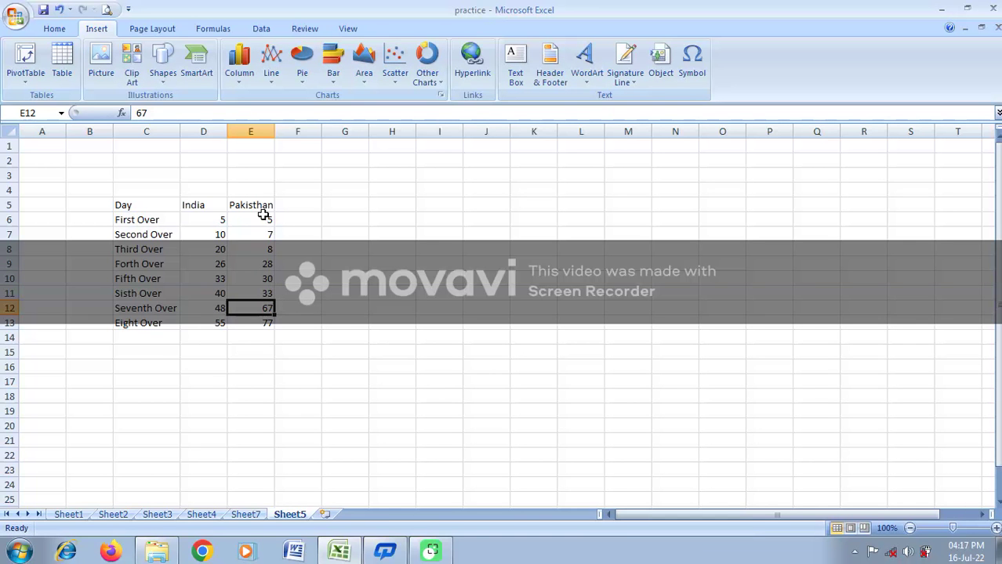
type("4")
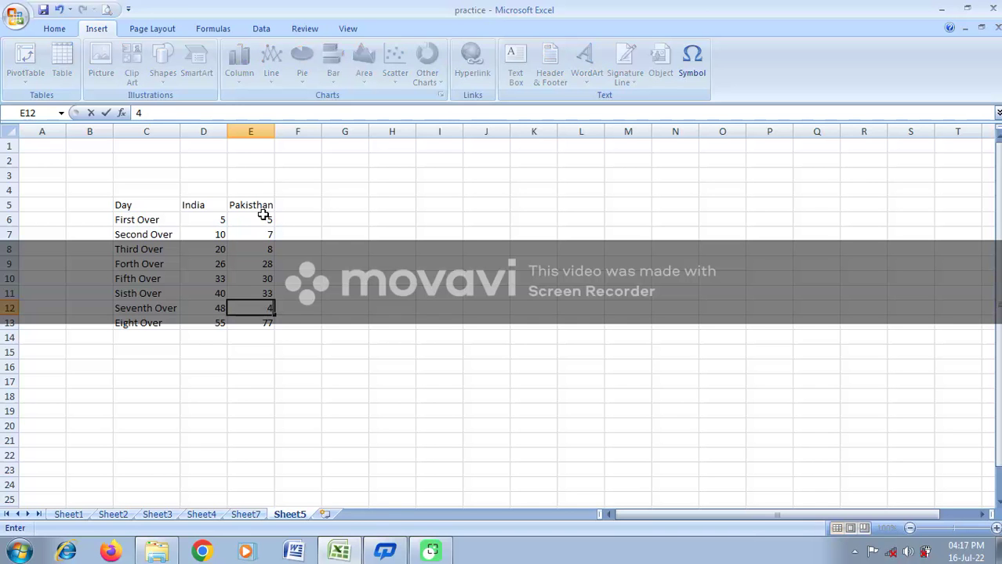
type("0")
key("Return")
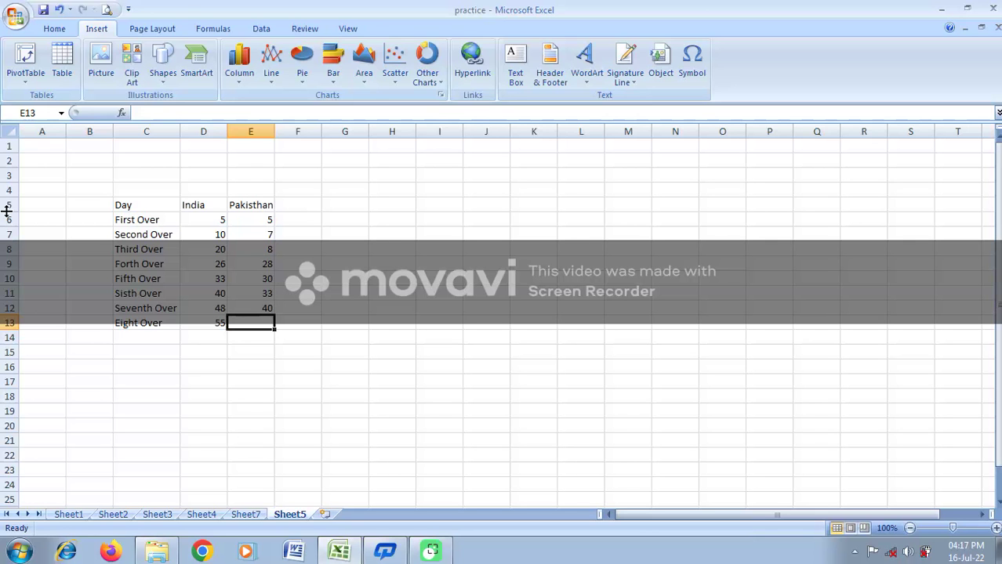
left_click(406, 295)
Insert a basic 2-D line chart from the India and Pakisthan table in C5 to E13
left_click_drag(127, 204, 246, 315)
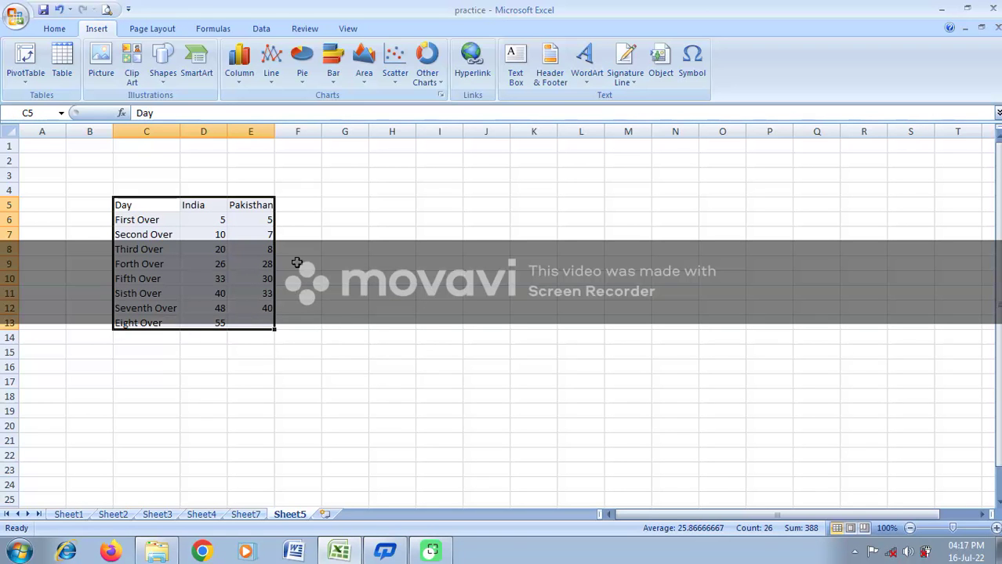
left_click(272, 78)
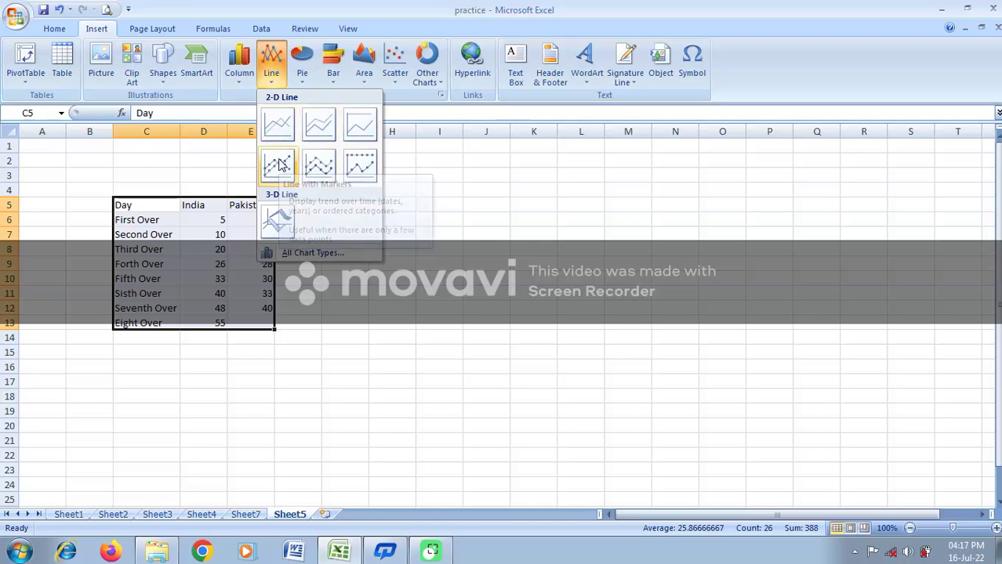
left_click(275, 124)
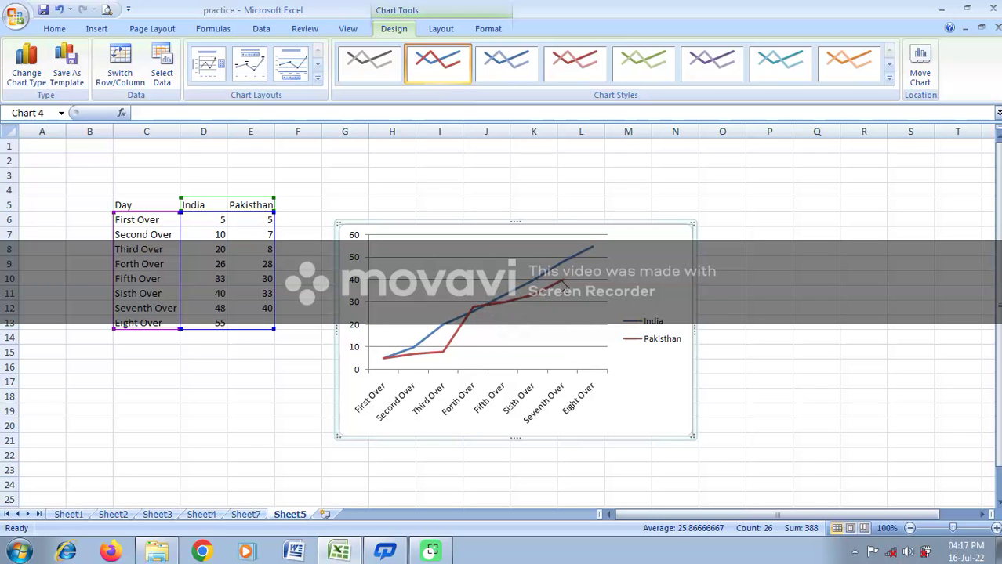
Move the line chart beside the table near row 2 and enlarge it to about column O and row 21
mouse_move(561, 284)
left_click_drag(554, 221, 501, 156)
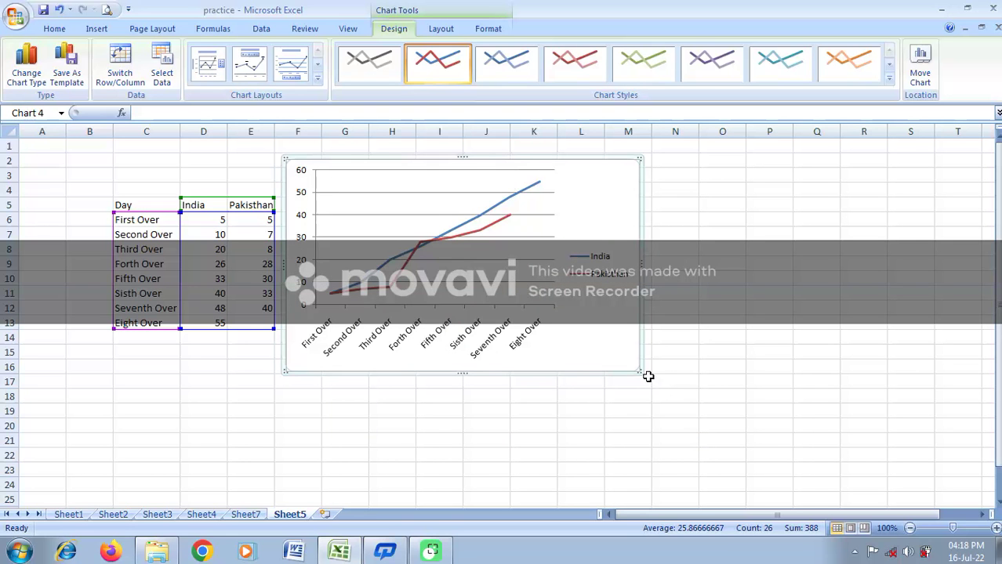
left_click_drag(638, 373, 753, 444)
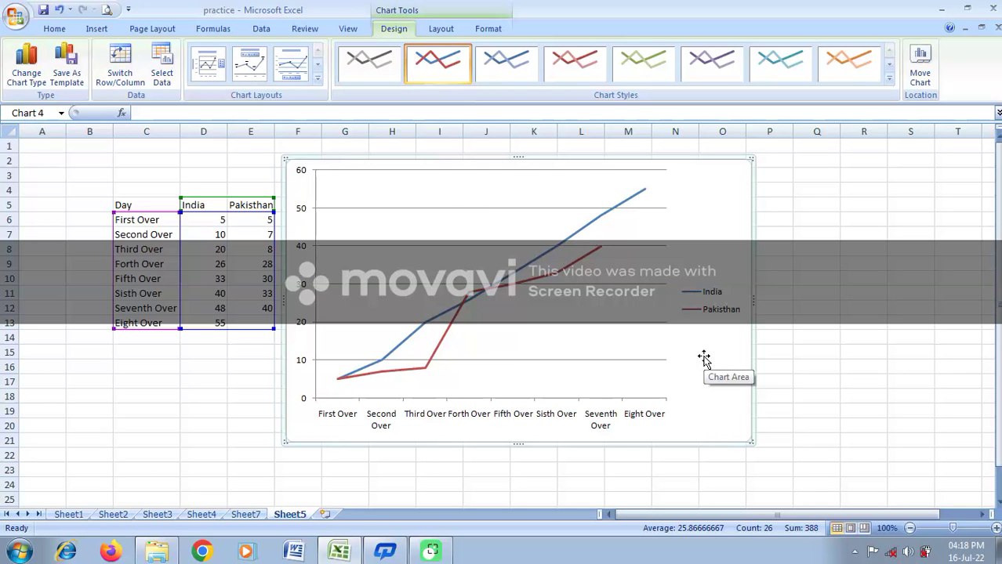
left_click(822, 237)
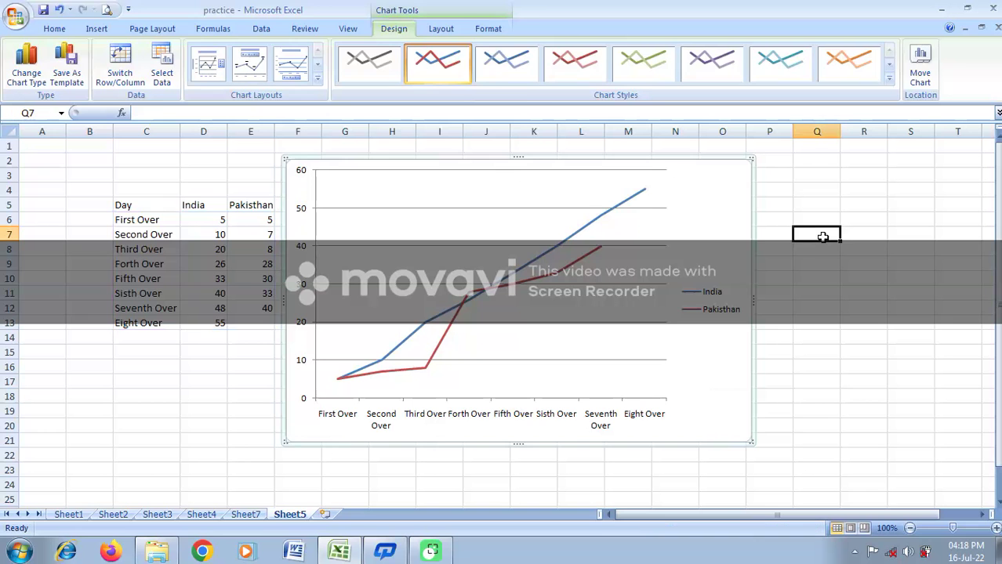
scroll(850, 391, "down", 3)
scroll(850, 391, "up", 3)
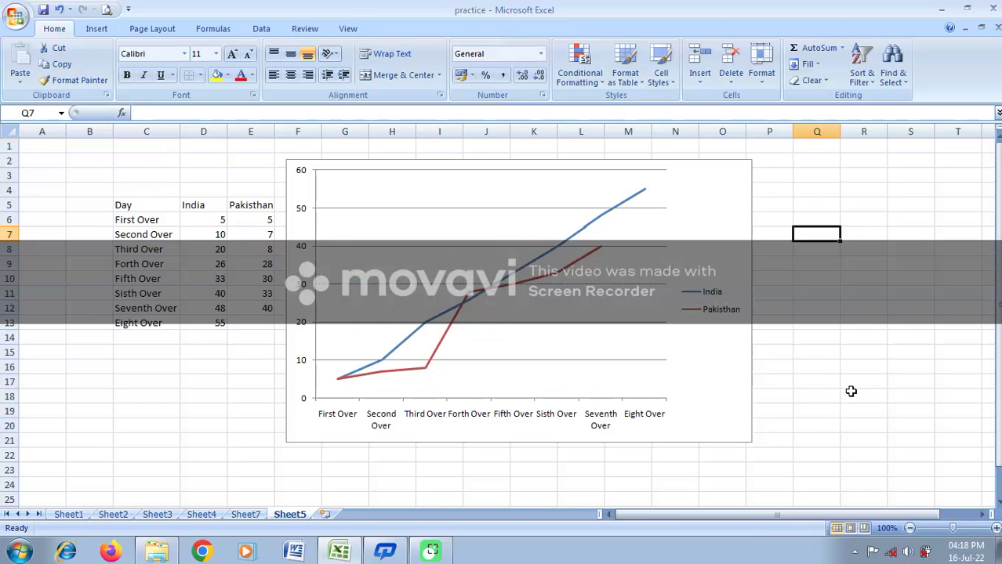
scroll(940, 314, "down", 2)
scroll(940, 315, "up", 2)
scroll(876, 344, "down", 3)
scroll(876, 345, "up", 3)
Delete the line chart from Sheet5
left_click(430, 162)
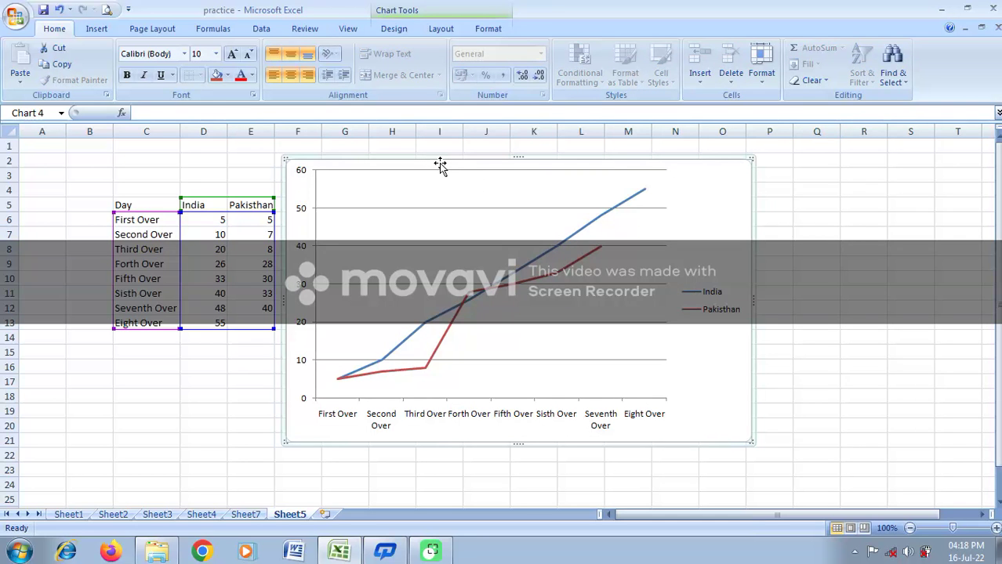
key("Delete")
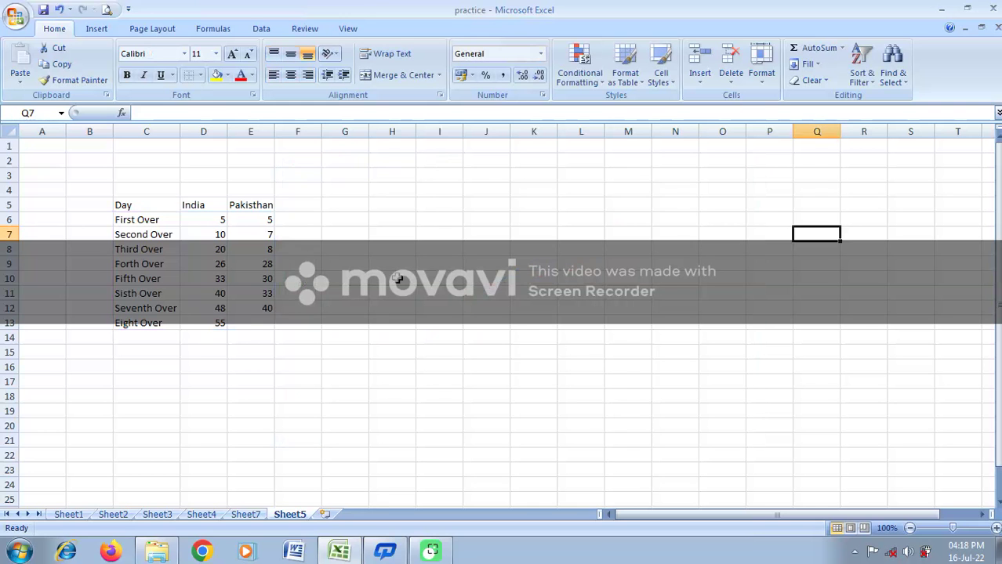
left_click(352, 324)
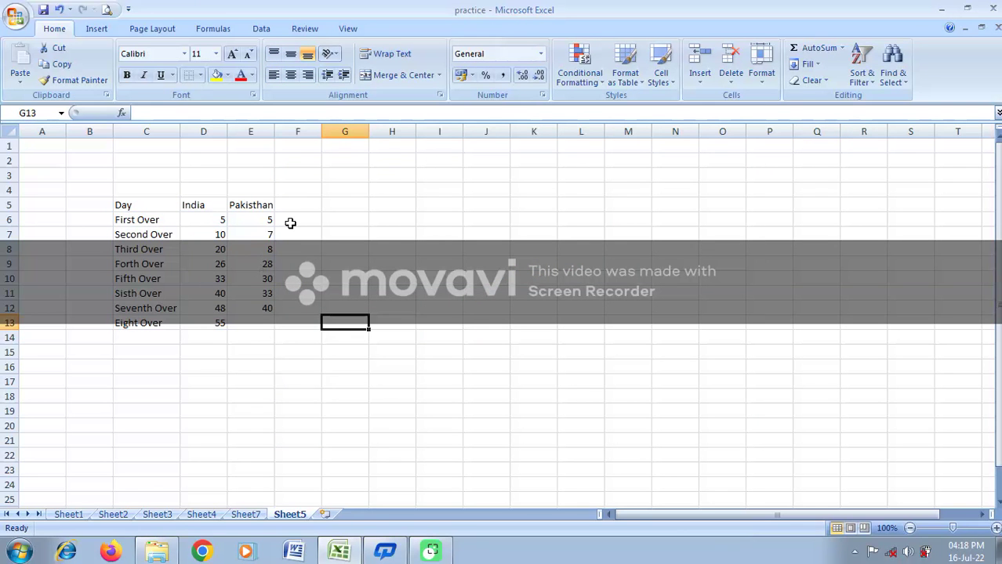
Examine the over labels, the India and Pakisthan headings and the India values in the table on Sheet5
left_click_drag(296, 217, 301, 311)
left_click_drag(341, 220, 353, 330)
left_click(252, 377)
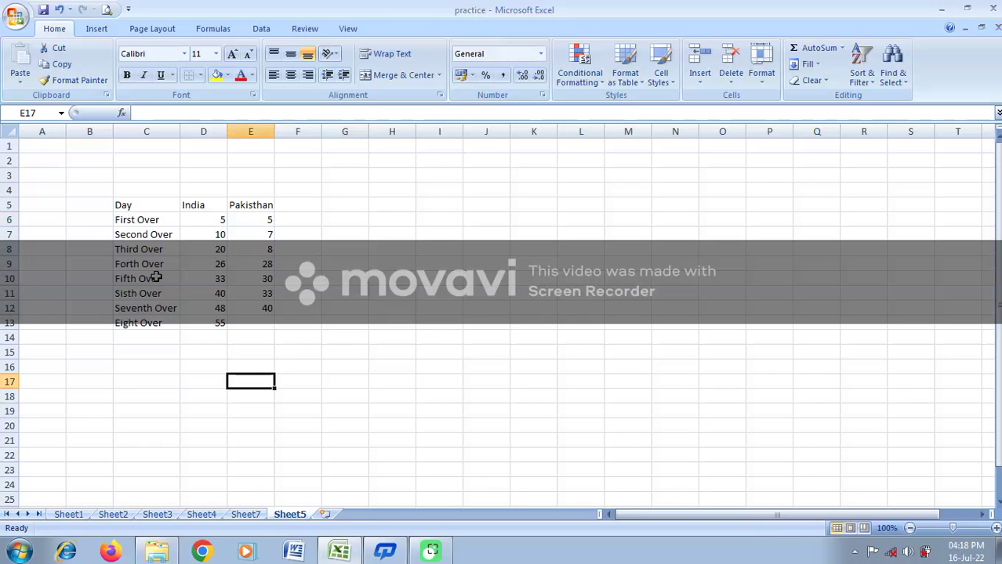
left_click(139, 219)
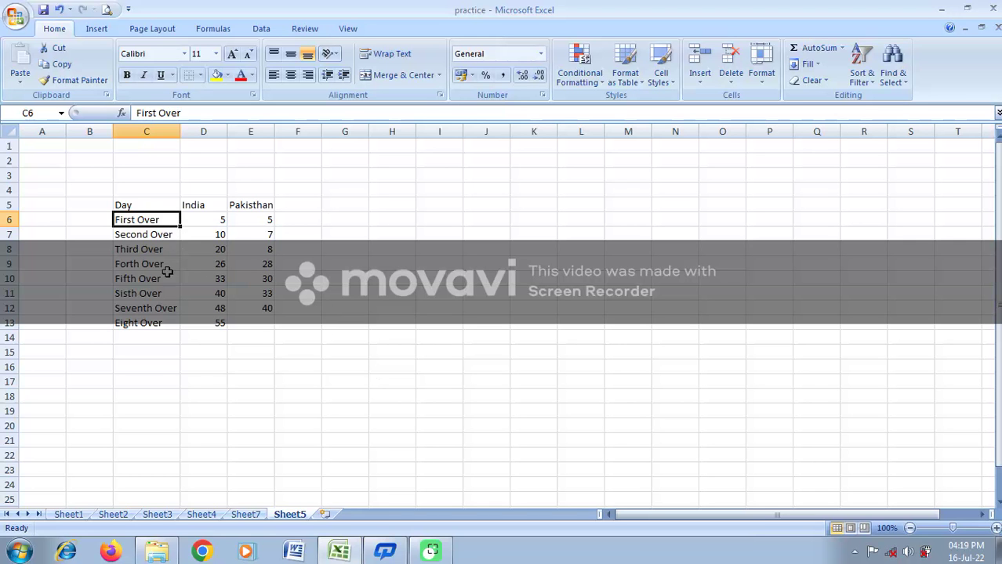
left_click_drag(222, 223, 224, 328)
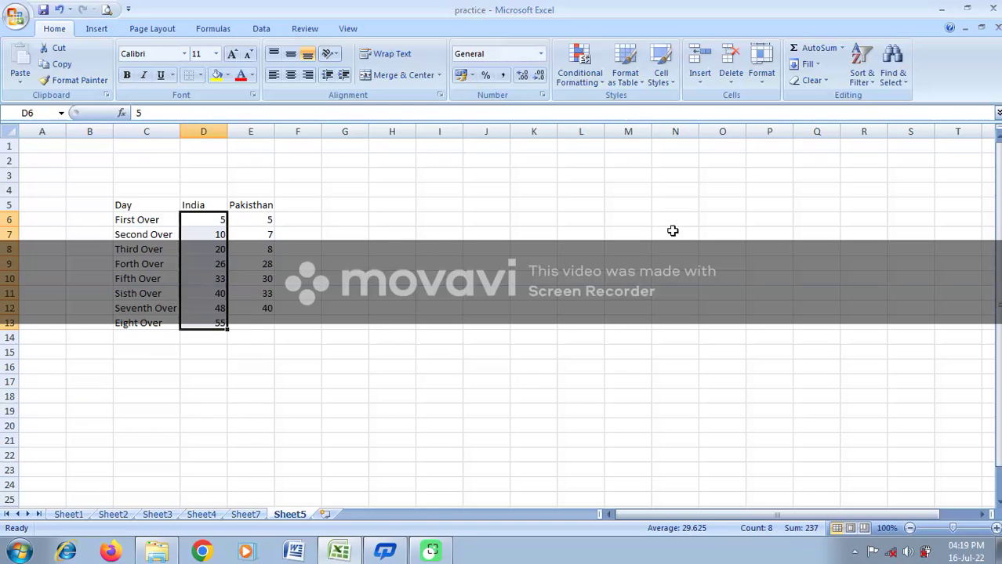
left_click_drag(134, 222, 129, 326)
left_click(130, 203)
left_click_drag(177, 202, 266, 204)
left_click(130, 203)
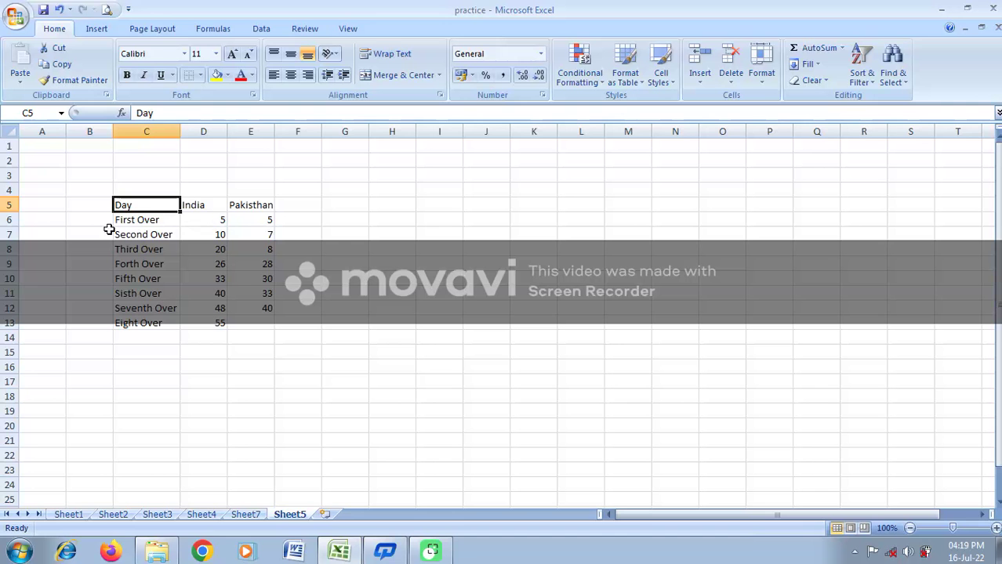
Clear the over-by-over table contents from C4 to E15 on Sheet5
left_click(318, 318)
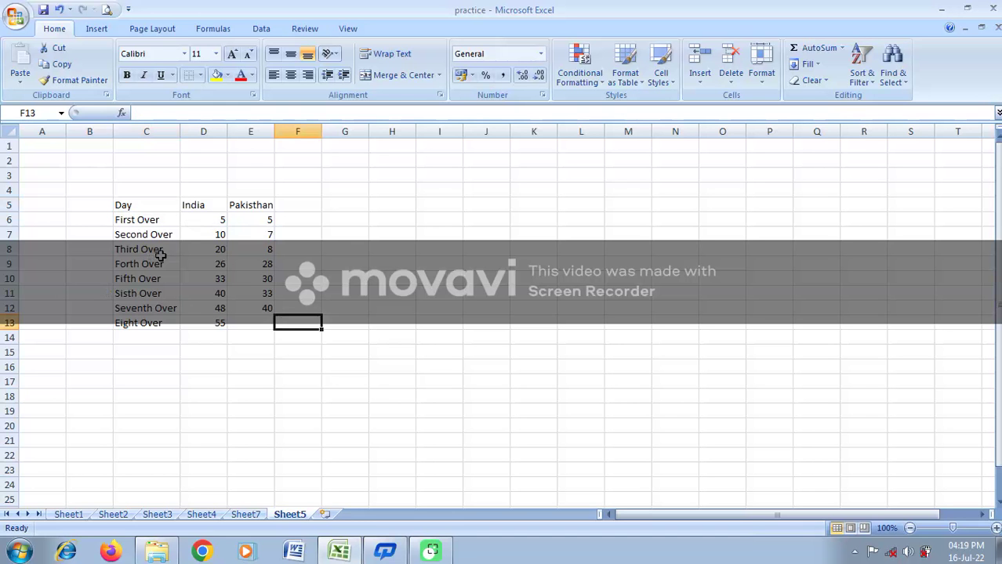
left_click_drag(114, 193, 262, 357)
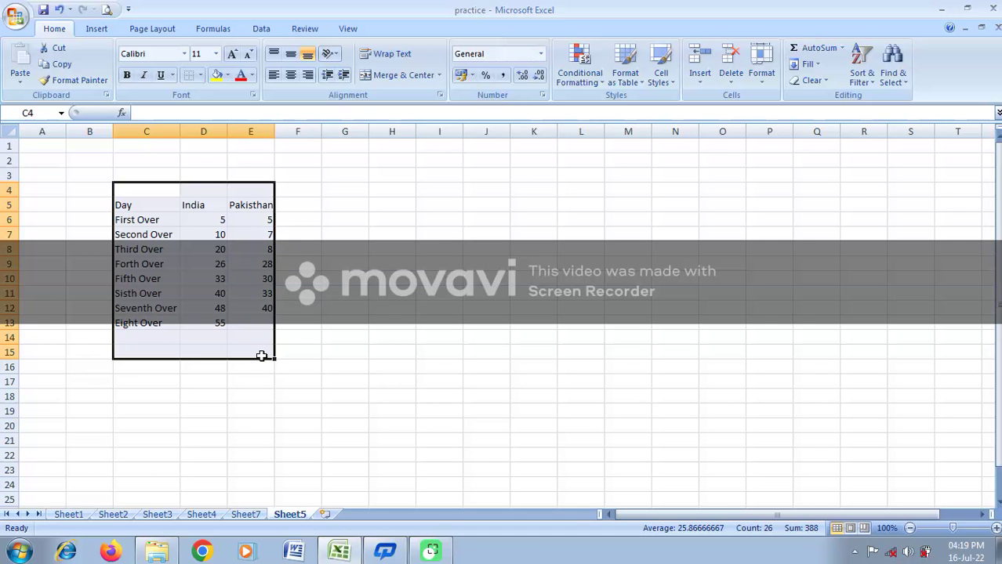
key("Delete")
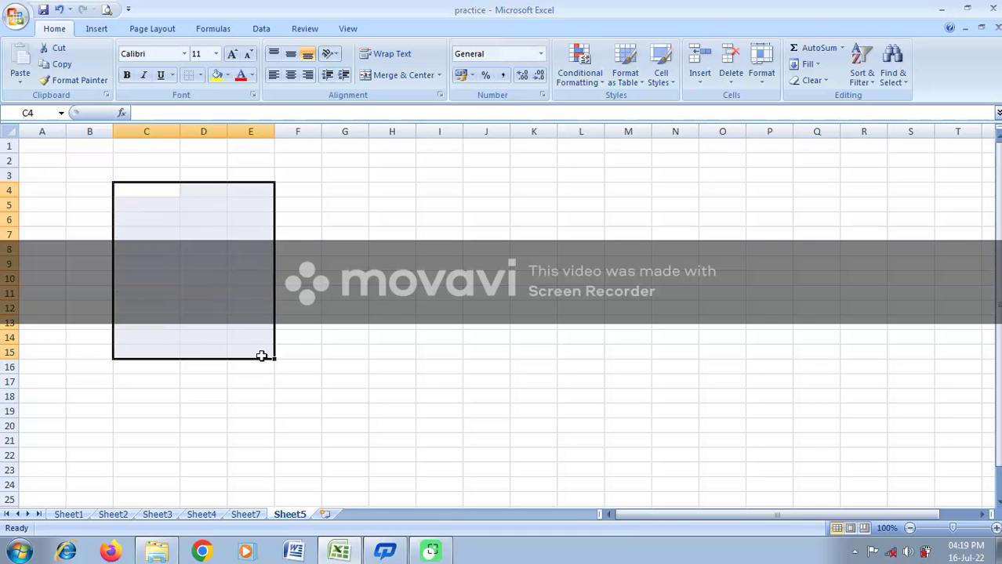
Check the Formate painter entry in the topic list on Sheet1 and return to Sheet5
left_click(68, 514)
left_click(227, 320)
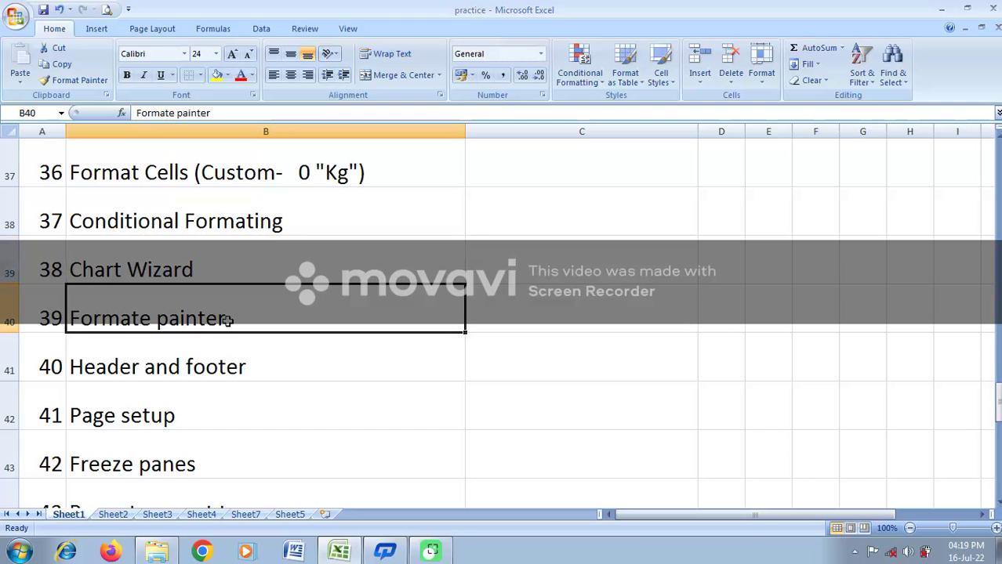
scroll(227, 321, "down", 1)
left_click(290, 515)
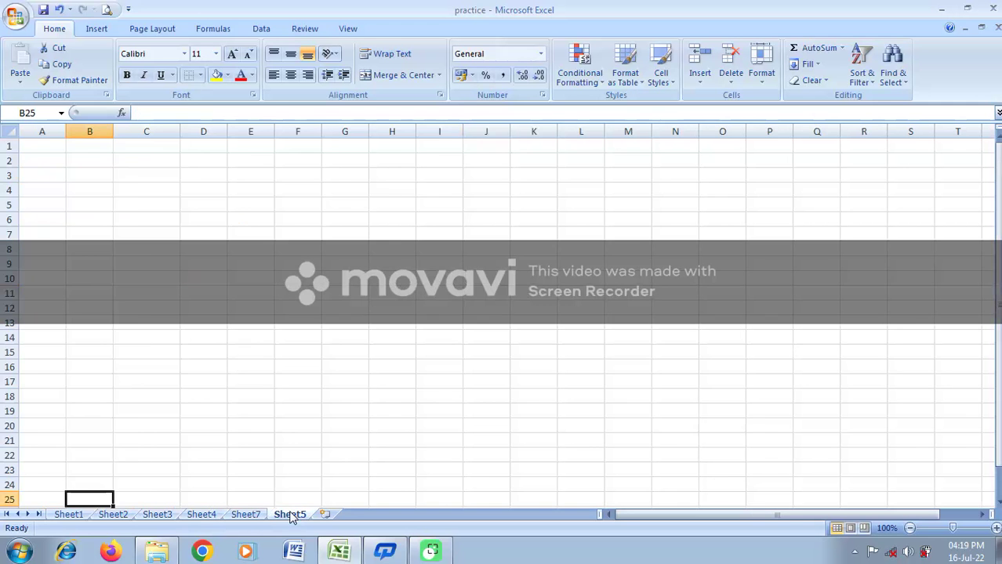
Delete rows 22 to 37, which hold the Sl No, Name and Value table, from Sheet7
left_click(244, 519)
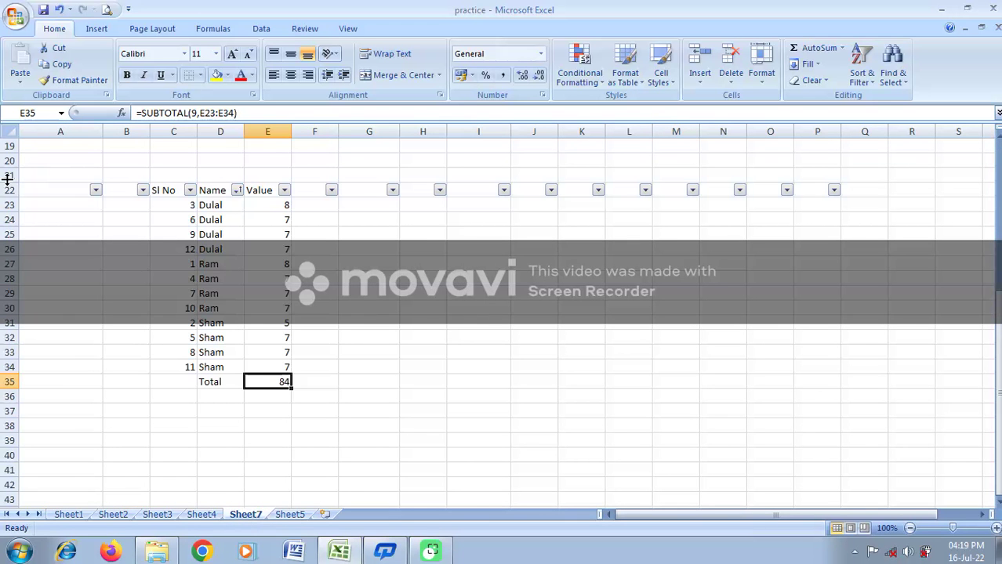
left_click_drag(10, 190, 14, 402)
right_click(118, 247)
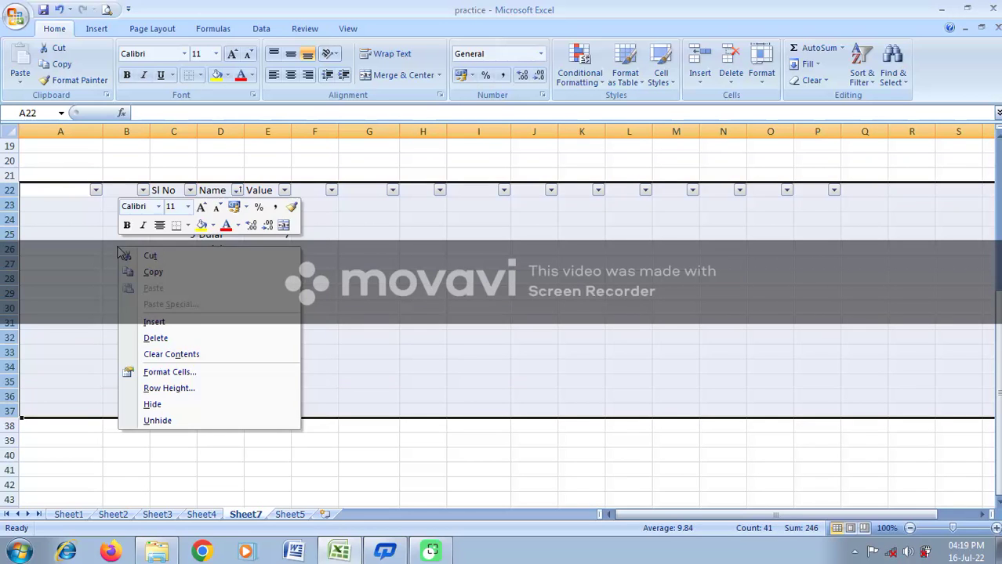
left_click(217, 338)
left_click(119, 208)
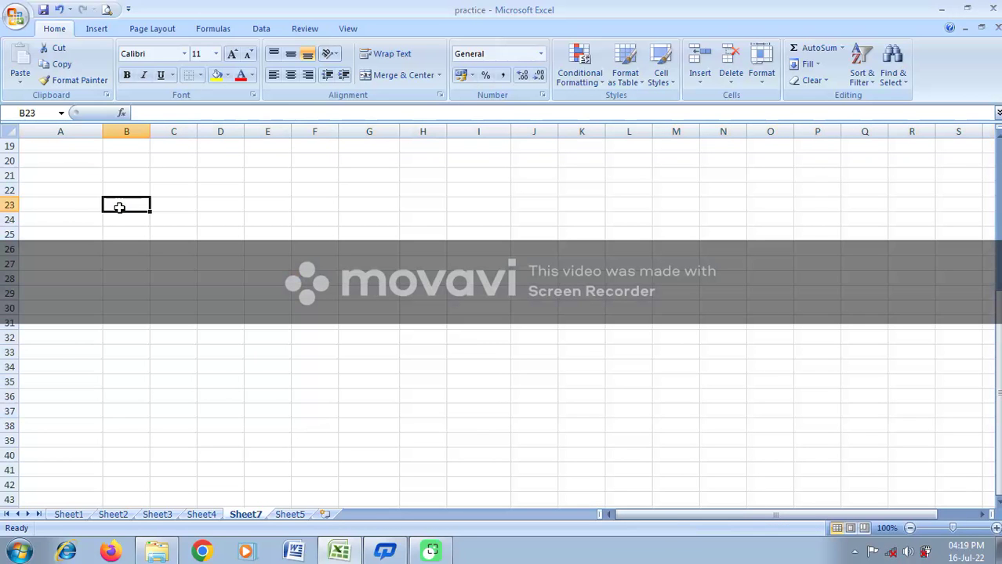
Enter the sample text tyu in B23 and B25 and ytu in A26 on Sheet7
type("tyu")
left_click(94, 249)
type("ytu")
left_click(137, 231)
type("tyu")
left_click(199, 253)
Format cells B23 to B27 with an orange fill and bold, italic, underlined Agency FB text
left_click_drag(123, 199, 123, 262)
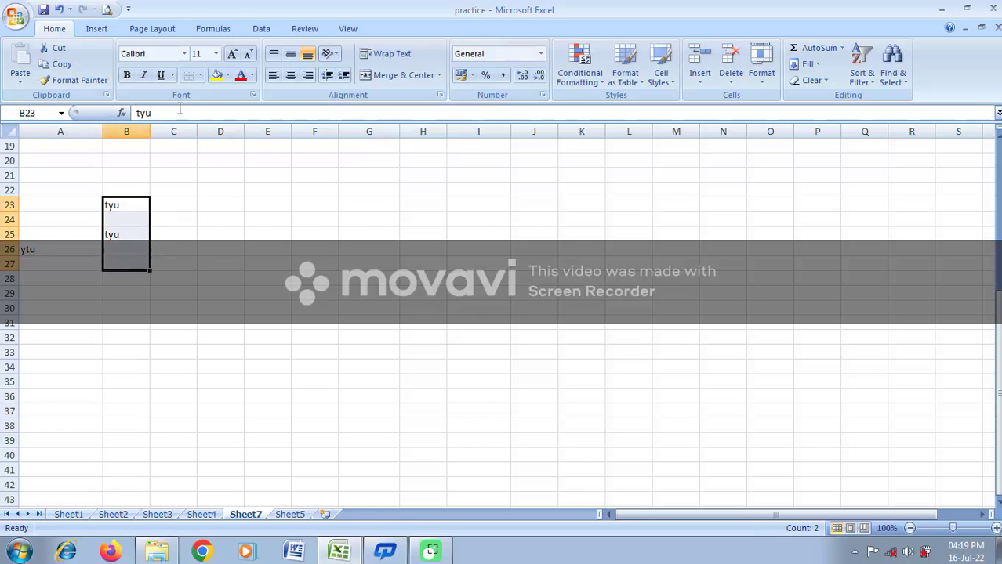
left_click(230, 77)
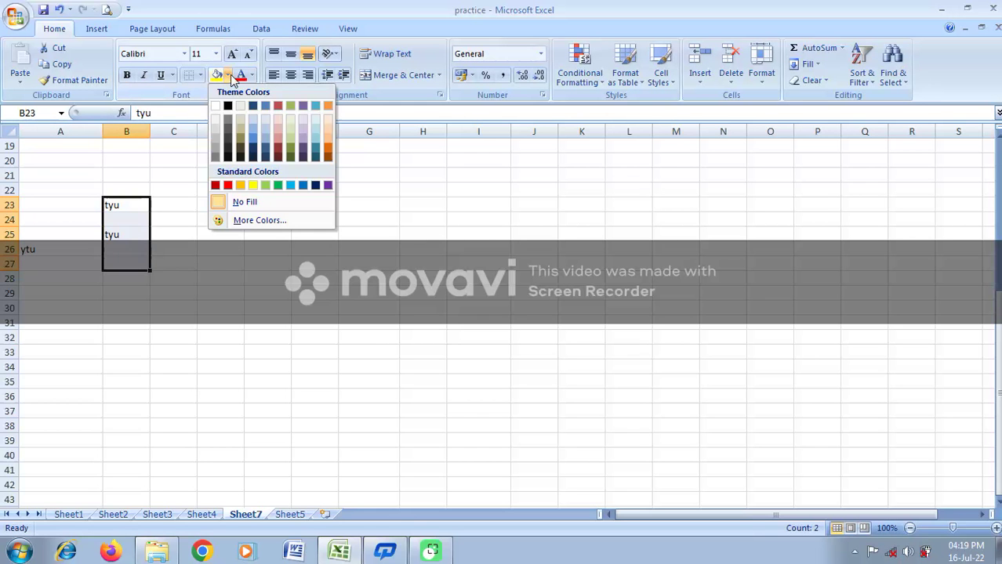
left_click(320, 142)
left_click(161, 76)
left_click(143, 75)
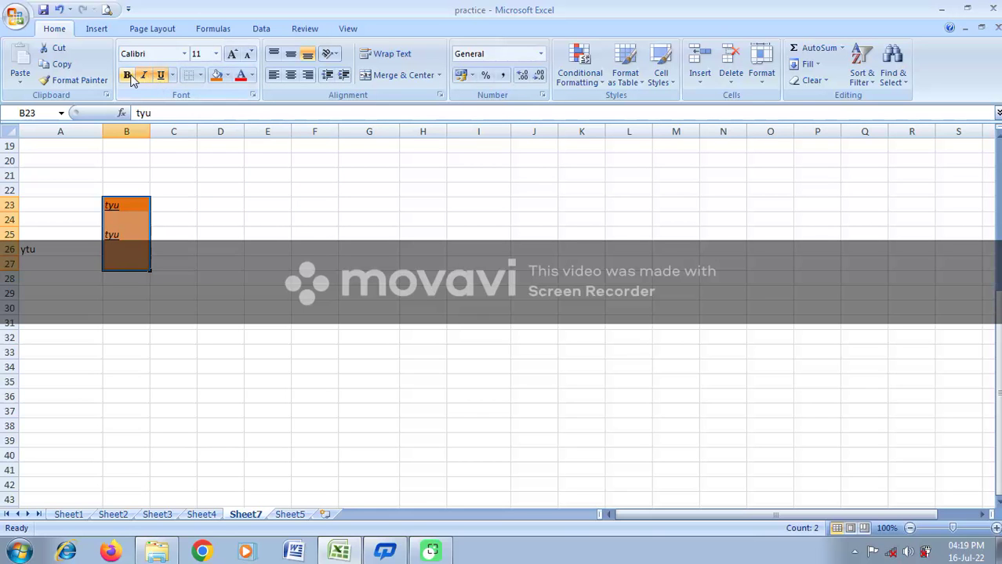
left_click(184, 54)
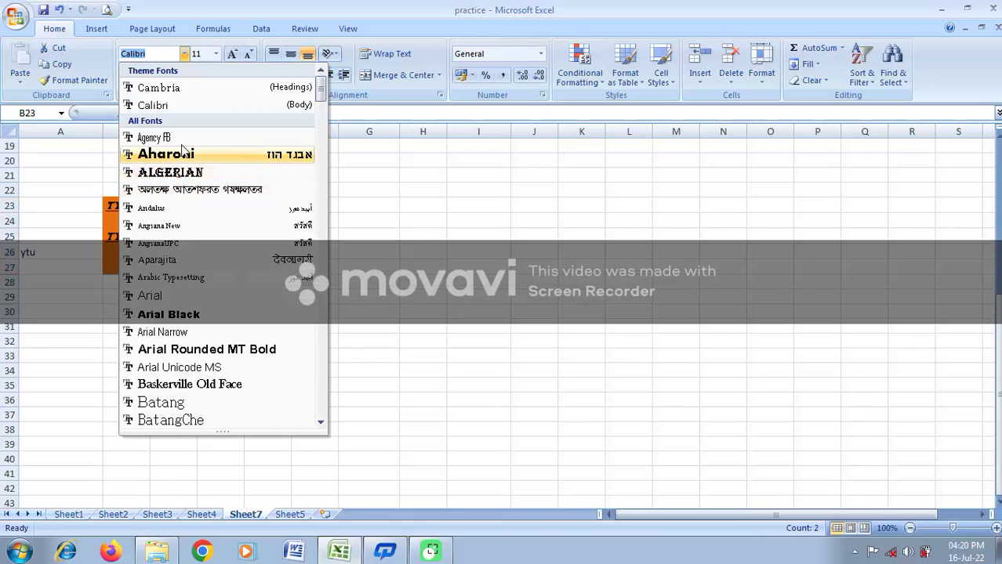
left_click(176, 139)
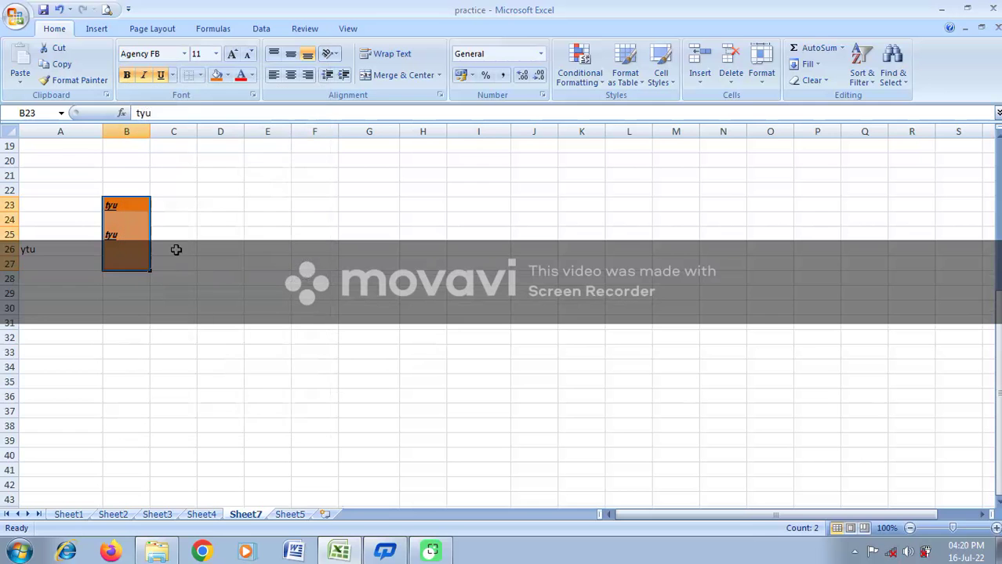
Enter the sample text tyu in E25, tyutu in F30, trutu in H24 and tyut in I31
left_click(250, 233)
type("tyut")
left_click(314, 308)
type("tyutu")
left_click(423, 220)
type("trutu")
left_click(461, 318)
type("tyut")
left_click(252, 235)
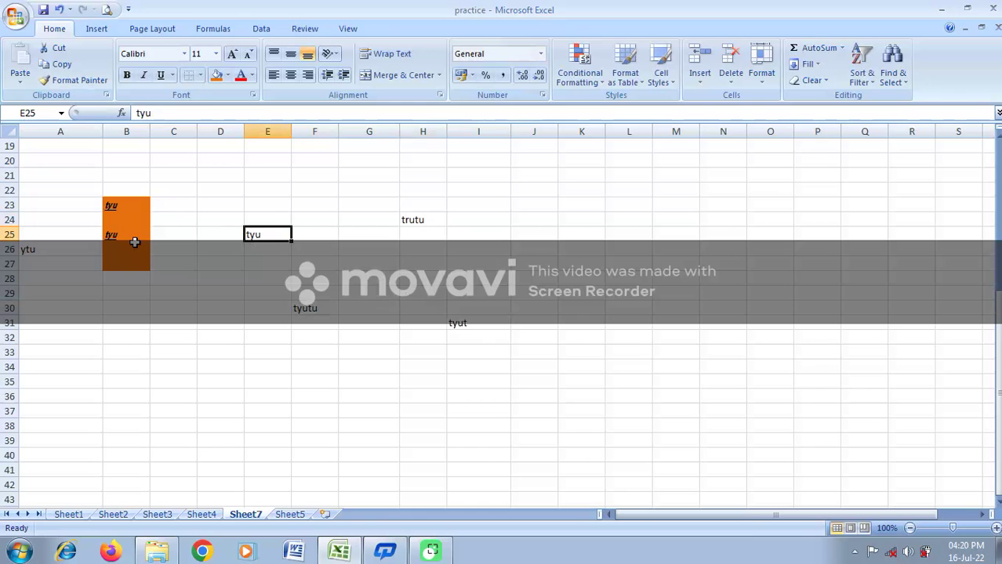
Copy the formatting of B23 onto cells D23 to I36 with Format Painter
left_click(125, 223)
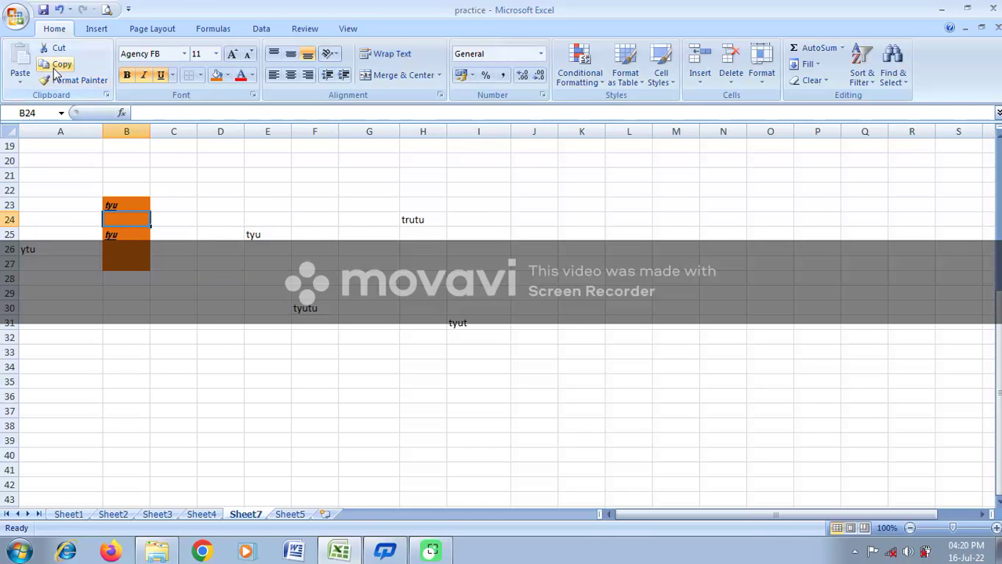
left_click(117, 204)
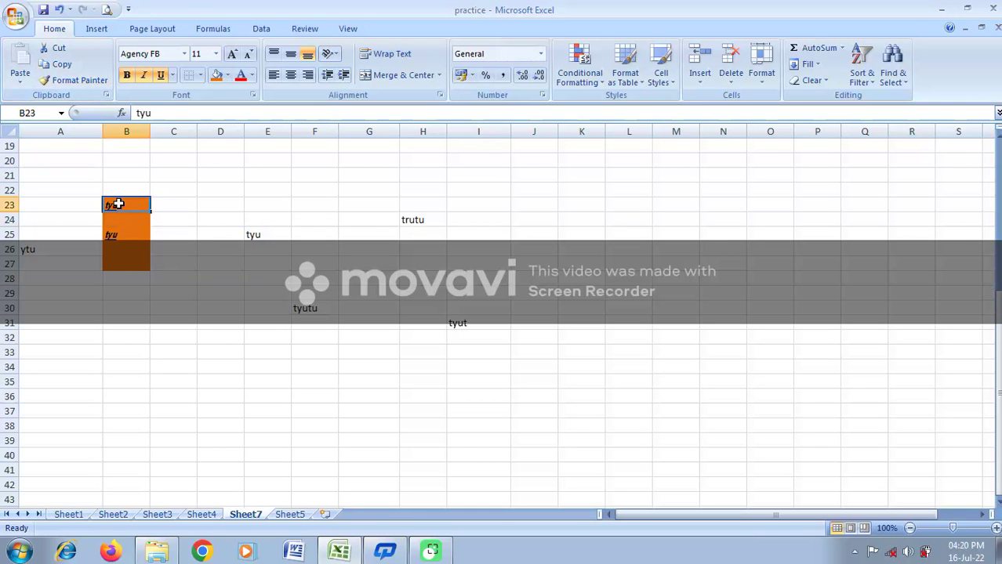
left_click(78, 82)
mouse_move(239, 202)
left_mouse_down()
mouse_move(353, 361)
mouse_move(493, 398)
left_mouse_up()
left_click(374, 174)
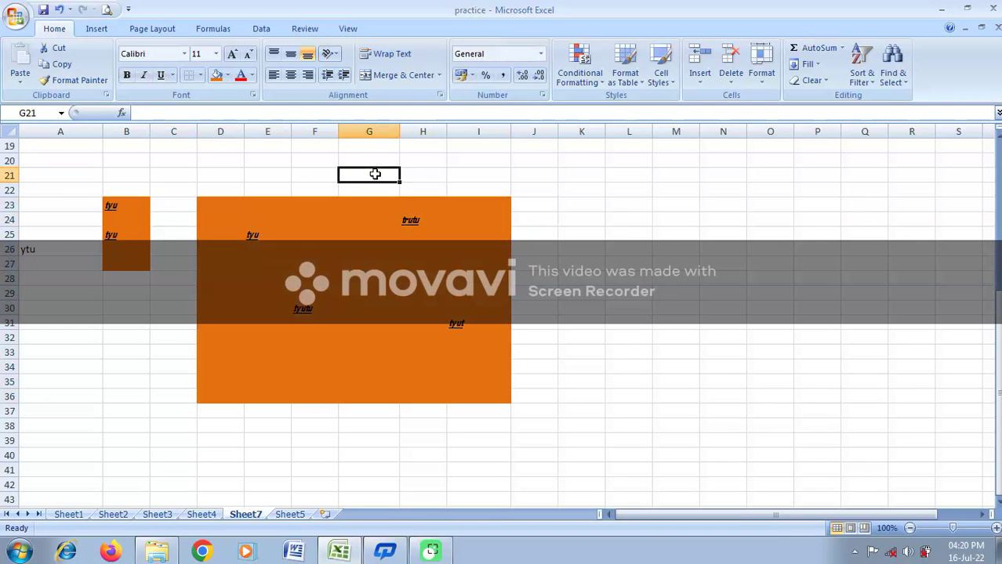
Copy the plain formatting of empty cell C20 onto cells D22 to I37 with Format Painter
left_click(186, 164)
left_click(66, 81)
mouse_move(218, 190)
left_mouse_down()
mouse_move(493, 380)
mouse_move(498, 405)
left_mouse_up()
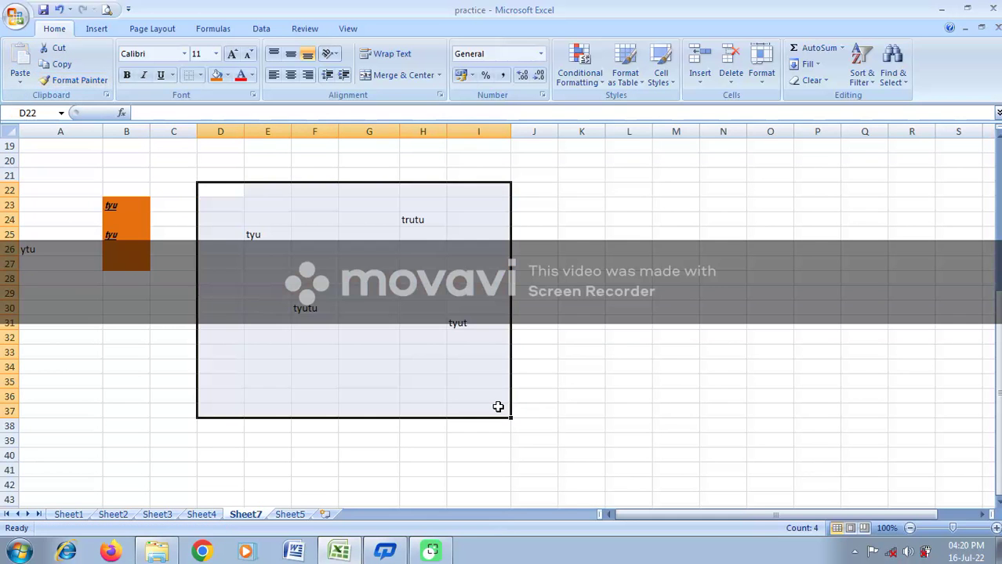
left_click(401, 267)
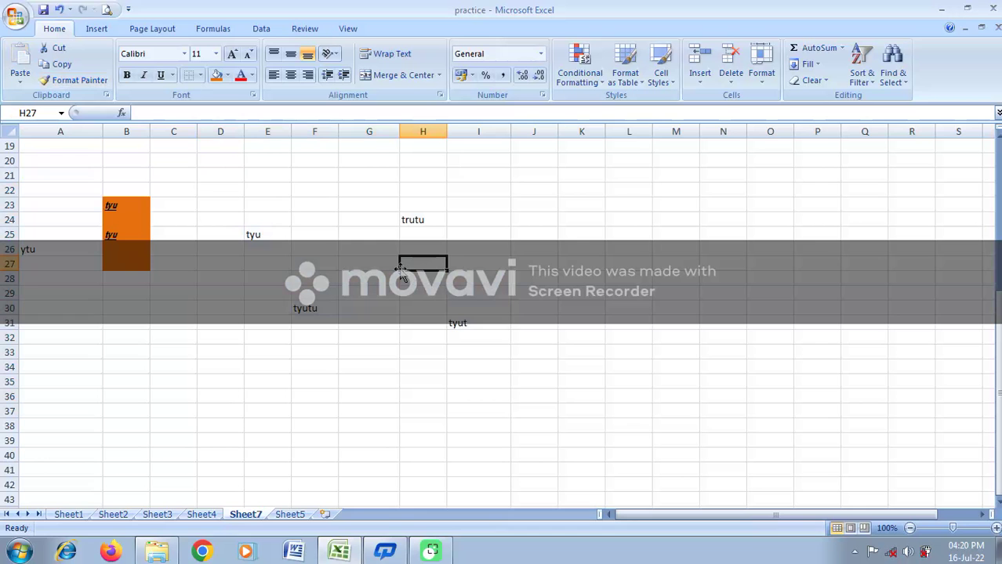
Copy the plain formatting of cell E25 onto the orange cells in column B, rows 22 to 29, with Format Painter
left_click(265, 235)
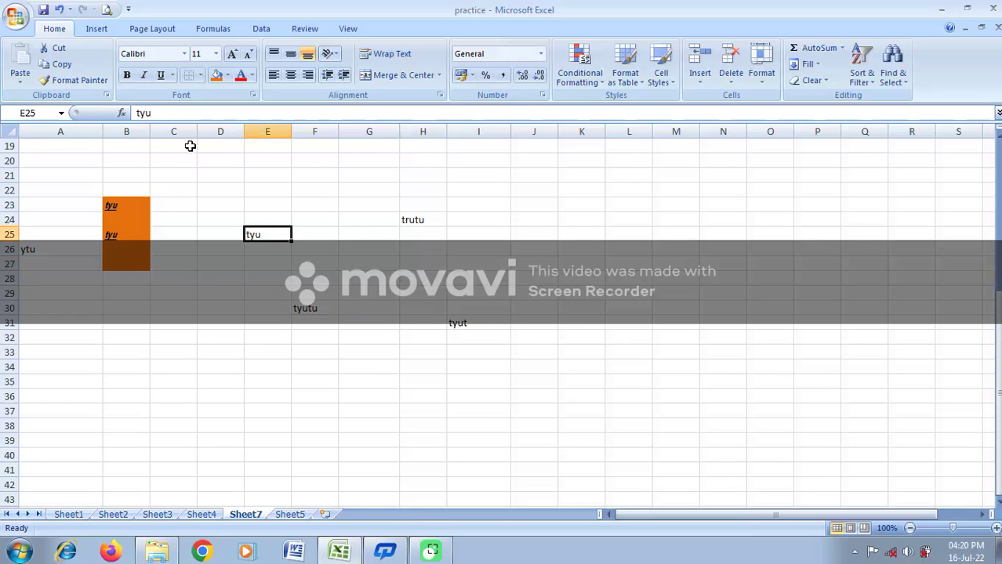
left_click(89, 82)
left_click_drag(118, 190, 122, 294)
left_click(418, 265)
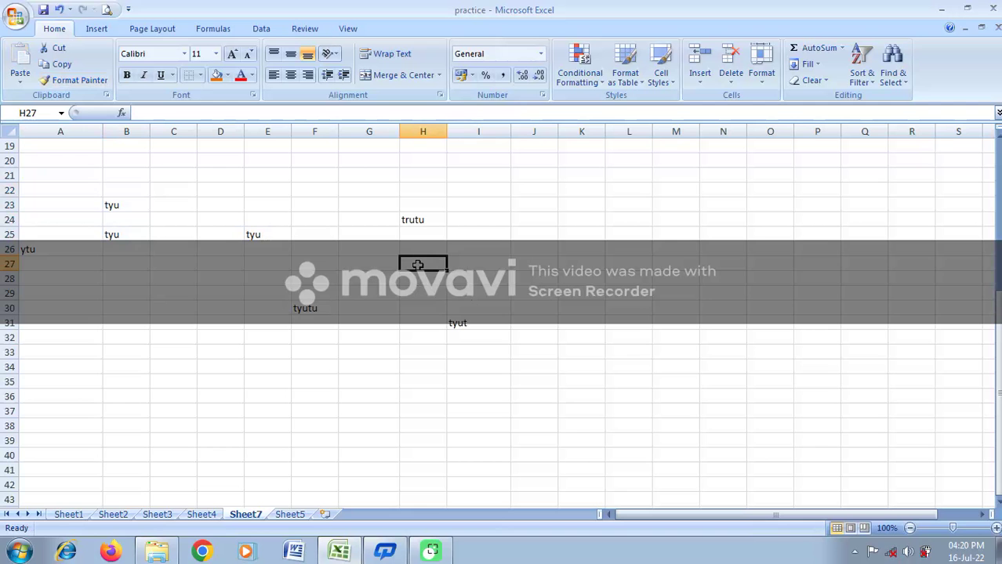
Select the "Header and footer" topic in the list on Sheet1 and bring up the student data on Sheet3
left_click(75, 514)
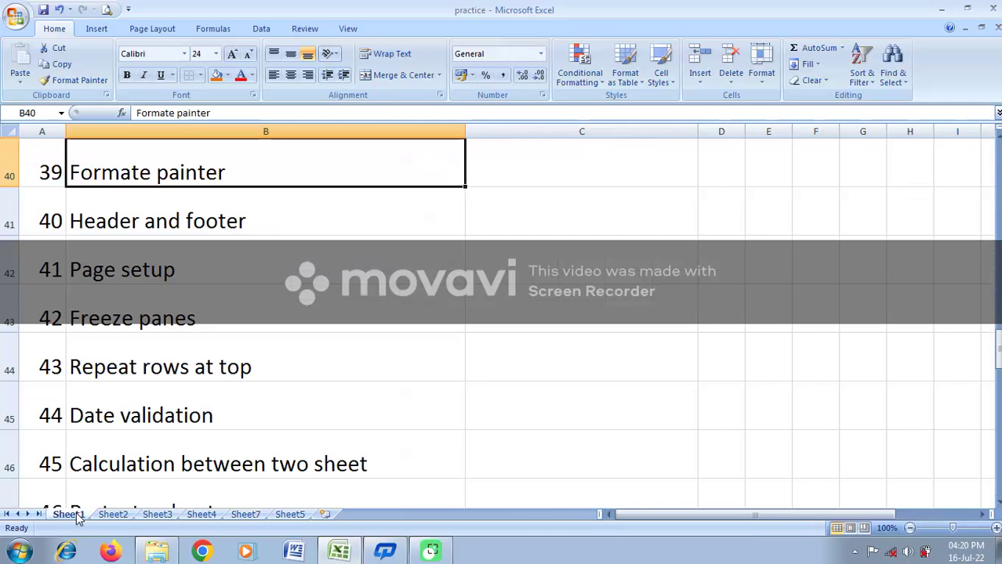
left_click(118, 223)
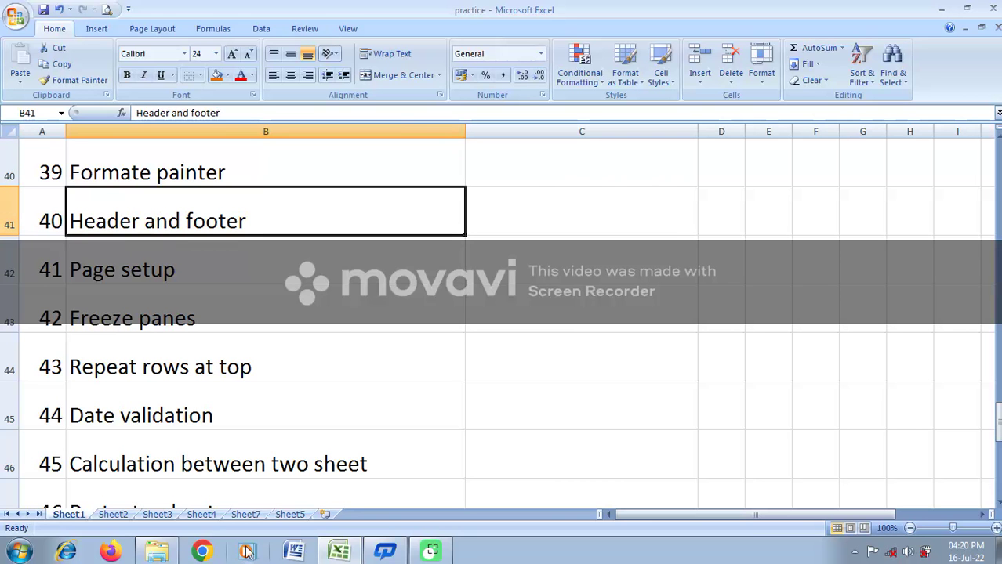
left_click(245, 514)
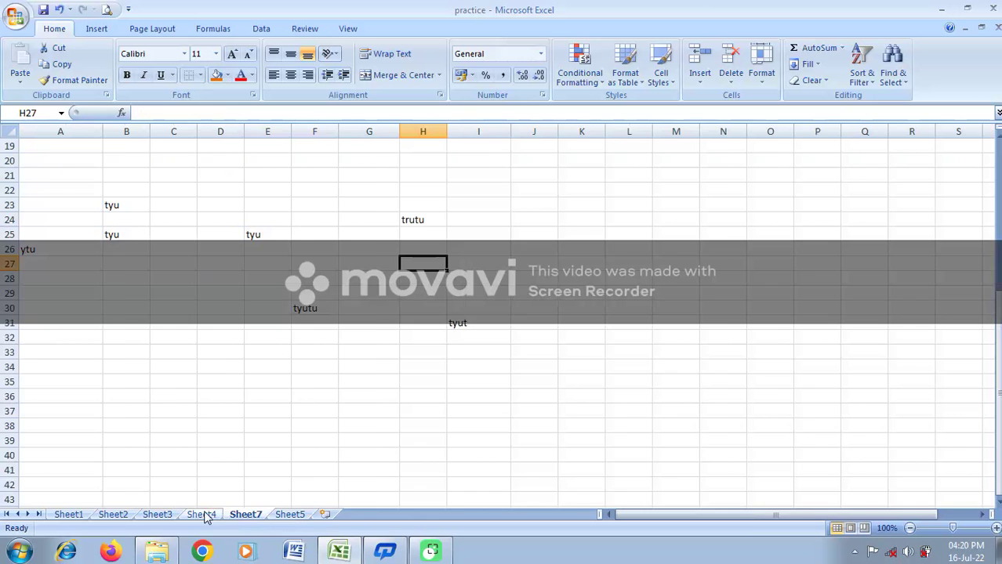
left_click(202, 514)
left_click(157, 515)
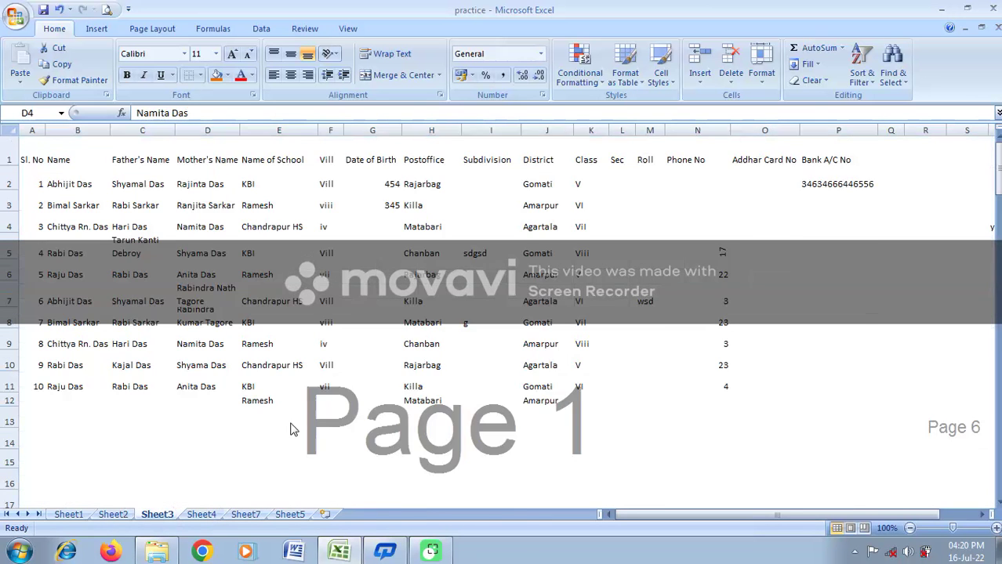
Compare the way Sheet2 and Sheet3 are displayed by switching between the two sheets
key("ctrl+Page_Up")
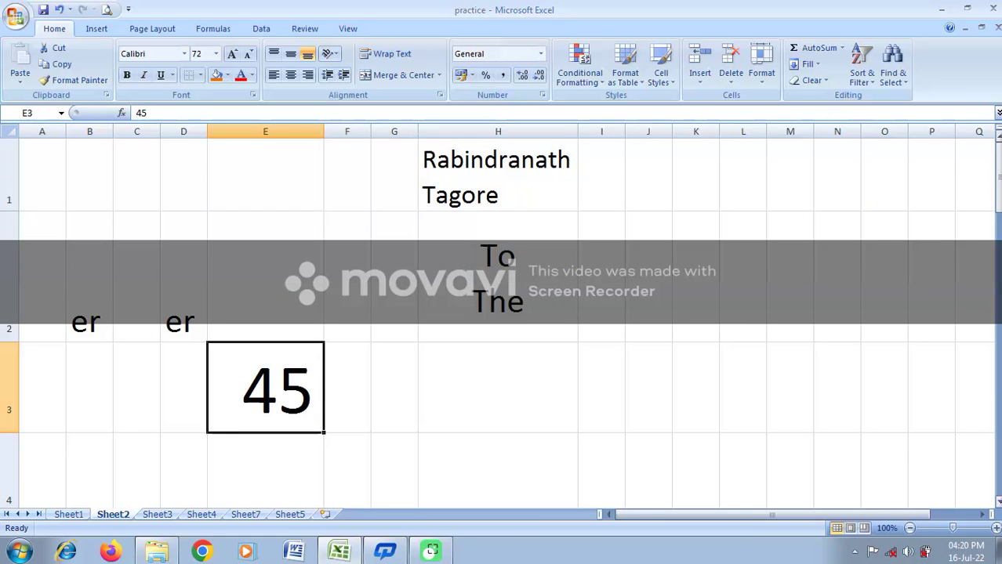
left_click(388, 235)
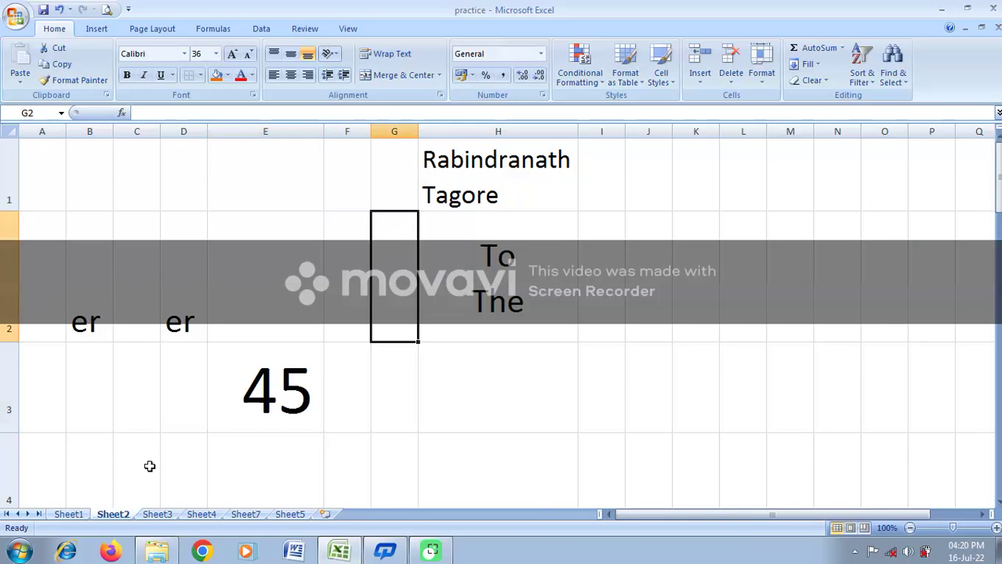
left_click(153, 515)
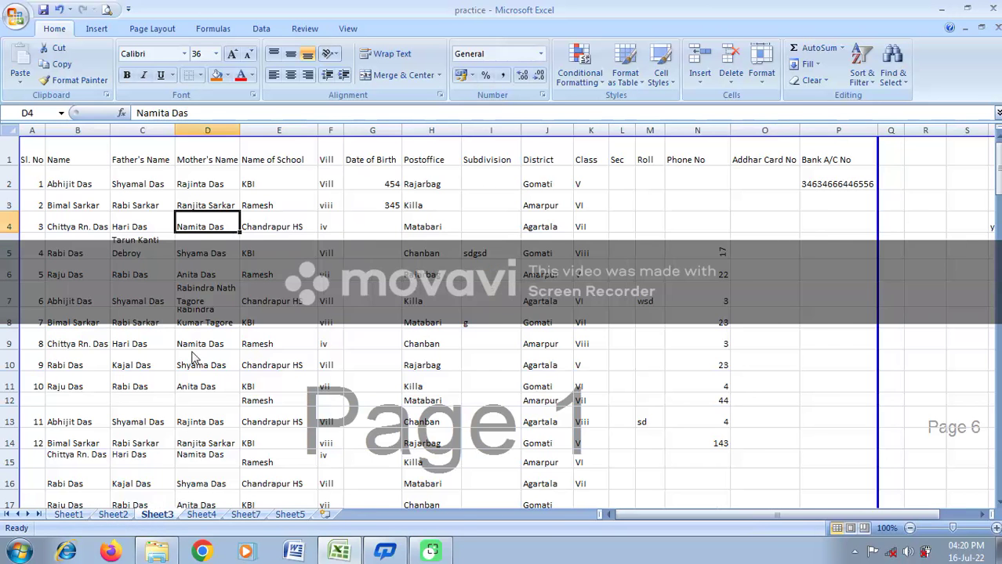
key("ctrl+Page_Up")
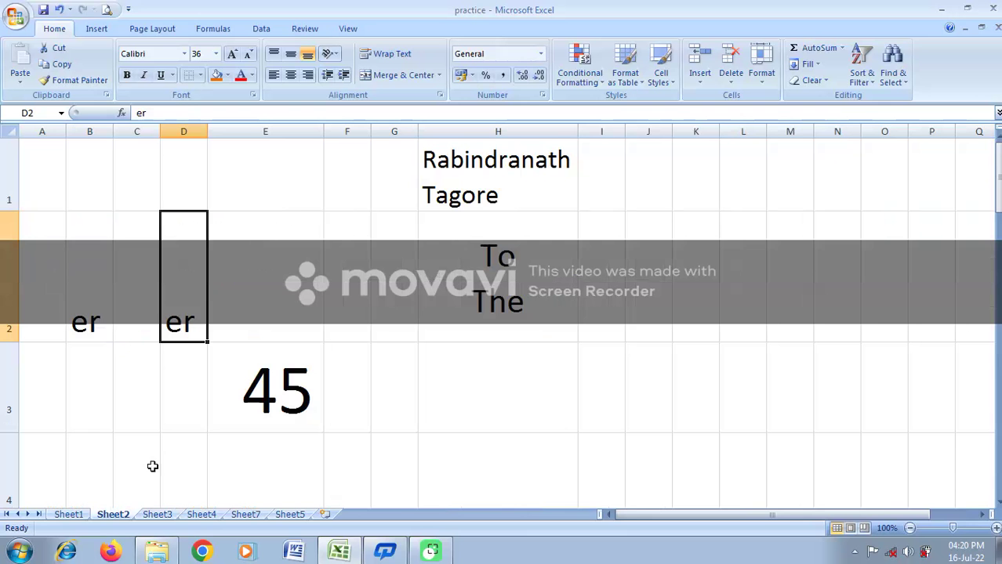
left_click(265, 295)
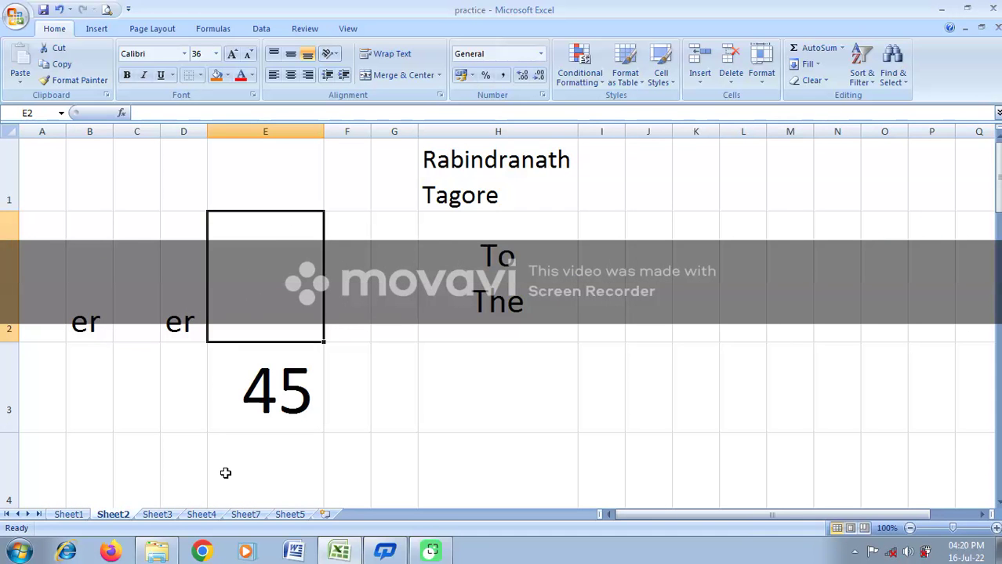
Open Sheet3 and change its workbook view from Page Break Preview to Normal
left_click(156, 515)
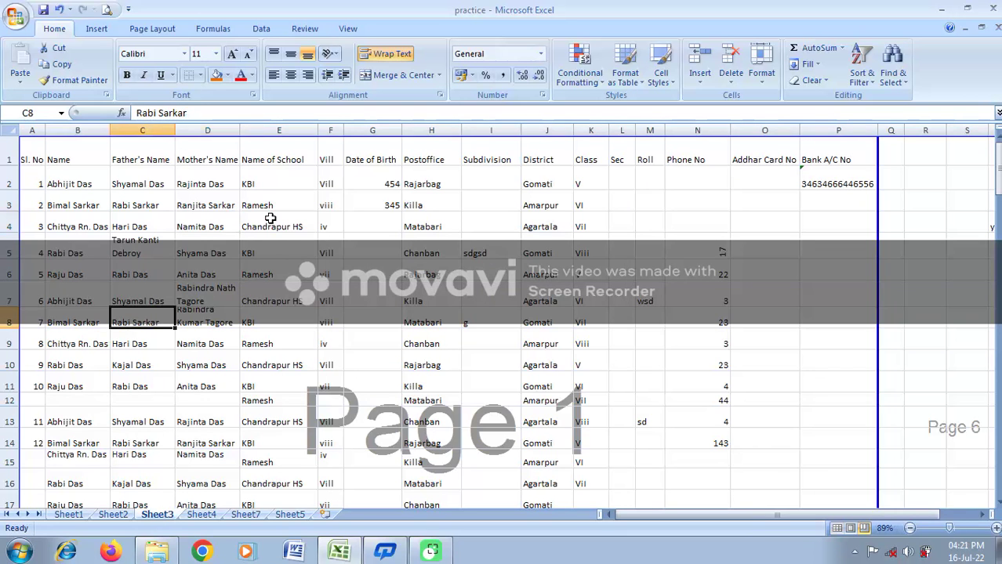
scroll(271, 218, "down", 3)
scroll(271, 219, "up", 3)
left_click(320, 235)
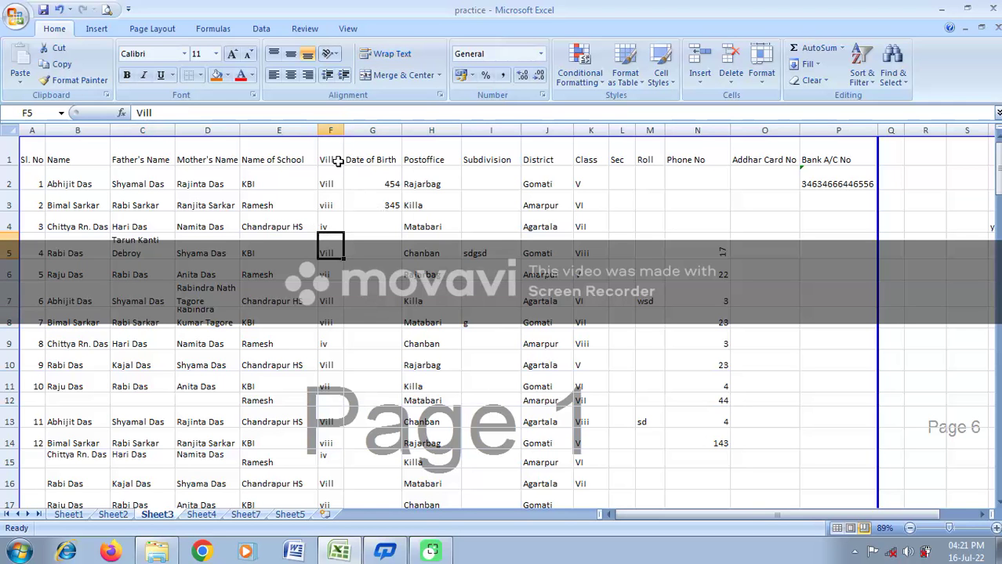
left_click(347, 30)
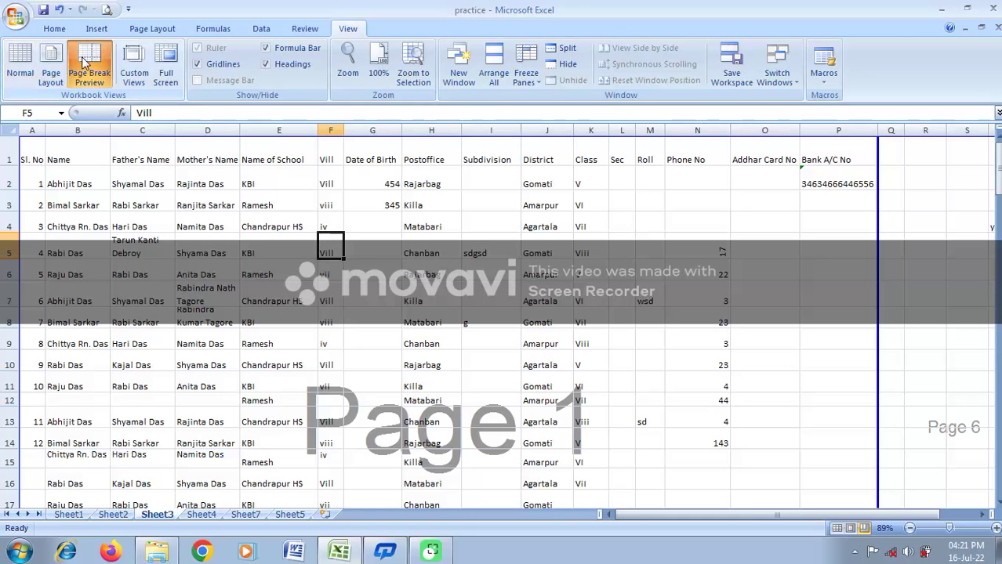
left_click(21, 67)
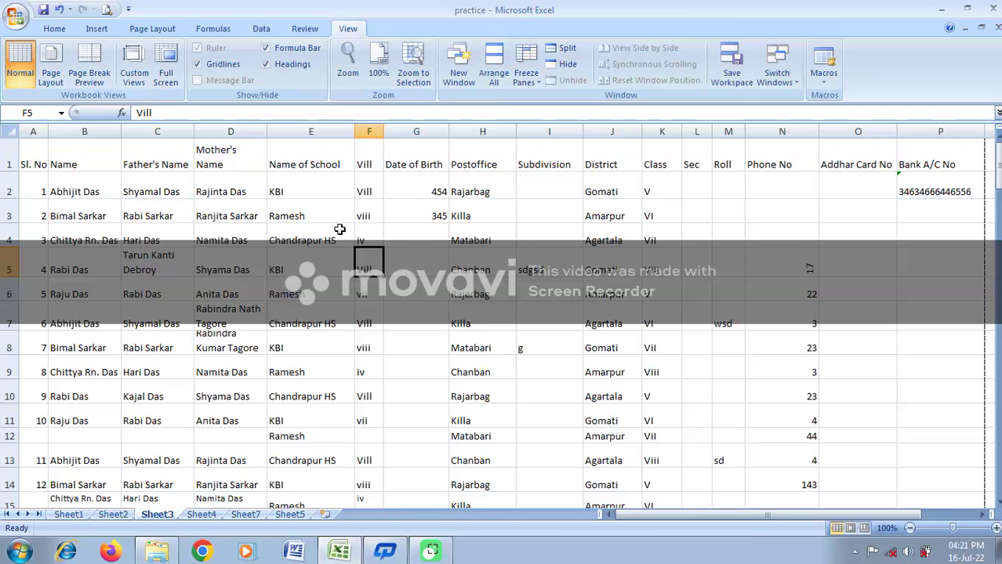
Show Sheet3 in Page Layout view and examine its pages, header and footer areas and page edges
left_click(50, 59)
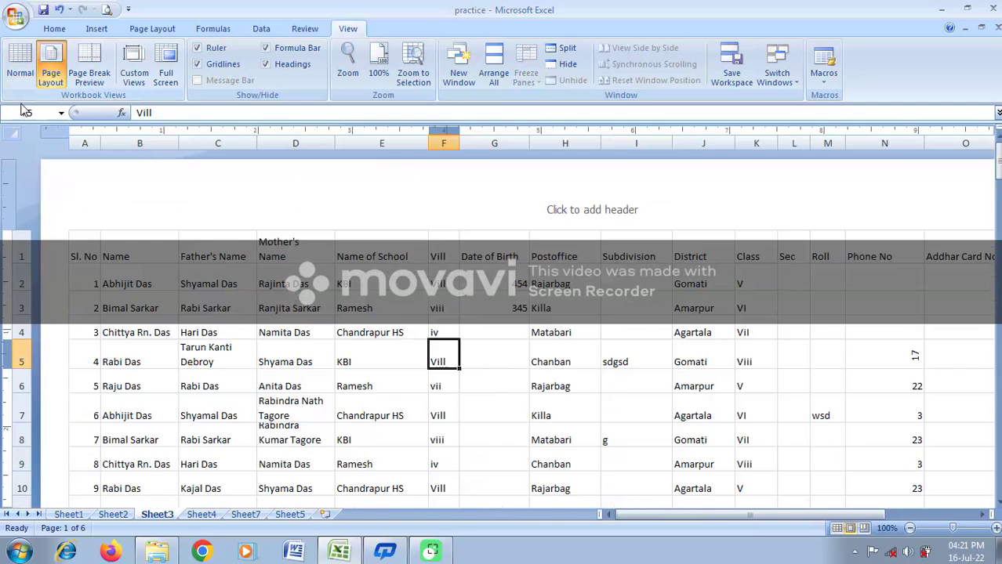
scroll(576, 257, "down", 8)
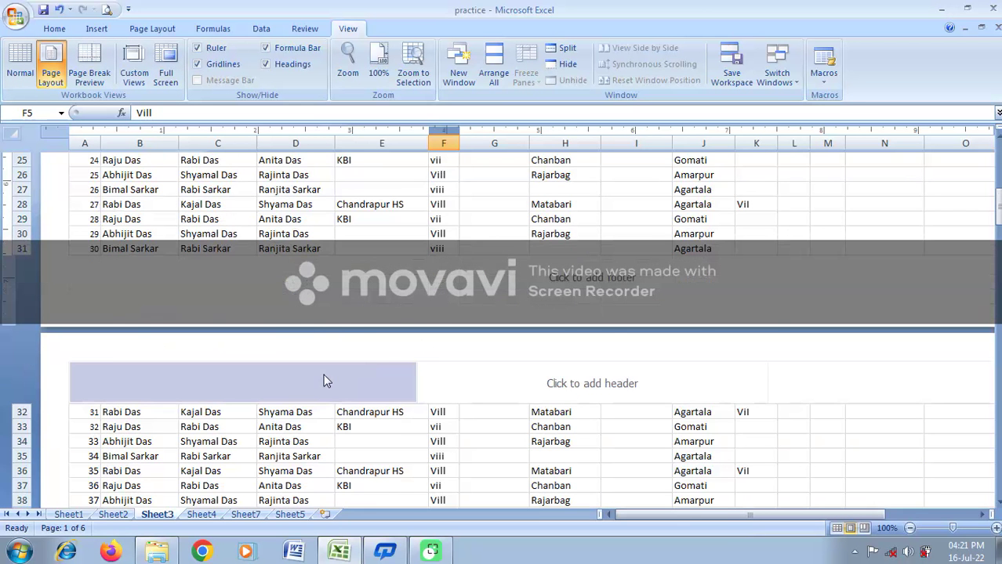
scroll(324, 376, "down", 13)
scroll(327, 368, "down", 17)
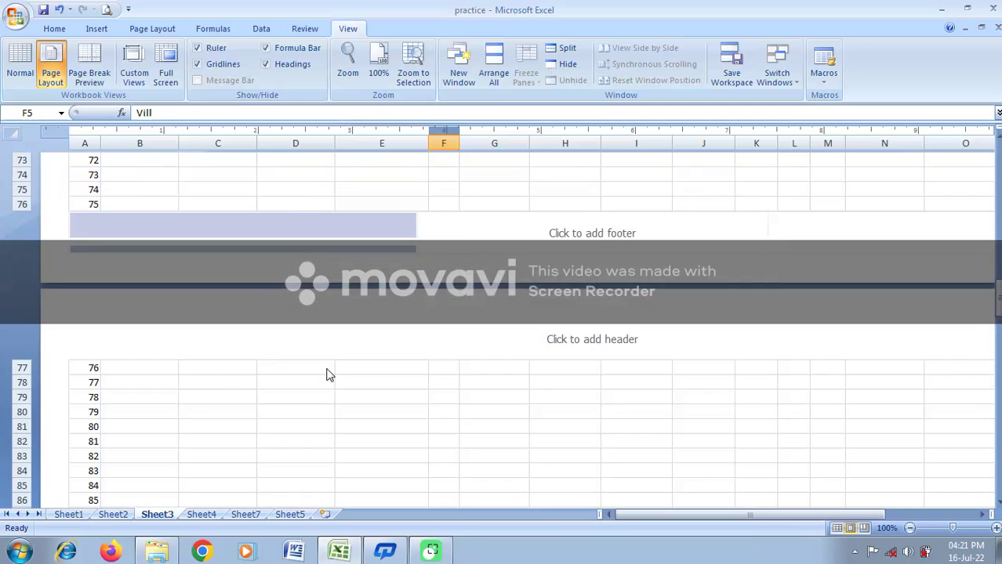
scroll(330, 372, "down", 16)
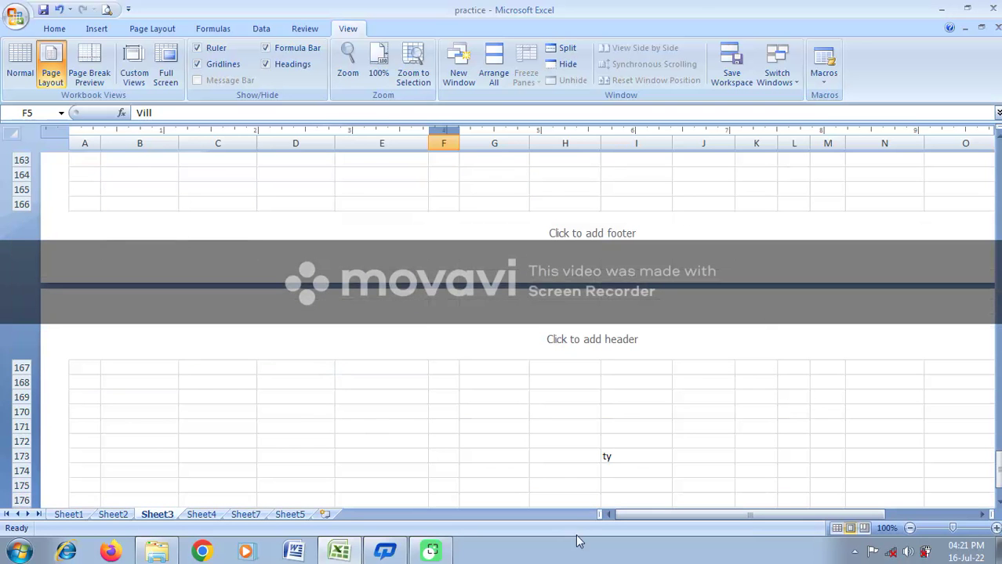
left_click_drag(637, 511, 768, 510)
scroll(744, 298, "up", 15)
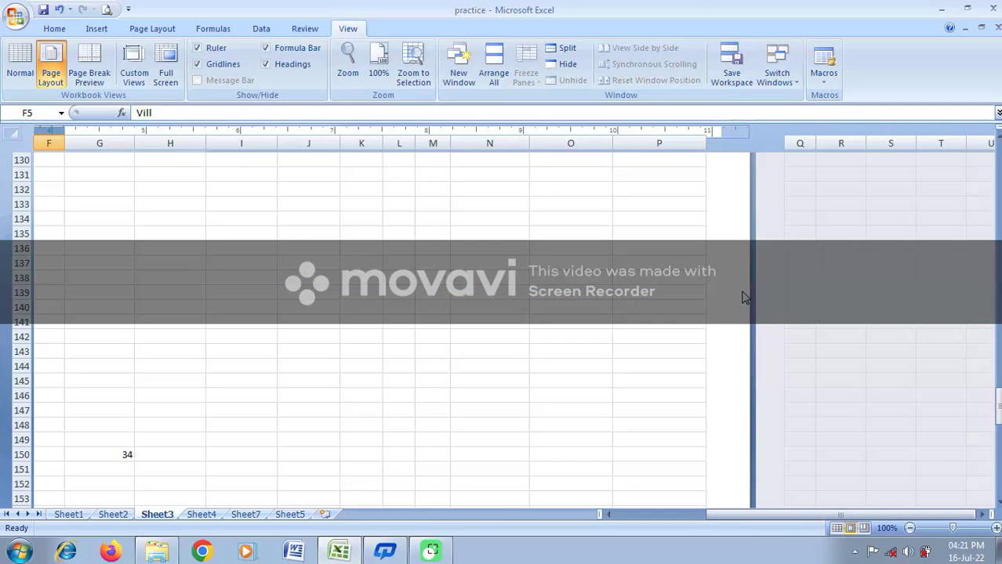
scroll(738, 295, "up", 20)
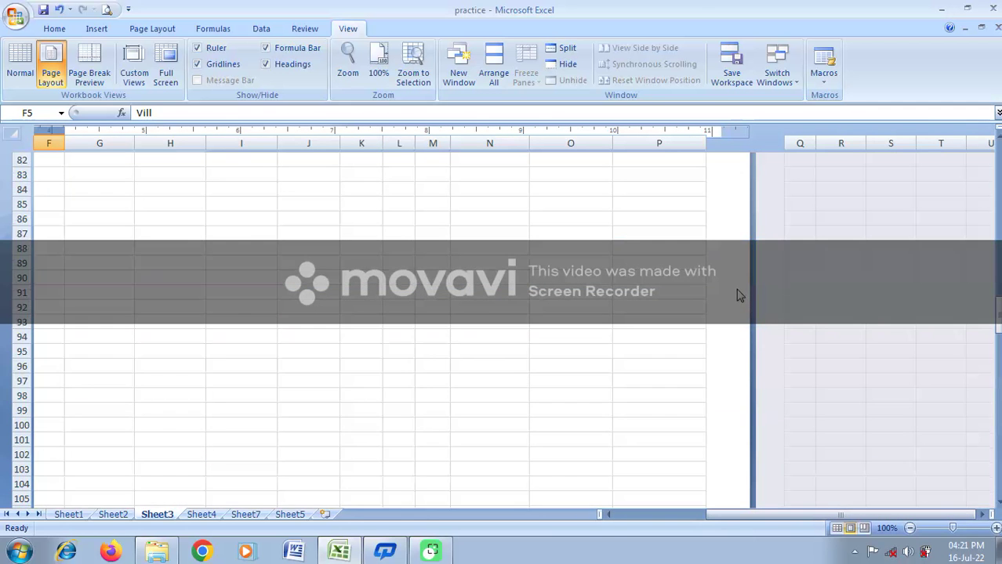
scroll(733, 290, "up", 15)
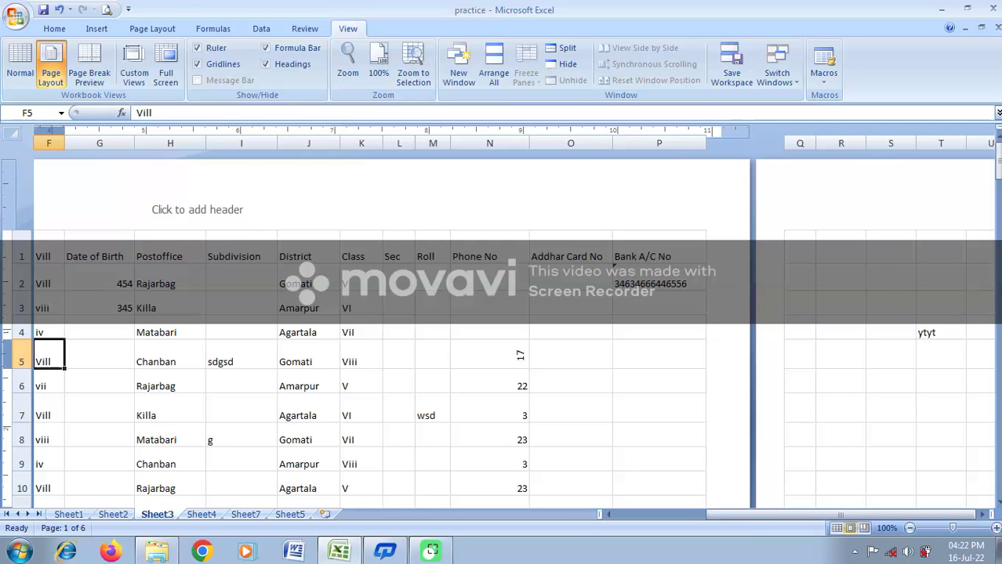
Show Sheet3 in Page Break Preview and examine the page divisions down to the end of the print area
left_click(92, 61)
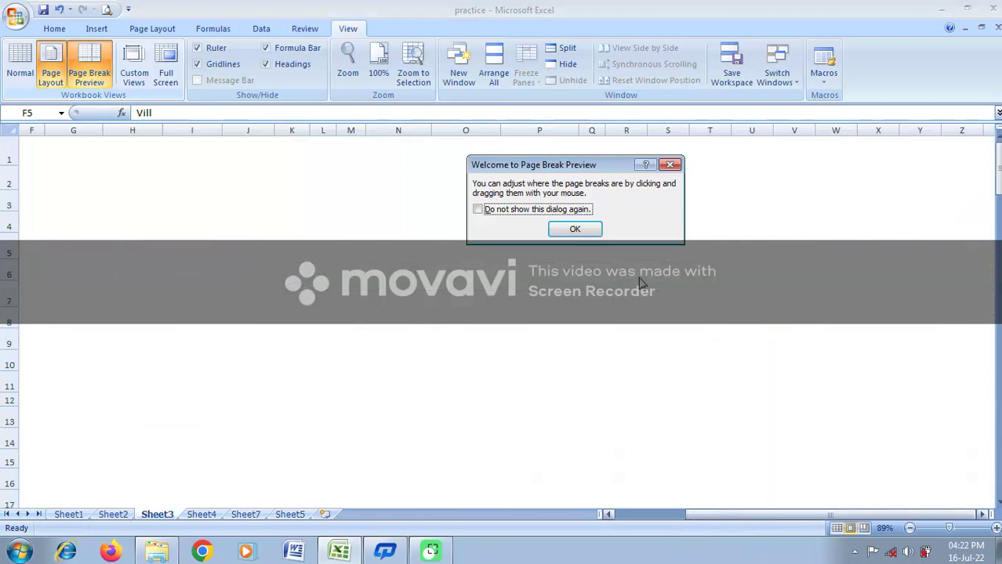
left_click(573, 231)
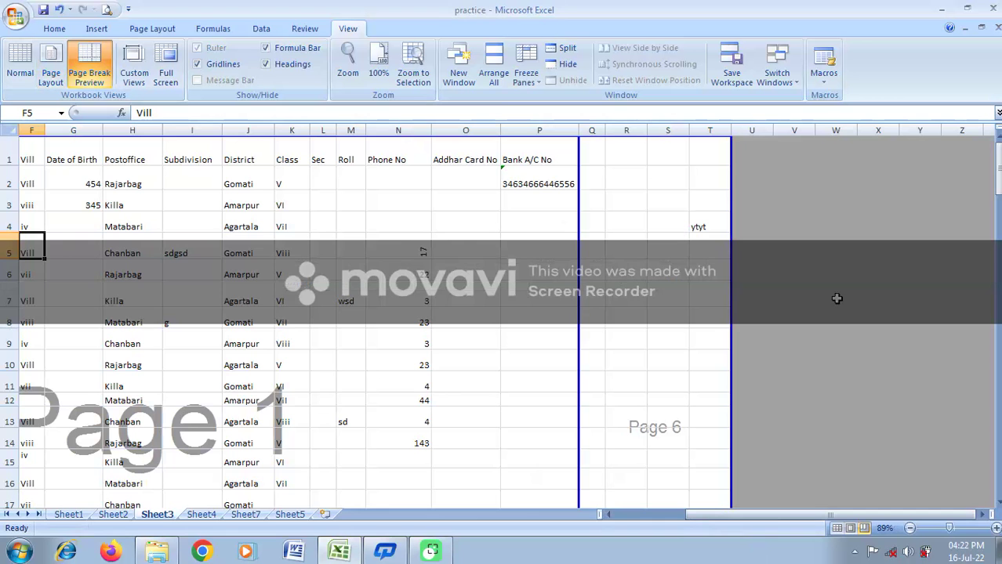
scroll(902, 249, "down", 7)
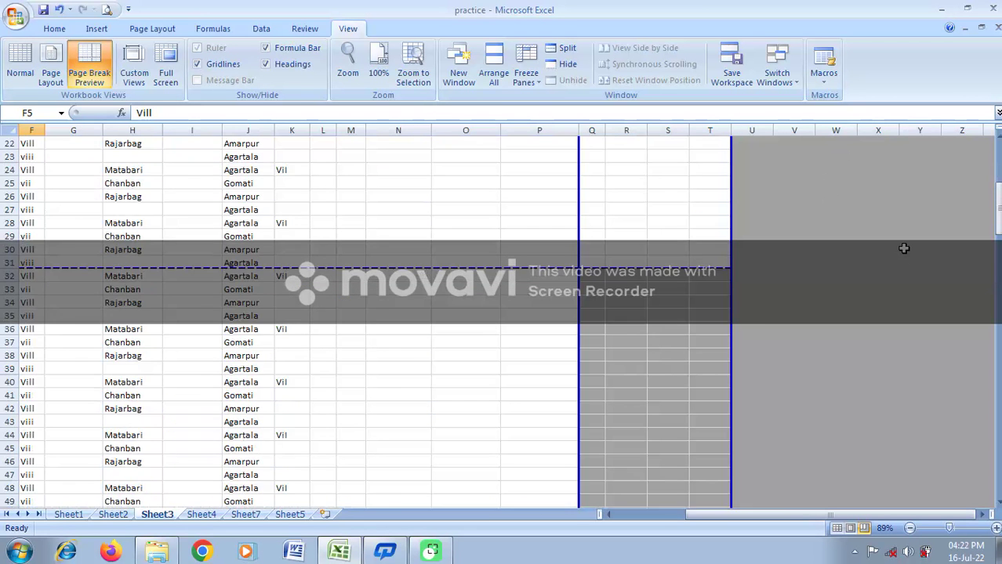
scroll(904, 249, "down", 20)
scroll(904, 249, "down", 18)
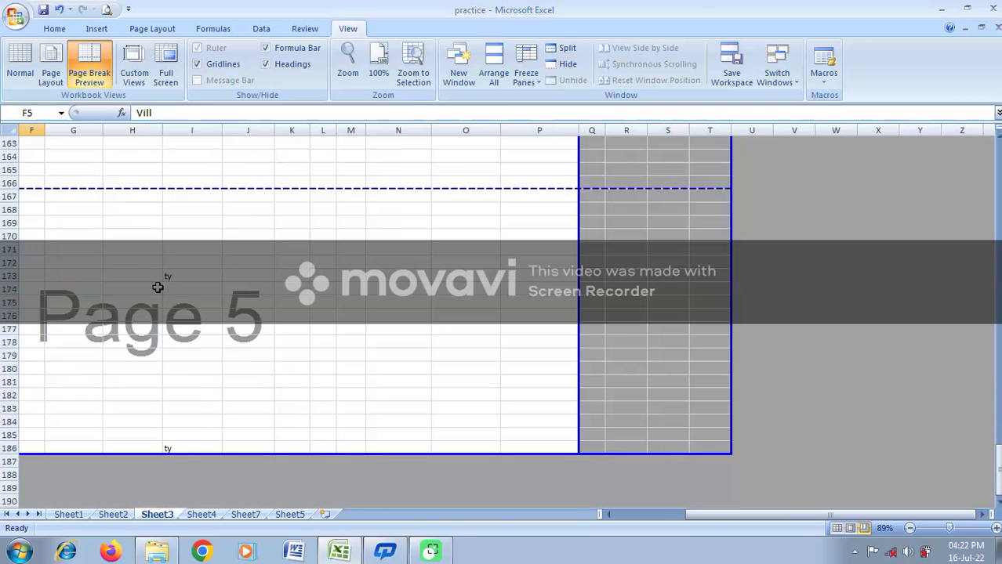
scroll(242, 485, "down", 8)
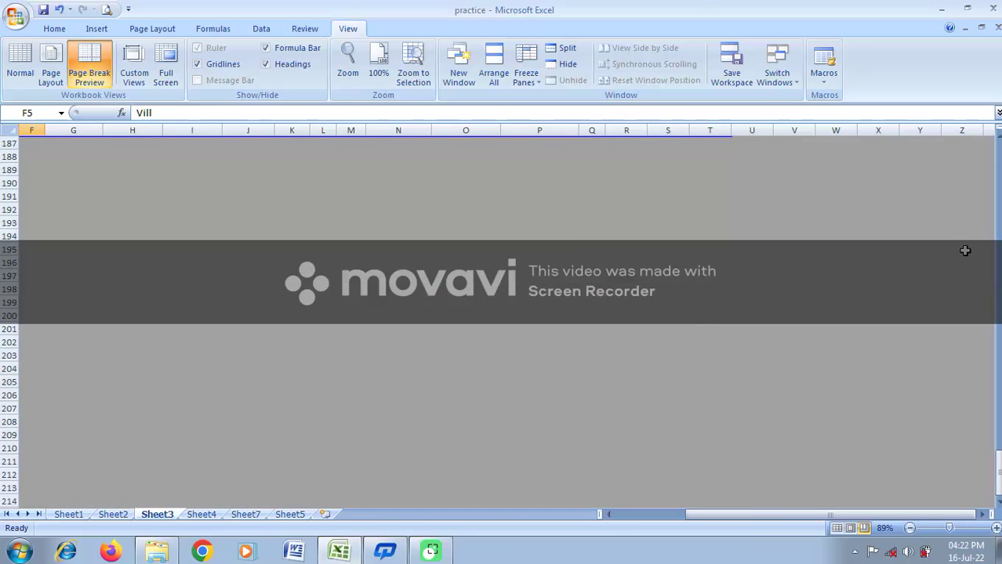
Examine the numbered pages, page break lines and grey area outside the print range on Sheet3
scroll(527, 372, "up", 9)
scroll(529, 370, "up", 10)
left_click(860, 318)
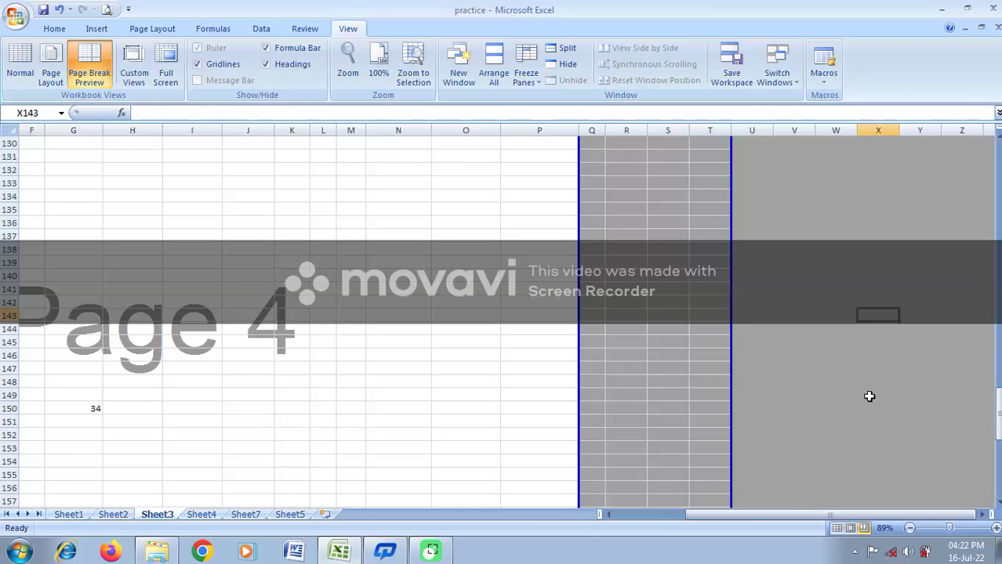
scroll(868, 395, "up", 20)
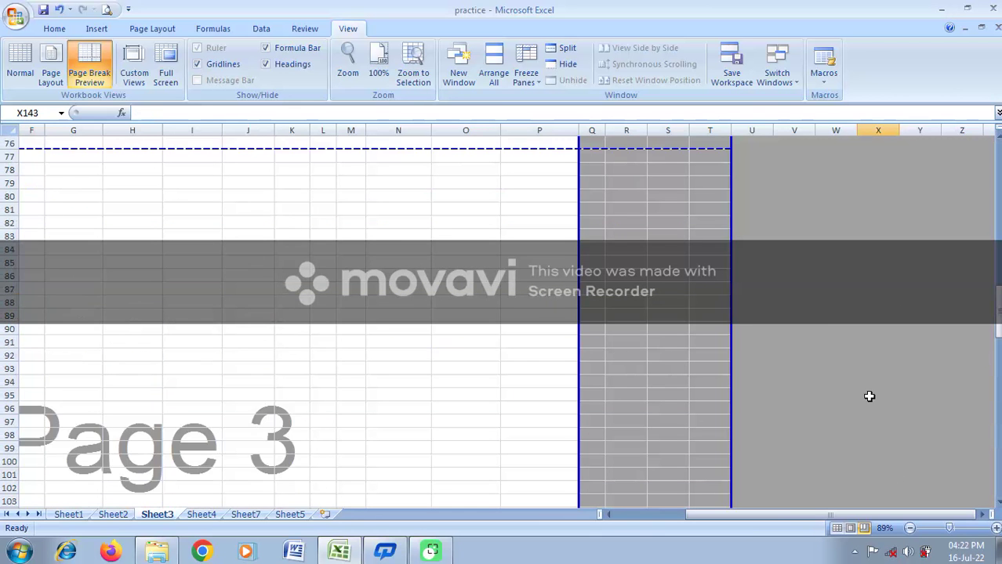
scroll(870, 396, "up", 5)
scroll(870, 396, "up", 9)
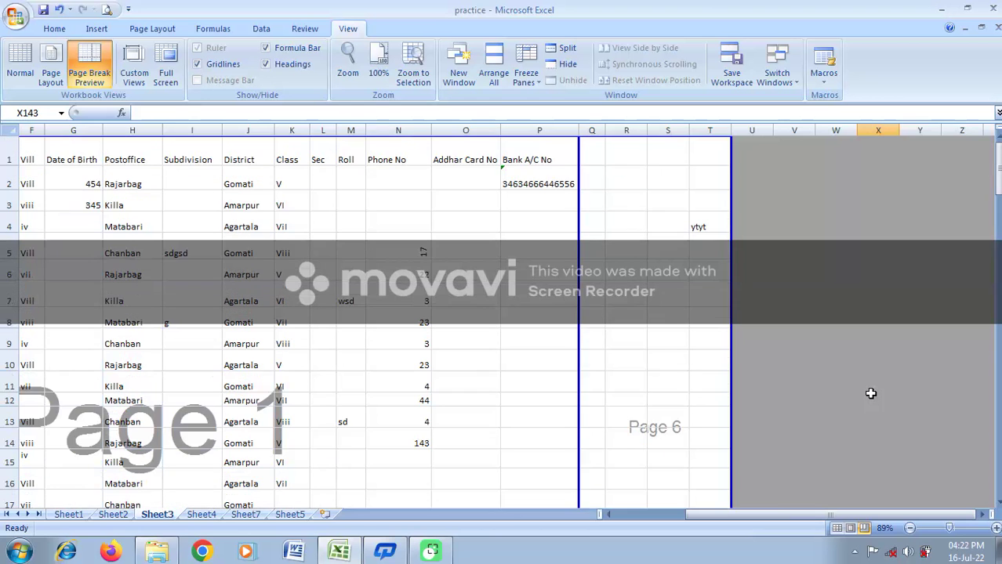
scroll(870, 392, "down", 6)
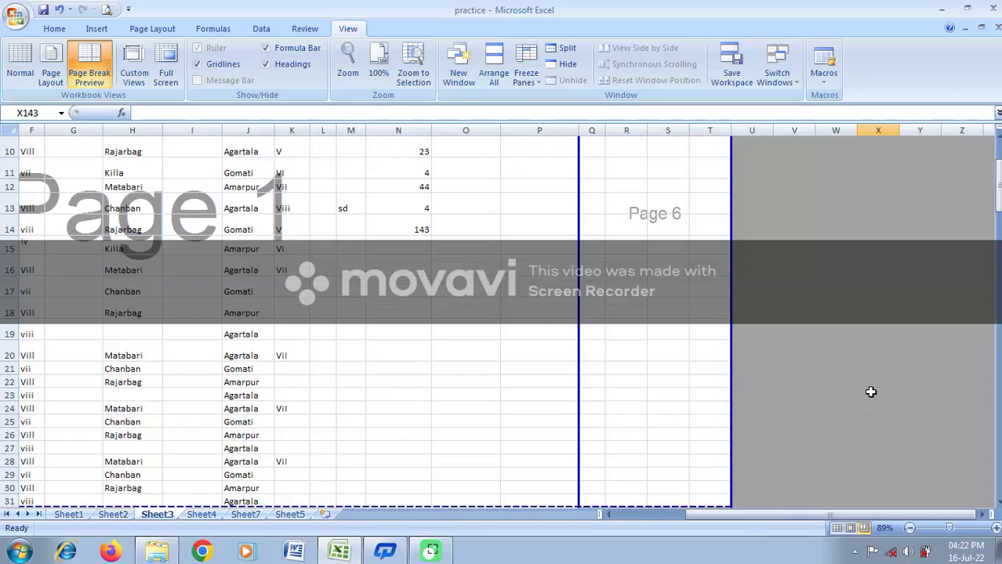
scroll(870, 391, "up", 6)
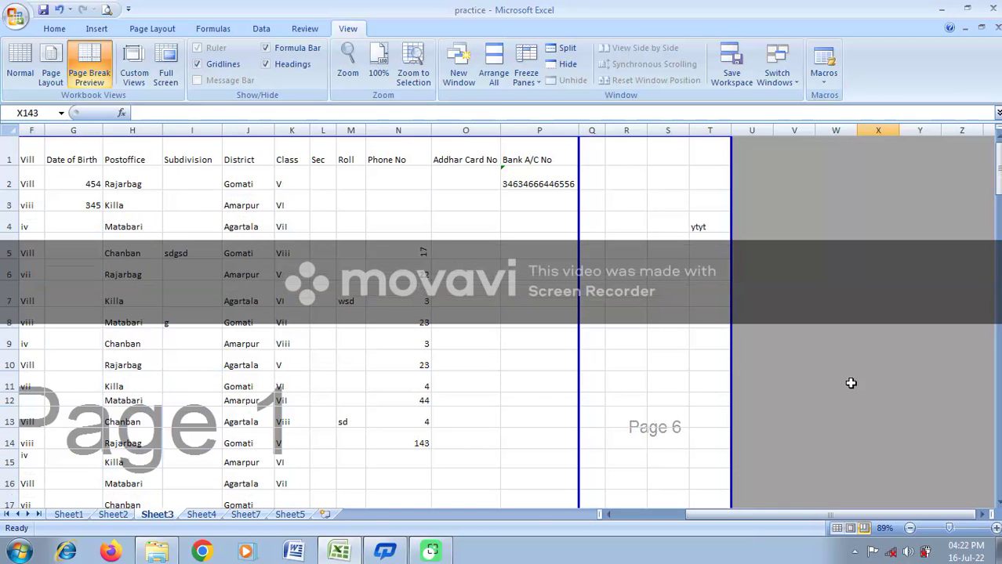
scroll(299, 397, "down", 4)
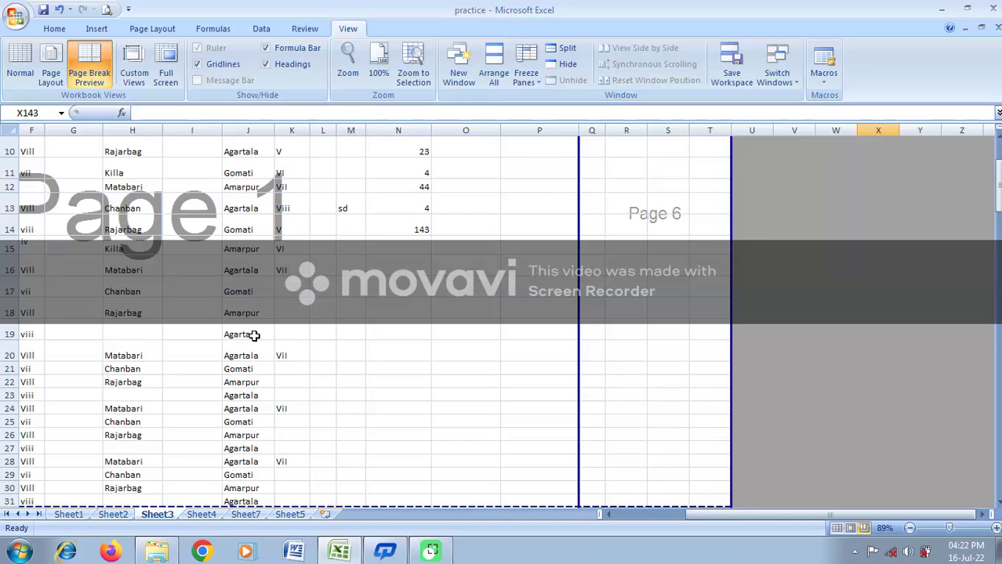
scroll(298, 427, "down", 4)
scroll(299, 380, "down", 5)
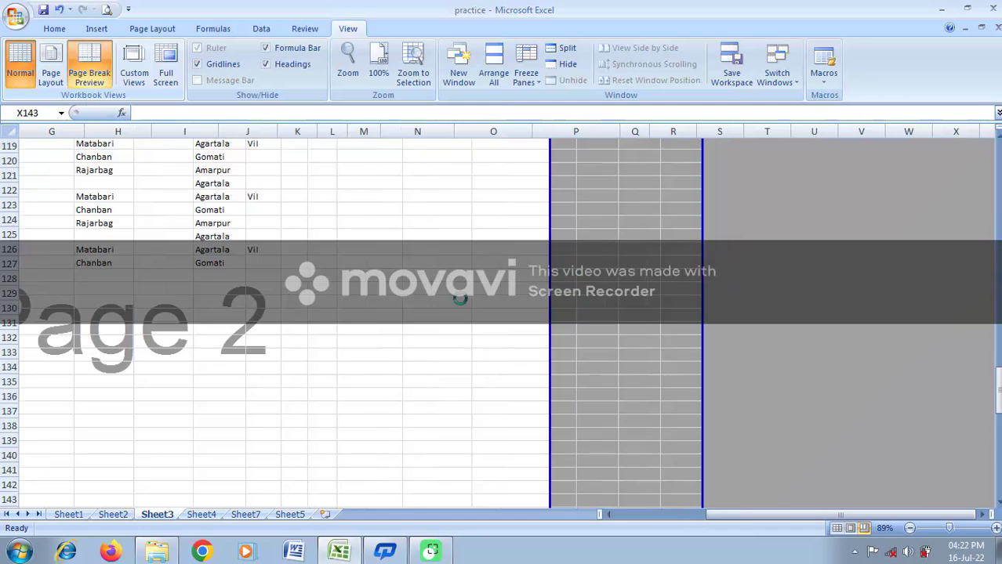
Return Sheet3 to Normal view and open the empty Sheet5
left_click(22, 62)
left_click(289, 514)
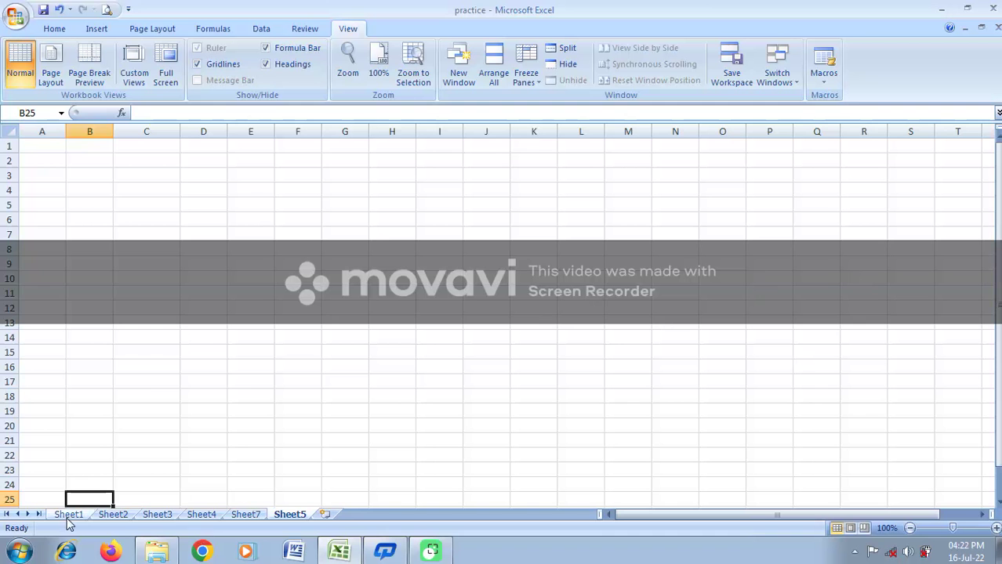
Open Sheet3 in Normal view and examine the dashed page break lines among the data rows
left_click(154, 515)
scroll(427, 325, "up", 20)
scroll(427, 309, "up", 17)
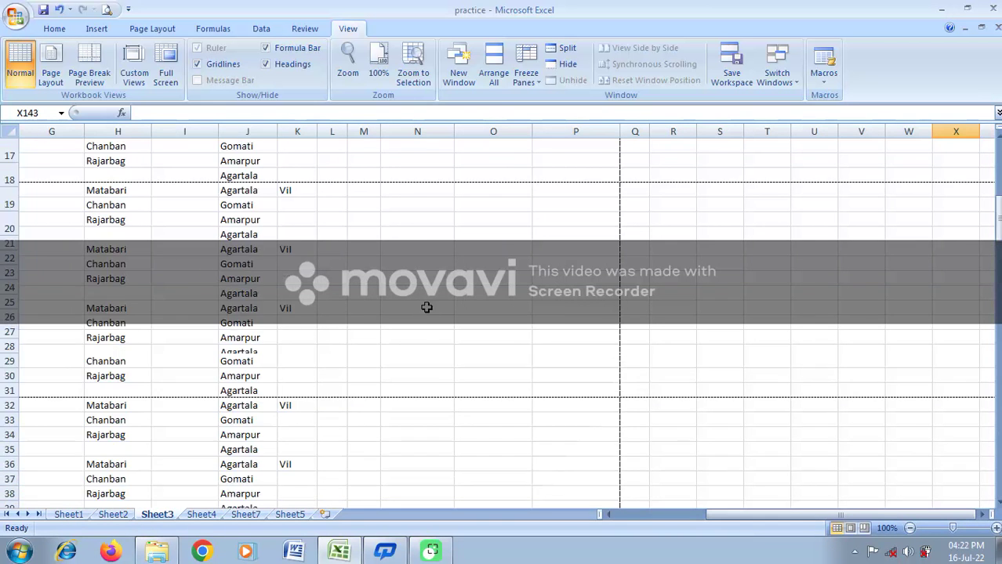
Show Sheet3 in Page Layout view and examine the header area above the first page's columns
left_click(49, 68)
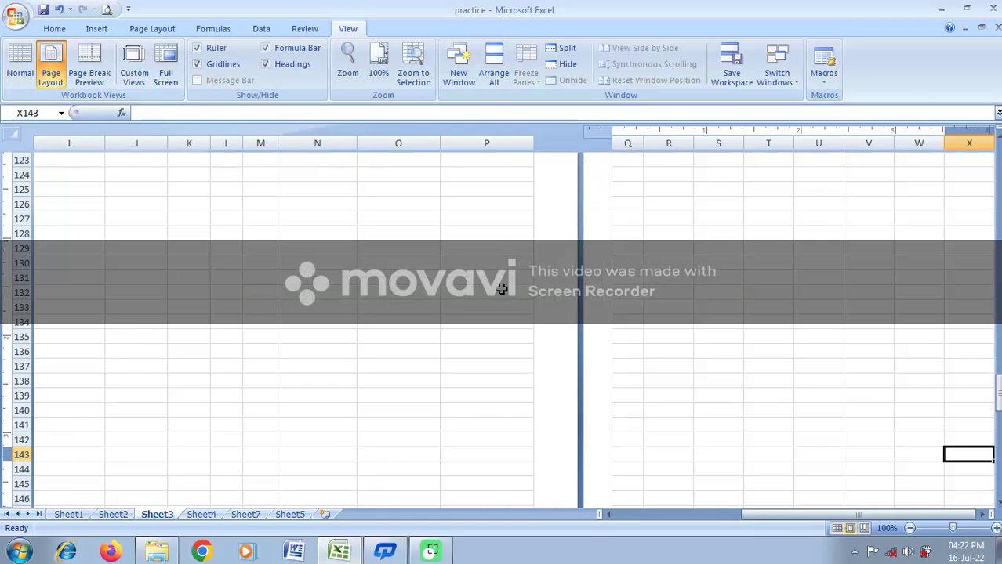
scroll(500, 290, "up", 10)
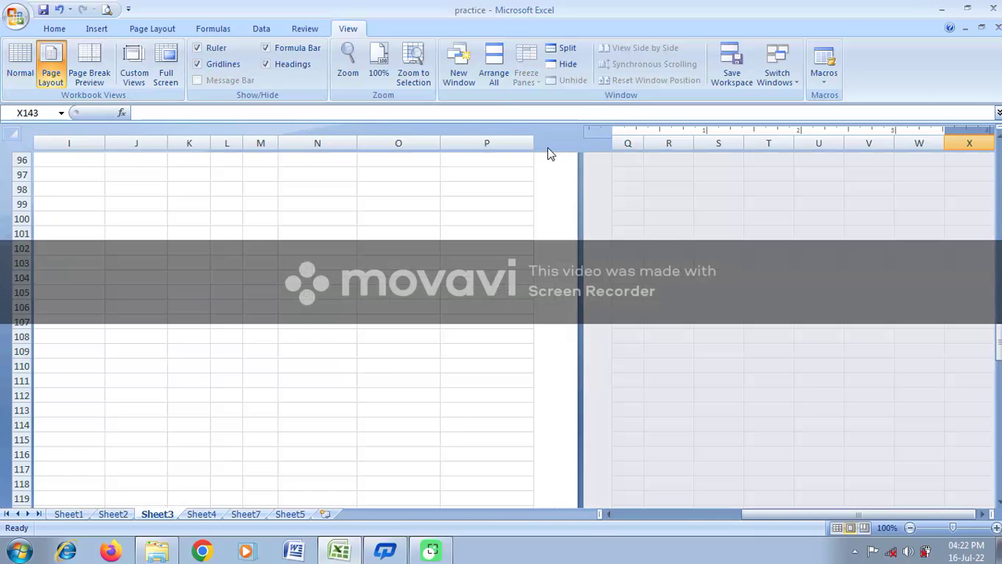
scroll(397, 293, "up", 11)
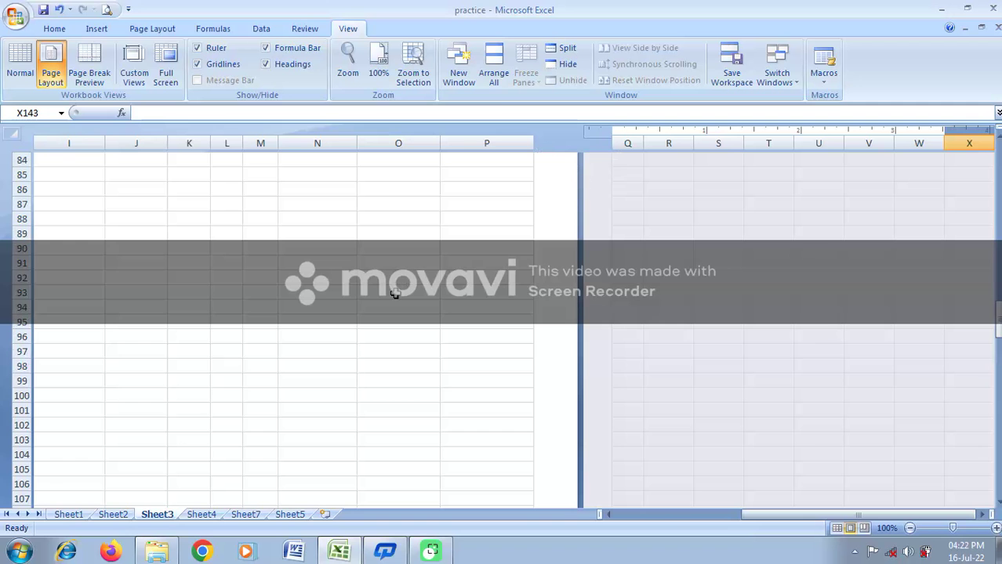
scroll(397, 293, "up", 15)
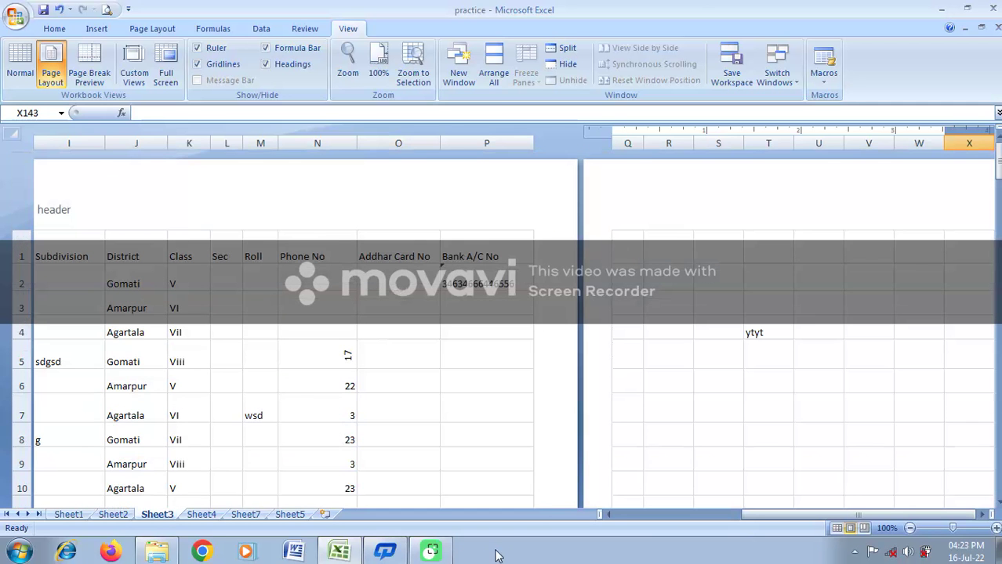
left_click_drag(682, 512, 671, 514)
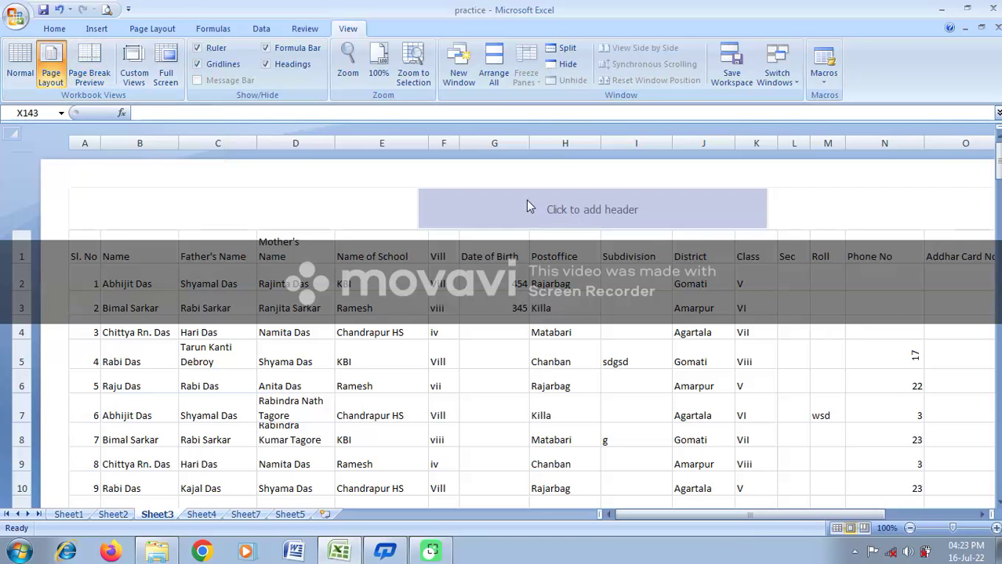
Show Sheet3 in Page Break Preview and examine the numbered pages from Page 1 down to Page 3
left_click(102, 69)
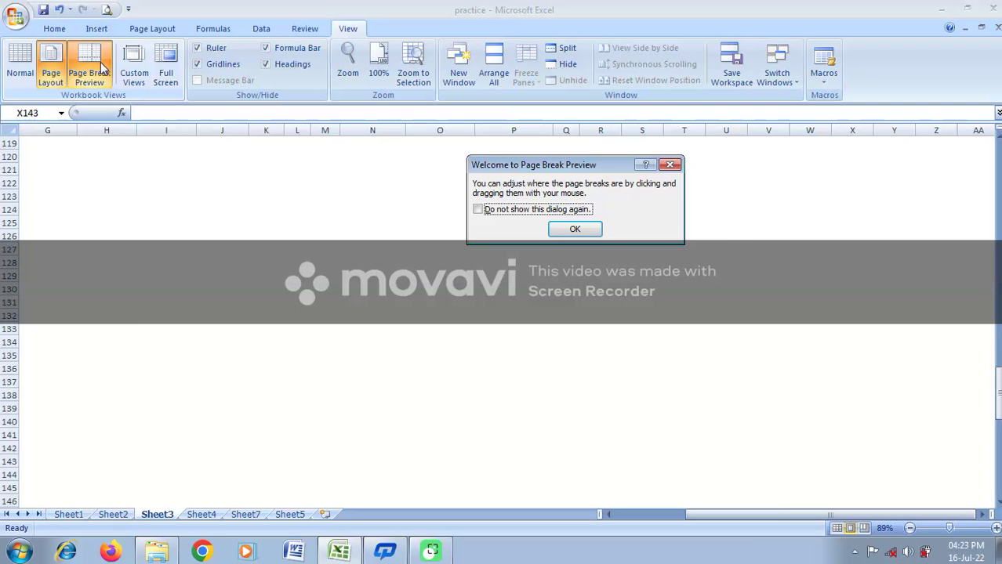
left_click(580, 228)
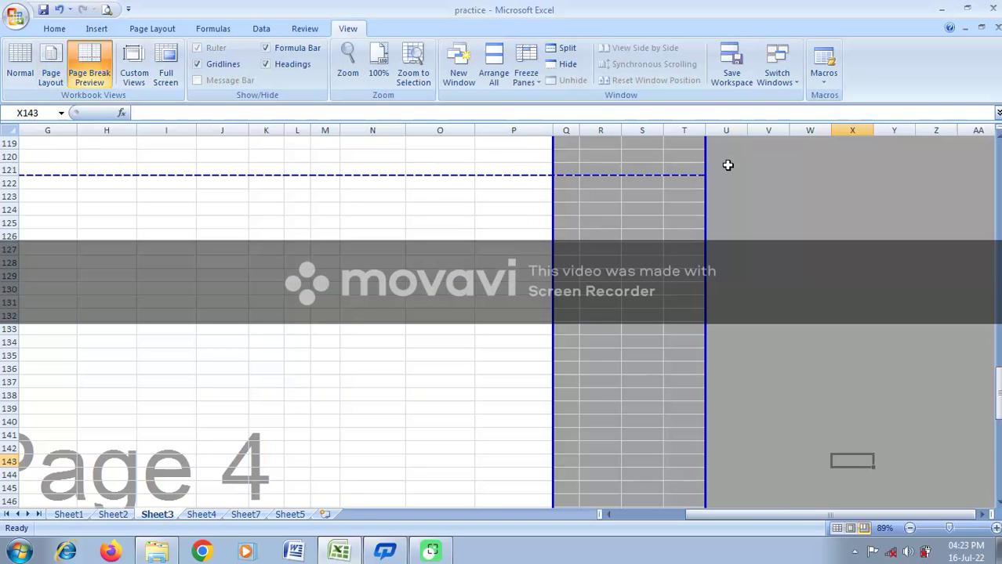
scroll(705, 365, "up", 20)
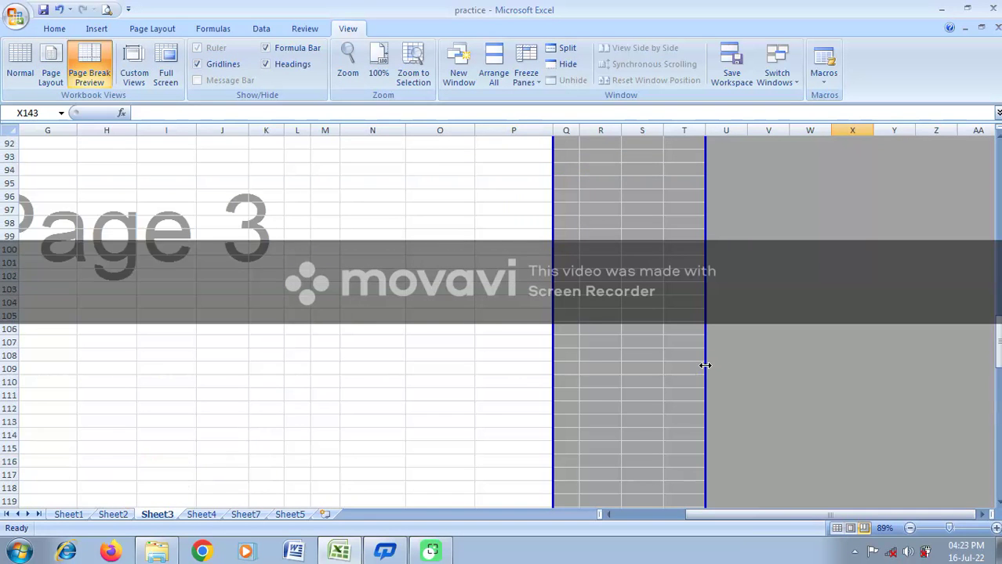
scroll(704, 365, "up", 16)
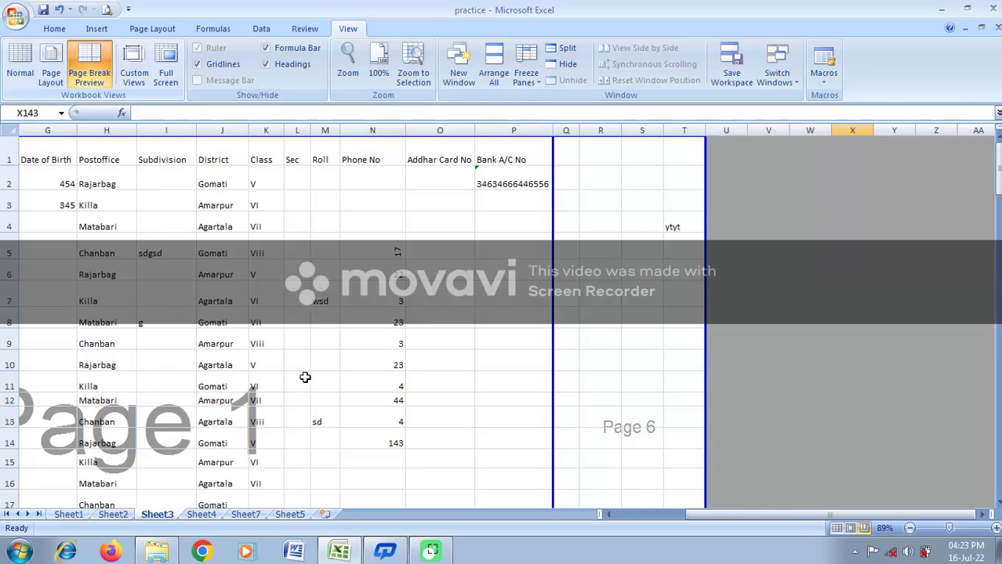
scroll(303, 339, "down", 1)
scroll(258, 342, "down", 2)
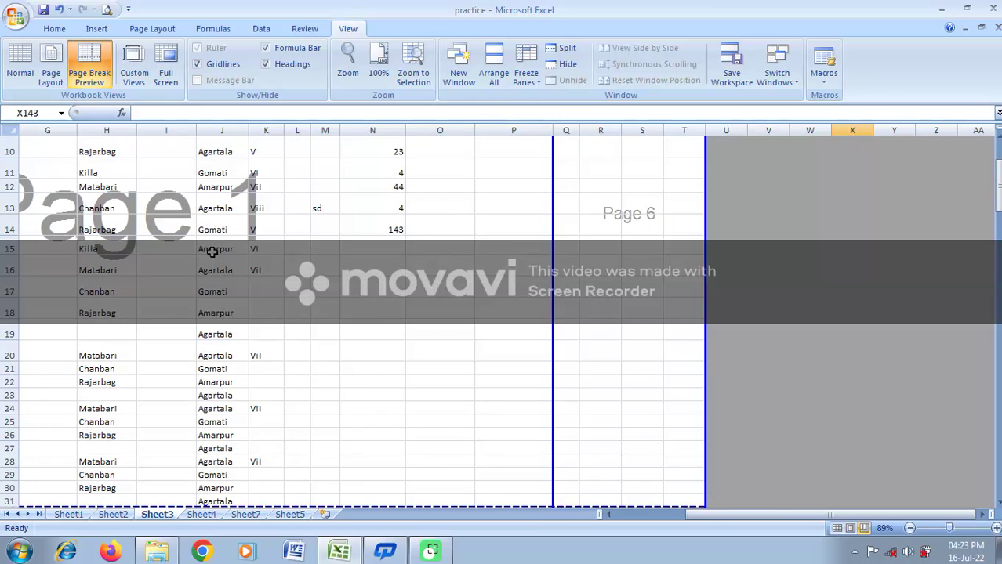
scroll(374, 329, "down", 10)
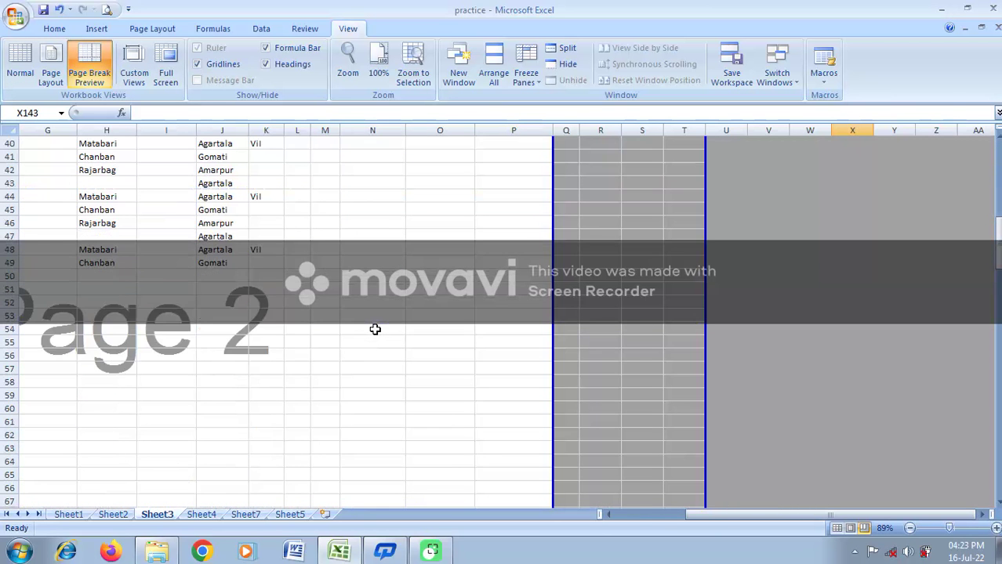
scroll(374, 336, "down", 4)
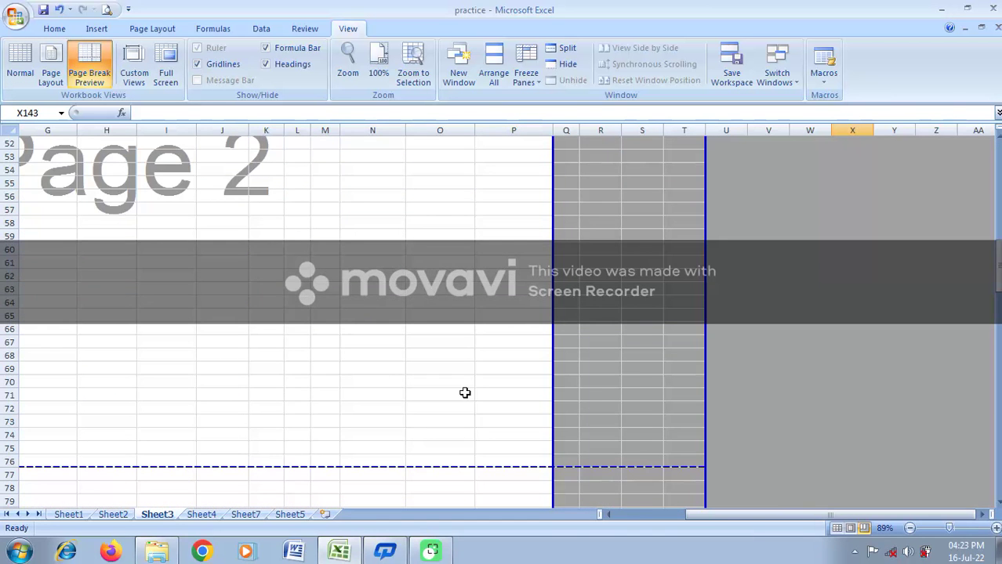
scroll(465, 395, "down", 5)
scroll(465, 395, "down", 7)
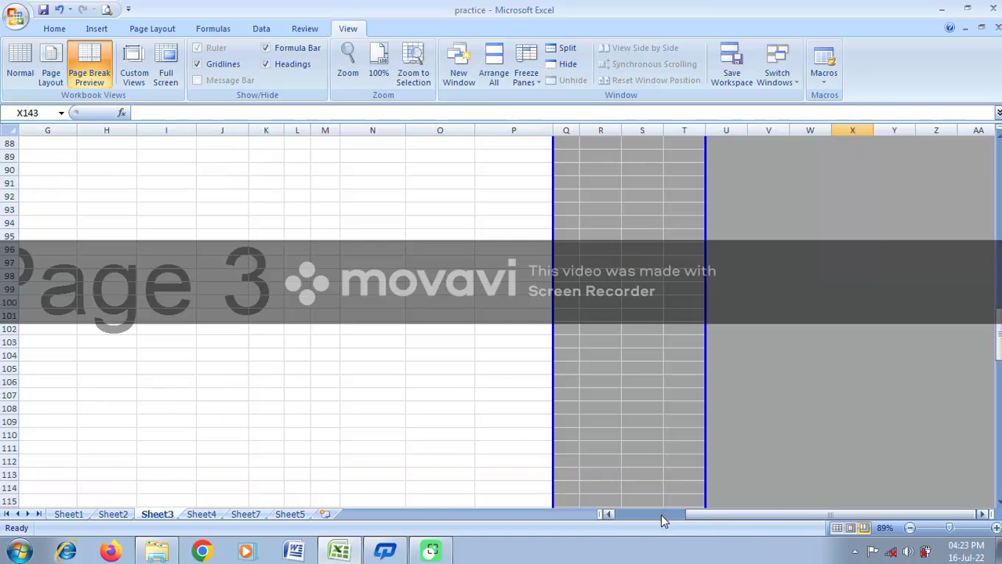
left_click_drag(706, 518, 635, 517)
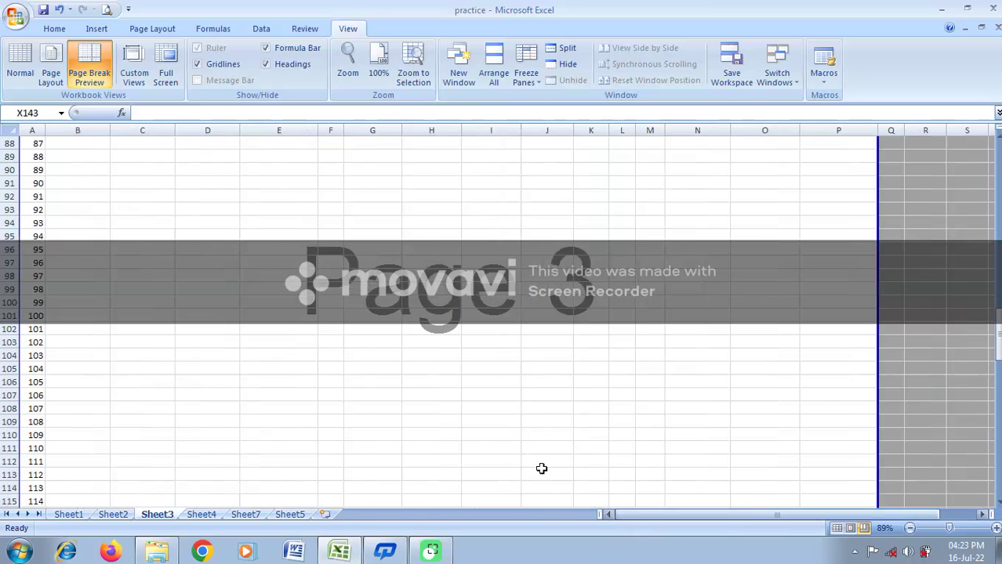
Examine the page breaks from Page 3 to the end of Page 5 and the grey area below the print range
scroll(492, 375, "up", 4)
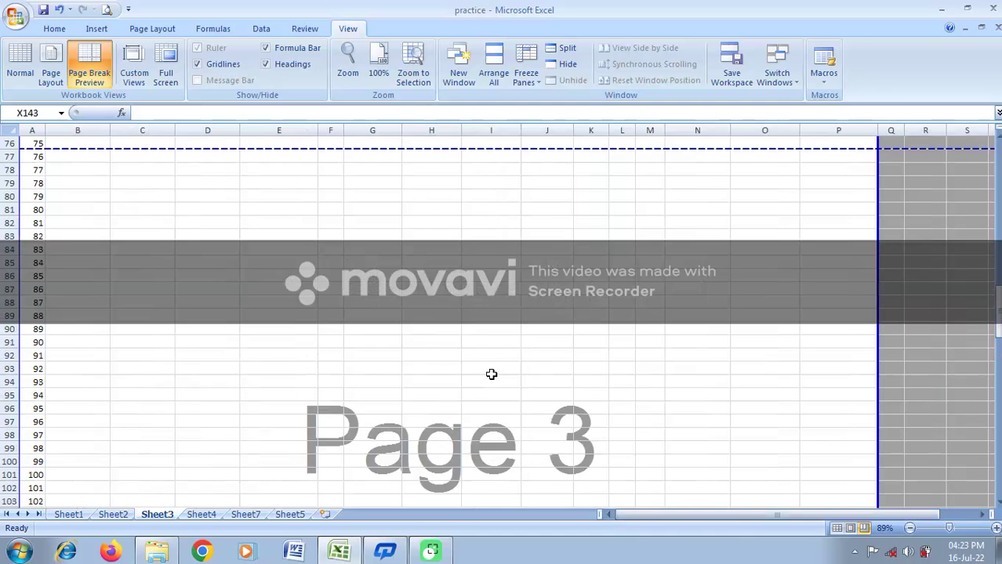
scroll(492, 375, "down", 3)
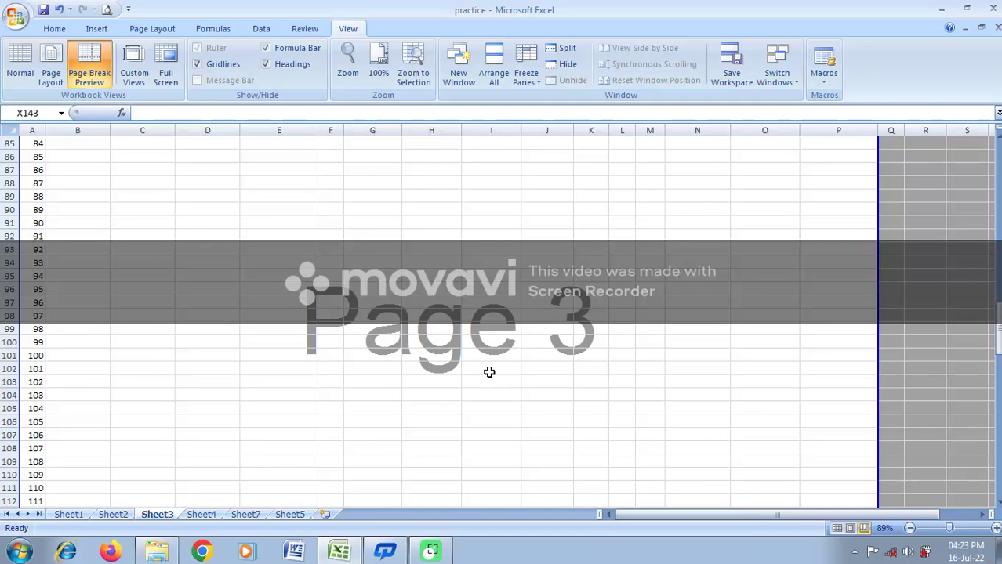
scroll(489, 372, "down", 4)
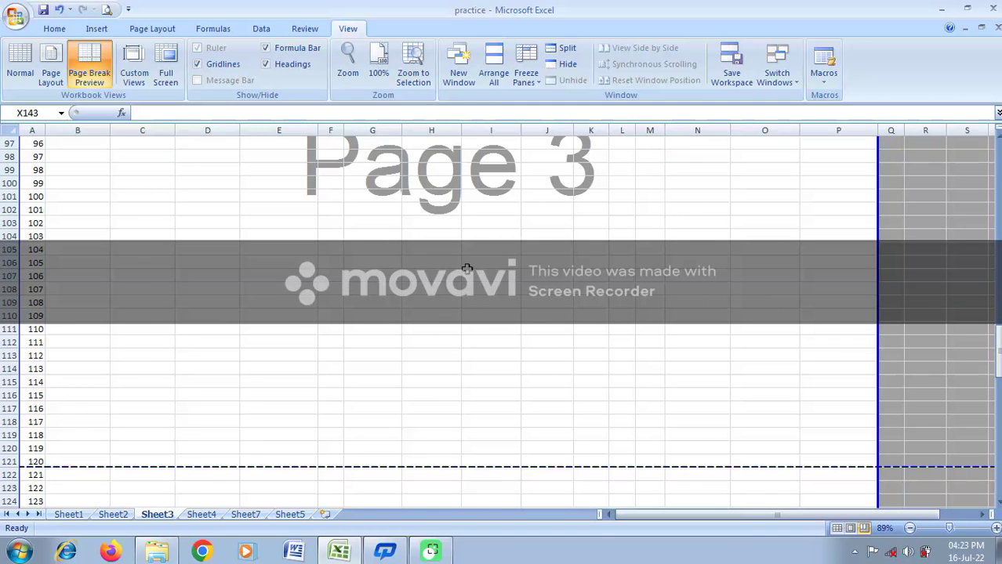
scroll(465, 269, "down", 4)
scroll(467, 268, "down", 9)
scroll(466, 268, "down", 13)
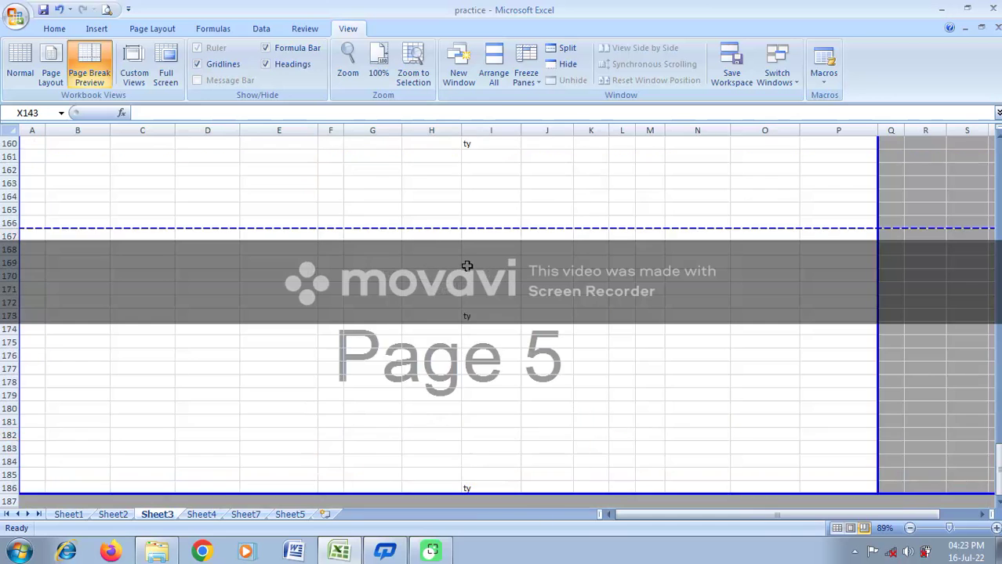
scroll(466, 267, "up", 5)
scroll(467, 267, "down", 4)
scroll(466, 267, "up", 4)
scroll(466, 266, "down", 3)
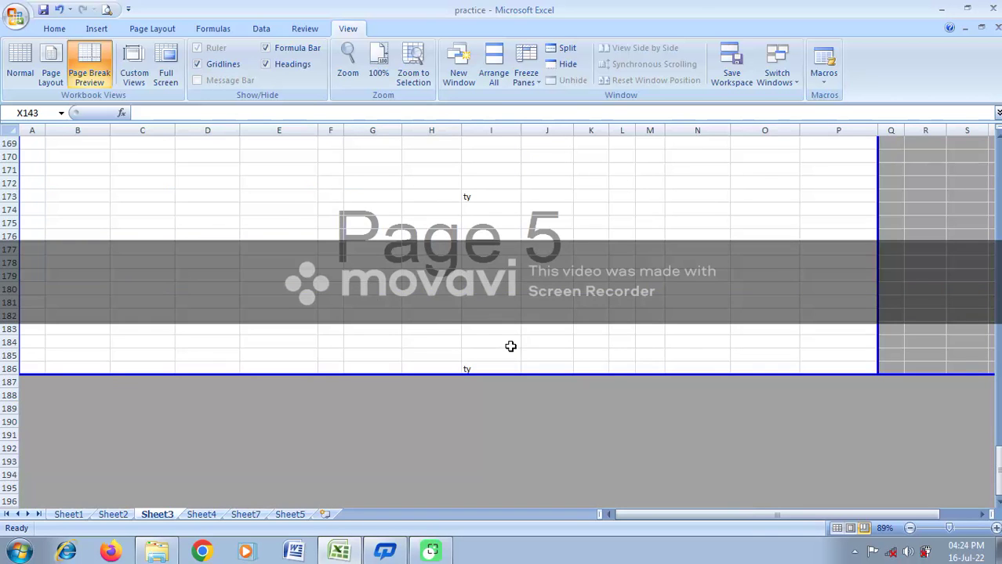
scroll(506, 376, "down", 5)
scroll(520, 374, "up", 5)
scroll(522, 369, "down", 8)
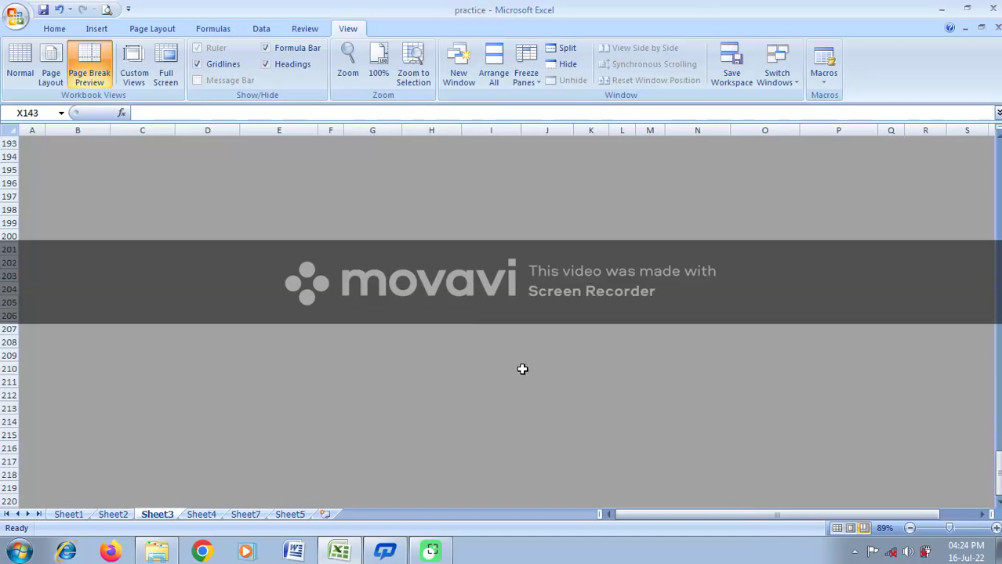
scroll(485, 374, "up", 10)
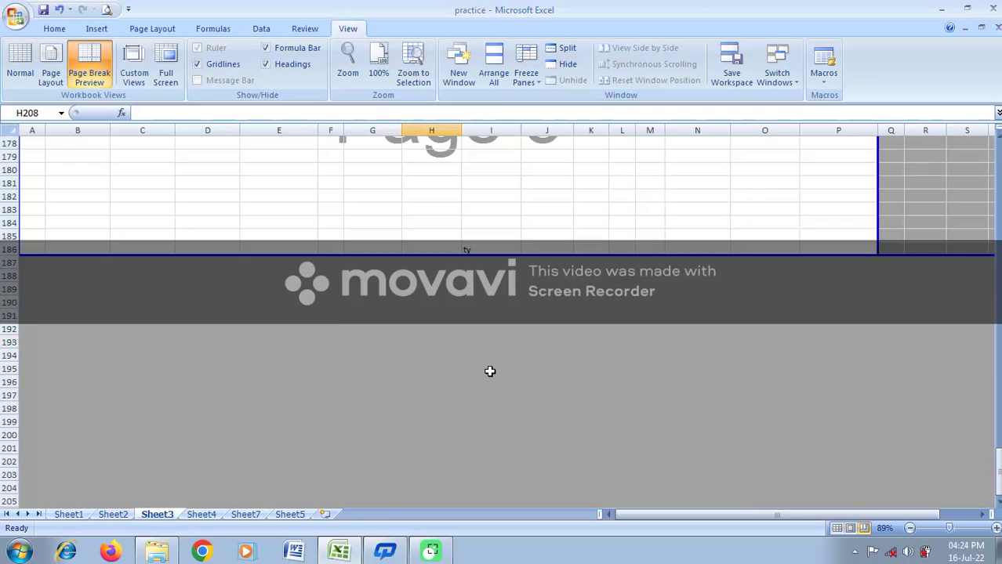
Examine Page 1 and Page 2 at the start of Sheet3 and the break line between them
scroll(526, 316, "up", 20)
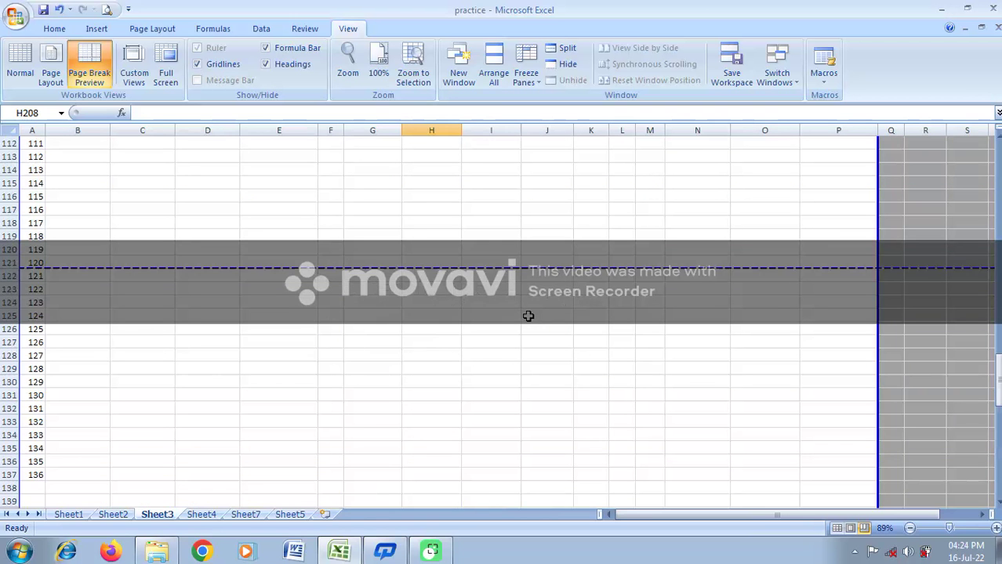
scroll(985, 258, "up", 20)
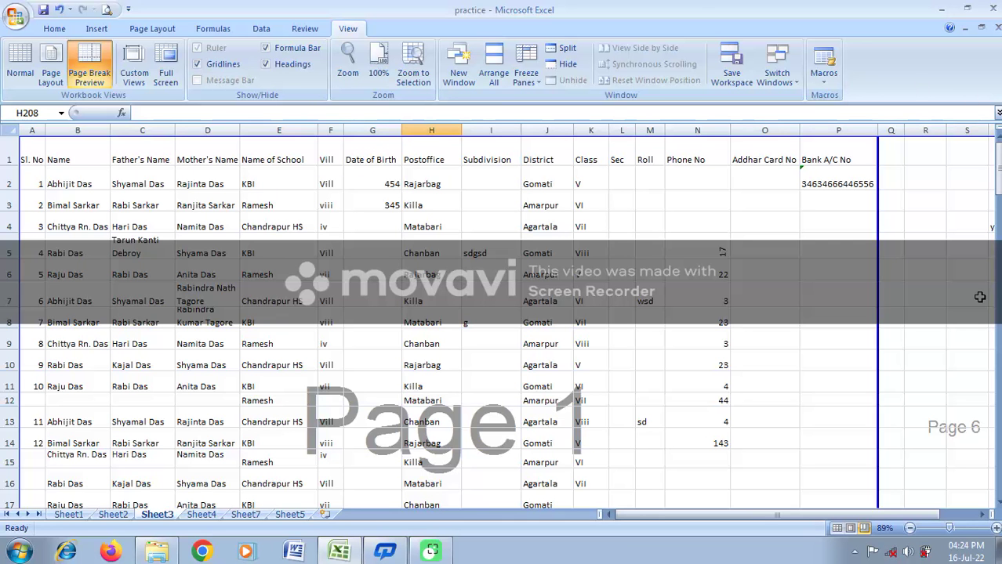
scroll(766, 407, "down", 12)
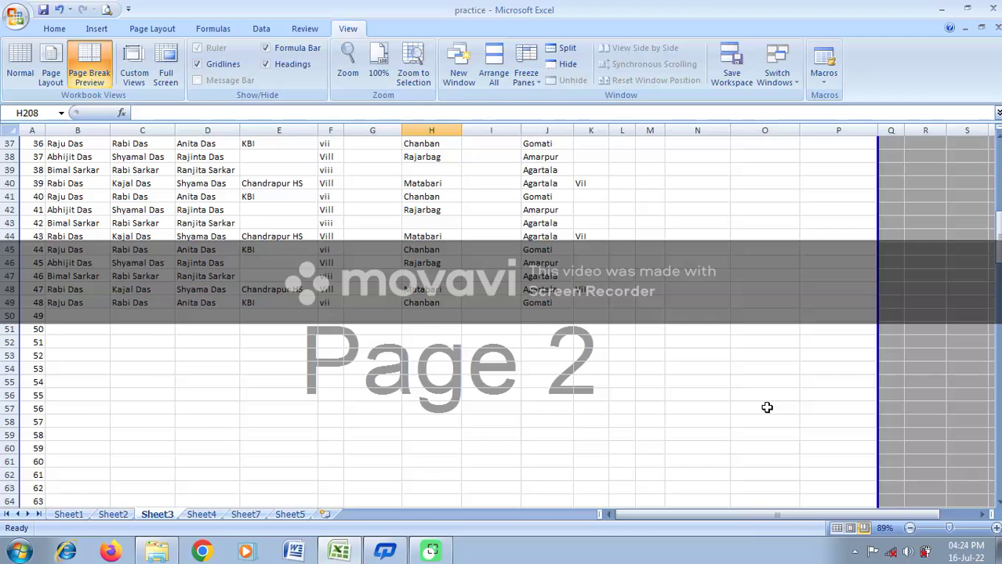
scroll(767, 406, "up", 12)
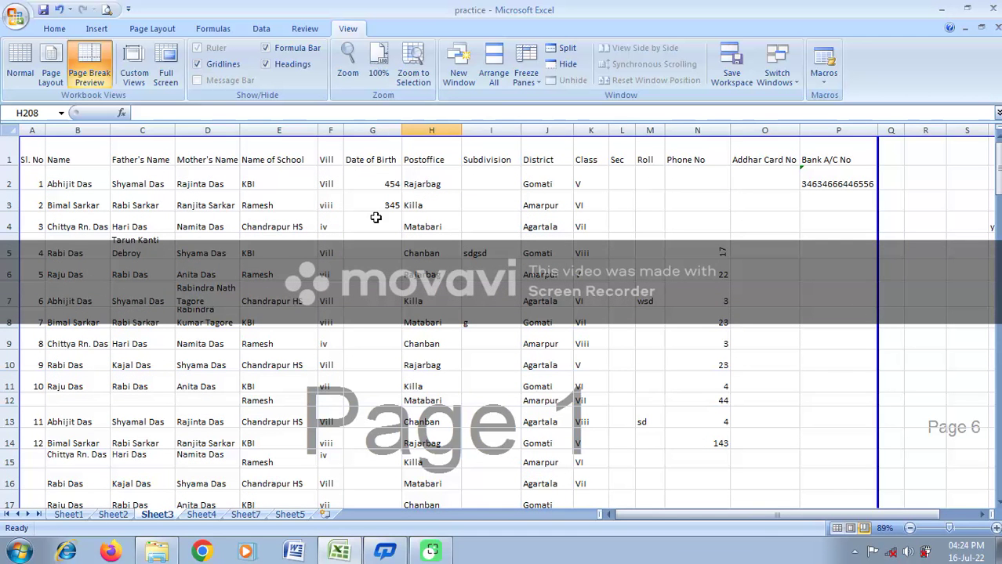
scroll(375, 218, "down", 10)
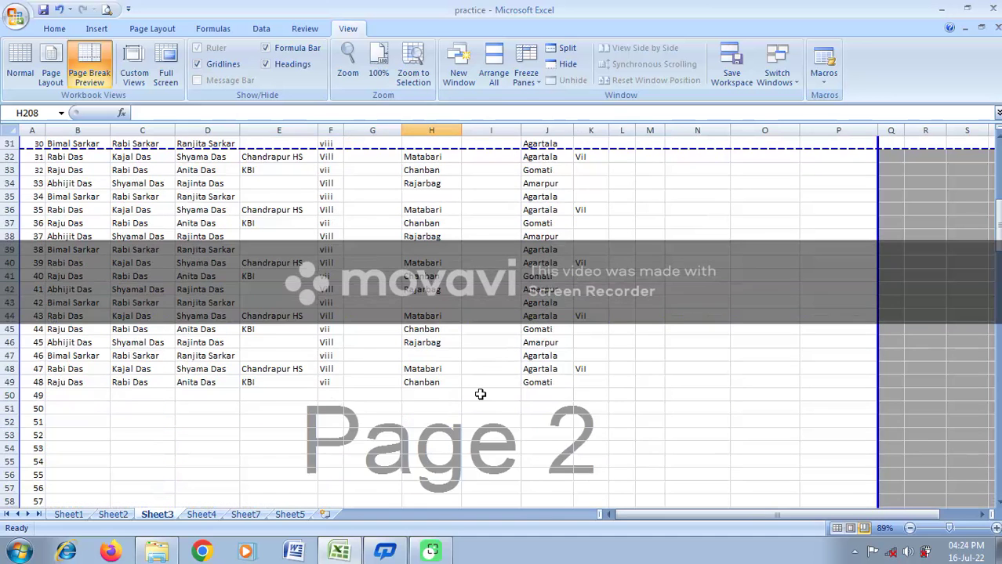
Enter "gh" in cell H203, in the grey area below the last page, to extend the print range
scroll(481, 394, "down", 20)
scroll(480, 397, "down", 20)
left_click(437, 399)
type("gh")
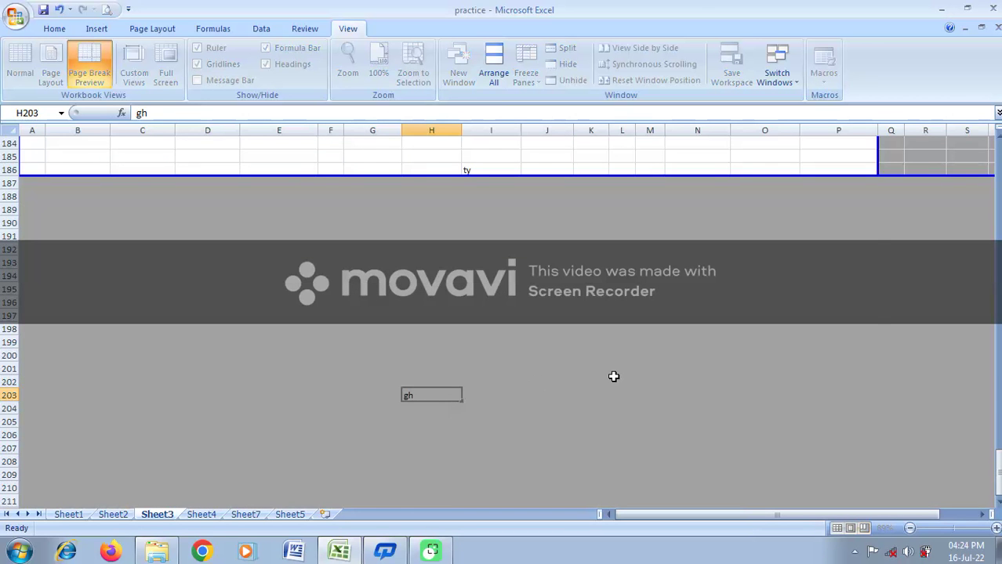
left_click(507, 430)
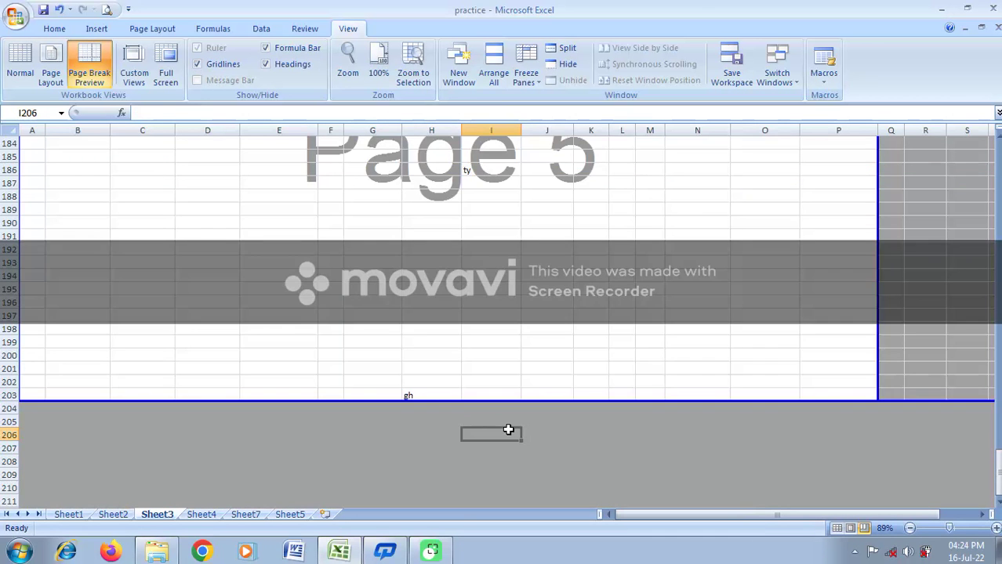
Enter "fgh" in cell H215, below the extended print range, to add another page
scroll(508, 429, "down", 4)
left_click(438, 390)
type("fgh")
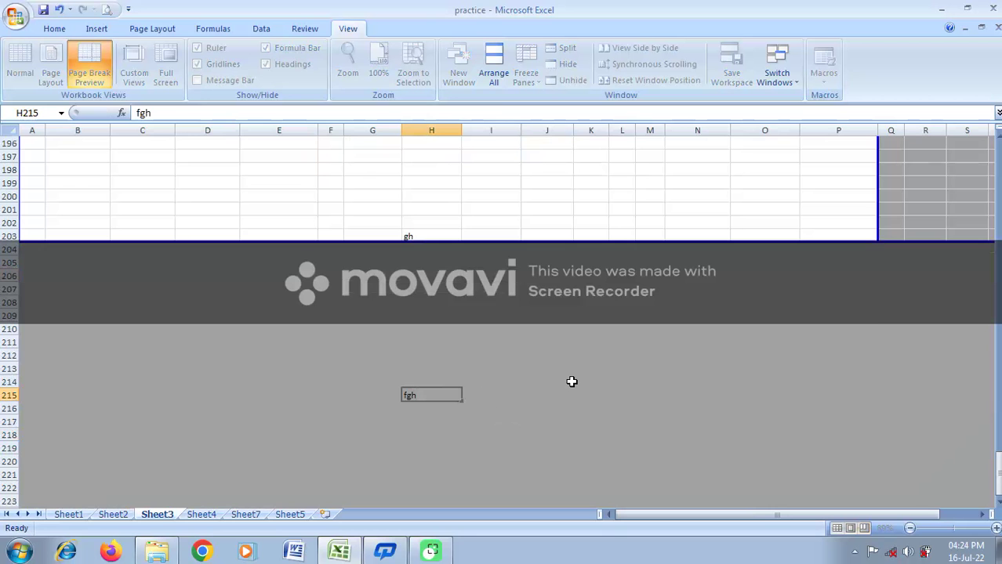
left_click(571, 382)
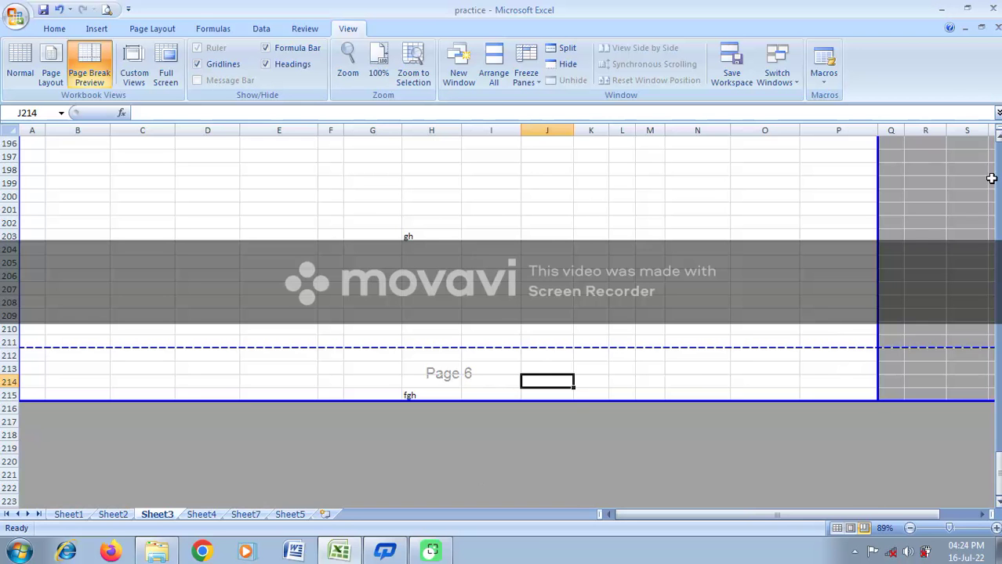
Examine Page 1 of Sheet3 again, selecting J14:K28 and O14:O22 to point out cells inside its page boundaries
scroll(906, 225, "up", 16)
scroll(906, 224, "up", 20)
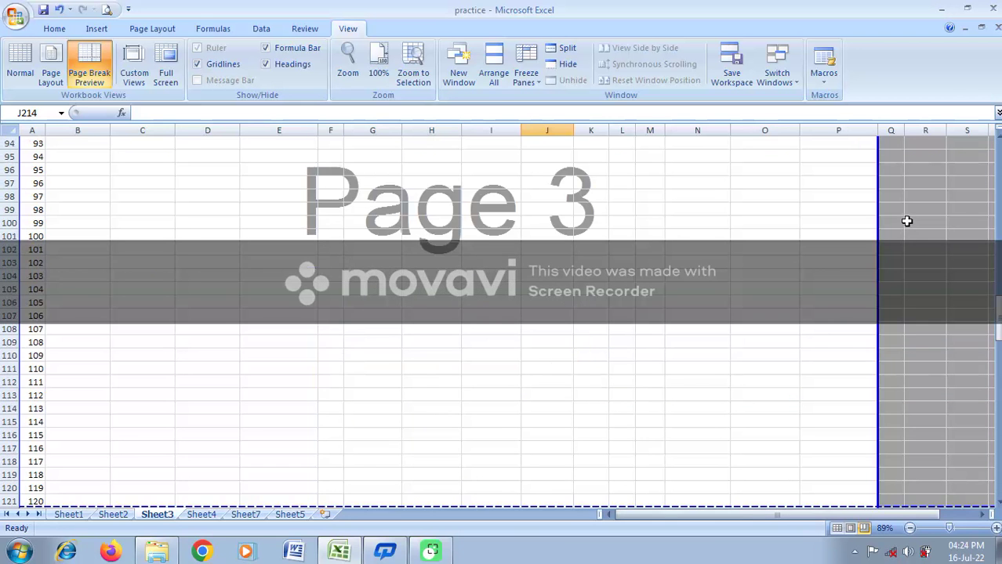
scroll(906, 217, "up", 15)
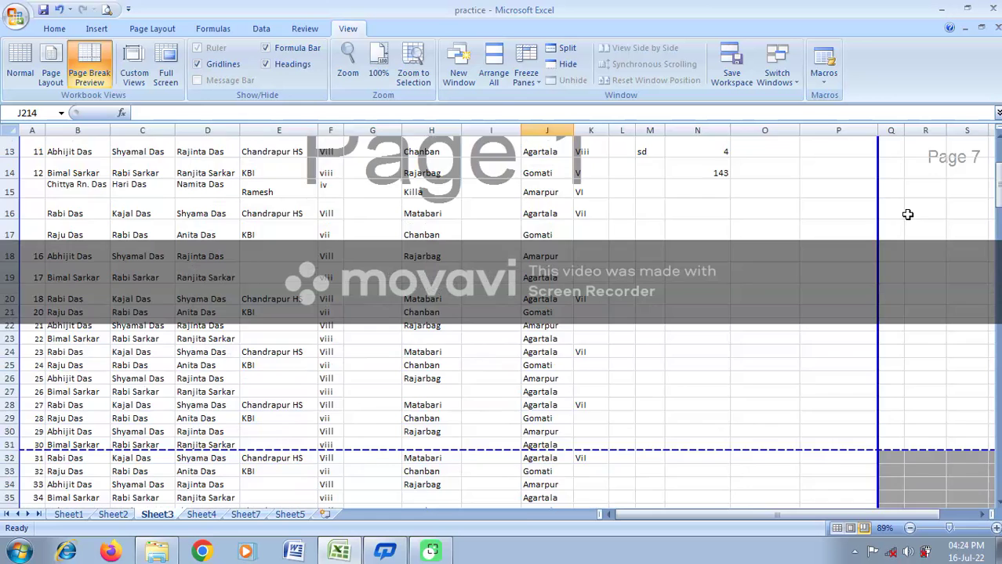
scroll(965, 411, "down", 4)
left_click_drag(572, 177, 579, 401)
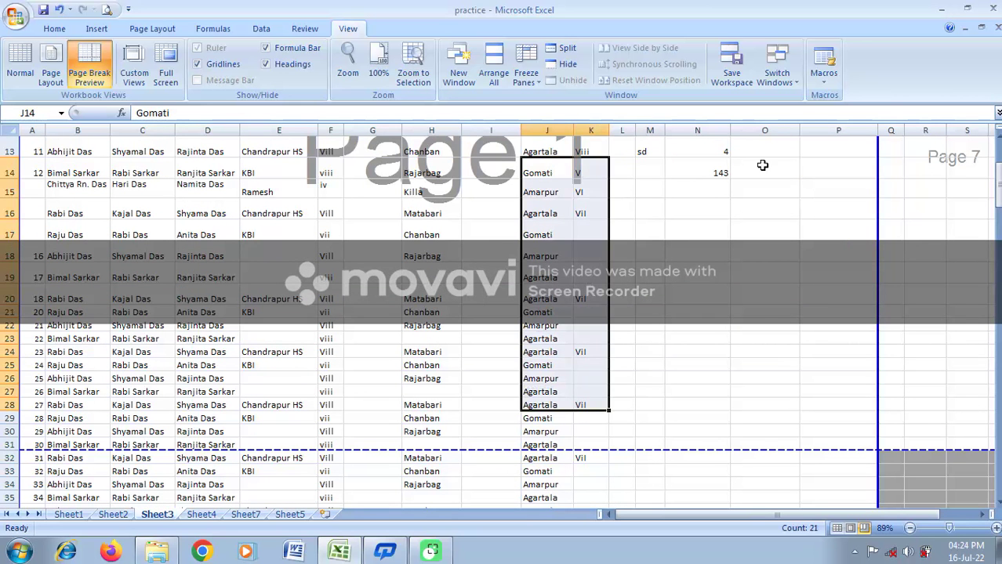
left_click_drag(762, 166, 760, 324)
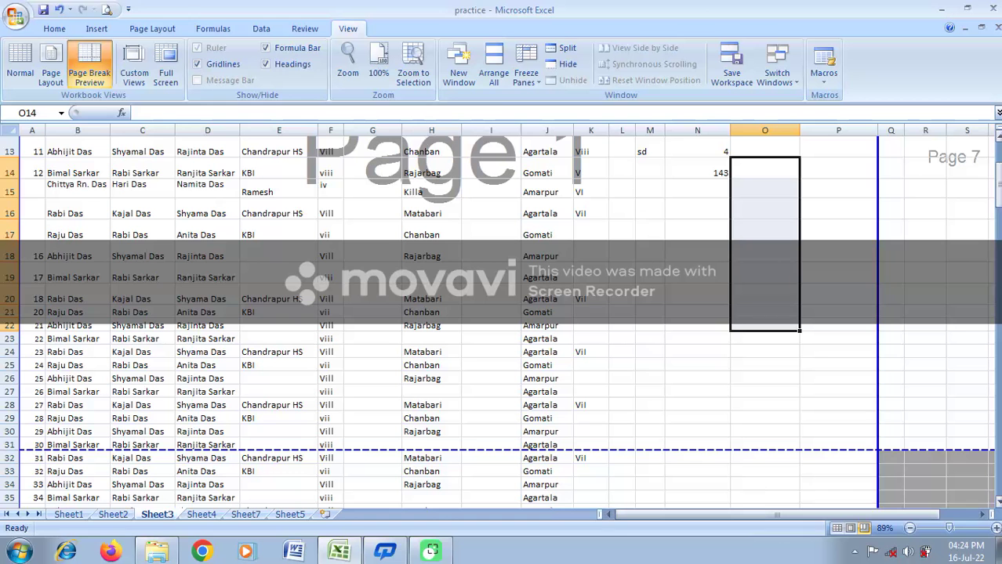
Select R14 and S20 in turn to point out cells inside the boundaries of Page 7 on Sheet3
left_click(942, 173)
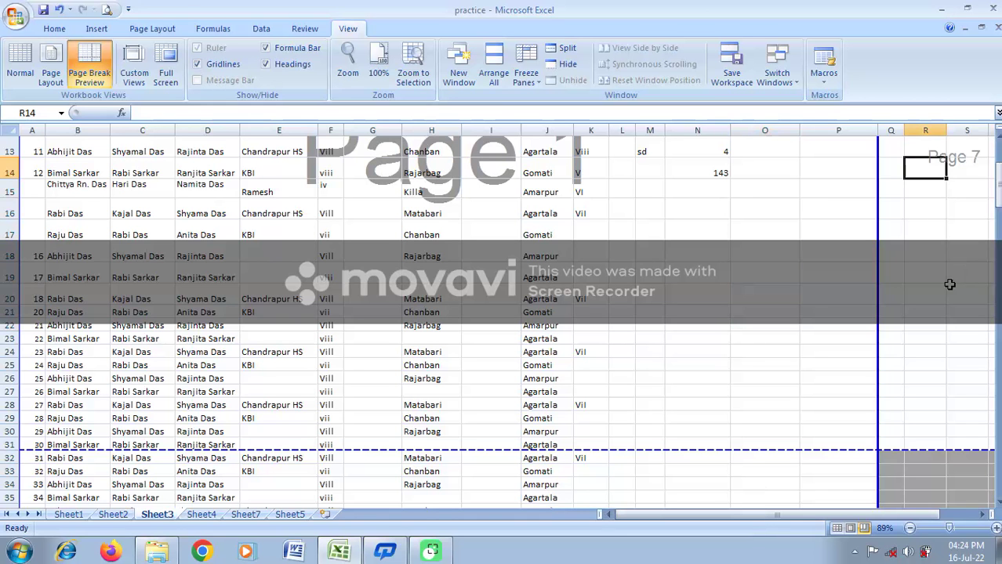
left_click(949, 286)
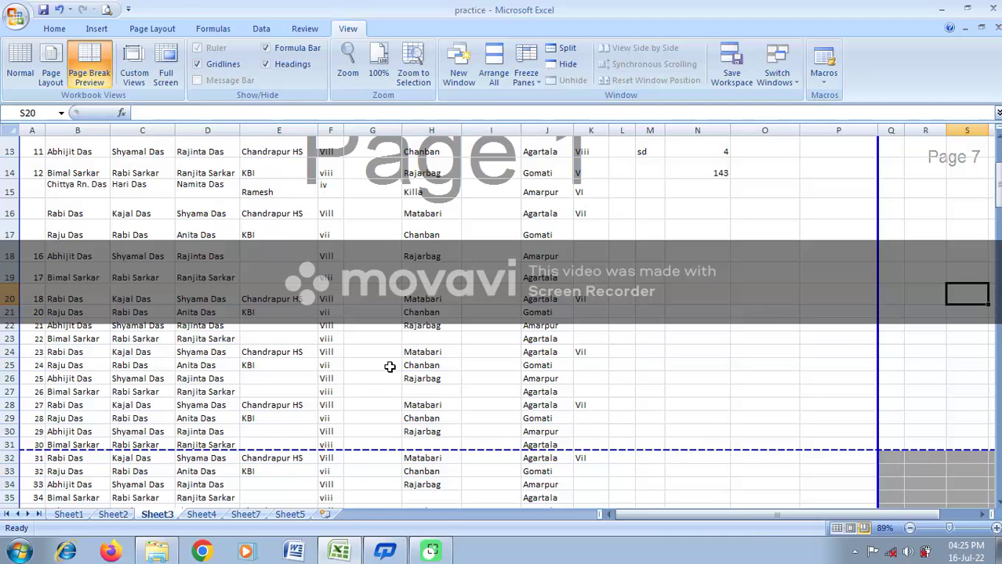
Enter "dert" in cell F305, in the grey area far below the last page, to extend the print range
scroll(371, 349, "down", 11)
scroll(371, 340, "down", 20)
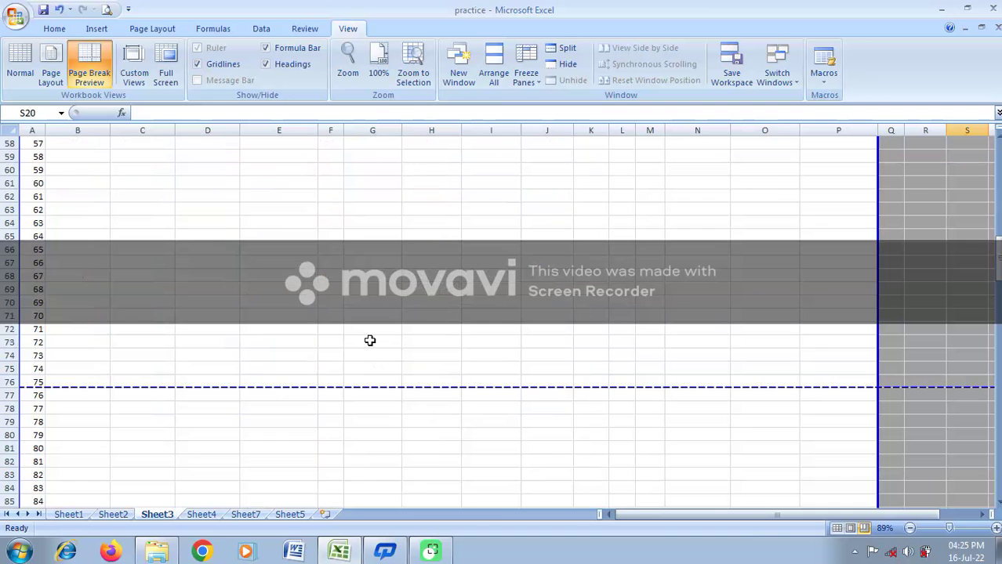
scroll(366, 317, "down", 20)
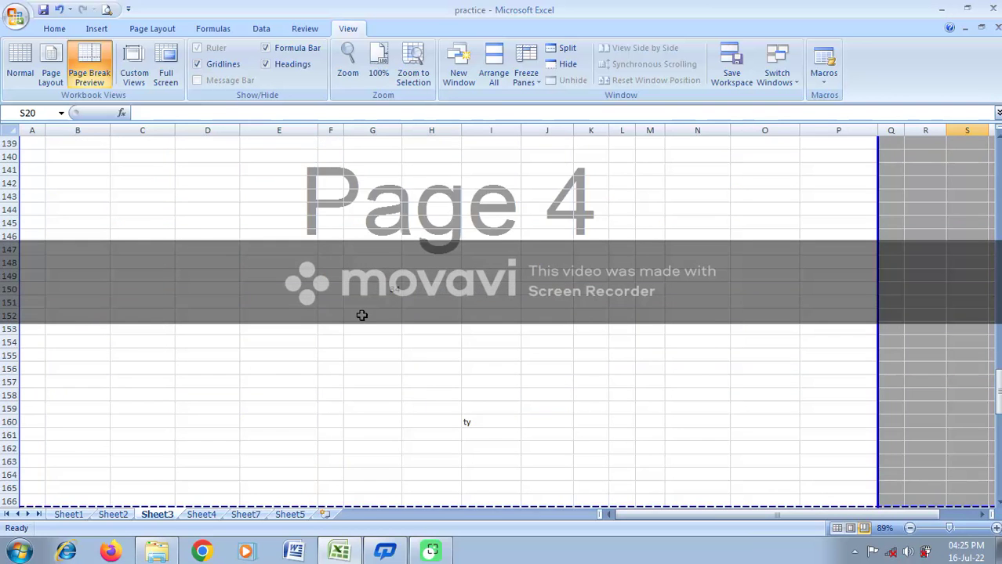
scroll(359, 308, "down", 8)
scroll(478, 304, "up", 7)
scroll(563, 288, "down", 20)
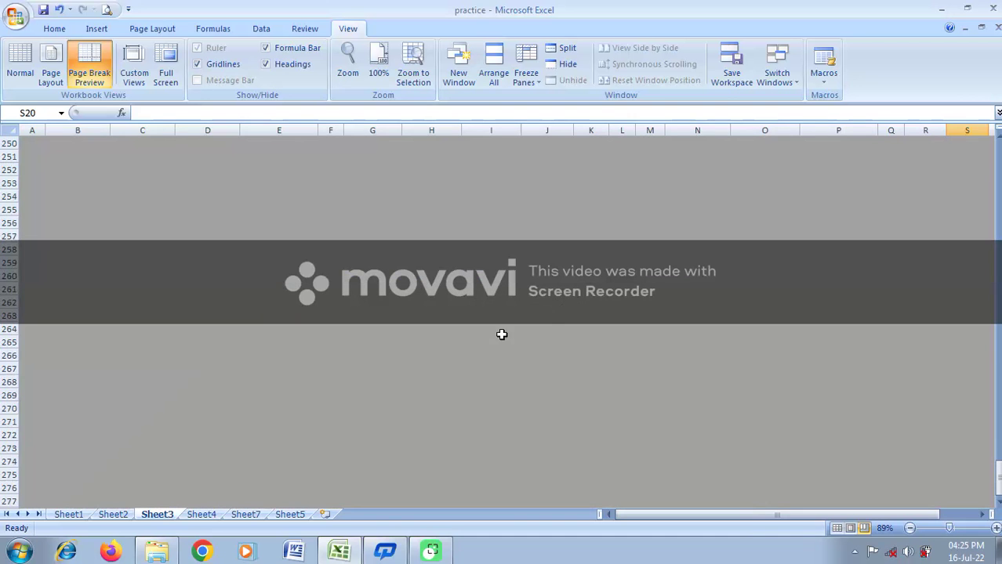
left_click(331, 433)
type("dert")
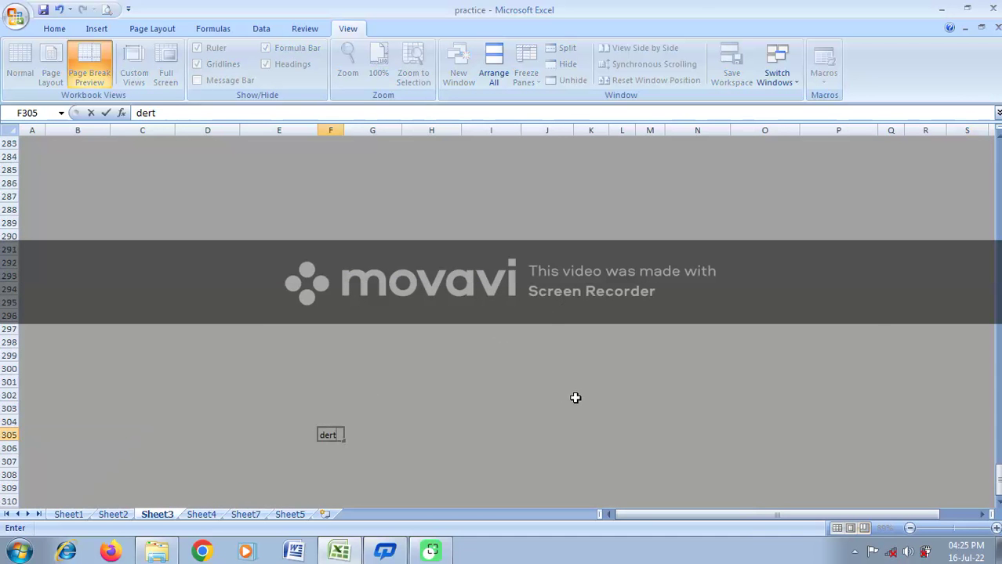
left_click(448, 342)
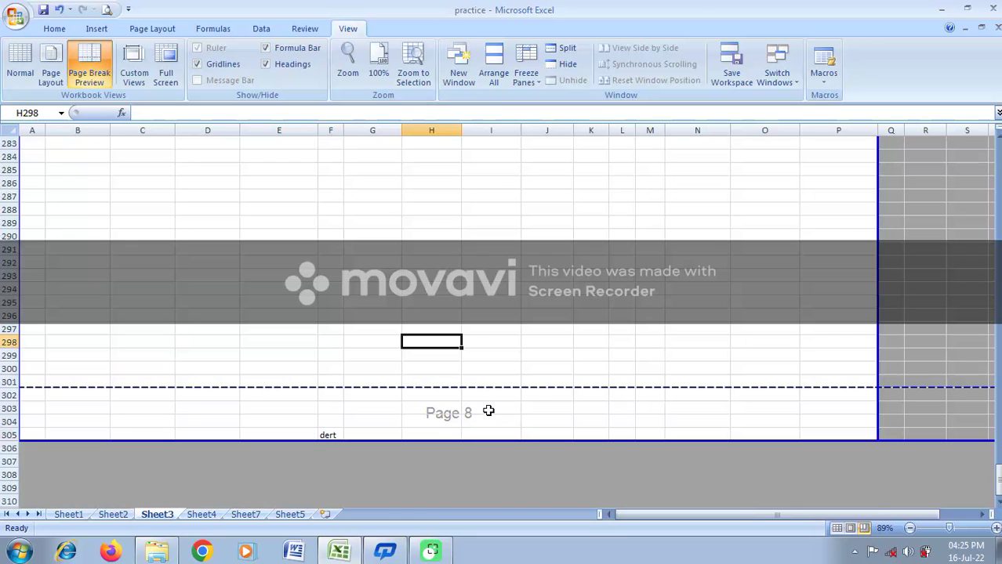
Examine the break lines around Page 7 and Page 8 and the grey area below the print range
scroll(546, 395, "up", 5)
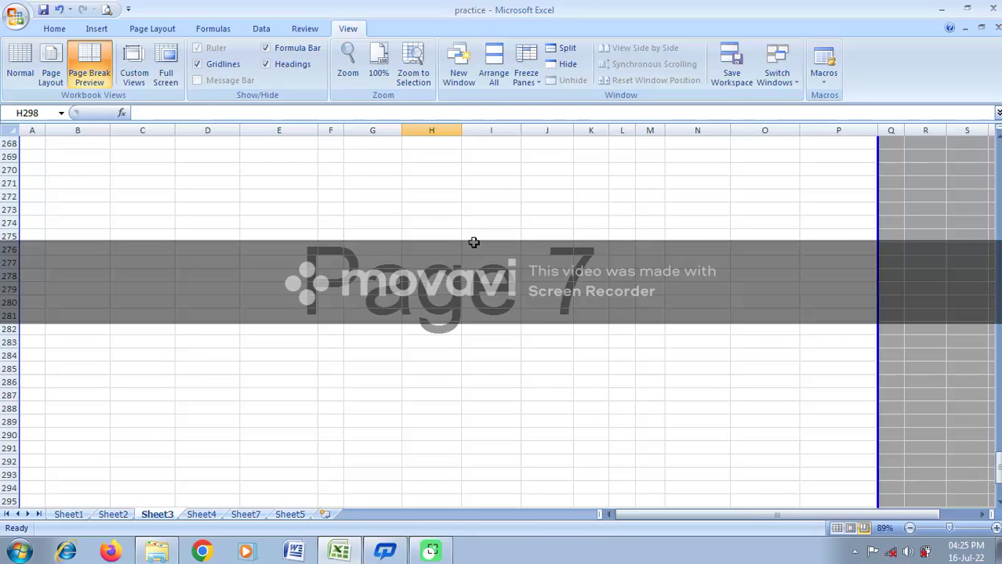
scroll(382, 371, "down", 9)
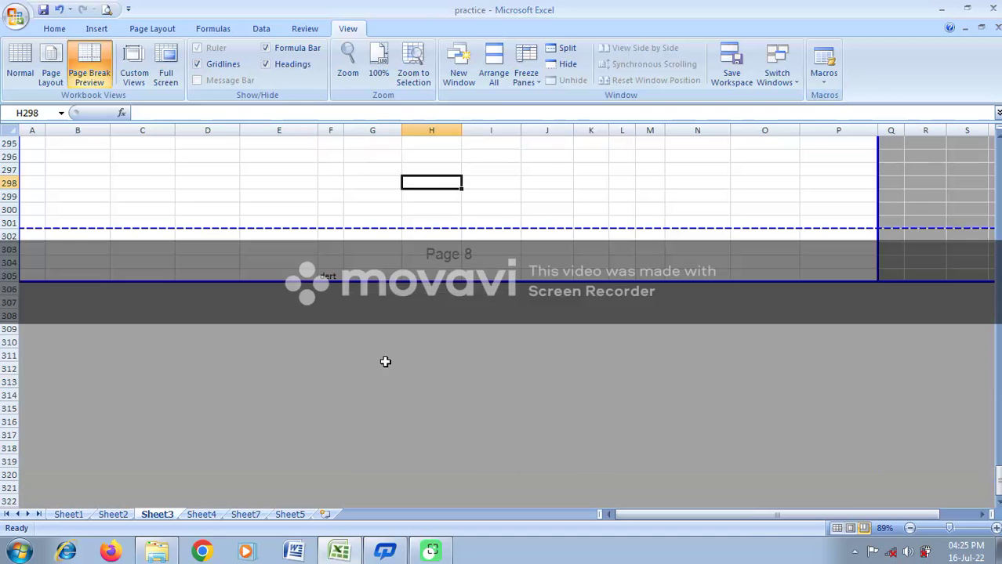
scroll(385, 362, "down", 1)
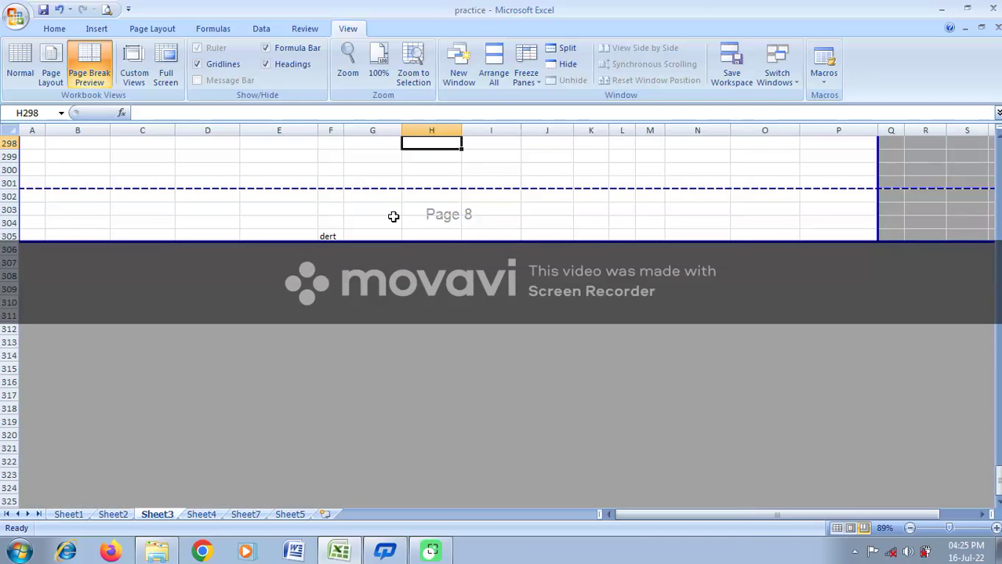
scroll(506, 301, "up", 5)
scroll(507, 300, "up", 20)
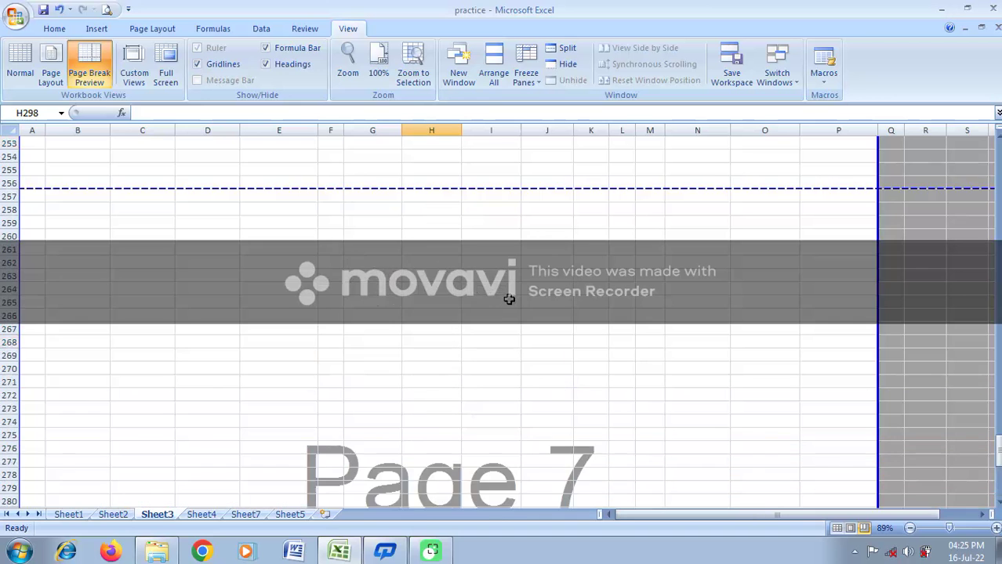
scroll(508, 290, "up", 17)
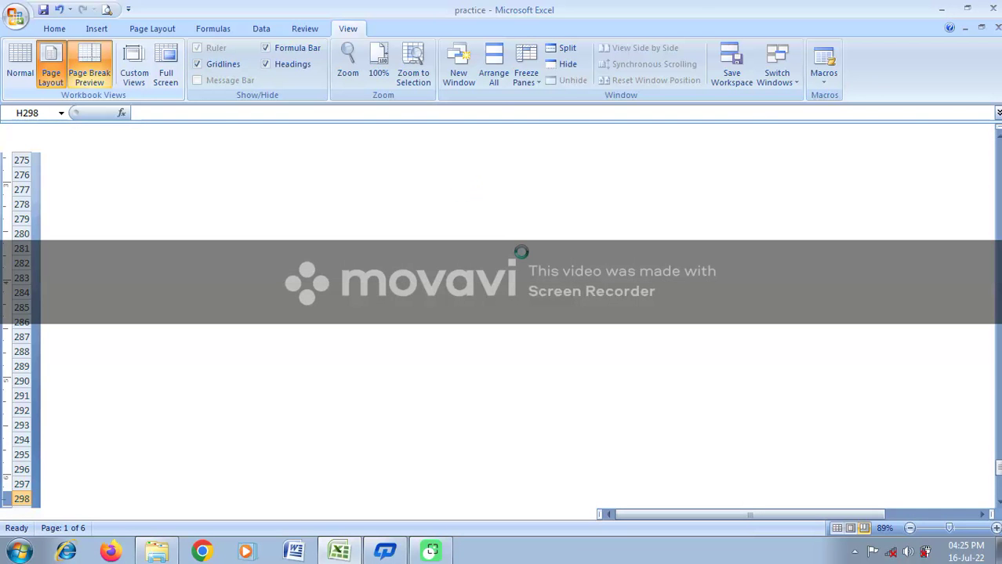
Inspect the header and footer areas between Sheet3's pages in Page Layout view and return the sheet to Normal view
scroll(522, 251, "up", 10)
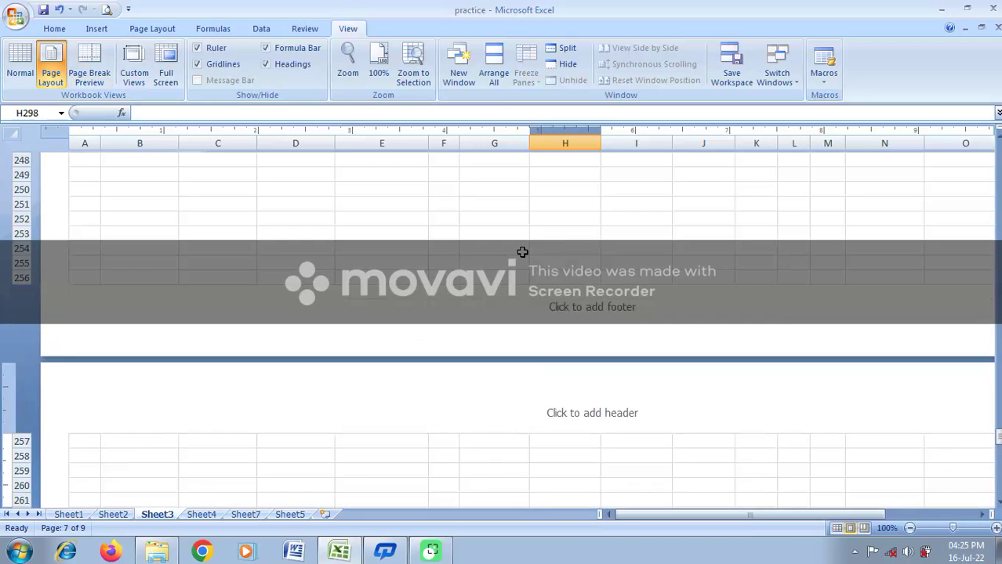
scroll(521, 249, "up", 10)
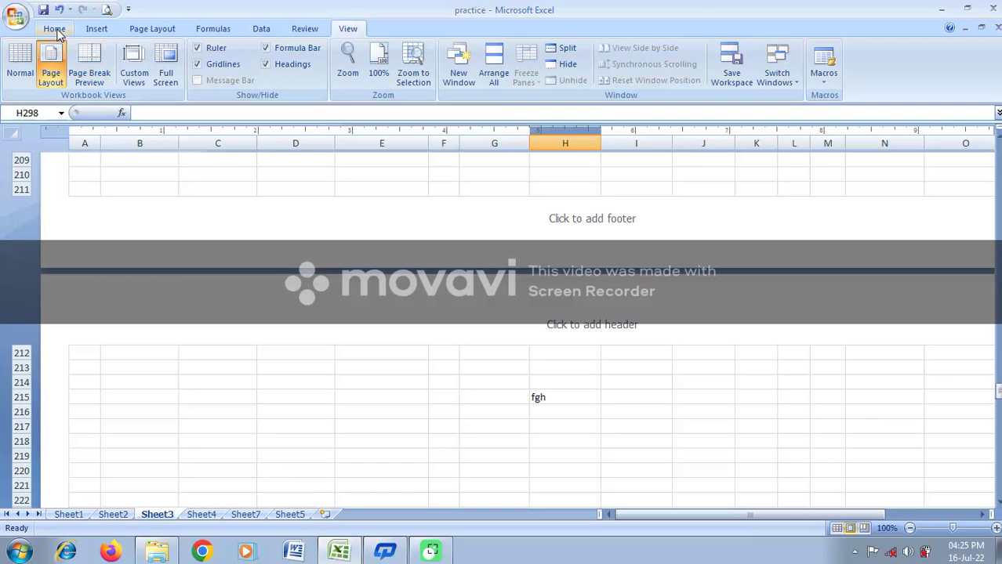
left_click(96, 29)
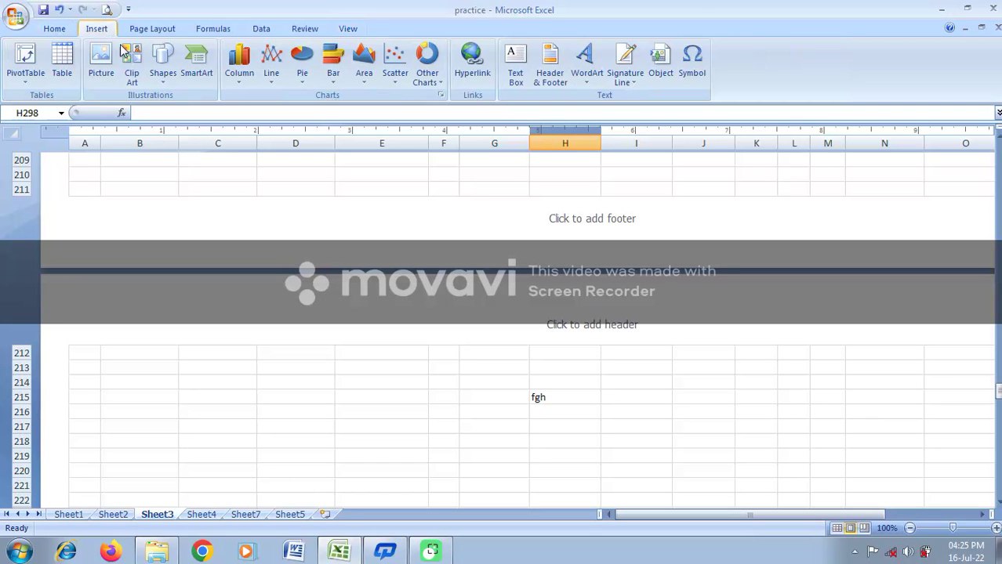
left_click(348, 29)
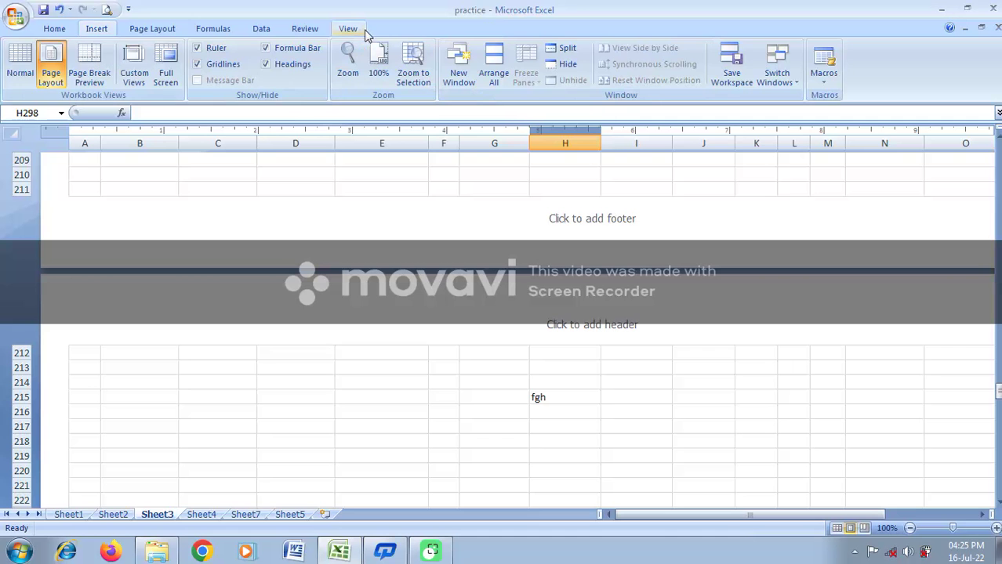
left_click(21, 69)
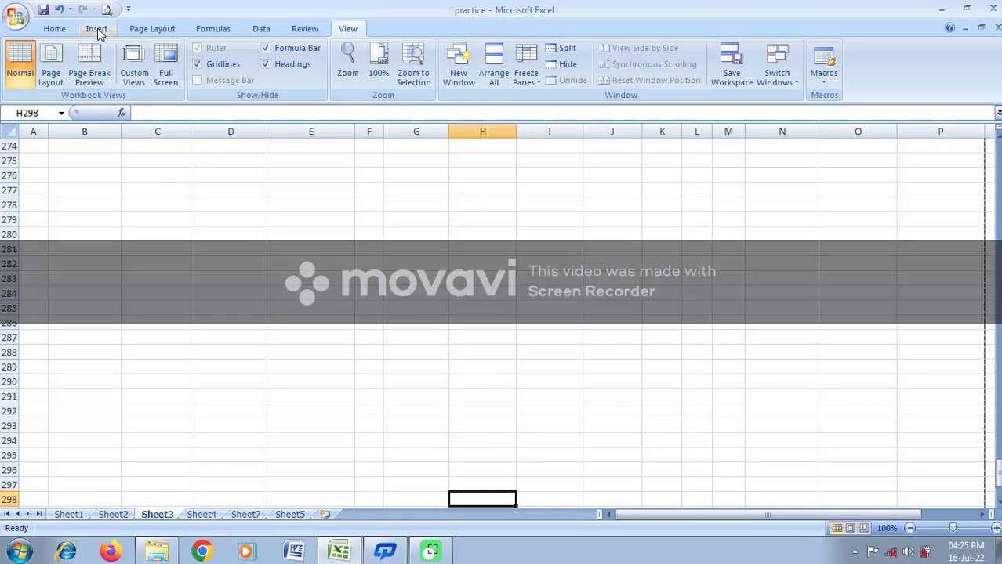
Insert a header on Sheet3 with the text "English" in its centre section
left_click(96, 29)
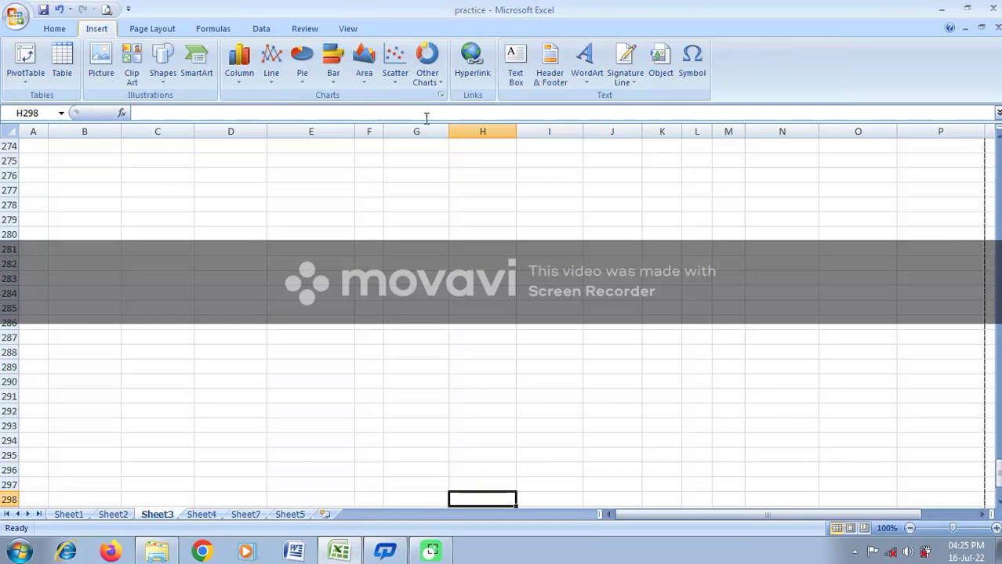
left_click(552, 73)
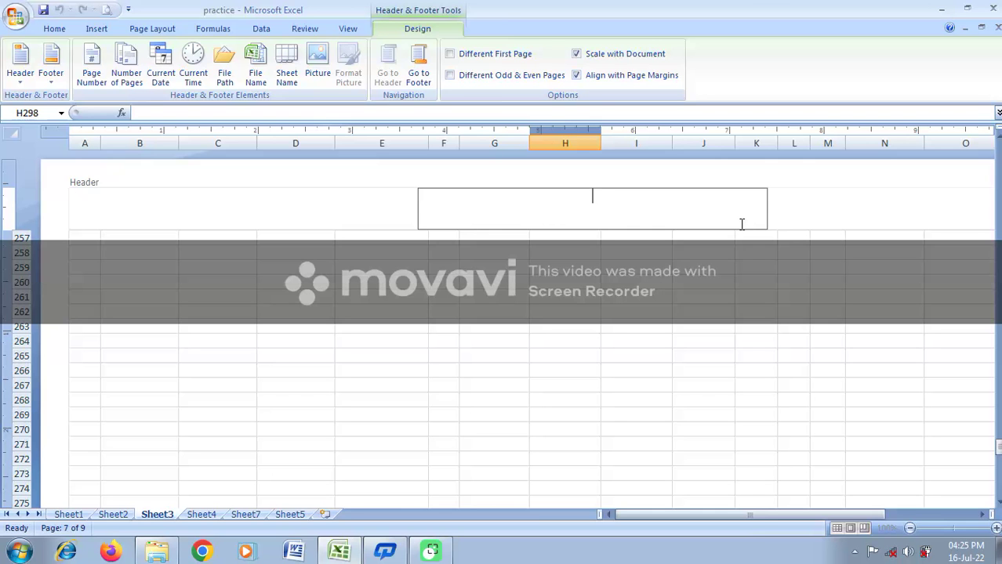
type("lish")
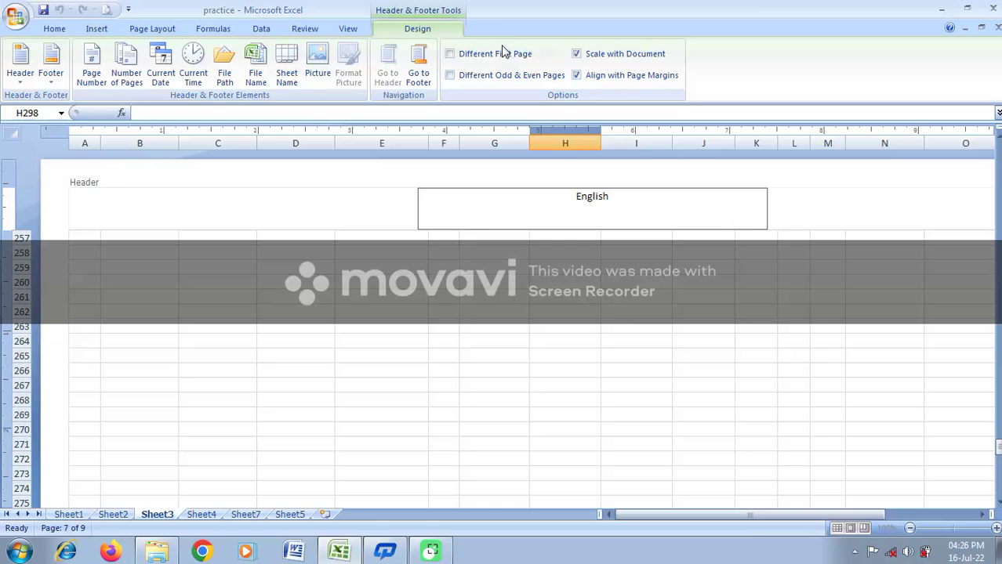
Try the page number code in the centre section of the footer and delete it again
left_click(421, 69)
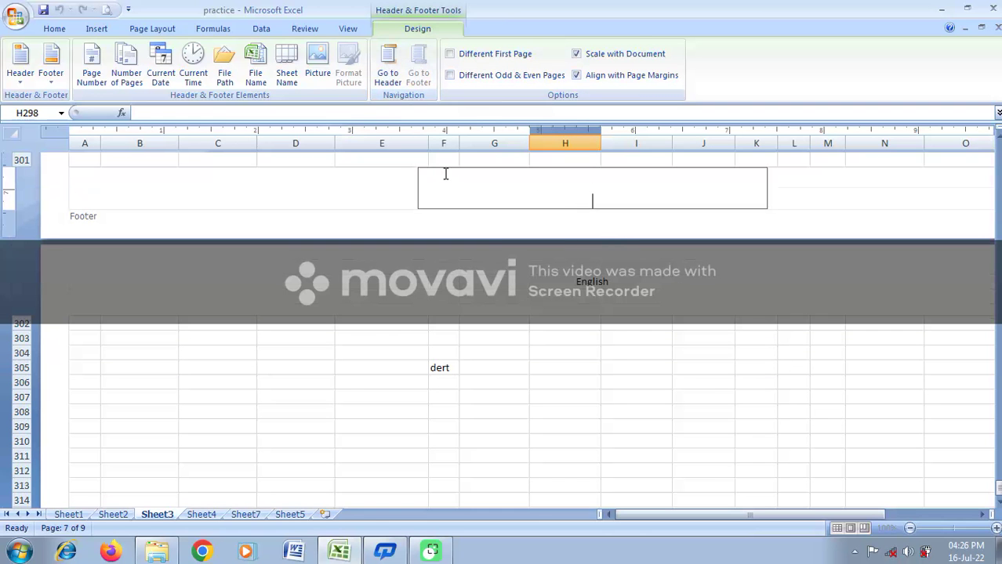
left_click(95, 66)
left_click_drag(618, 202, 525, 192)
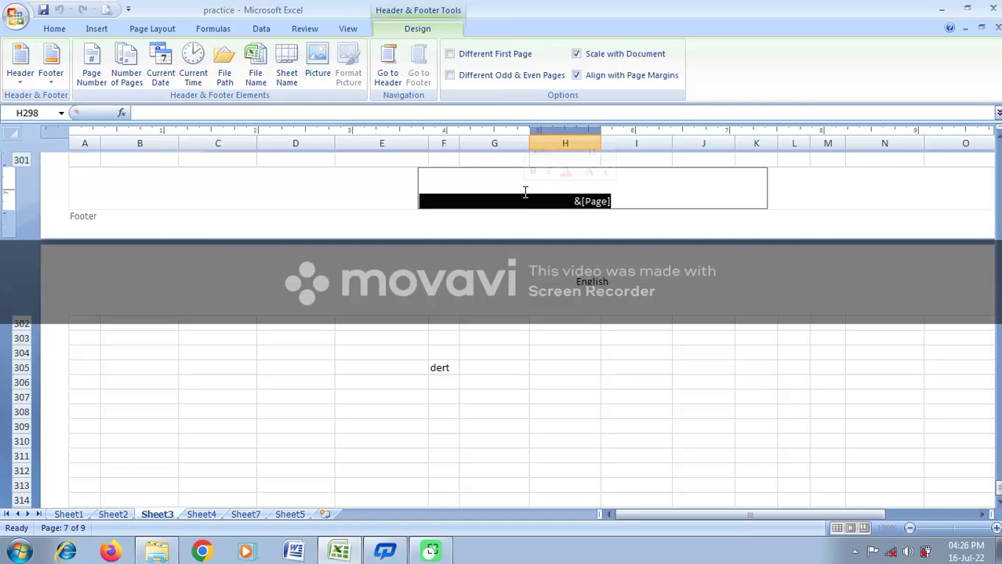
key("Delete")
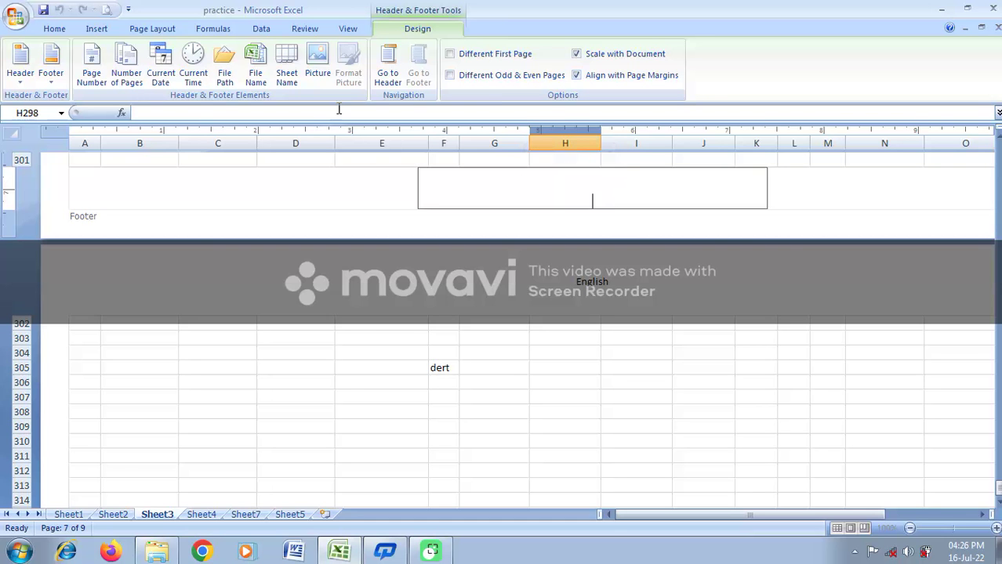
Apply the preset "Page 1" footer to Sheet3 and check it at the page boundary
left_click(51, 78)
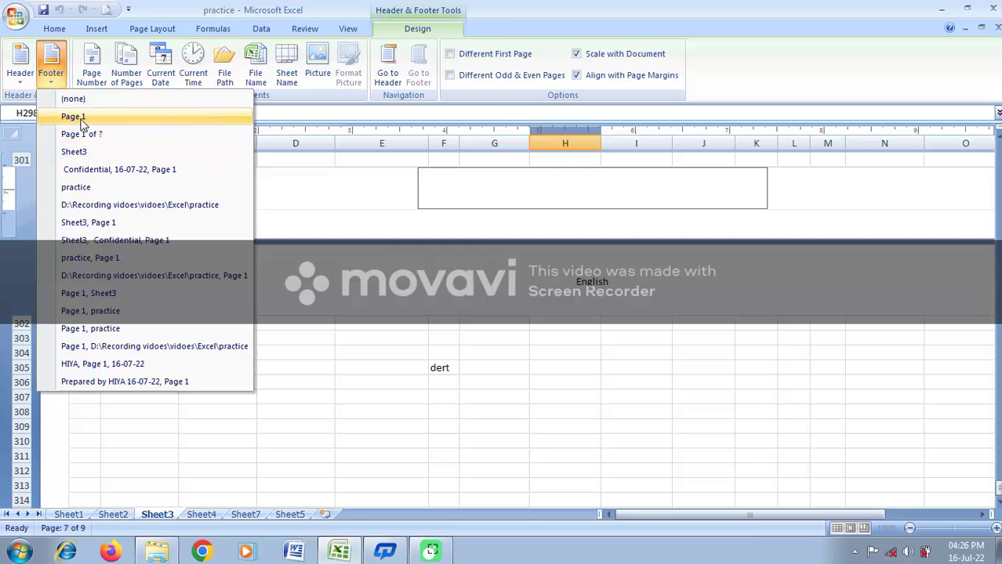
left_click(74, 117)
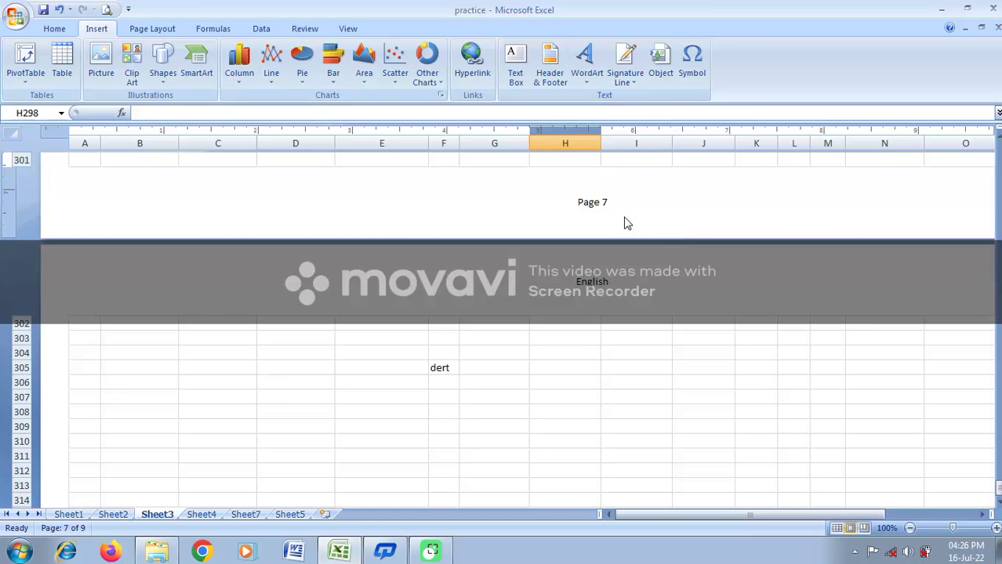
scroll(443, 376, "up", 2)
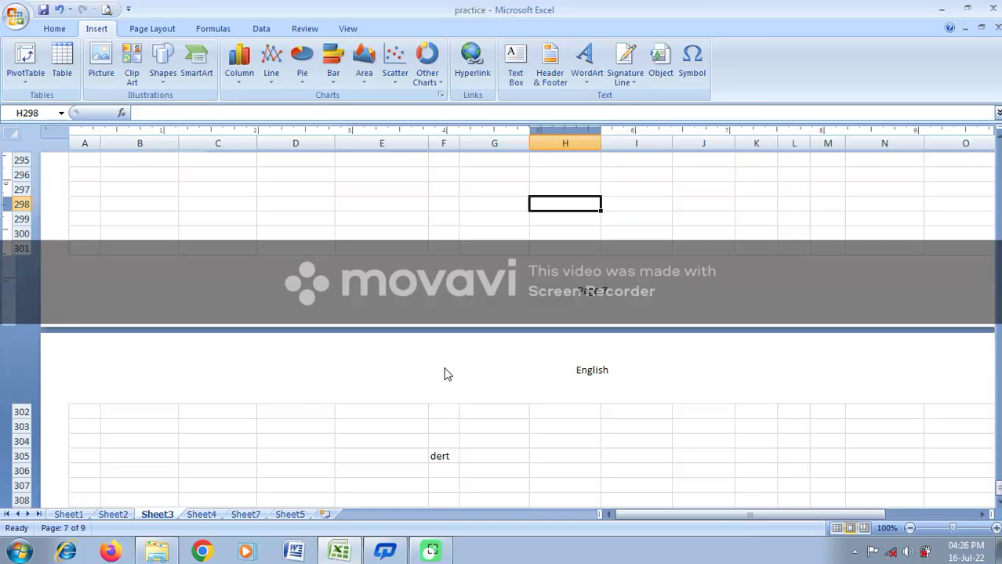
Return Sheet3 to Normal view and look over the dashed page break lines
left_click(348, 29)
left_click(23, 62)
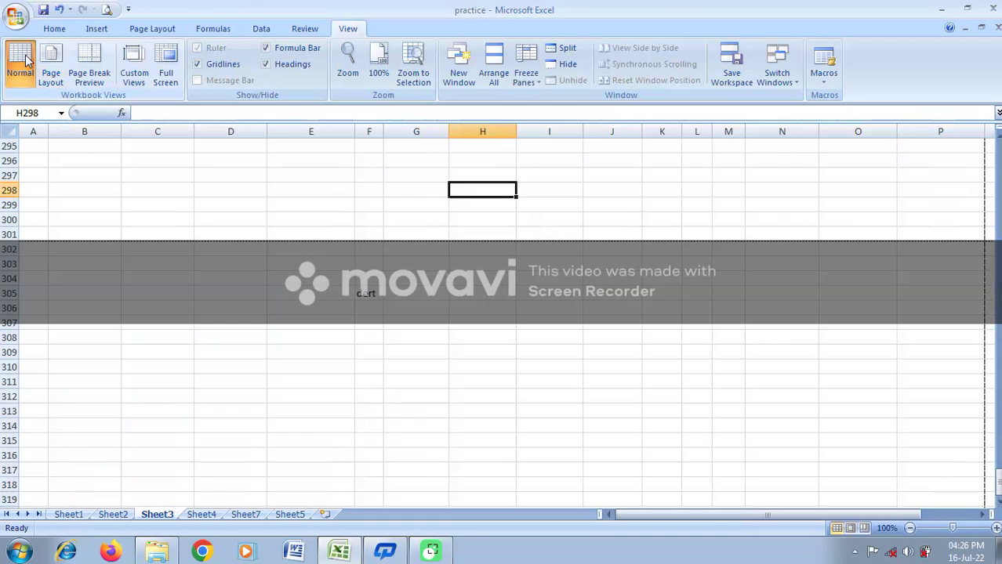
scroll(346, 291, "up", 14)
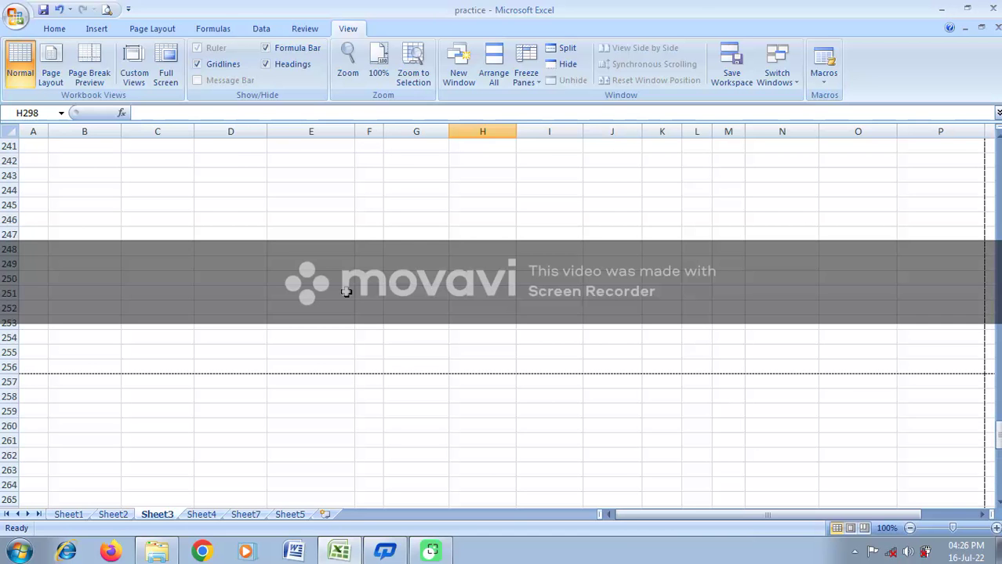
Open the print preview of Sheet3, zoom in and check the header and footer on the first page
left_click(17, 16)
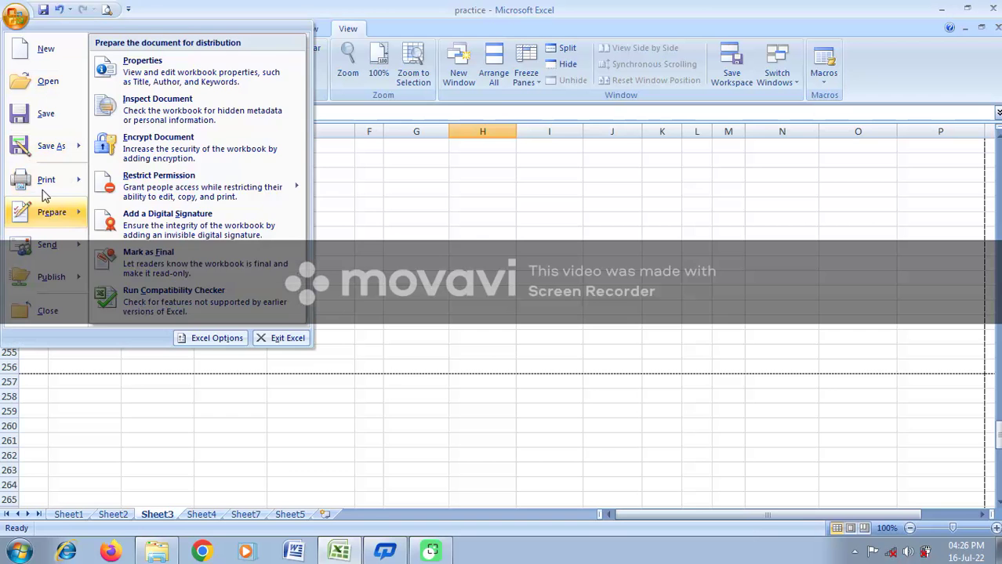
mouse_move(47, 180)
left_click(221, 149)
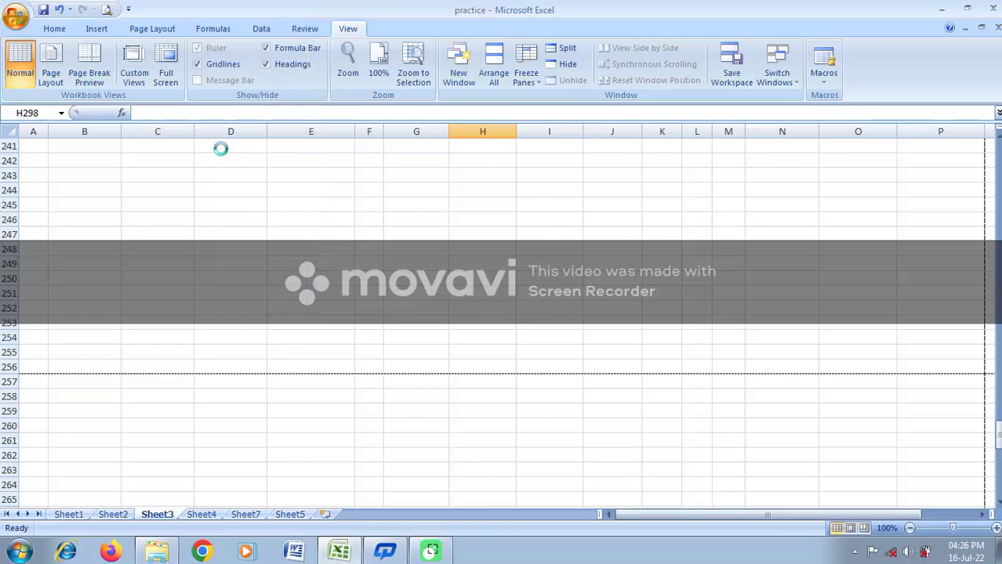
left_click(440, 202)
scroll(519, 145, "up", 1)
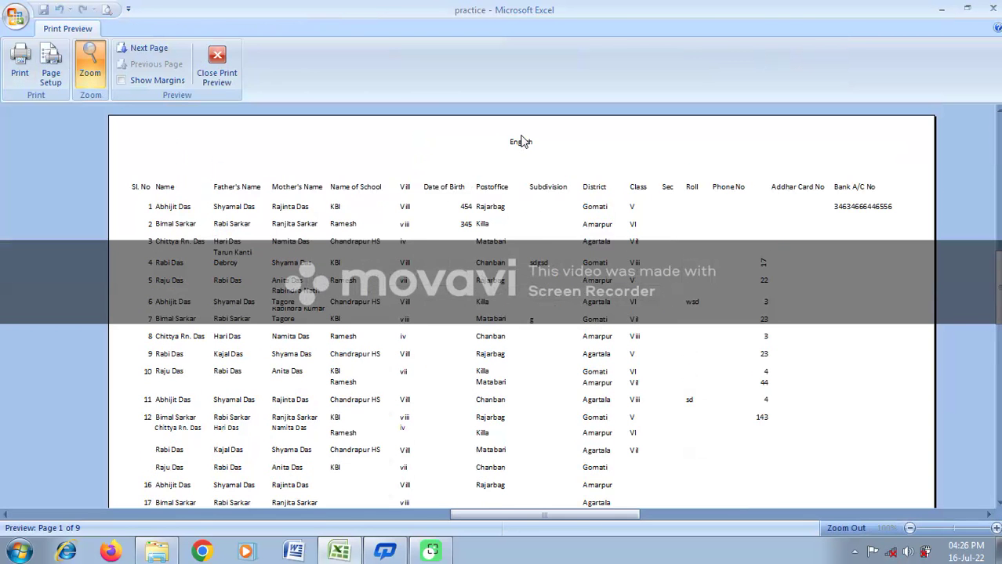
scroll(469, 145, "down", 2)
scroll(537, 353, "down", 3)
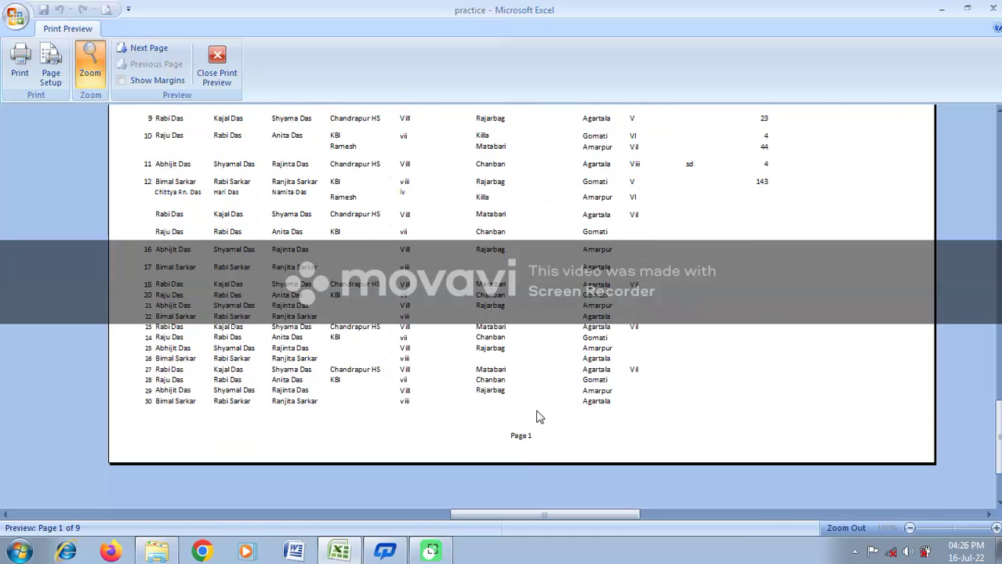
Advance the print preview to the second page and check its header and footer
left_click(143, 49)
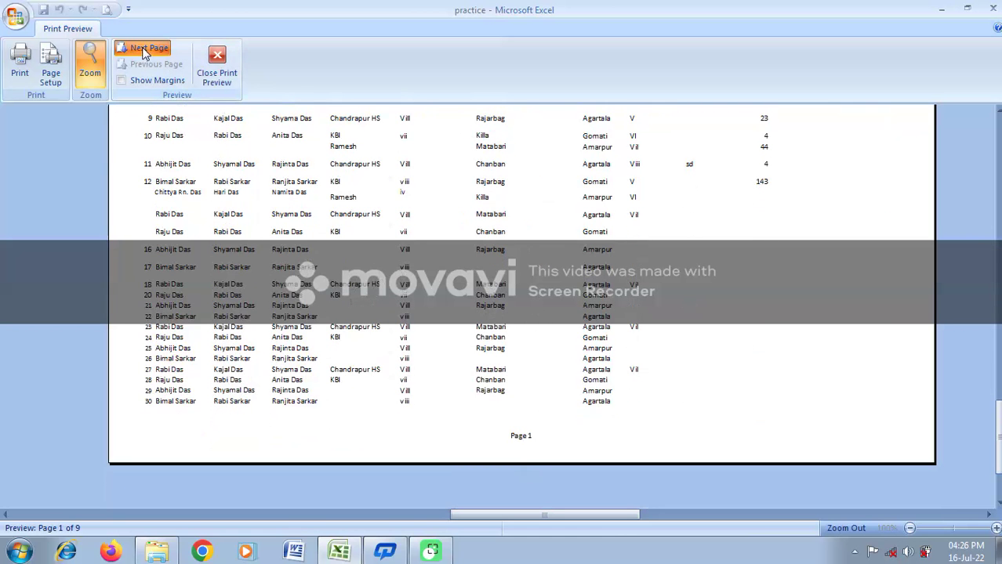
scroll(661, 258, "up", 5)
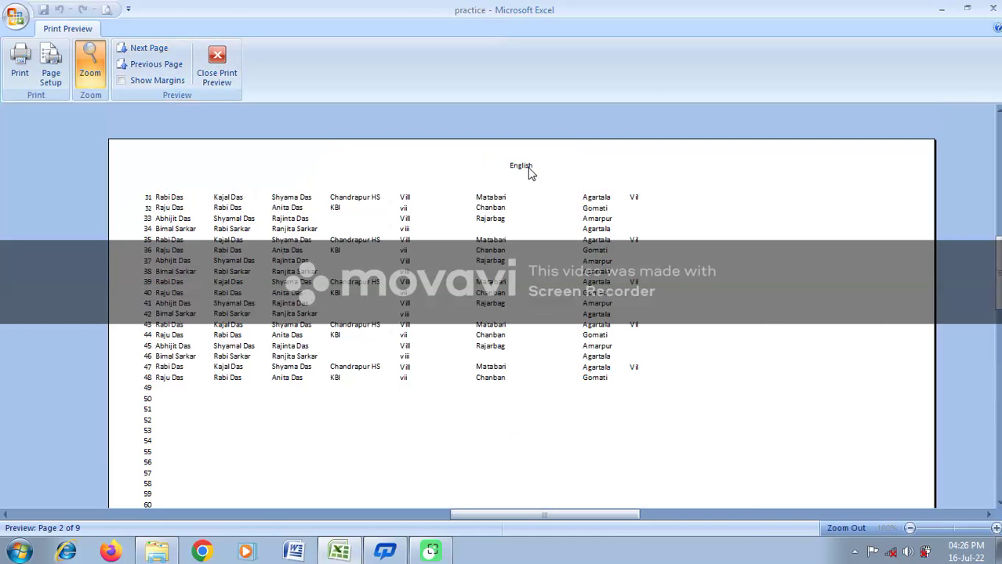
scroll(560, 268, "down", 5)
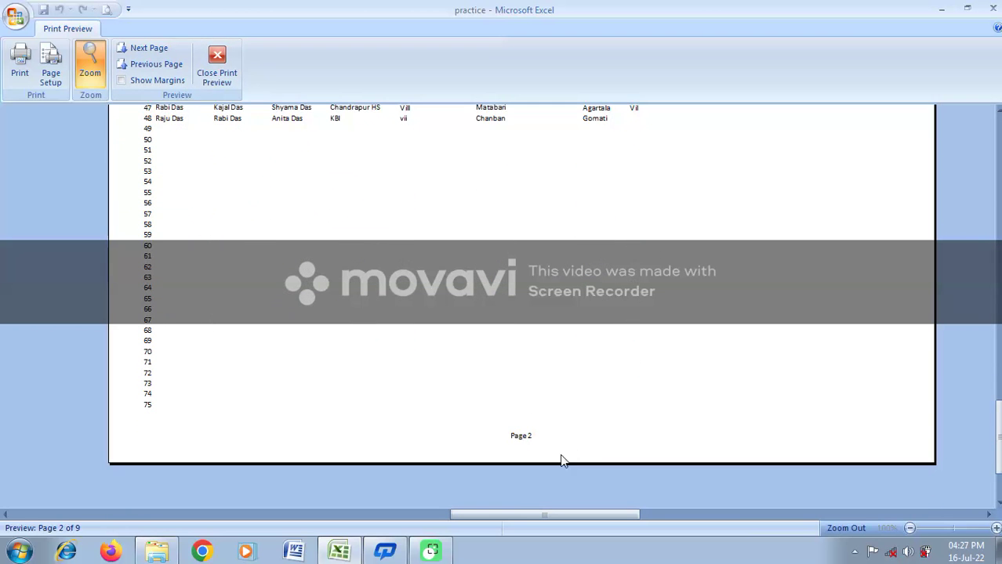
Check the footers on pages 3 and 4 in the preview, close it and look over Sheet3's rows from the beginning
left_click(152, 49)
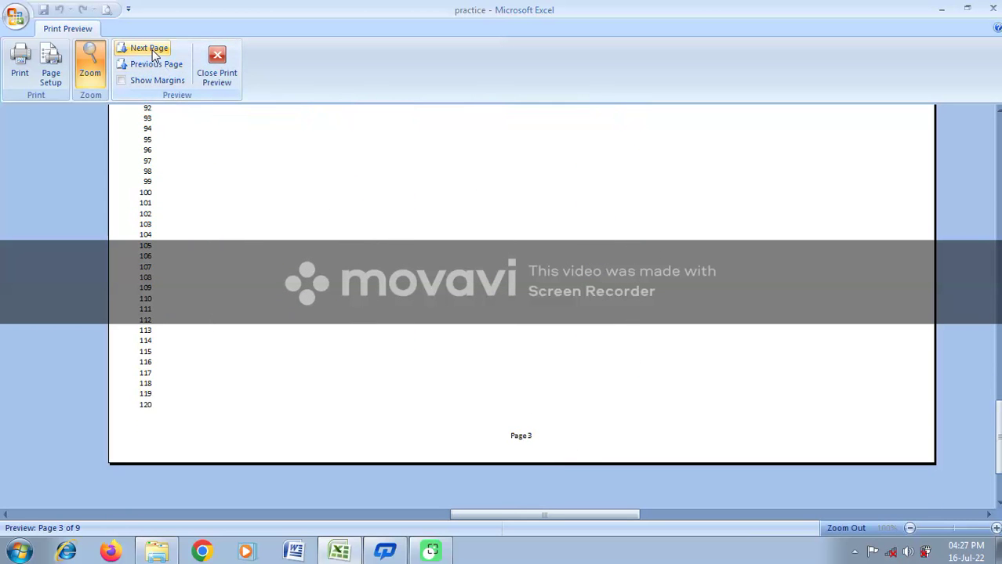
left_click(152, 49)
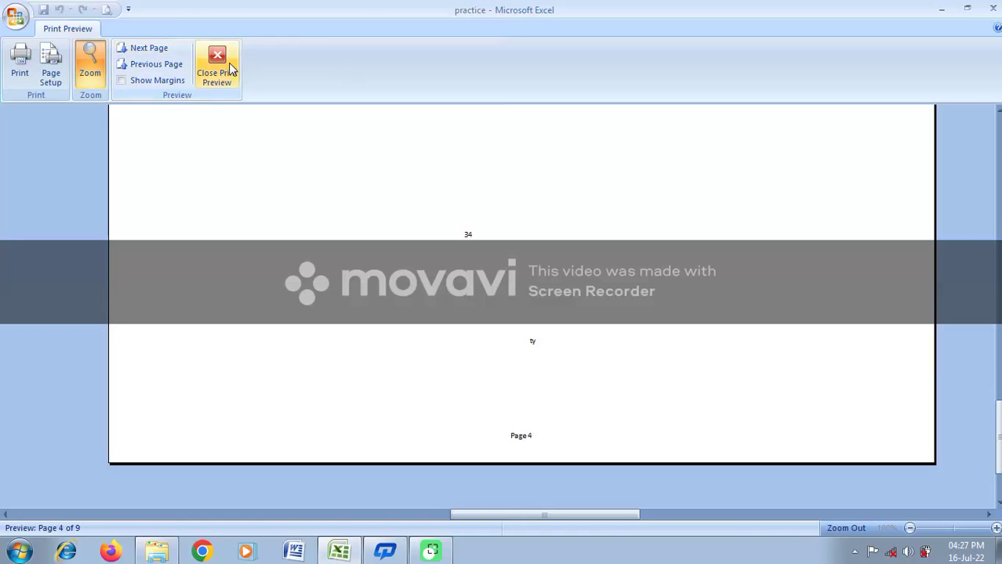
left_click(224, 69)
scroll(529, 278, "up", 20)
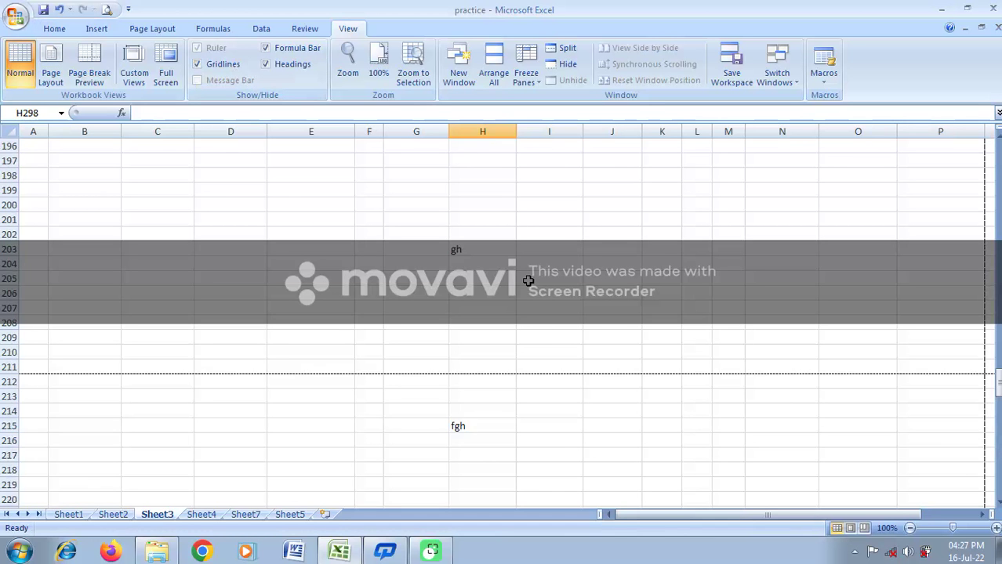
scroll(529, 279, "up", 20)
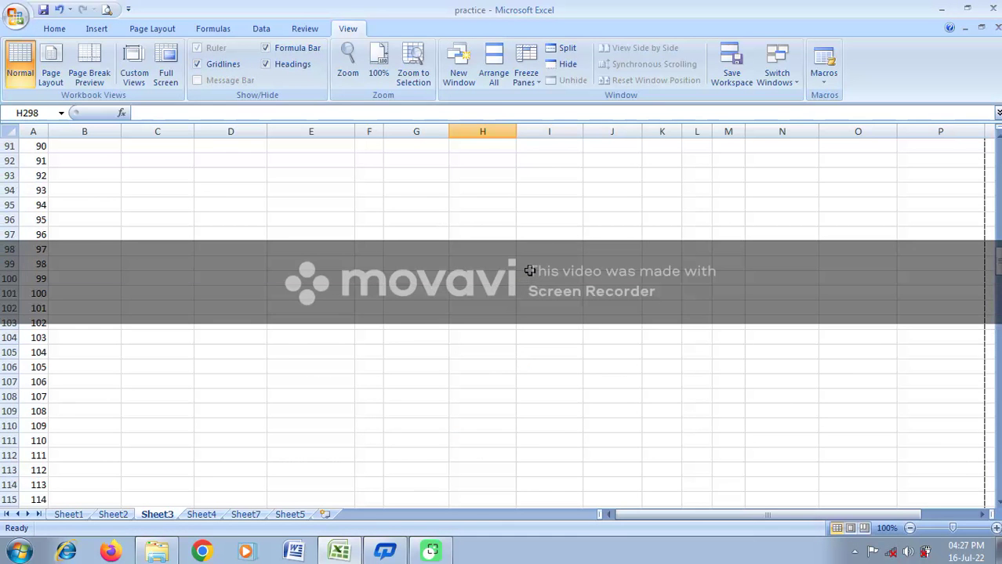
scroll(529, 268, "up", 20)
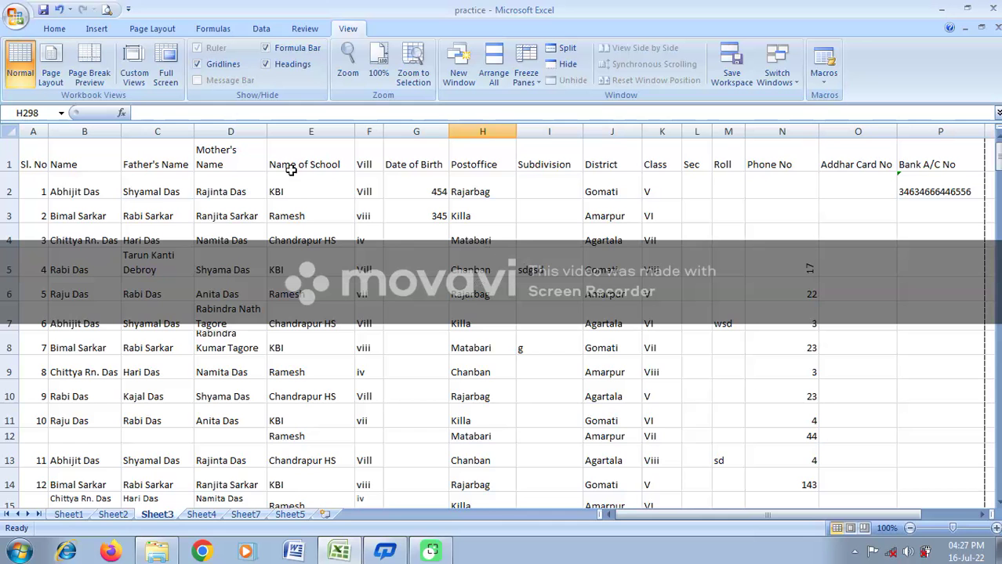
scroll(470, 271, "down", 7)
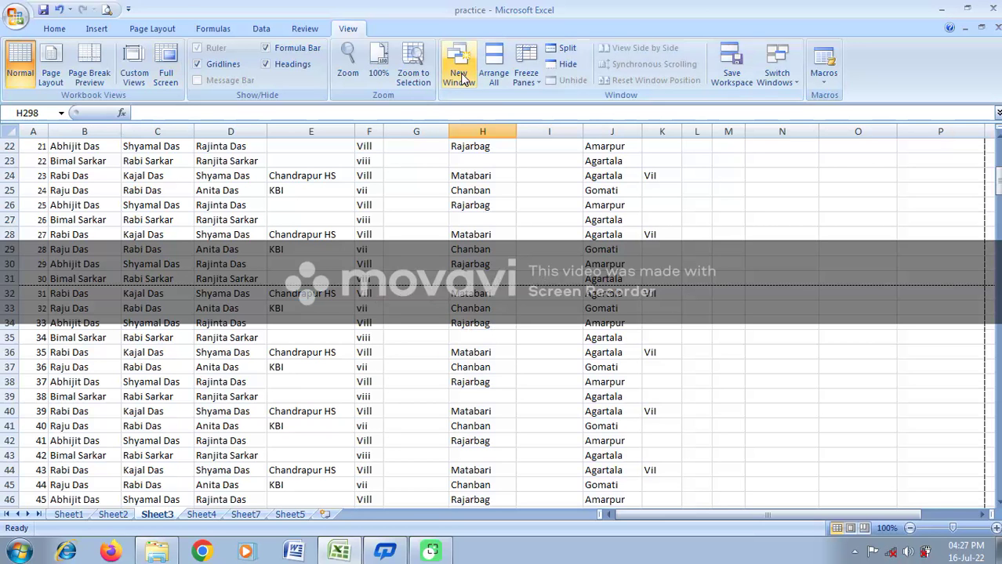
Open Sheet3's header and footer for editing and delete the page-number text from the centre footer
left_click(96, 30)
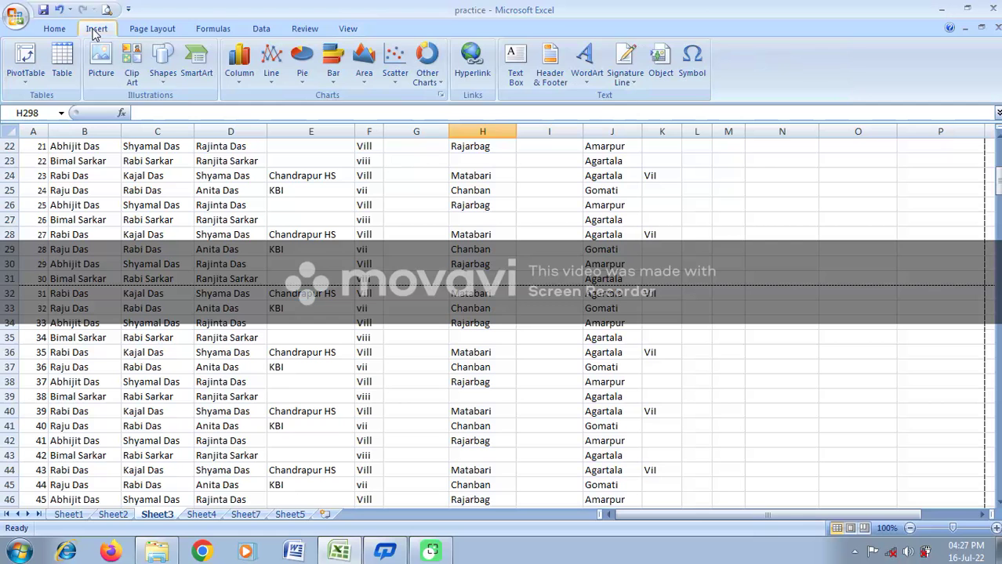
left_click(552, 78)
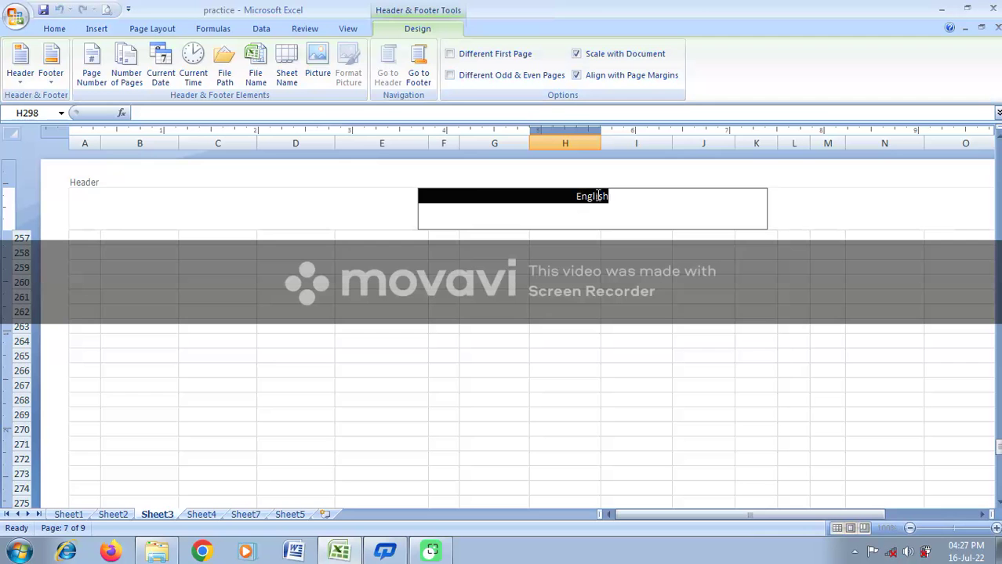
left_click(427, 69)
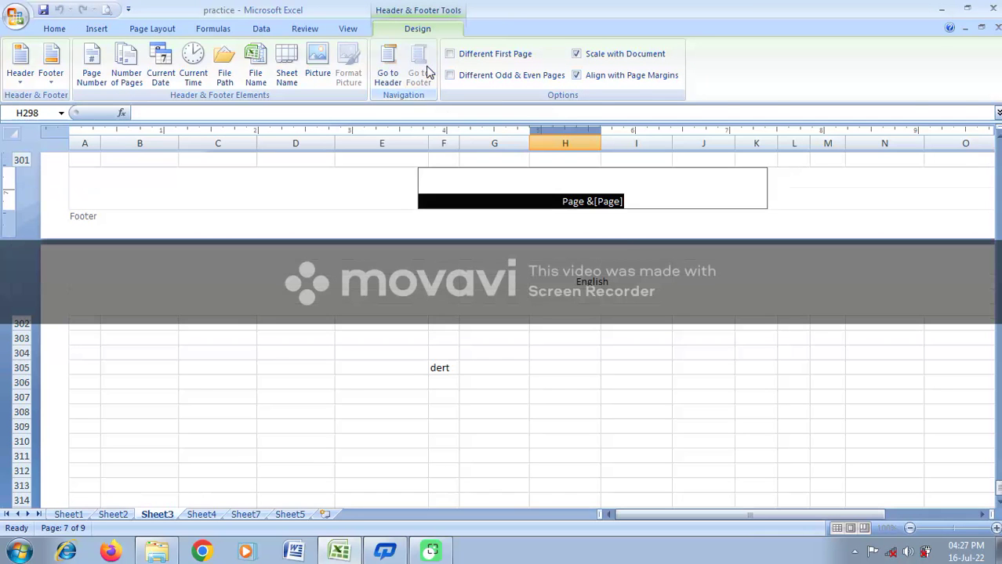
left_click(51, 76)
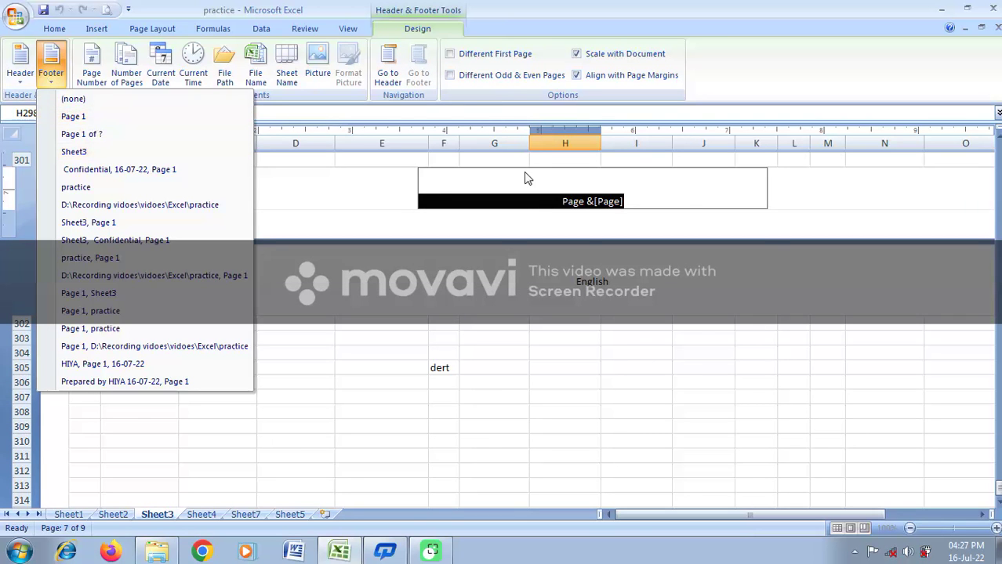
left_click(670, 201)
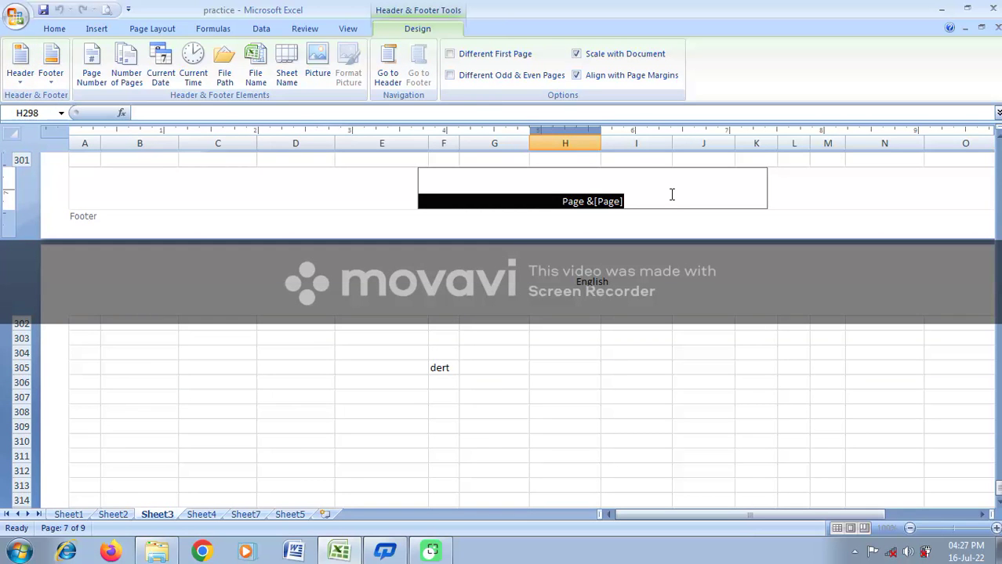
key("Delete")
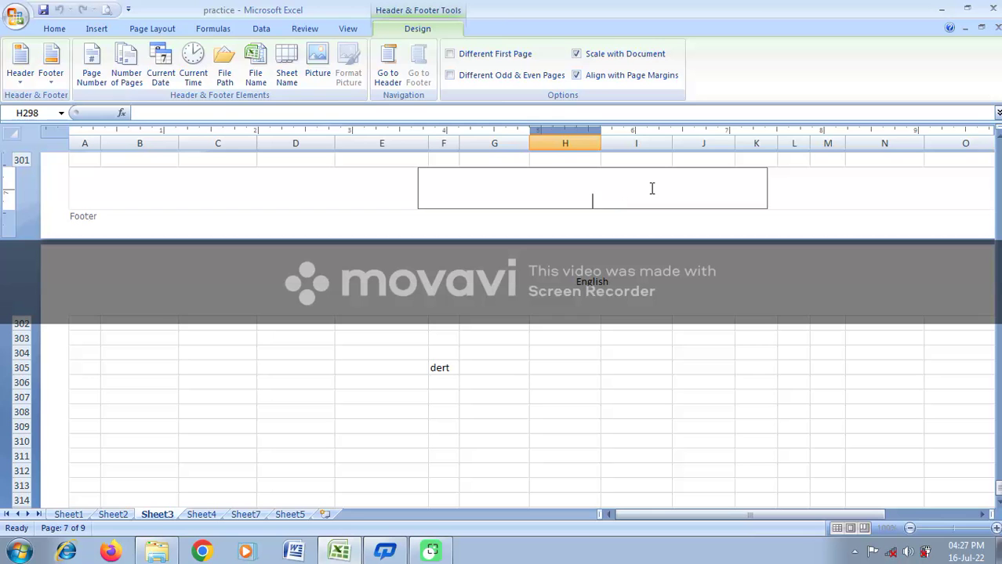
Delete the "English" text from Sheet3's centre header and leave header editing
left_click(389, 63)
key("Delete")
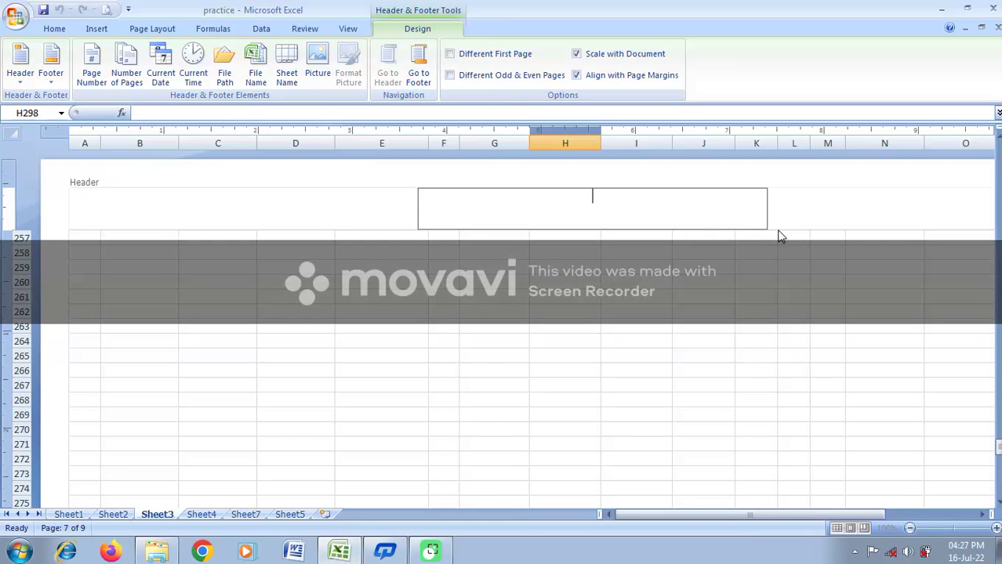
left_click(342, 340)
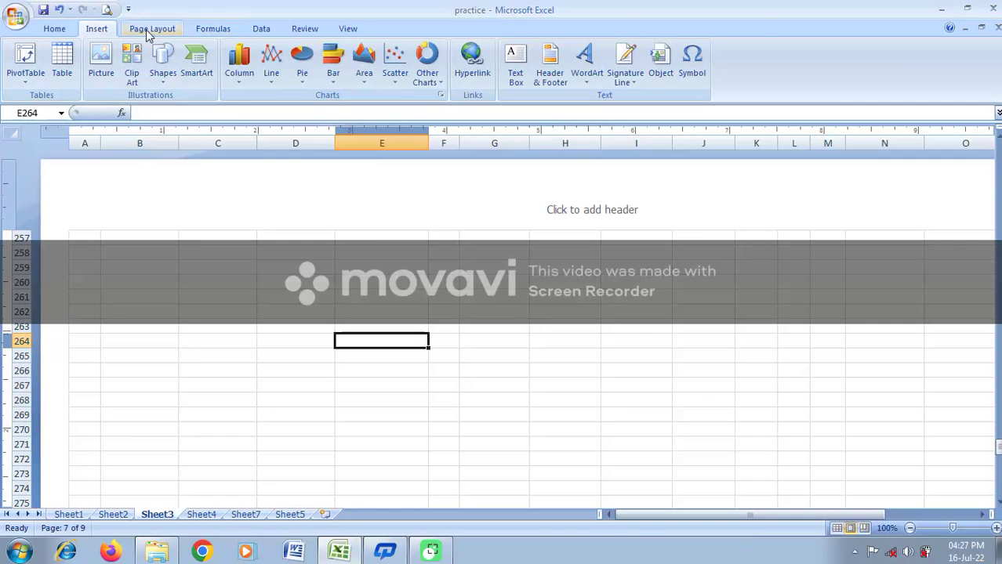
Return Sheet3 to Normal view and go back to the first rows of the table
left_click(347, 29)
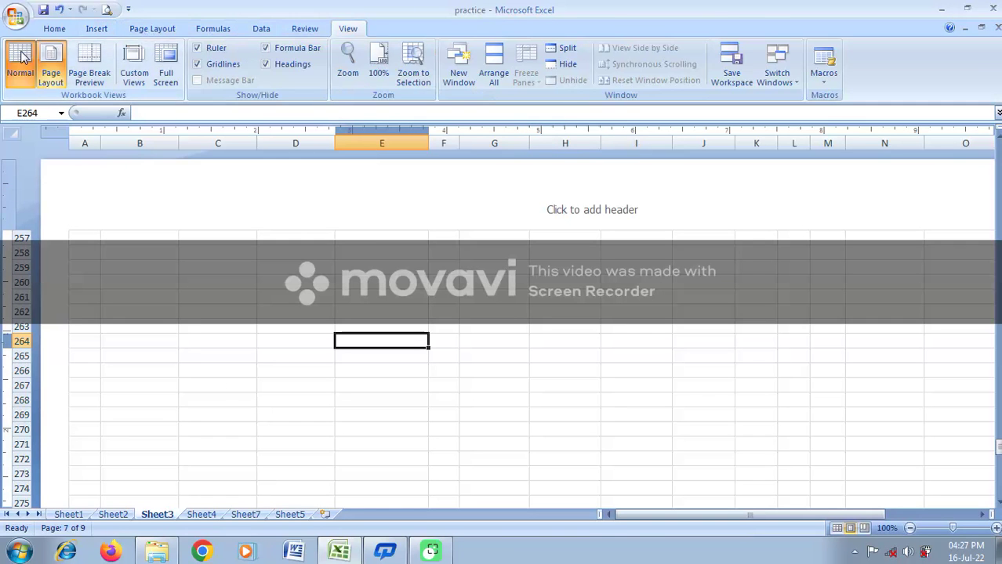
left_click(21, 58)
scroll(85, 235, "up", 19)
scroll(88, 236, "up", 20)
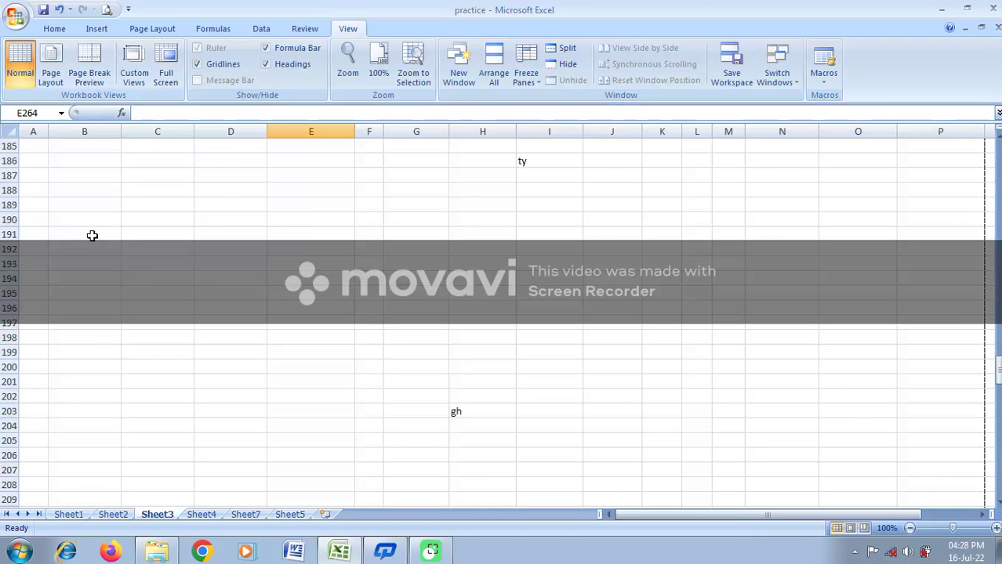
scroll(100, 228, "up", 20)
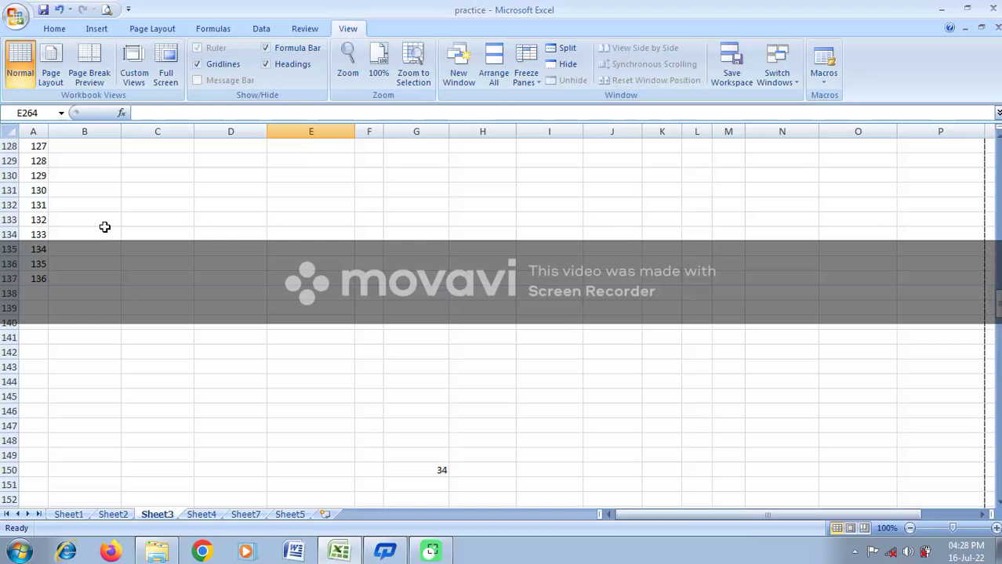
scroll(104, 226, "up", 20)
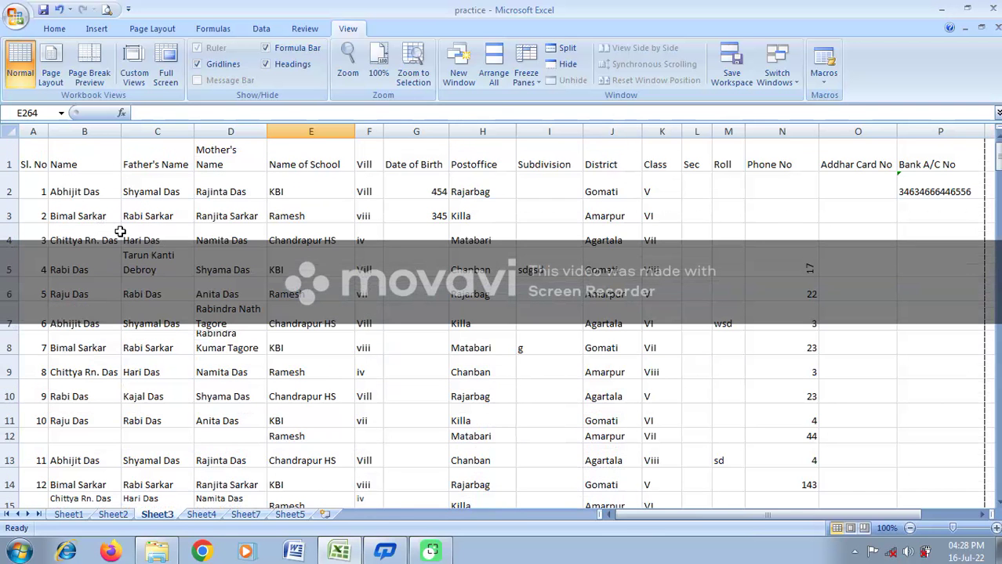
Insert a centre header reading "English" on Sheet3
left_click(97, 30)
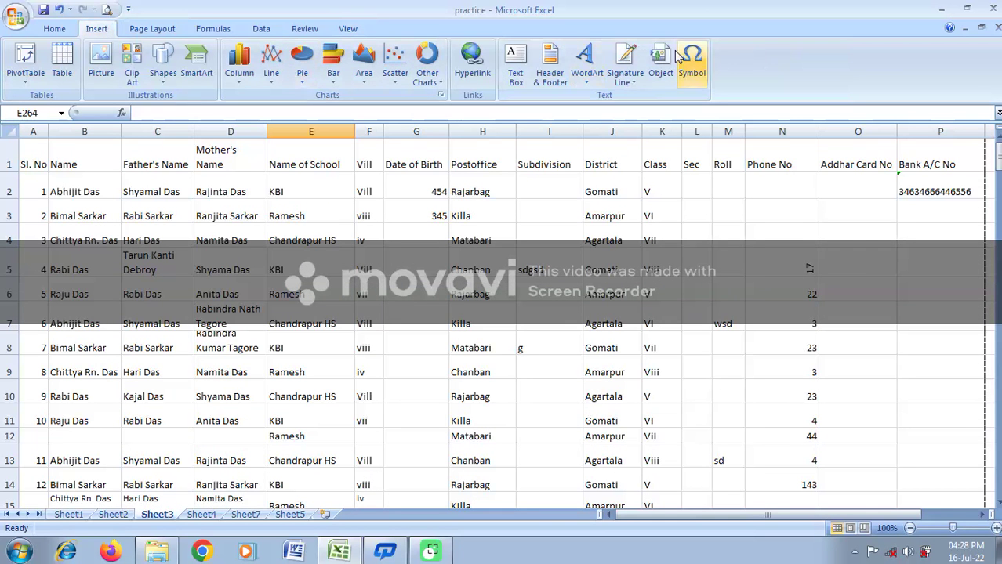
left_click(552, 63)
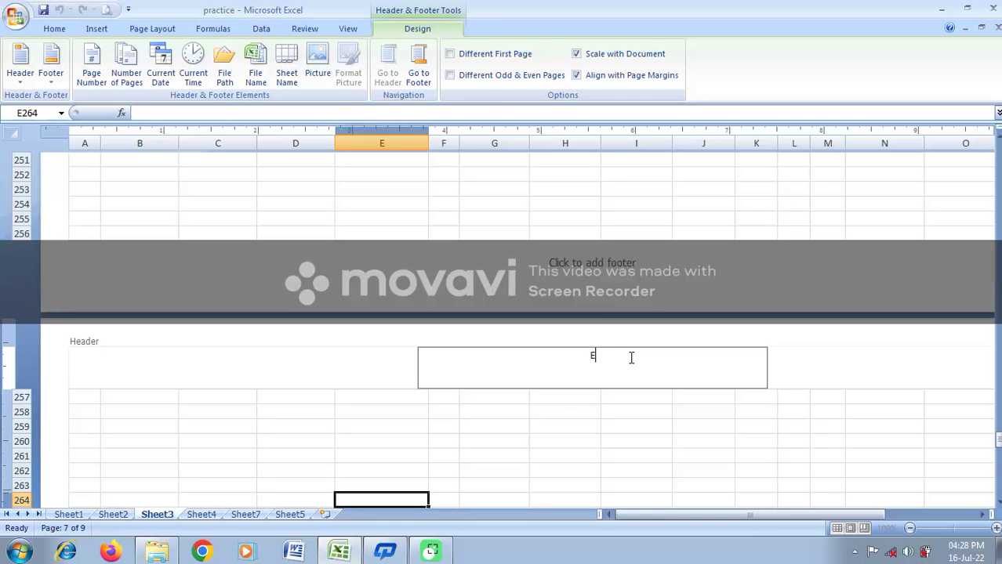
type("sh")
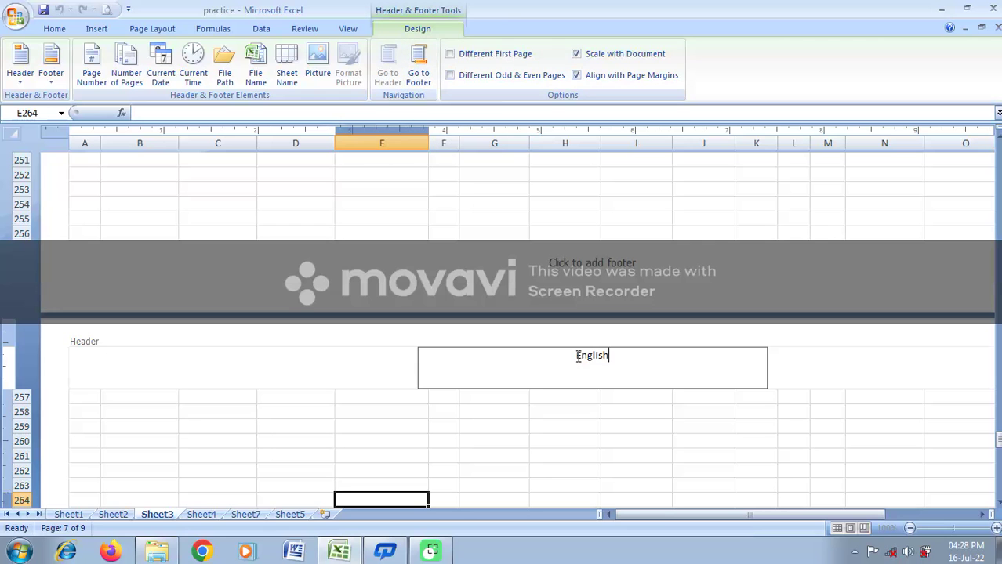
Apply the preset "Page 1" footer to Sheet3 and return the sheet to Normal view
left_click(419, 85)
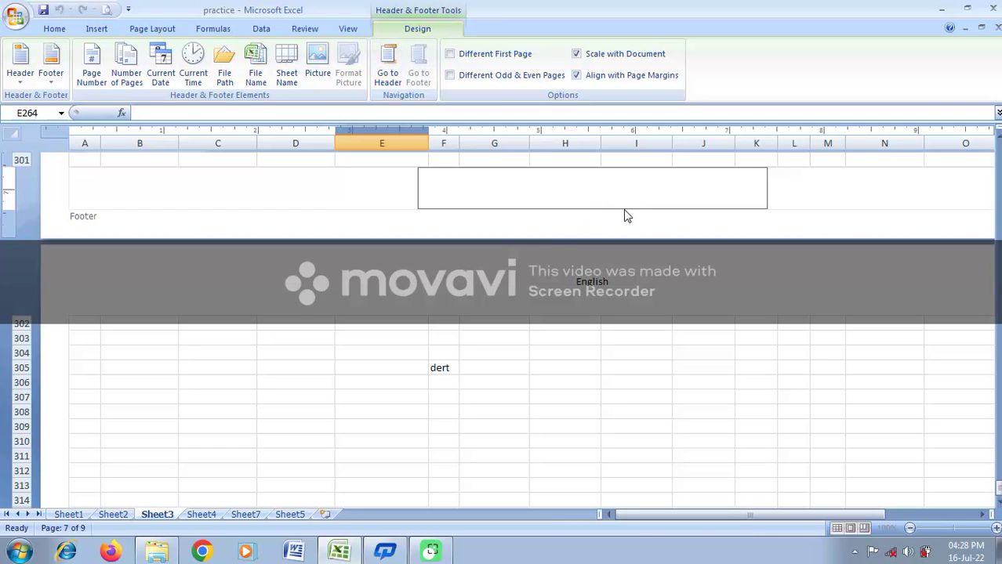
left_click(52, 81)
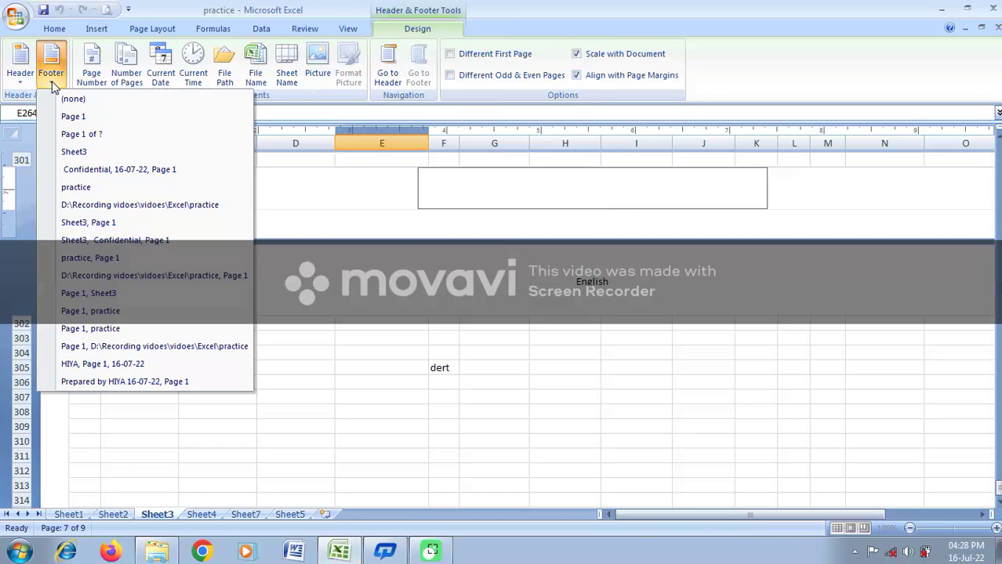
left_click(107, 125)
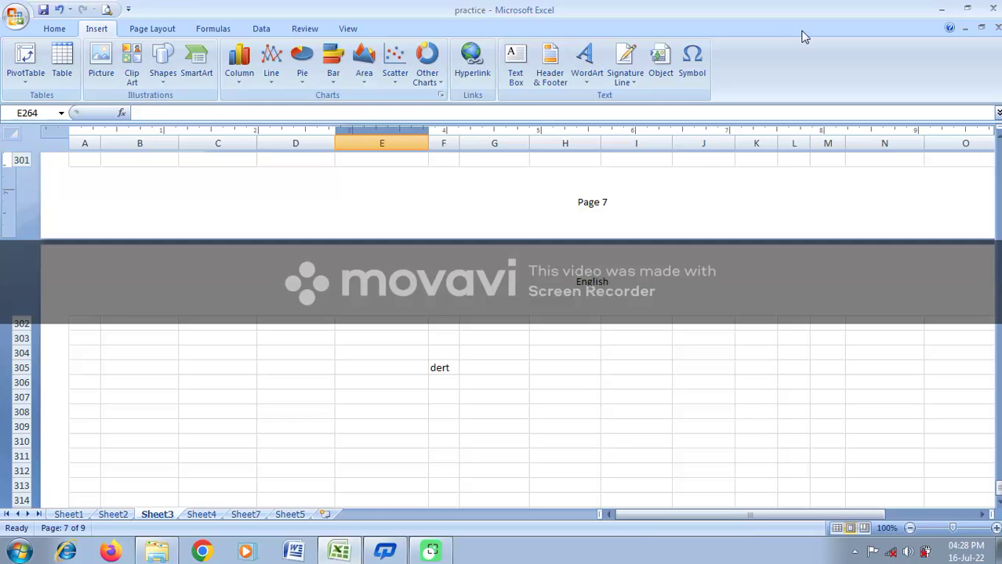
left_click(358, 29)
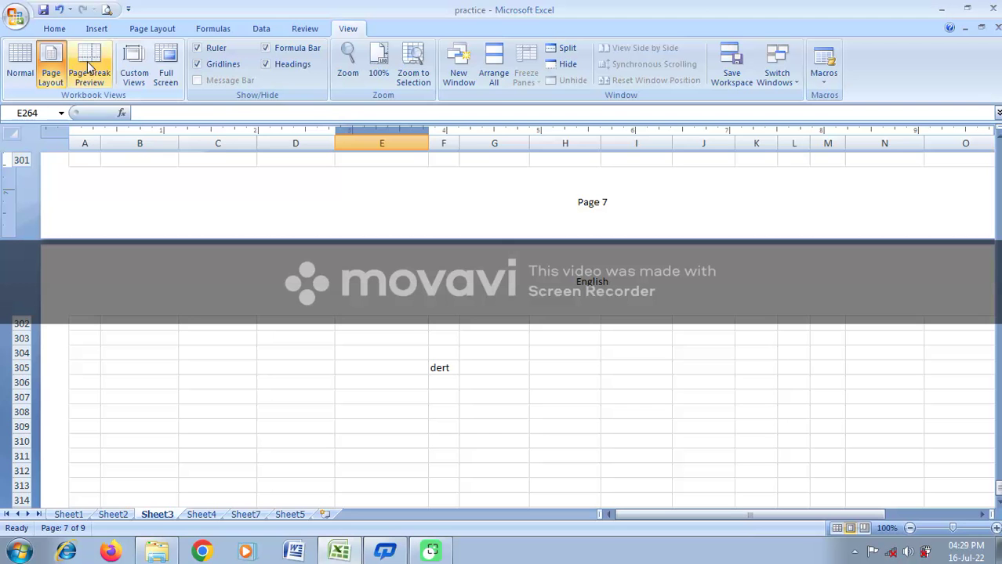
left_click(21, 70)
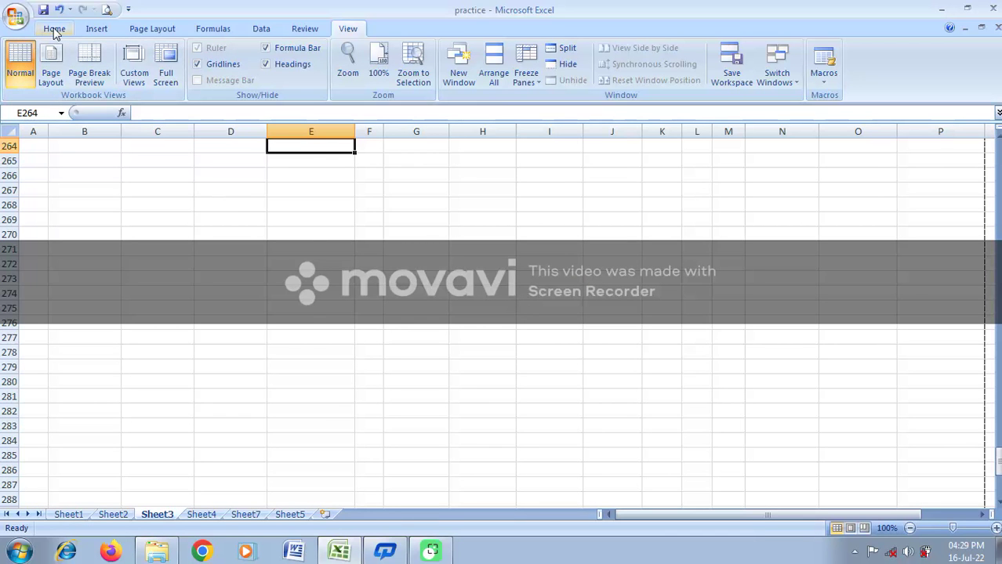
Open the print preview of Sheet3 and check the header and footer on the first page
left_click(16, 16)
mouse_move(64, 195)
left_click(192, 156)
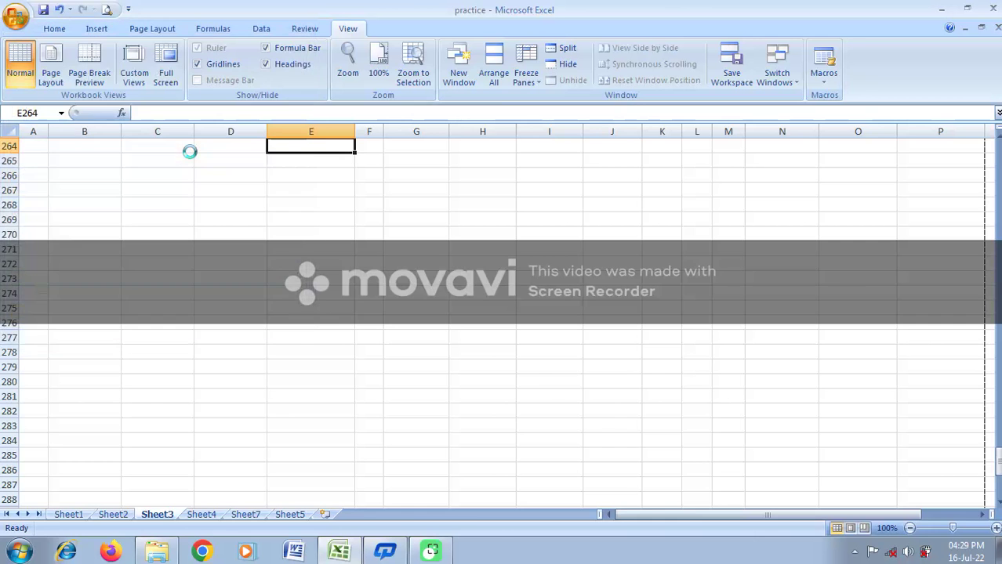
scroll(620, 302, "up", 5)
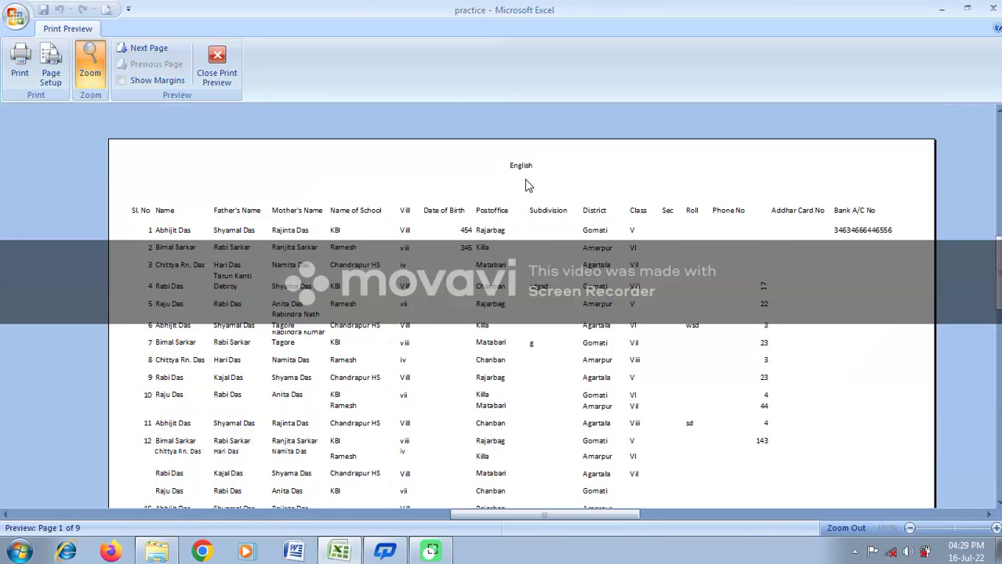
scroll(533, 204, "down", 5)
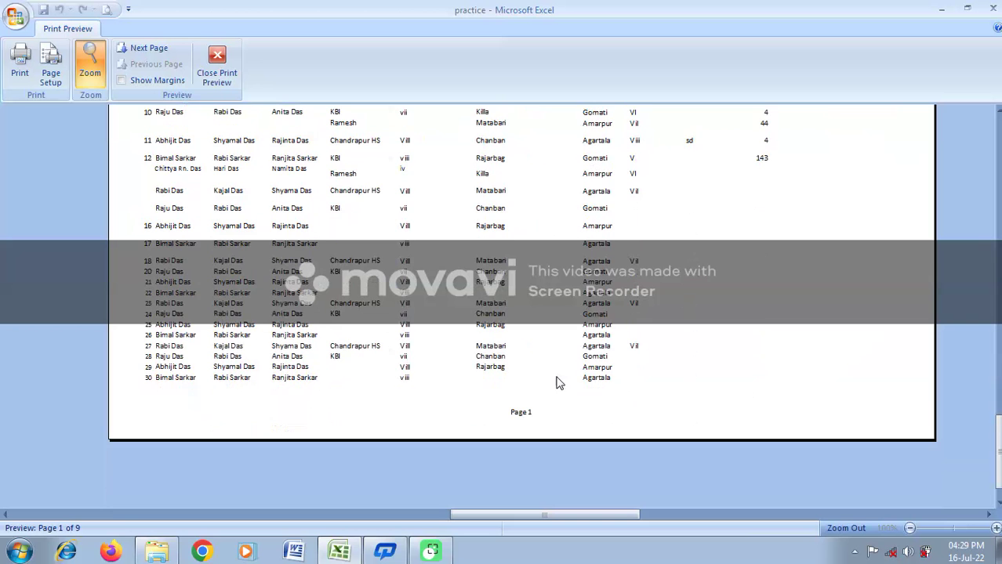
Advance the print preview to page 5 to check the page-number footers, and close the preview
left_click(150, 47)
left_click(152, 47)
left_click(153, 47)
left_click(153, 47)
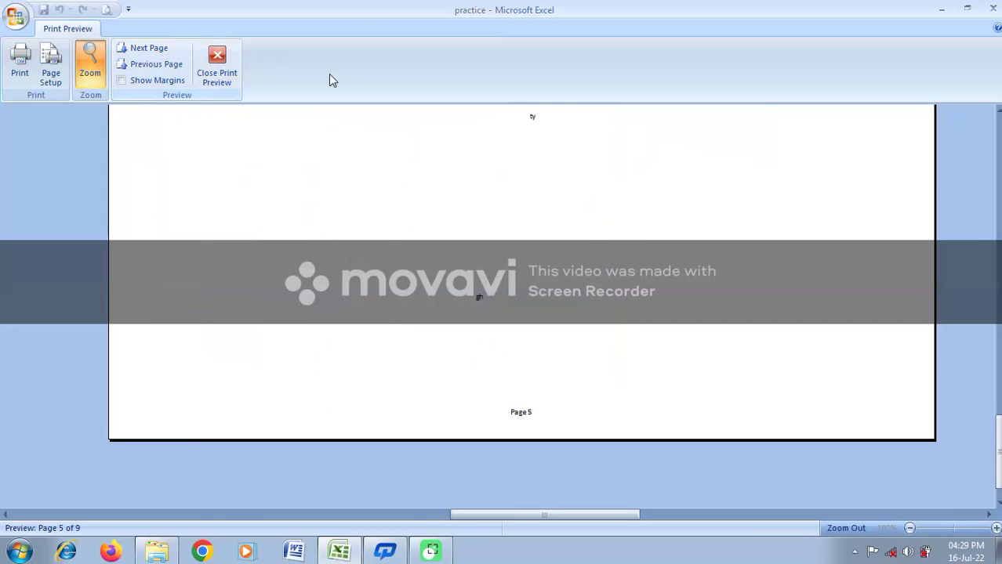
left_click(233, 76)
left_click(443, 296)
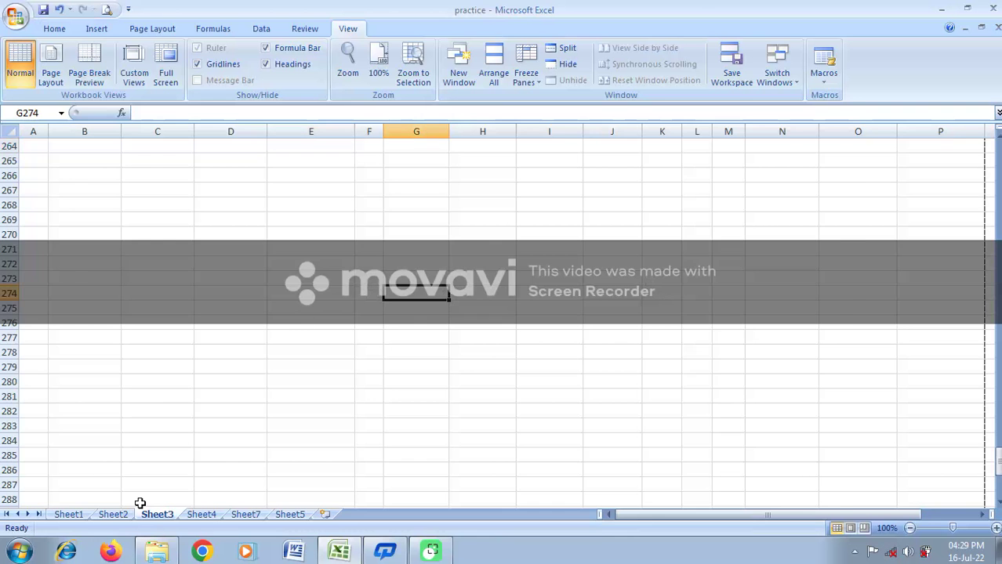
Return to the topic list on Sheet1 and select the "Page setup" topic in cell B42
left_click(72, 516)
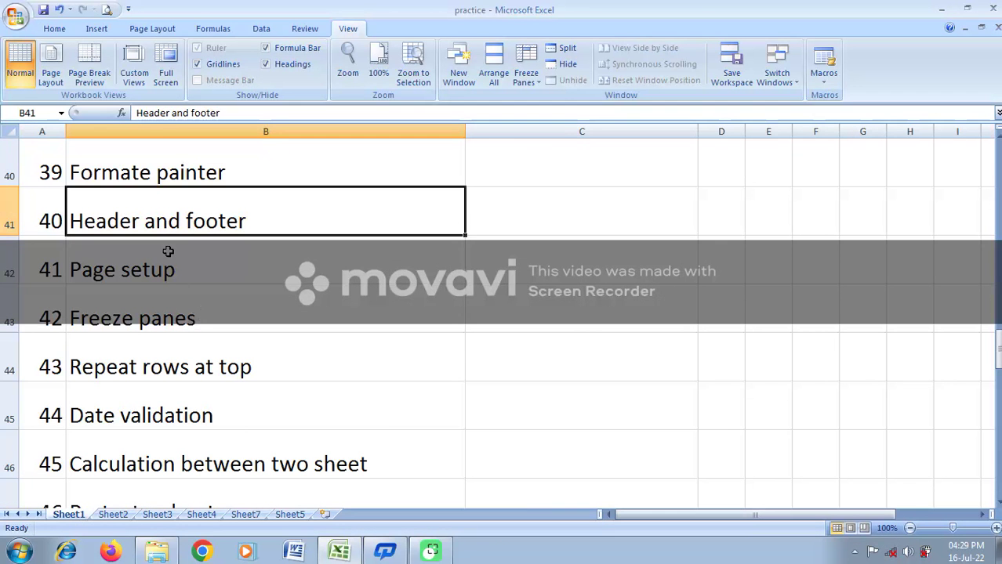
left_click(225, 269)
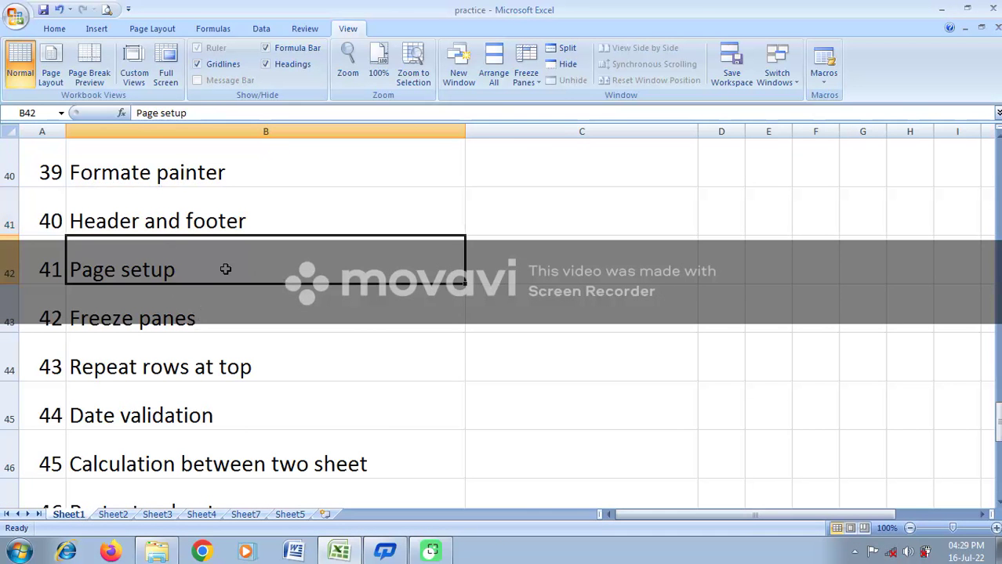
scroll(225, 269, "down", 1)
scroll(225, 269, "up", 1)
left_click(240, 220)
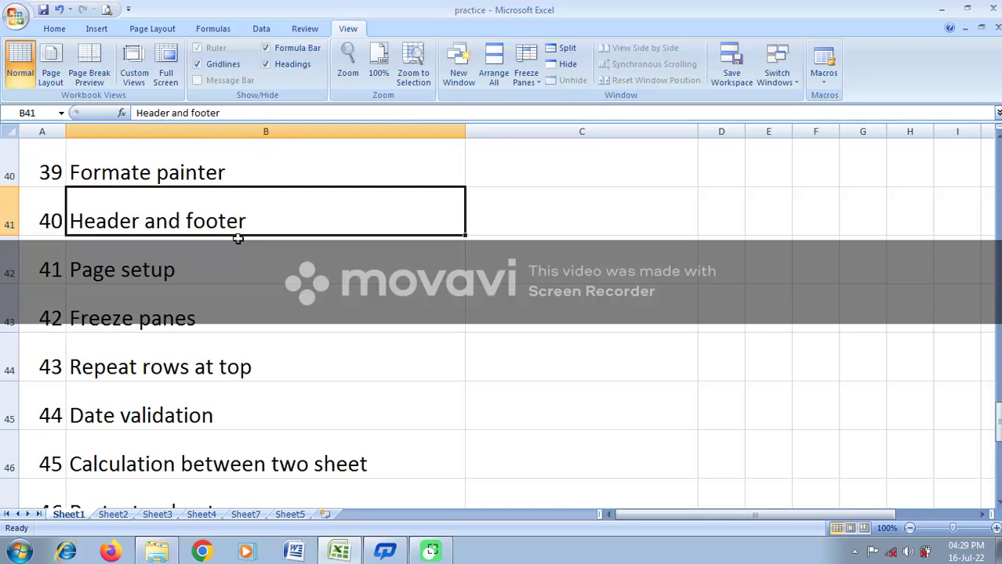
left_click(227, 255)
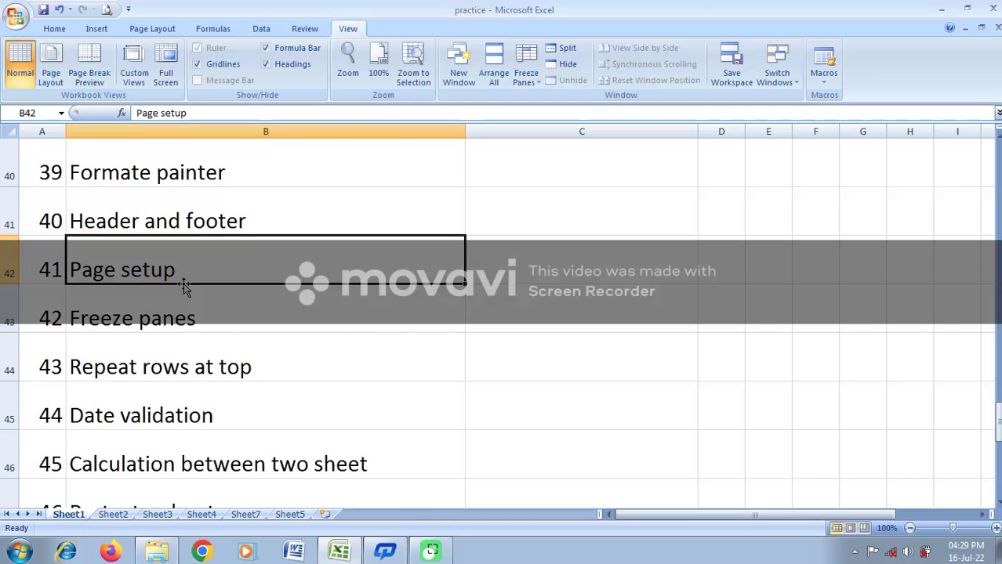
Switch to Sheet3 and go to the start of the student table at row 1
left_click(245, 515)
left_click(201, 515)
left_click(154, 515)
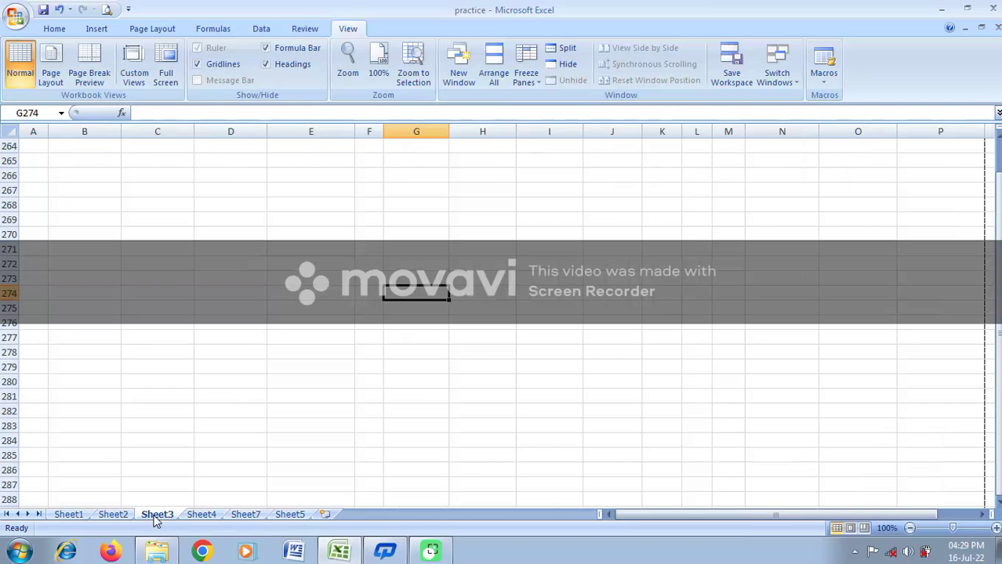
left_click(113, 515)
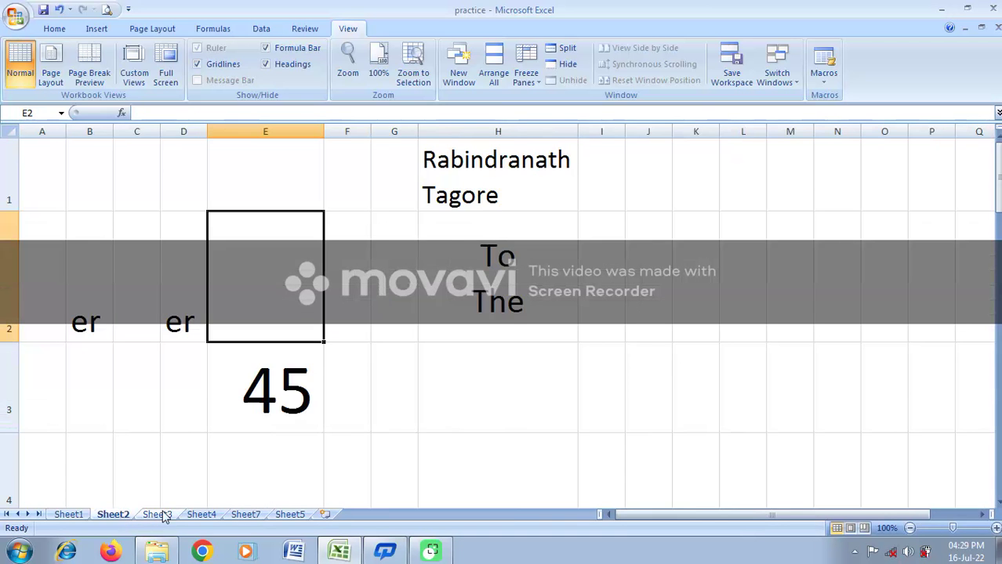
left_click(157, 515)
scroll(319, 391, "up", 5)
scroll(320, 391, "up", 20)
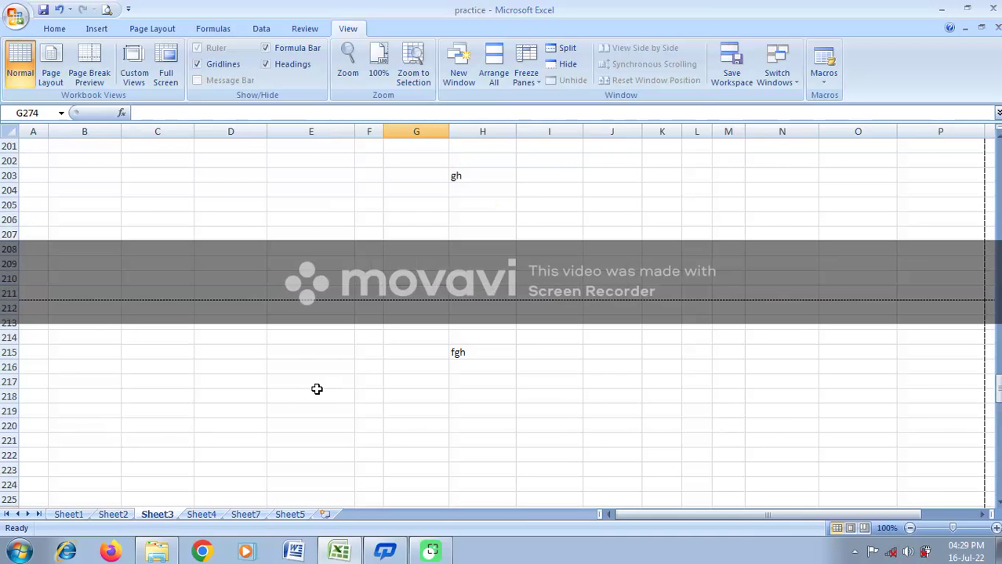
scroll(313, 380, "up", 20)
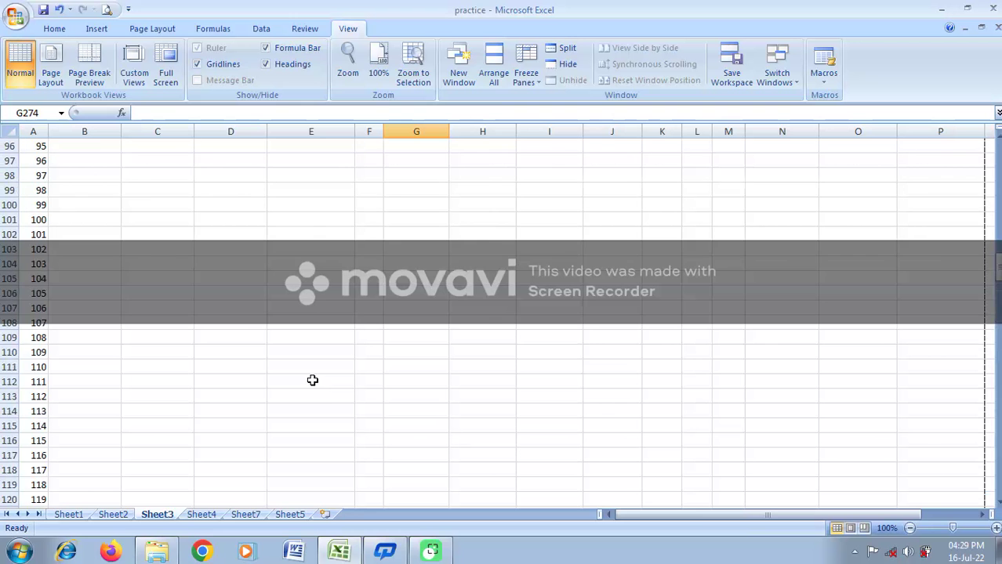
scroll(312, 379, "up", 13)
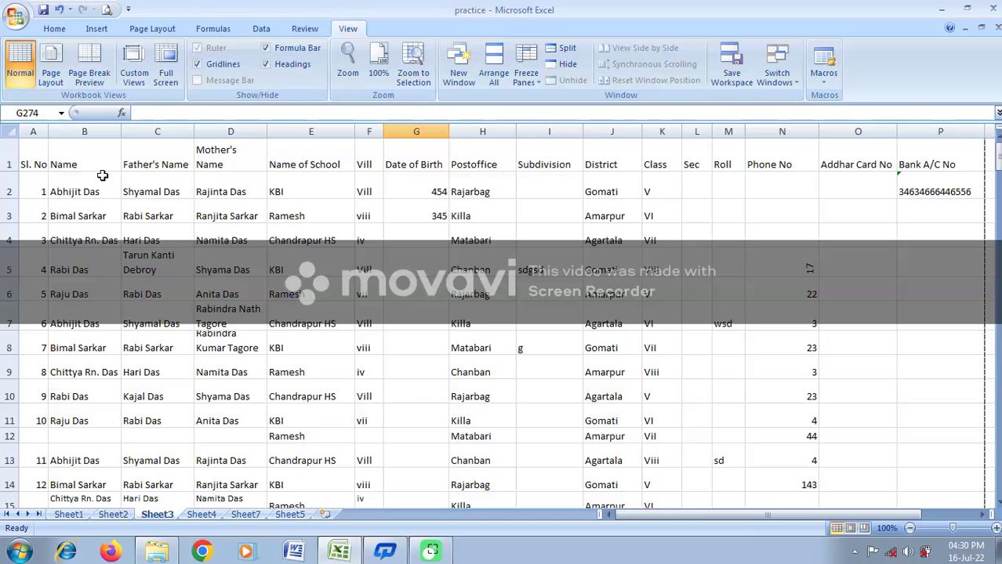
Review the table's header row from Sl. No in column A to Bank A/C No in column P
left_click(32, 155)
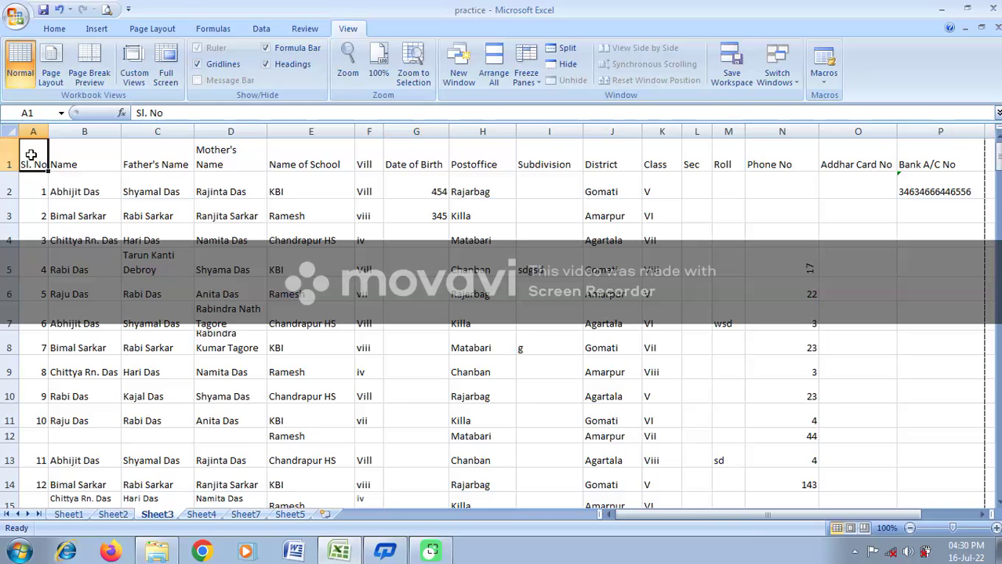
left_click(86, 159)
left_click(150, 153)
left_click(230, 152)
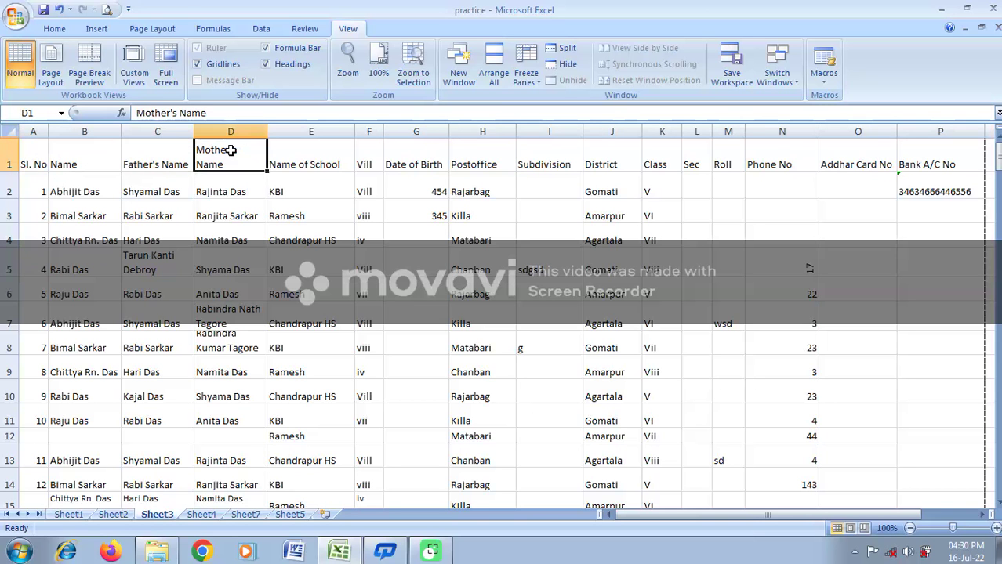
left_click(321, 155)
left_click(370, 149)
left_click(414, 147)
left_click(528, 149)
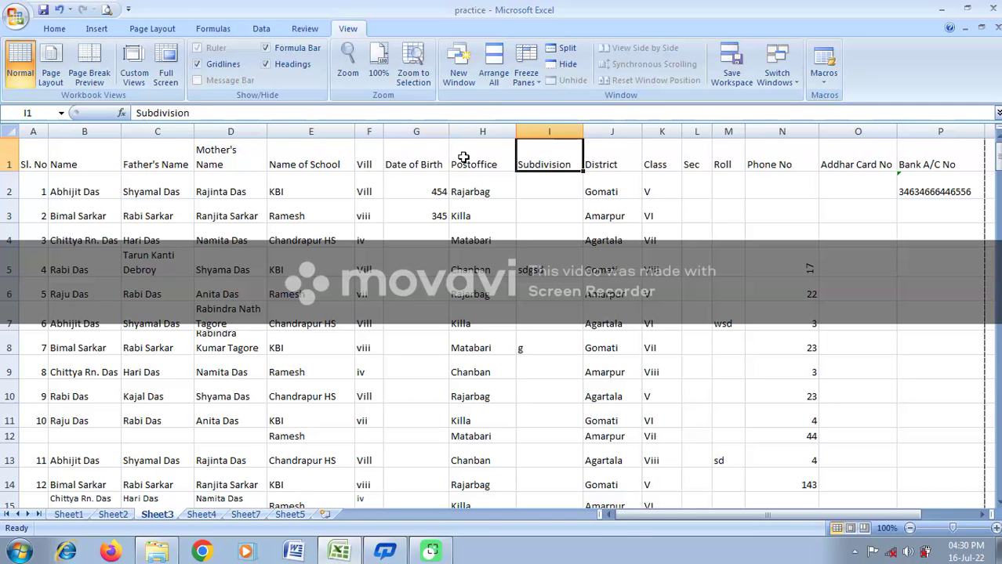
left_click(881, 163)
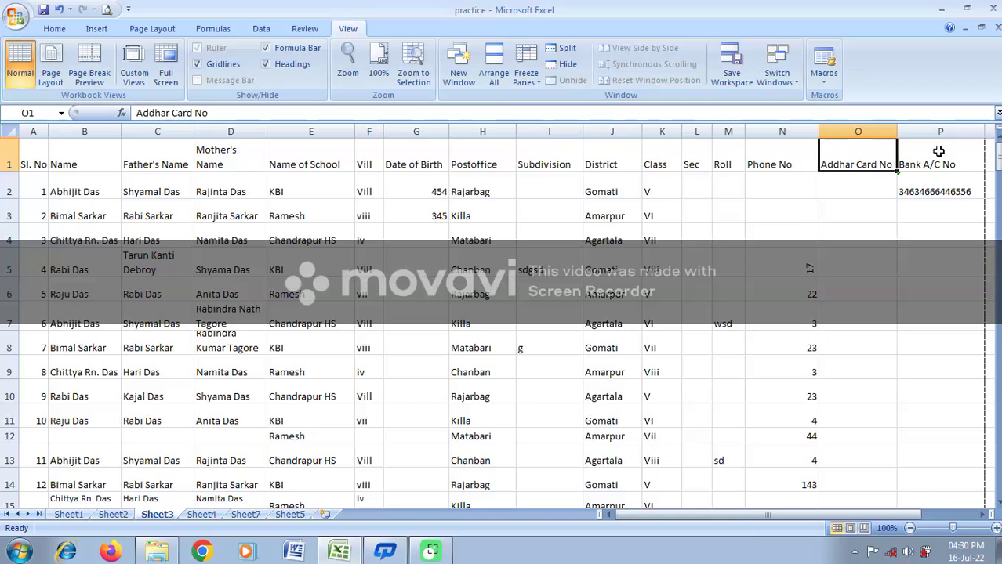
left_click(944, 150)
left_click(755, 164)
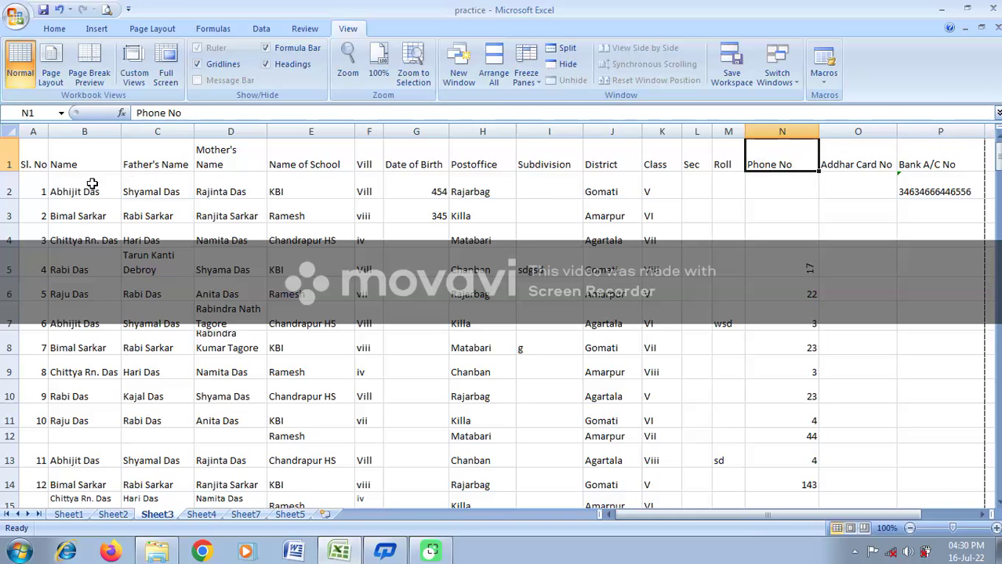
left_click_drag(950, 157, 78, 178)
left_click(86, 231)
left_click(36, 186)
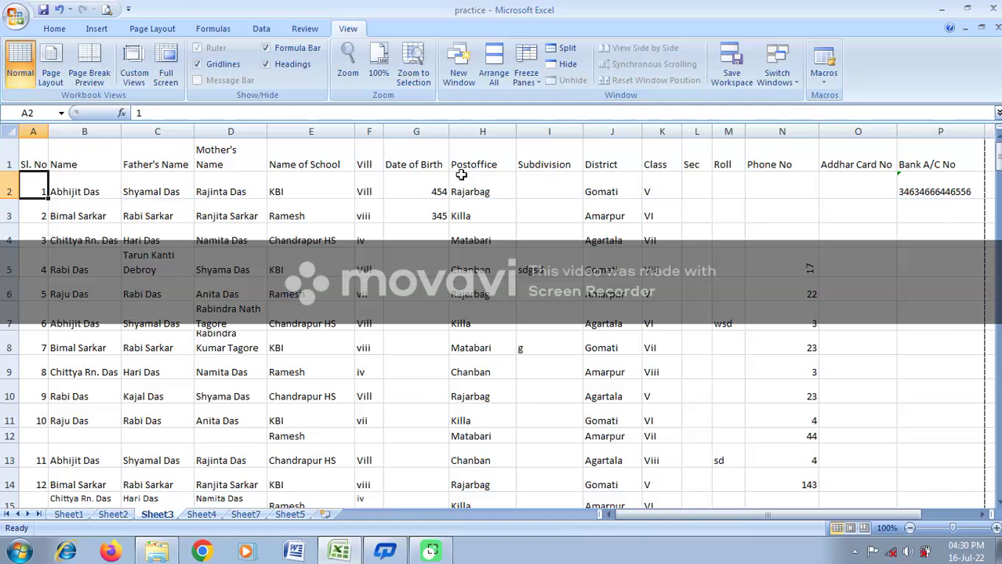
Set Sheet3's print scaling to 100% of normal size in Page Setup and check which columns fit before the page break
left_click(554, 259)
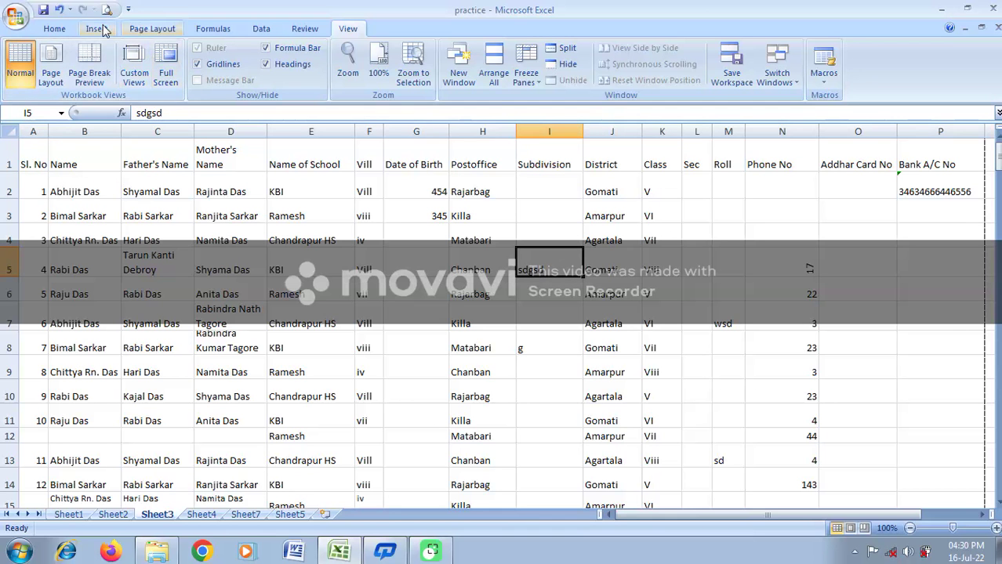
left_click(142, 30)
left_click(94, 29)
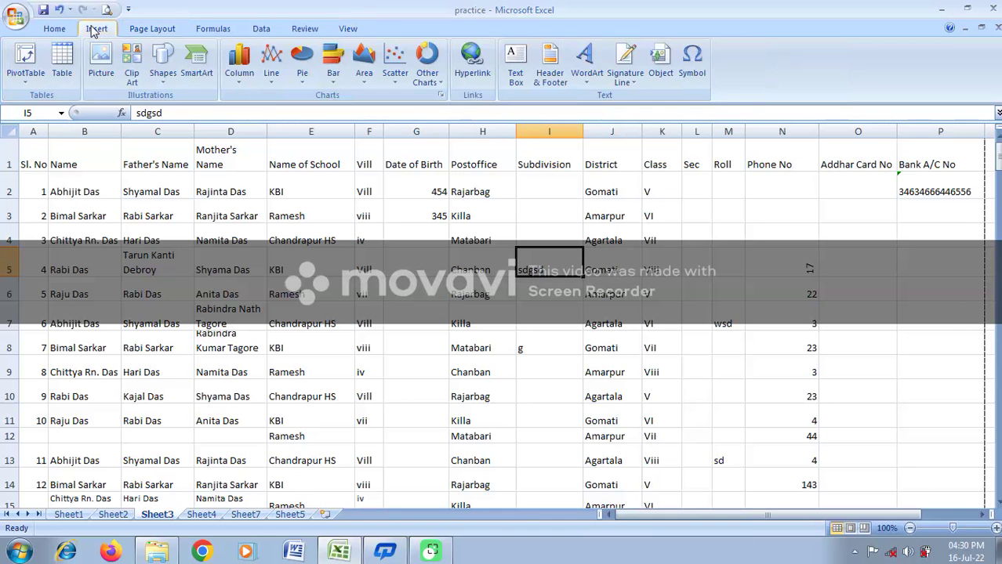
left_click(149, 29)
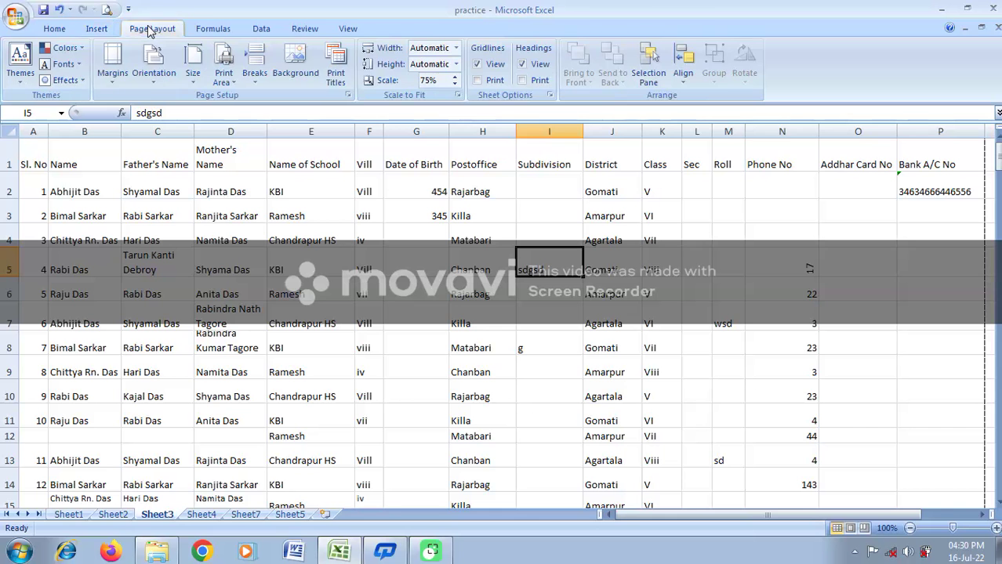
left_click(193, 75)
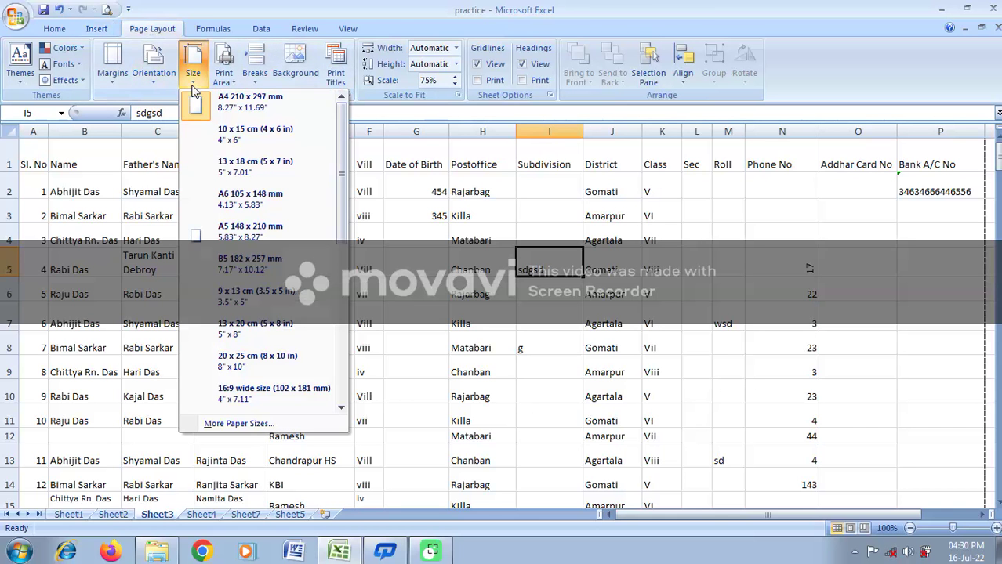
left_click(239, 424)
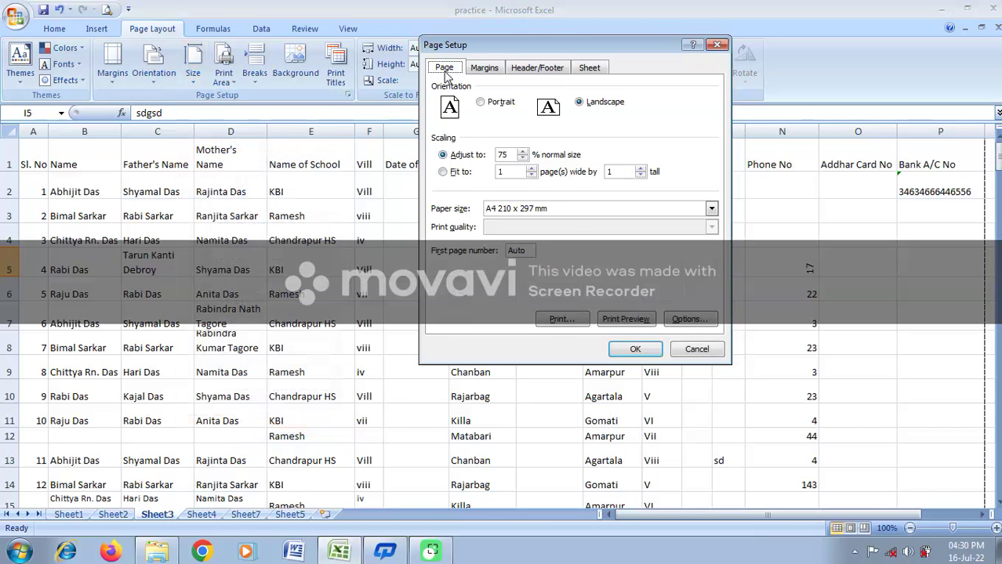
double_click(502, 154)
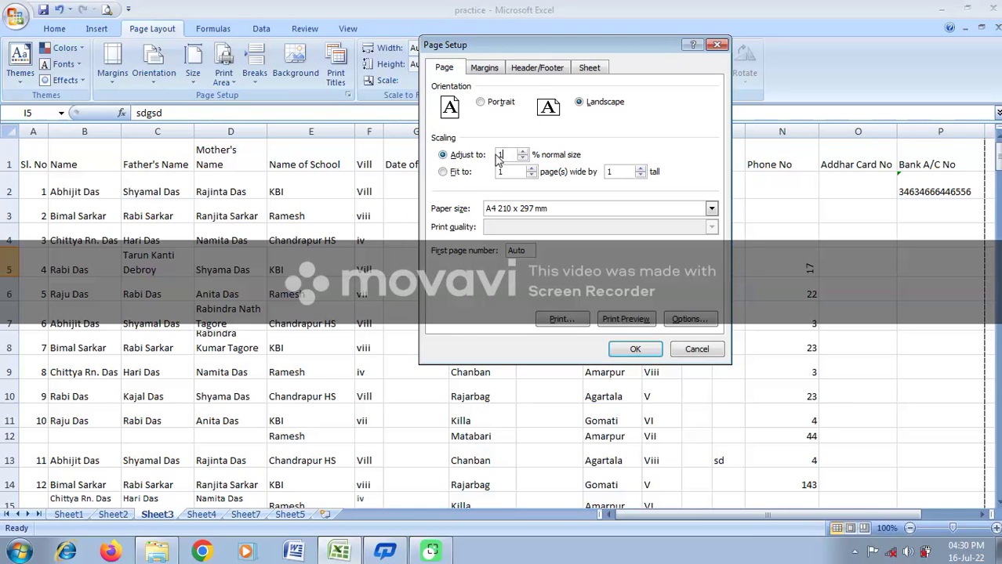
left_click(636, 348)
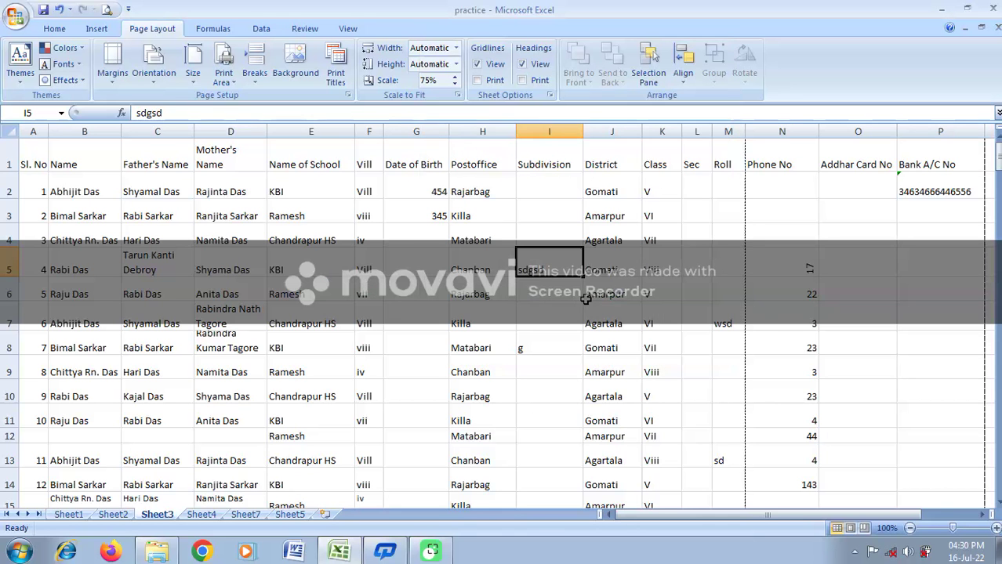
left_click(271, 221)
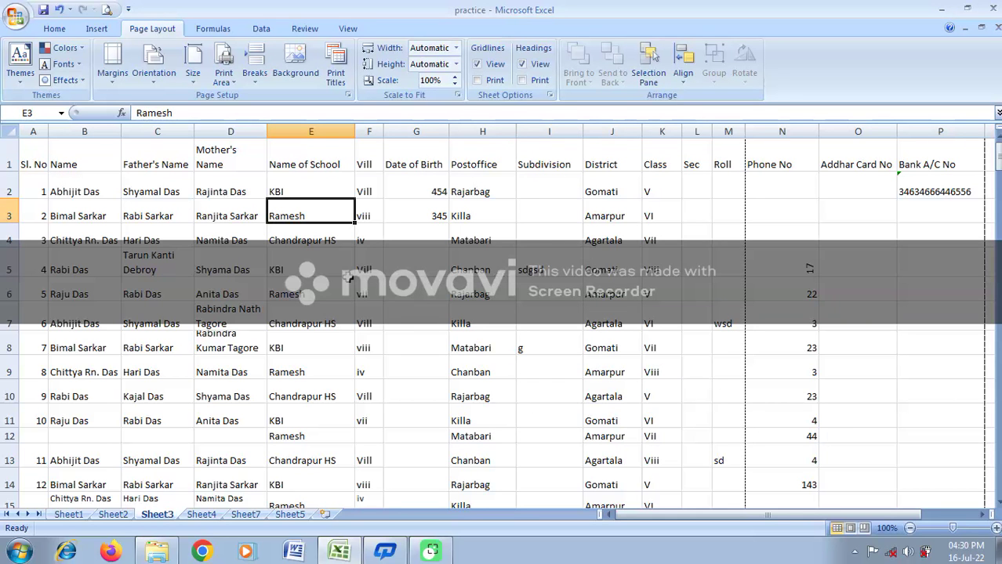
left_click(301, 275)
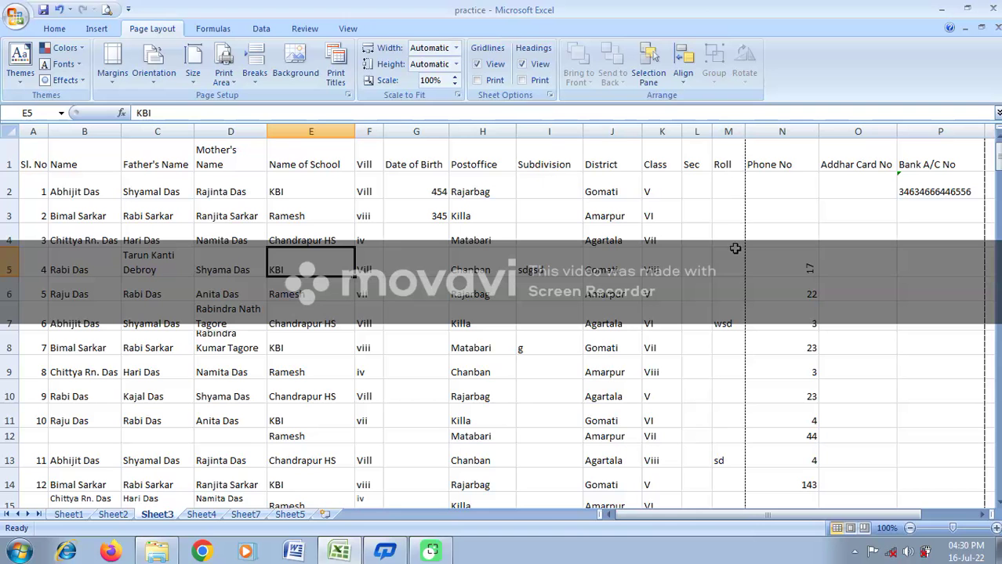
left_click(608, 216)
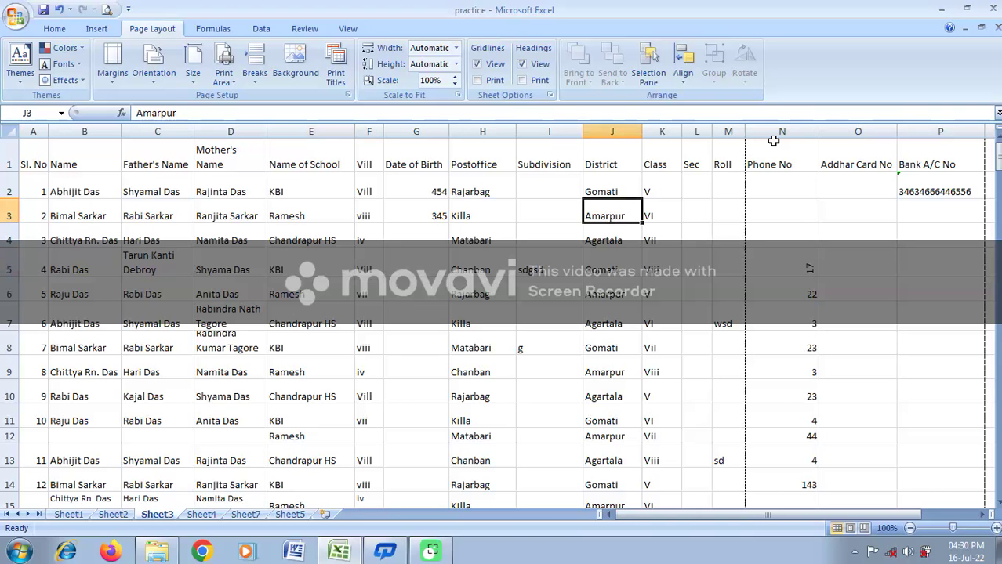
left_click(722, 163)
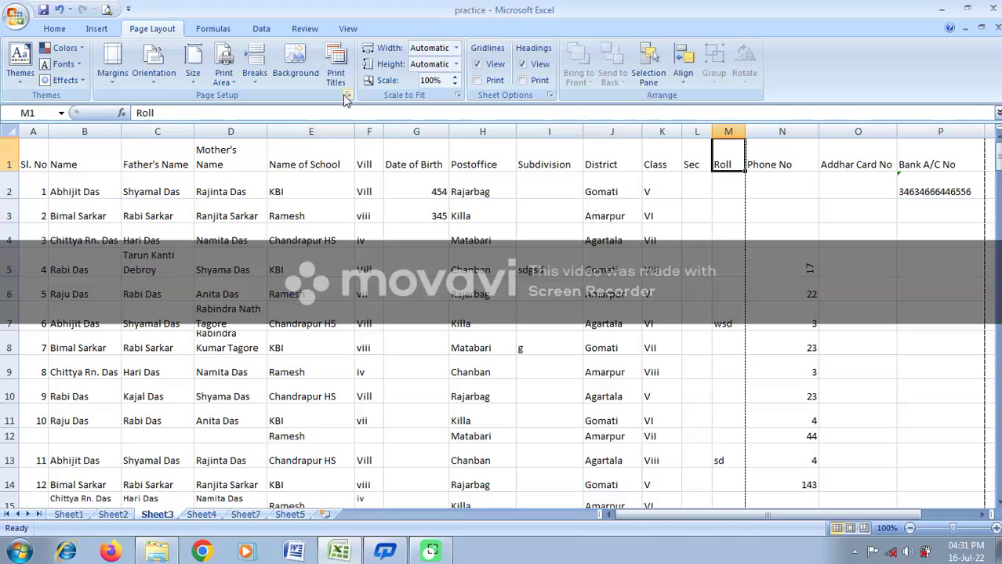
Set Sheet3's page orientation to Portrait and its paper size to A4
left_click(192, 78)
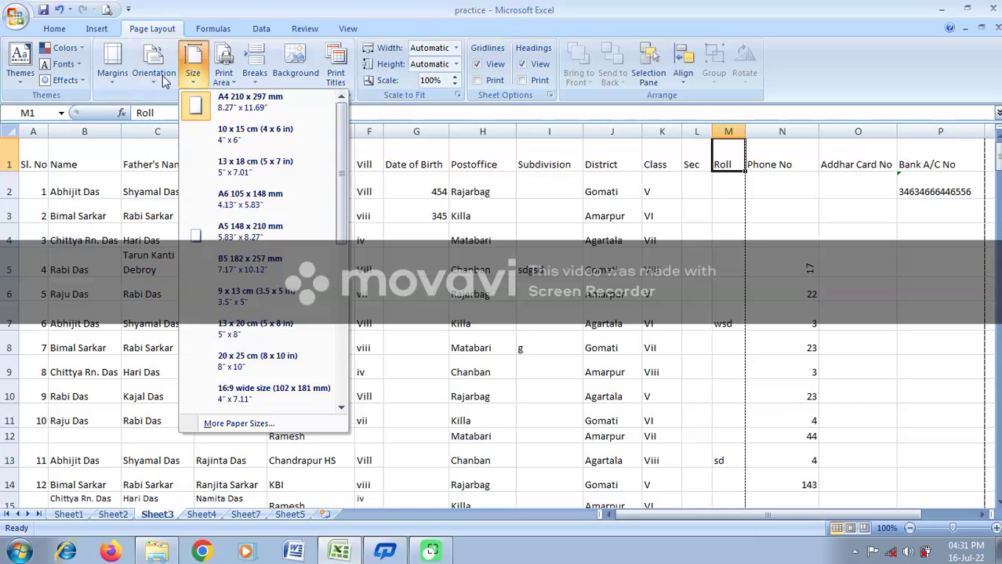
left_click(154, 66)
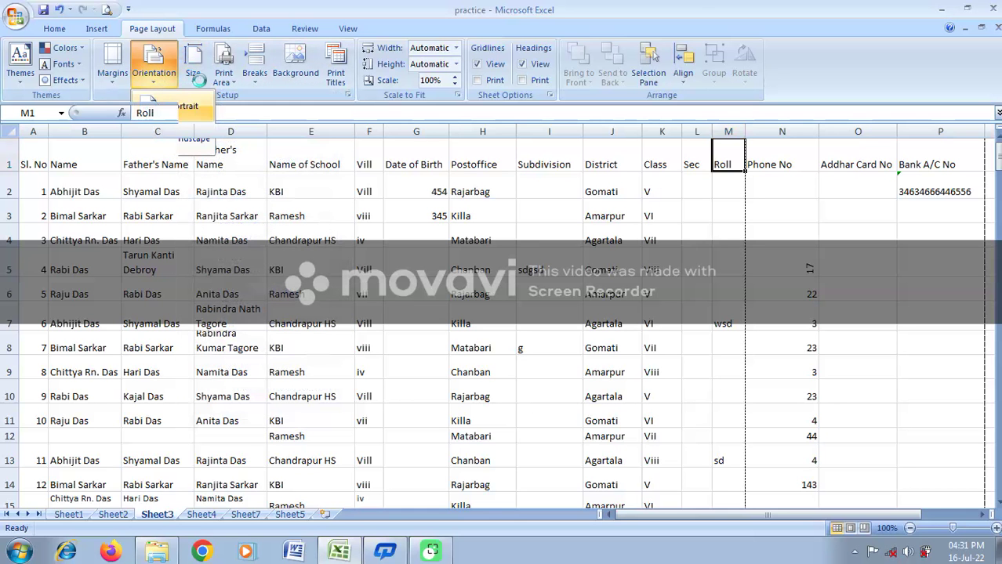
left_click(192, 80)
left_click(192, 80)
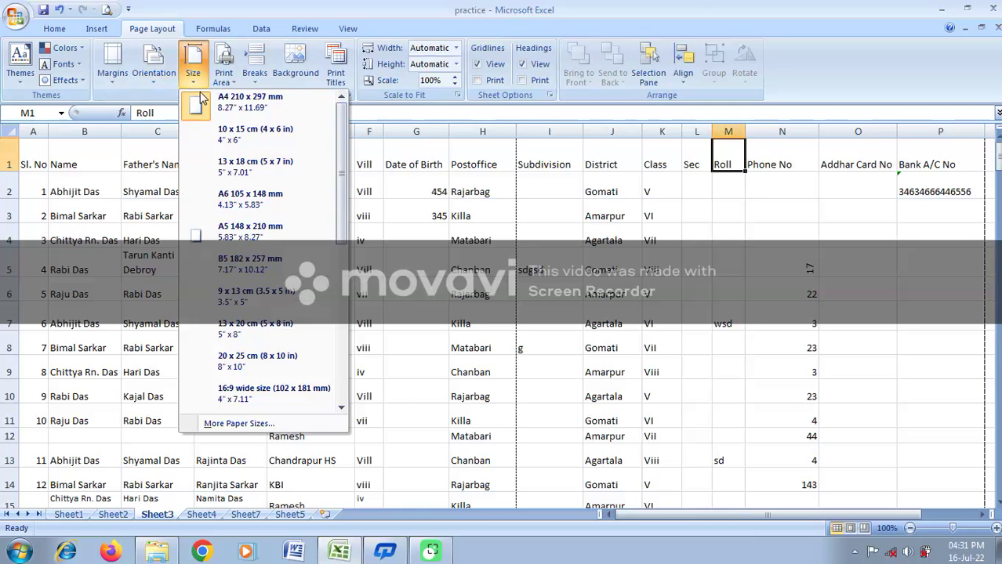
left_click(200, 102)
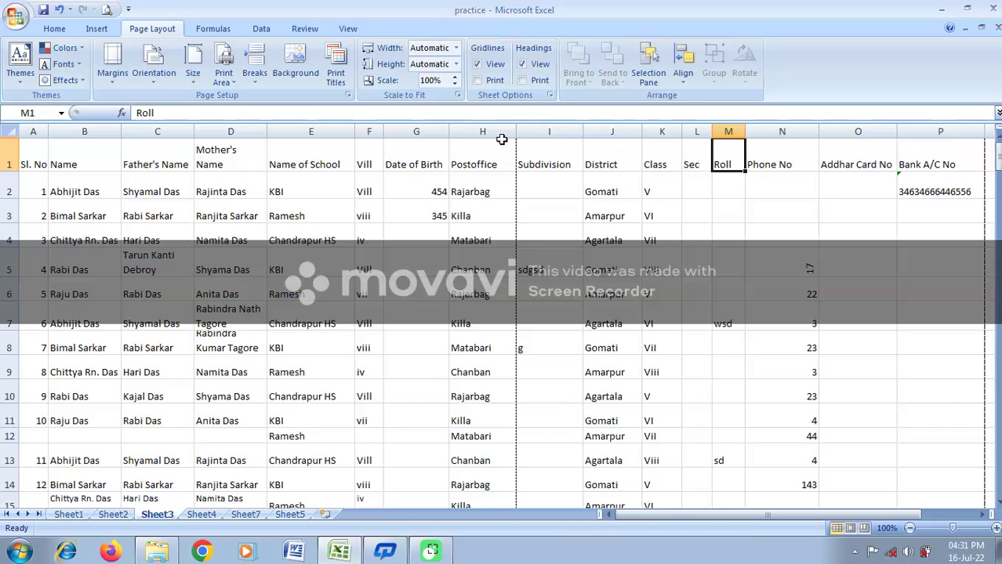
Examine the extent of the first printed page by selecting A1:H37 and checking the page breaks below and beside it
left_click_drag(509, 145, 31, 323)
scroll(462, 288, "down", 2)
scroll(462, 288, "down", 6)
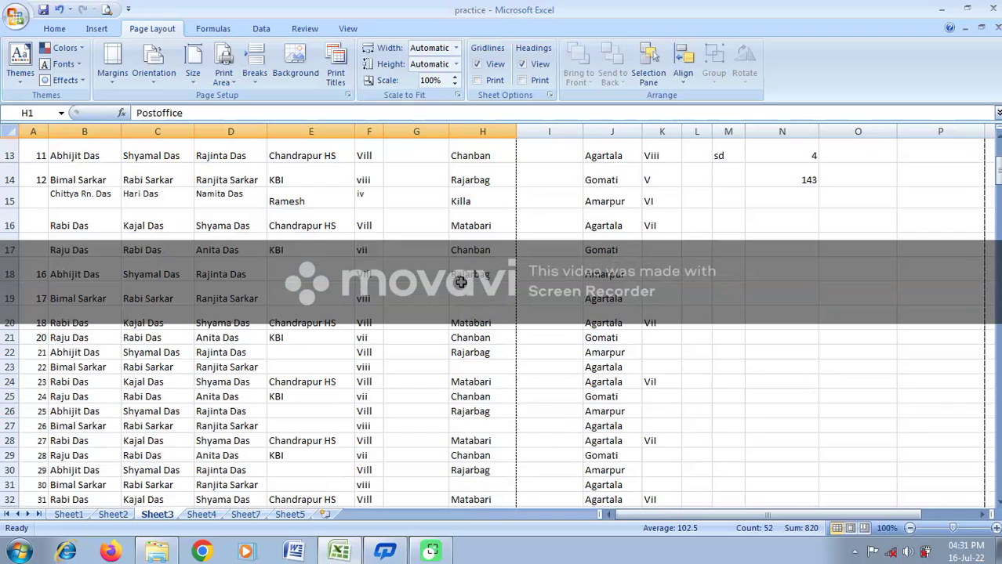
left_click_drag(499, 322, 41, 100)
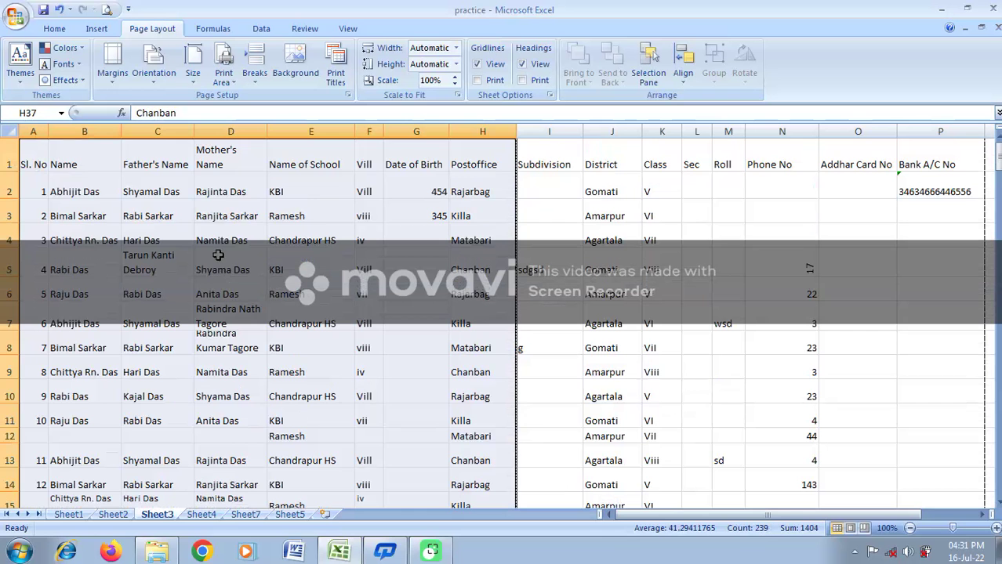
left_click(216, 212)
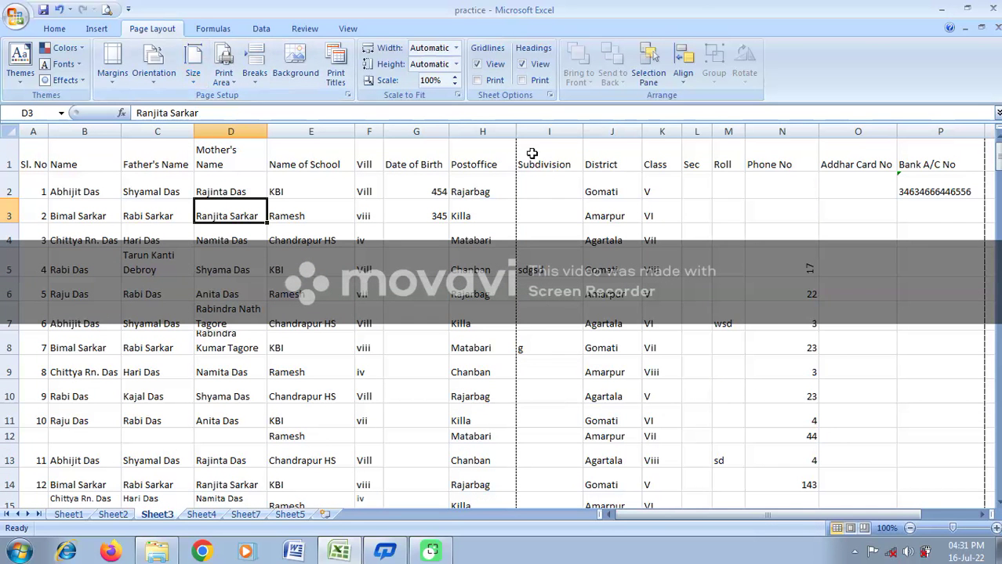
scroll(529, 304, "down", 10)
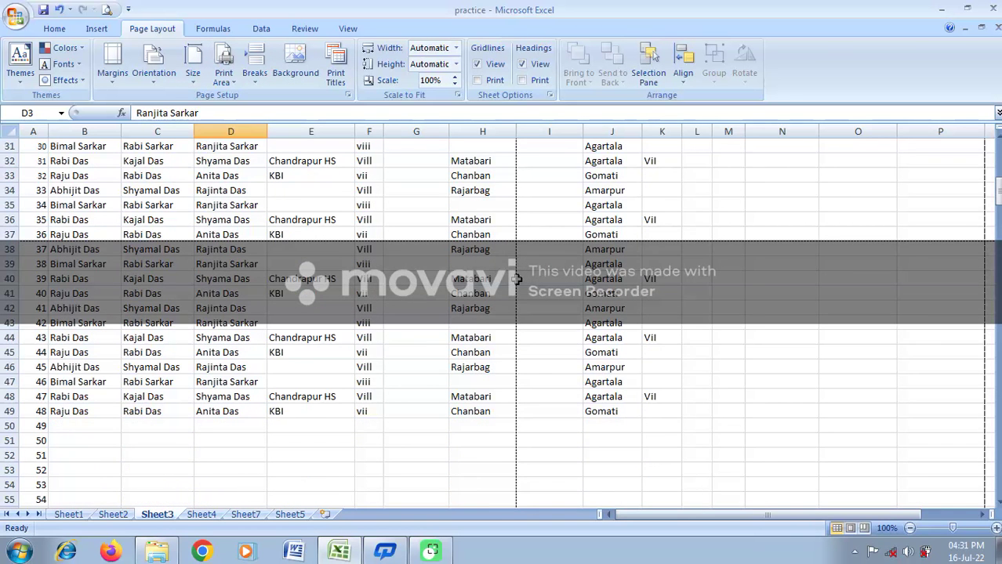
scroll(517, 279, "up", 10)
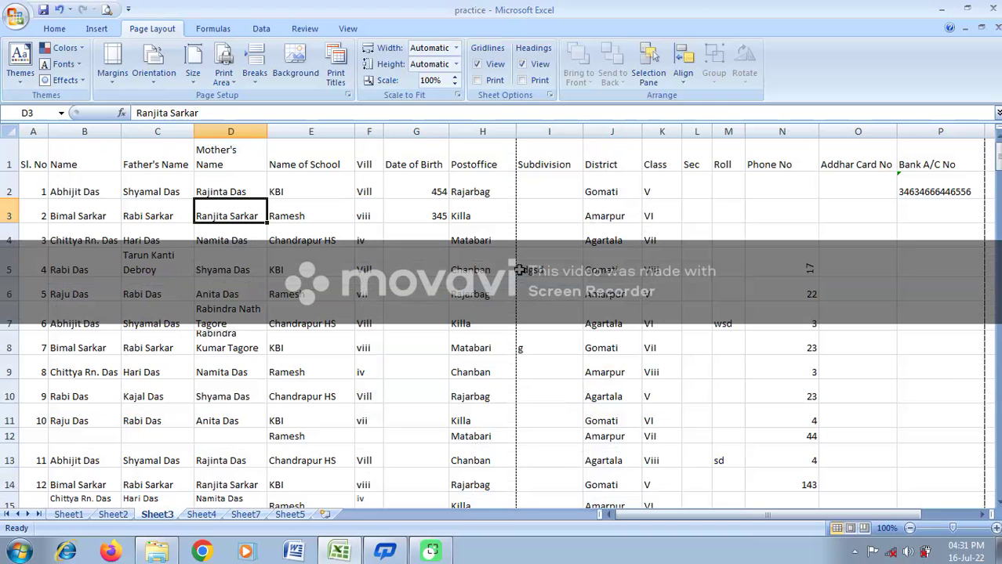
left_click(507, 146)
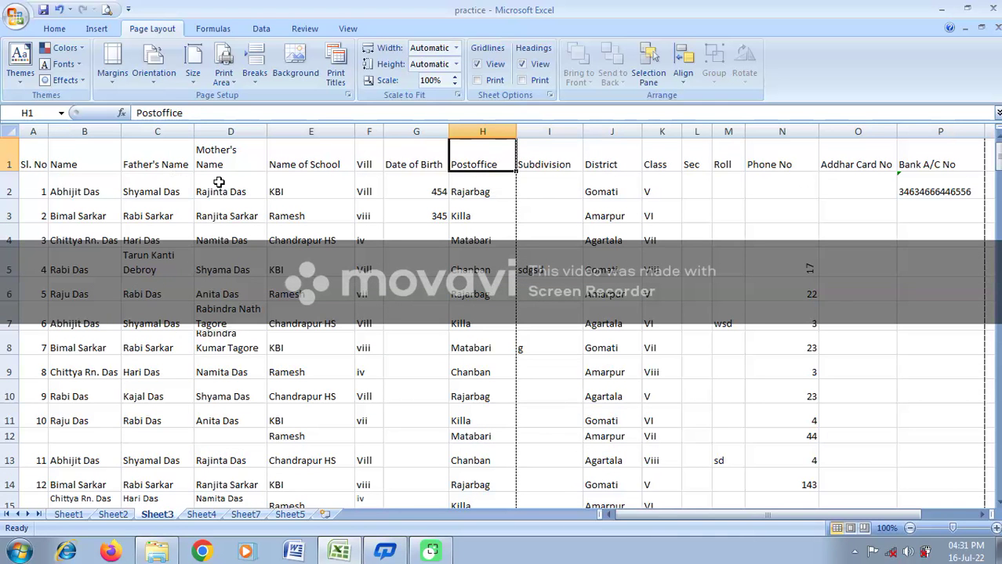
left_click(552, 166)
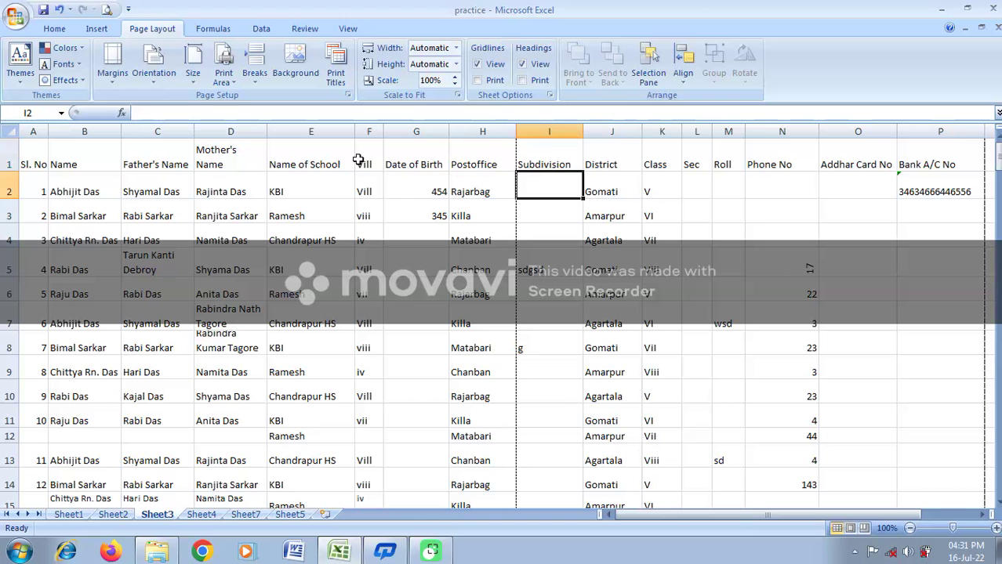
left_click(362, 157)
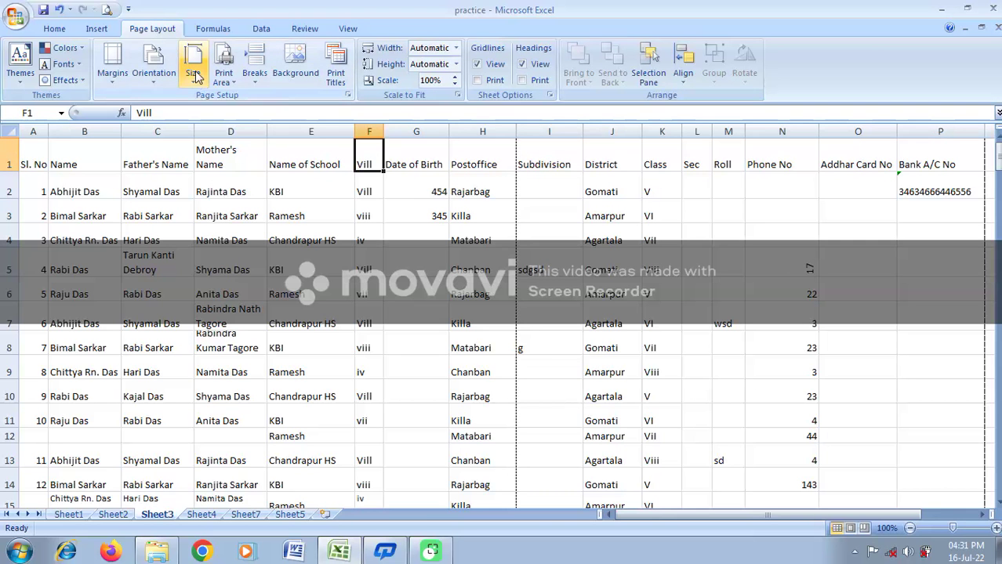
Set Sheet3's page orientation to Landscape and check which columns from Roll to Bank A/C No fall around the page break
left_click(153, 67)
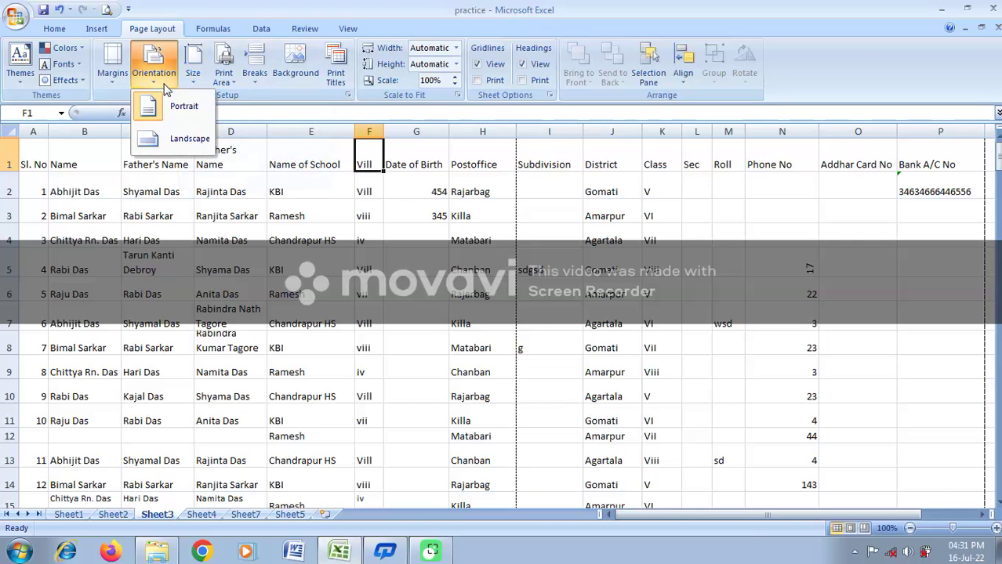
left_click(199, 141)
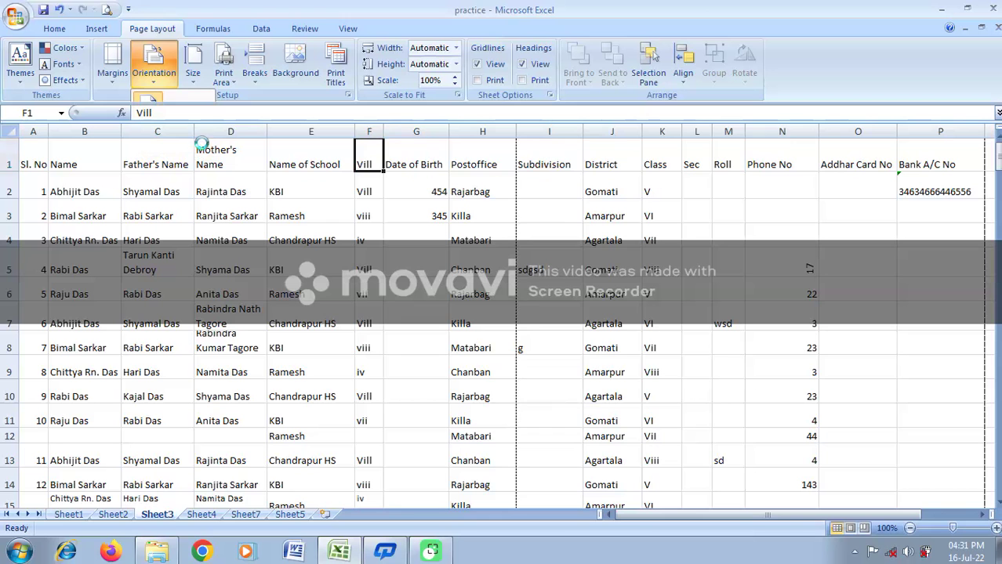
left_click(740, 154)
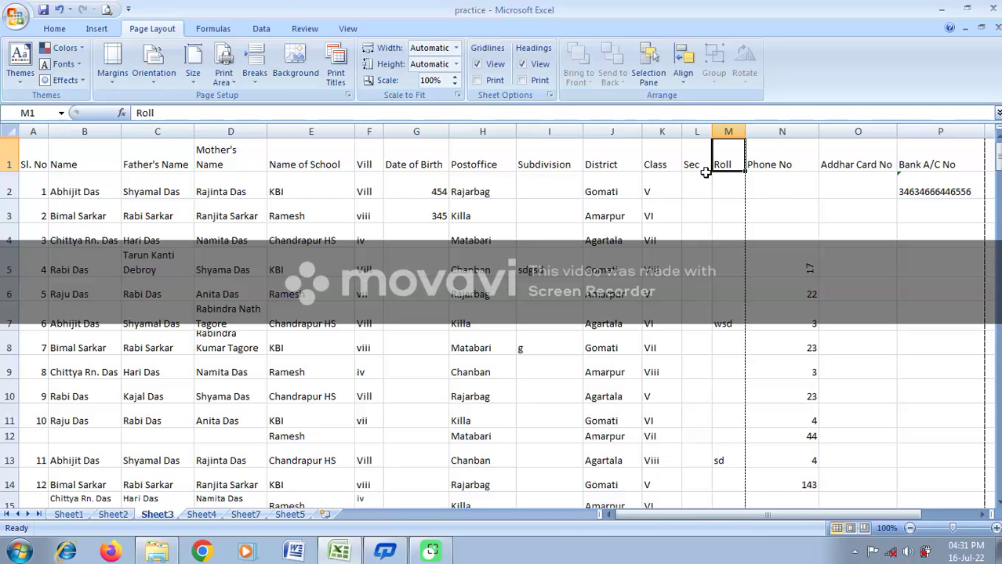
left_click_drag(801, 182, 928, 174)
left_click(602, 214)
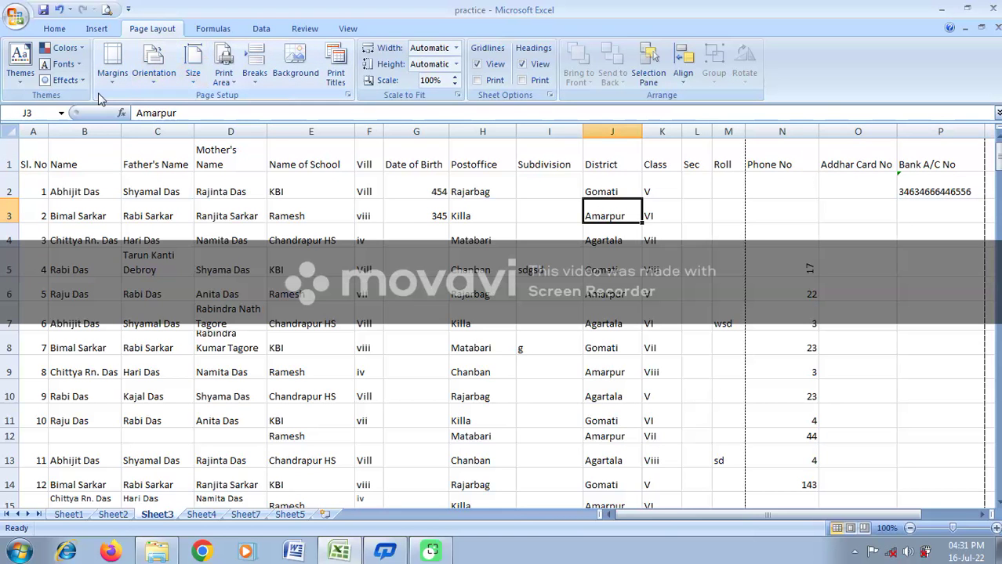
Review the custom page margins for Sheet3 in Page Setup
left_click(115, 80)
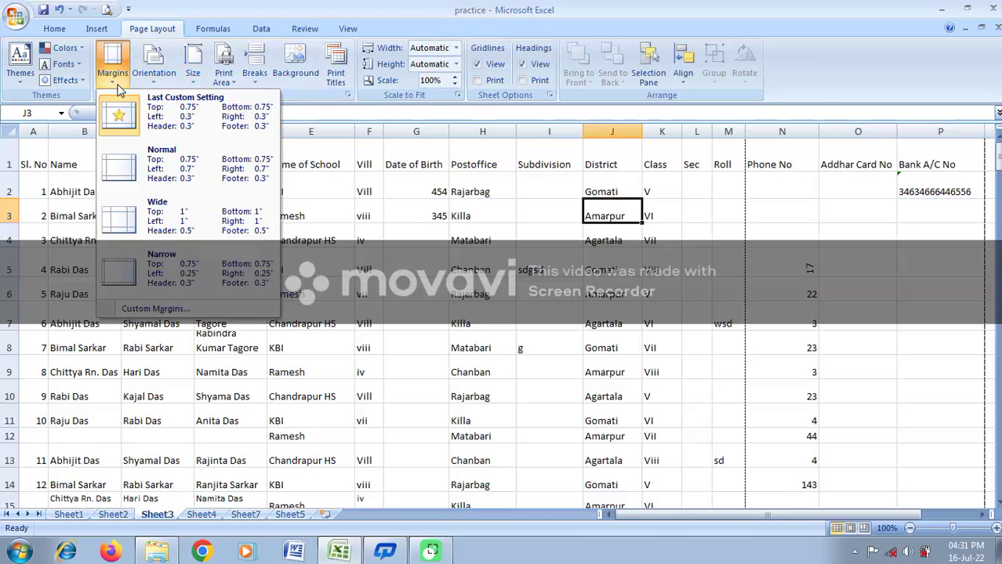
left_click(153, 309)
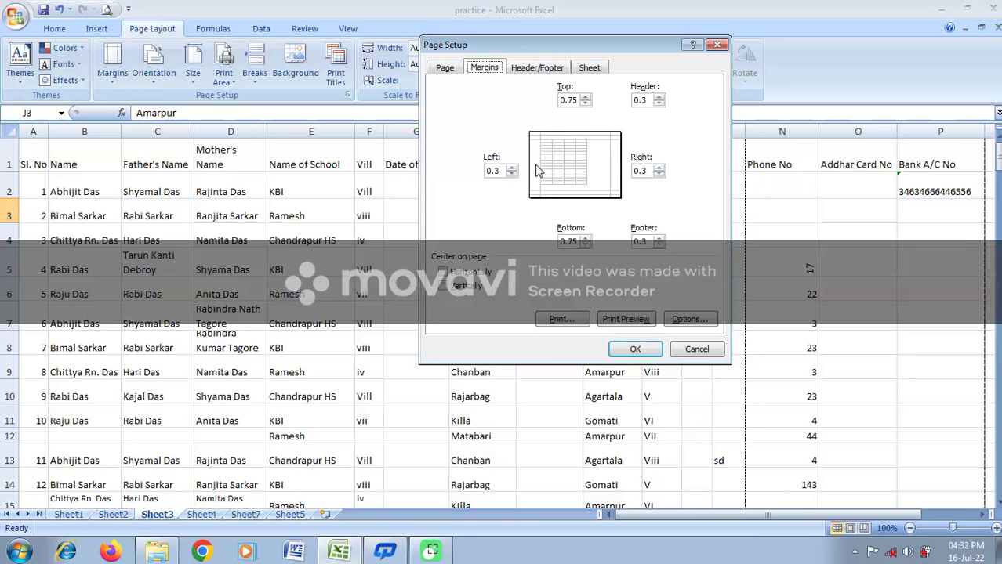
left_click(635, 349)
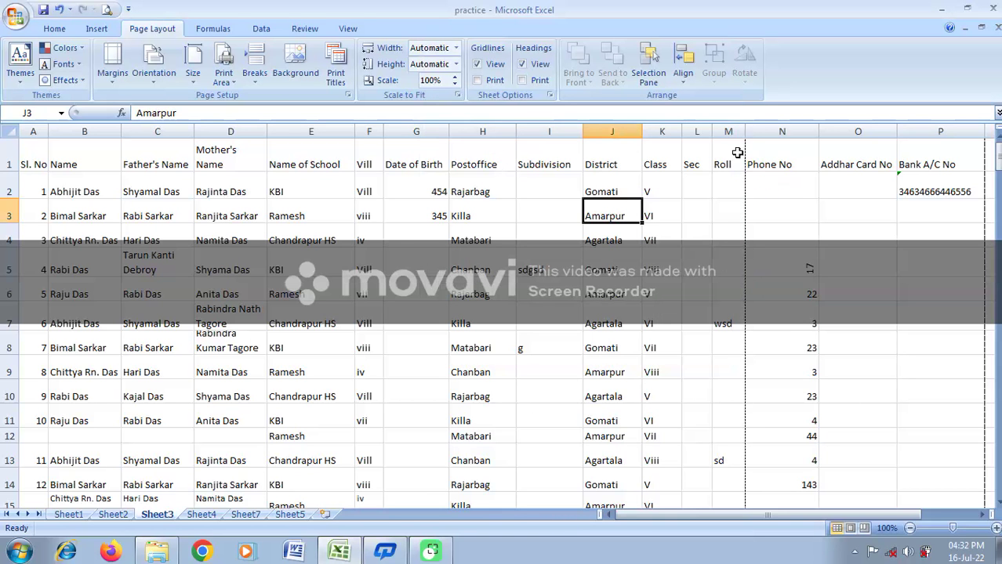
Narrow the Postoffice column slightly and check which columns lie beyond the page break after Roll
left_click(735, 183)
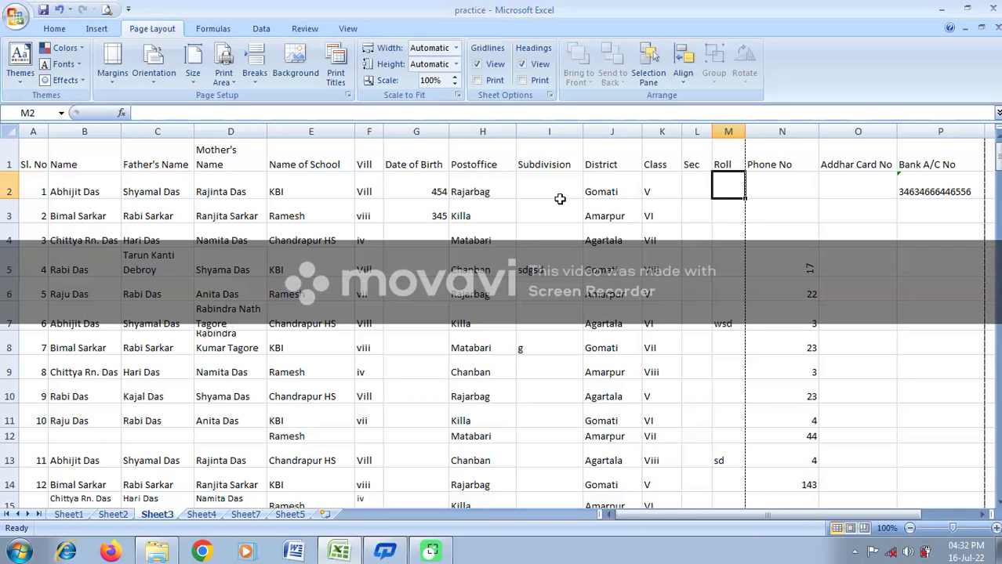
left_click_drag(515, 133, 512, 132)
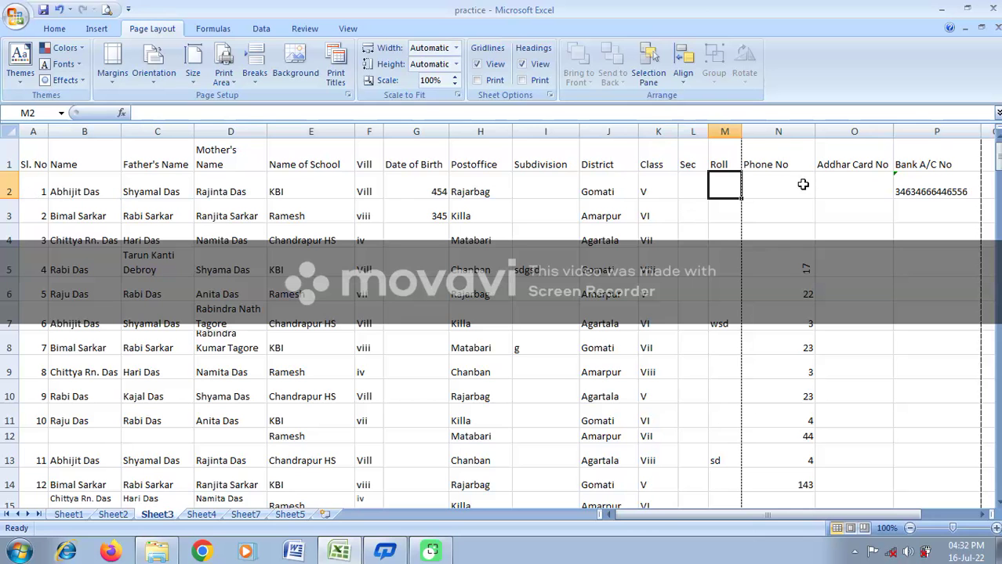
left_click(725, 250)
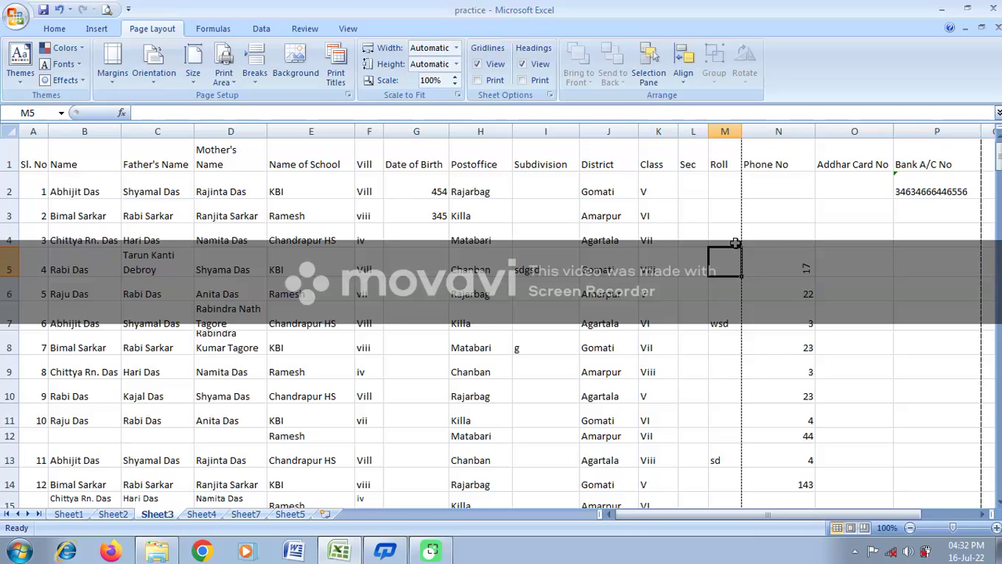
left_click(862, 153)
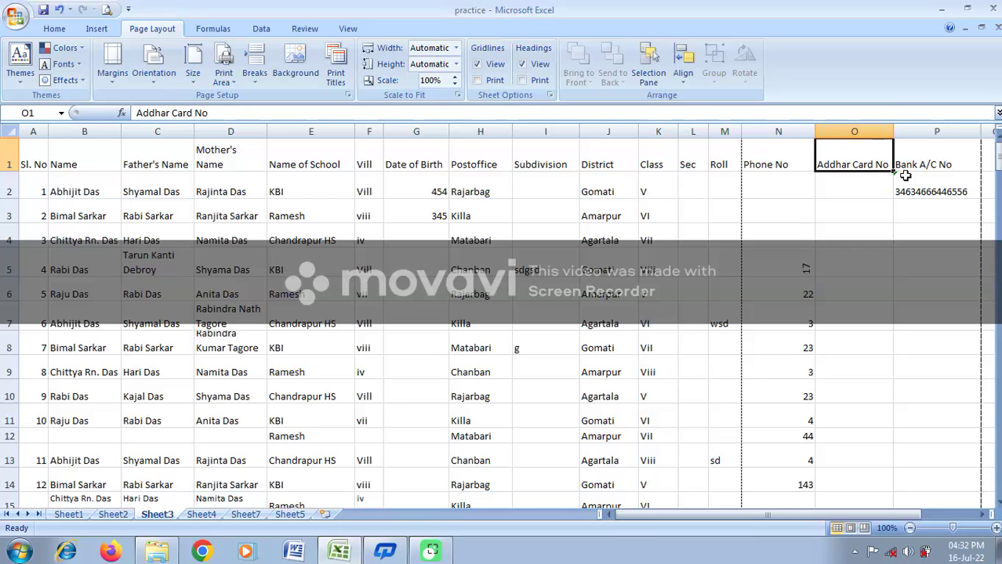
left_click(801, 209)
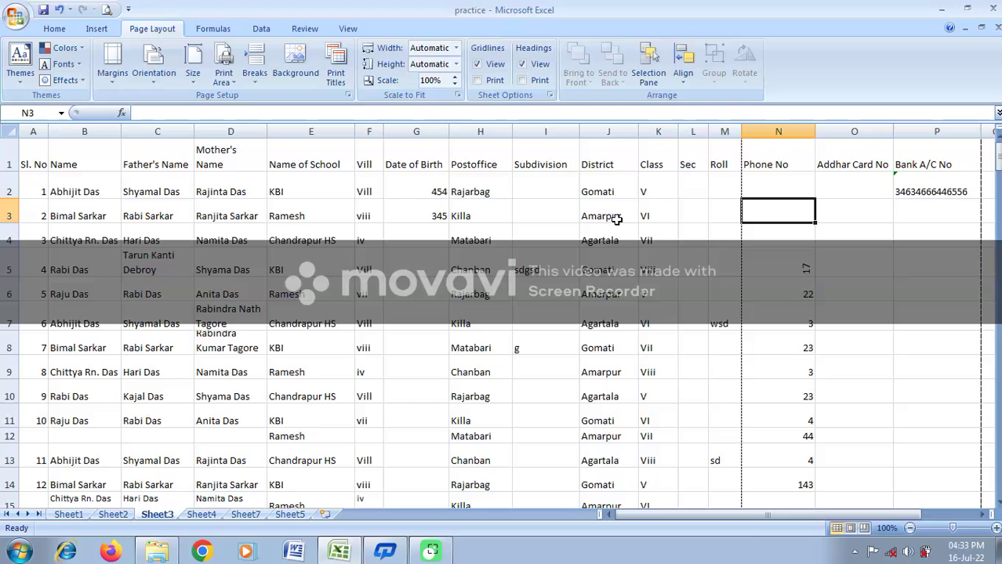
left_click(340, 242)
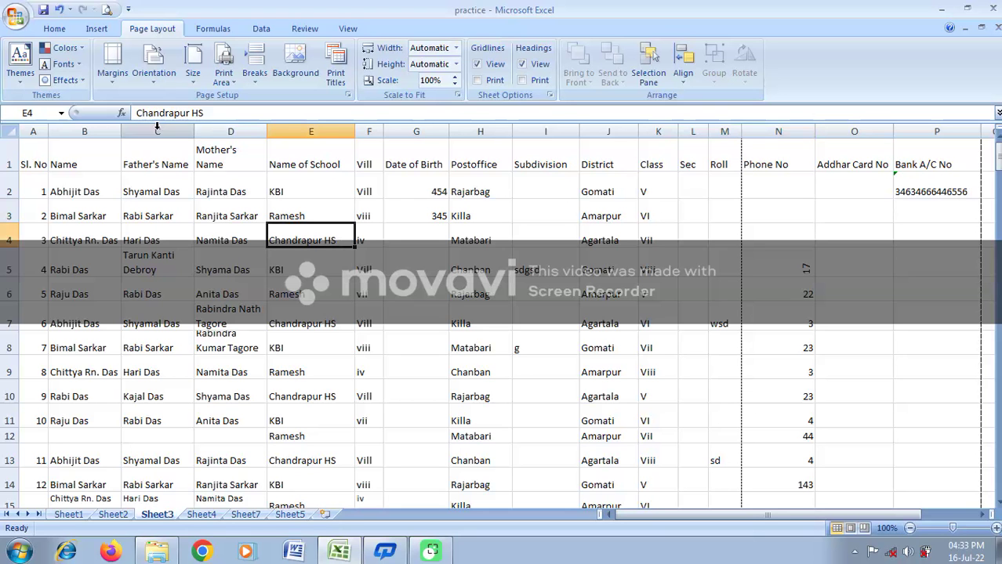
Look over the margin presets and paper size list, and view the orientation, scaling and paper size settings in Page Setup
left_click(112, 74)
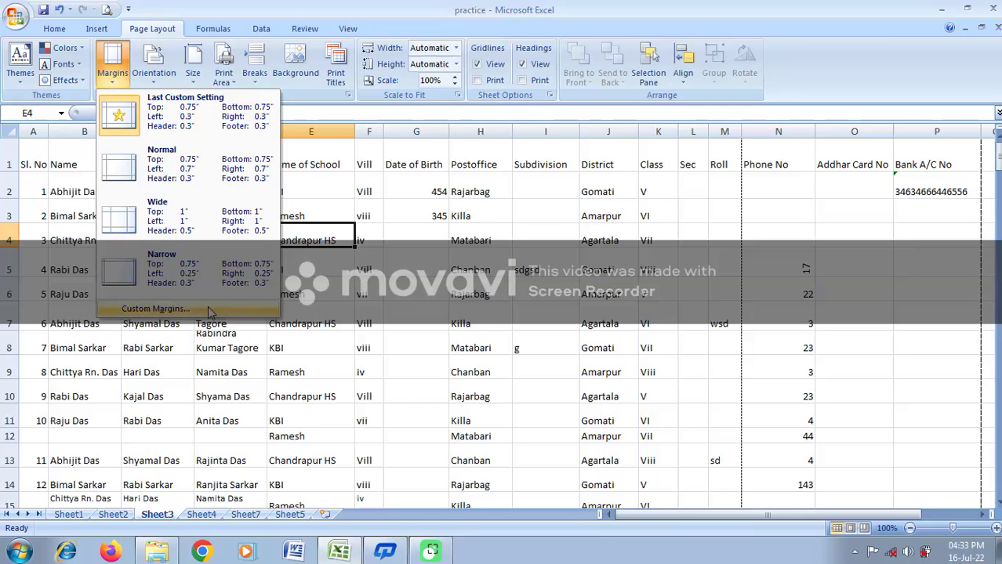
key("Escape")
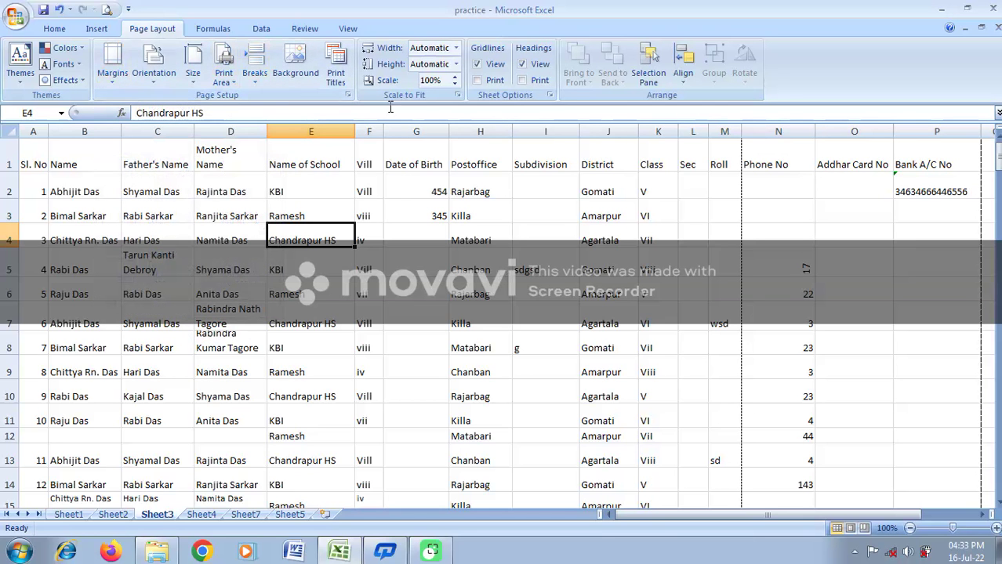
left_click(349, 95)
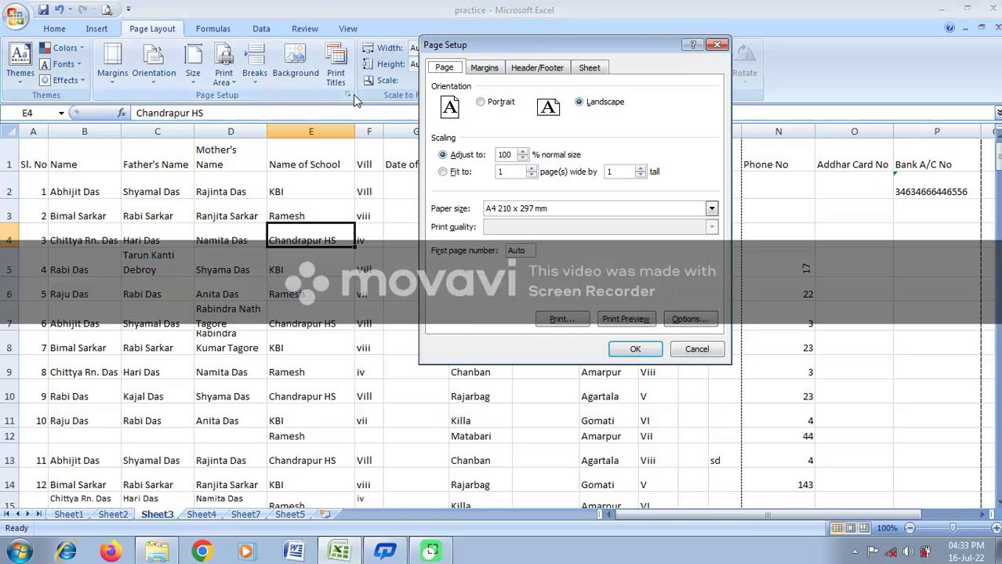
left_click(717, 44)
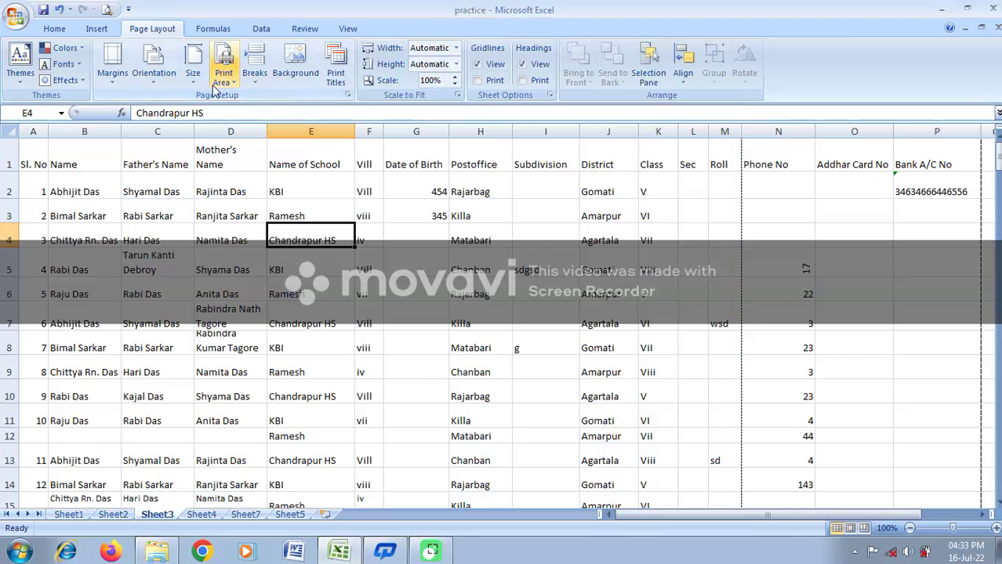
left_click(192, 77)
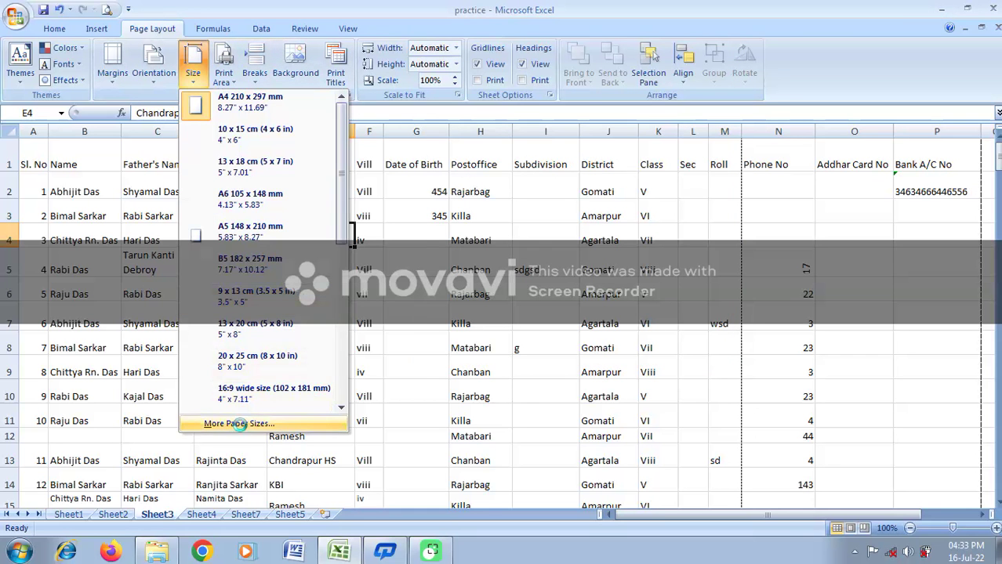
left_click(229, 419)
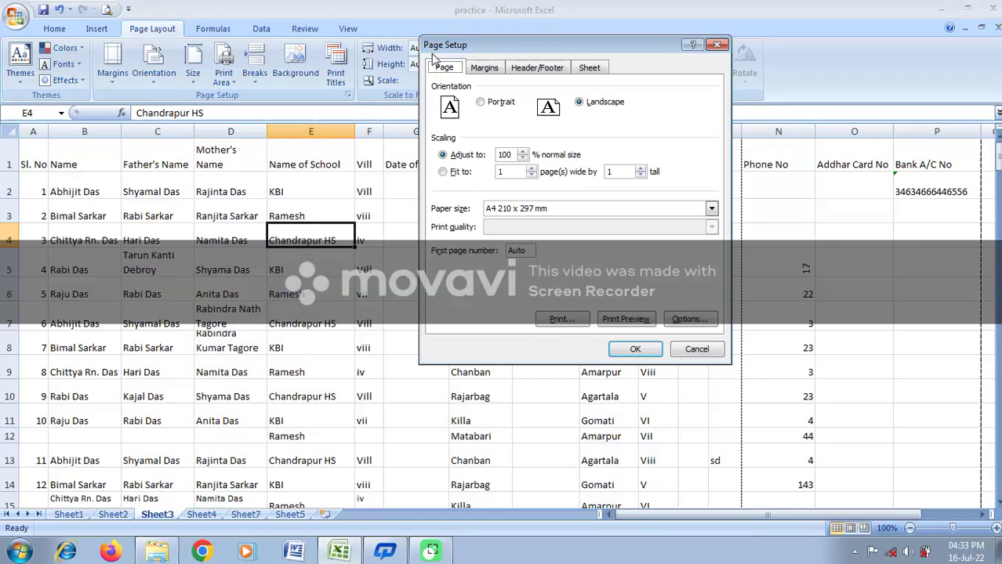
left_click(717, 44)
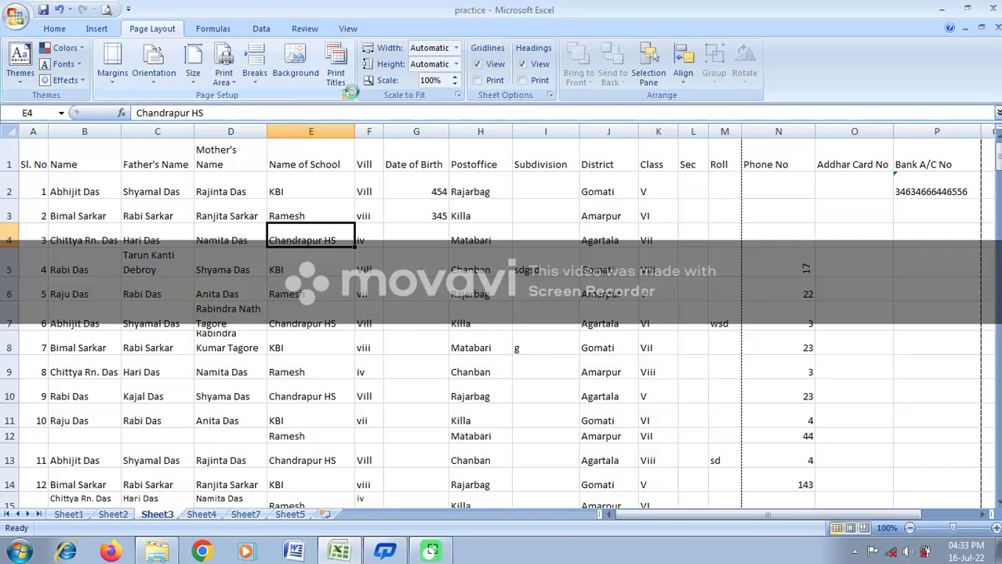
Compare the Page Setup pages reached directly, through more paper sizes and through custom margins
left_click(347, 95)
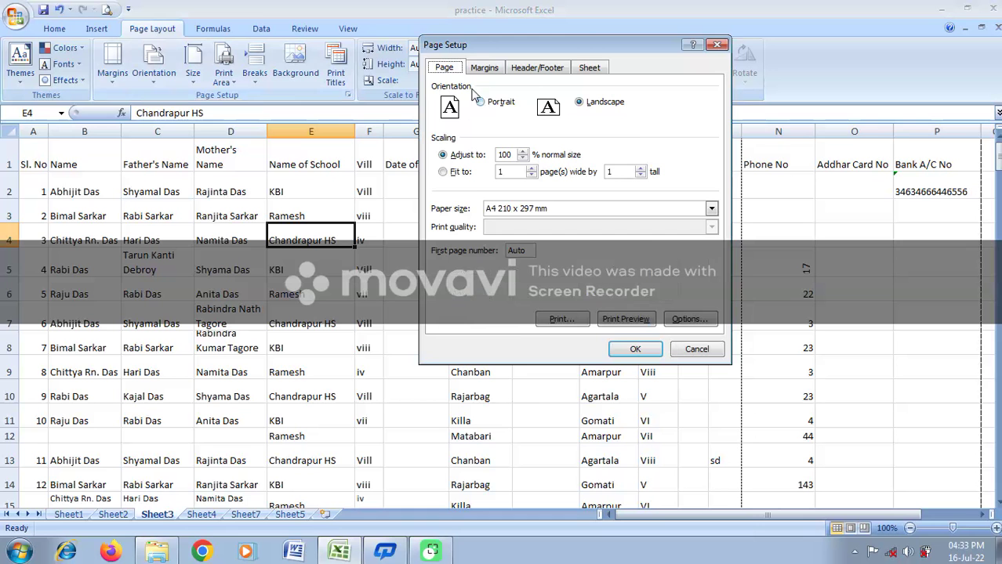
left_click(717, 45)
left_click(192, 63)
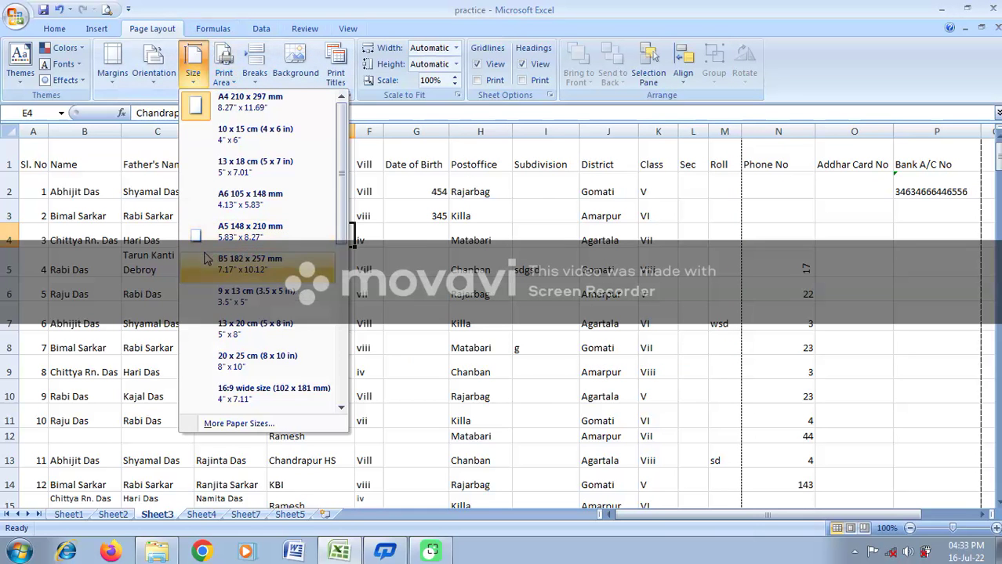
left_click(246, 419)
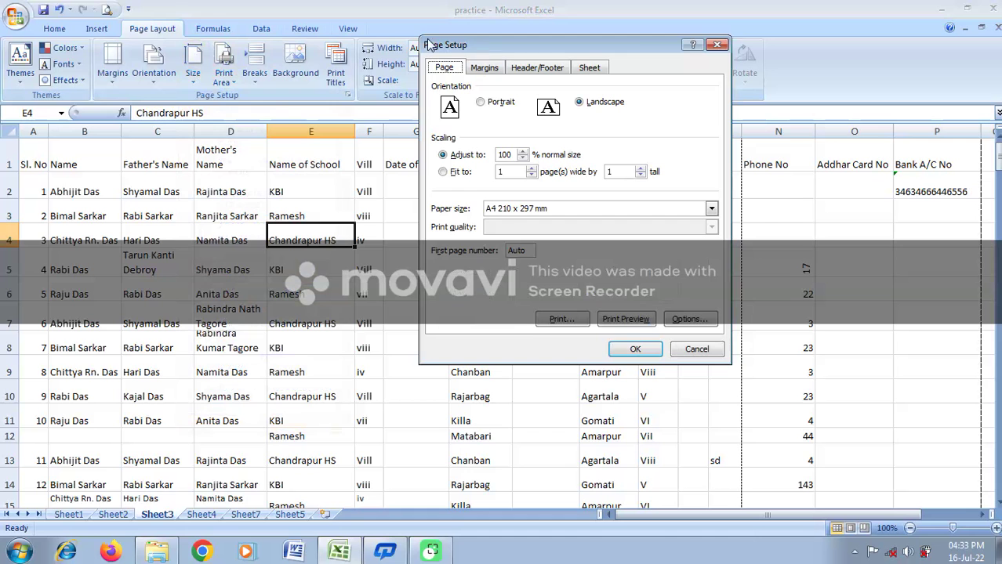
left_click(717, 45)
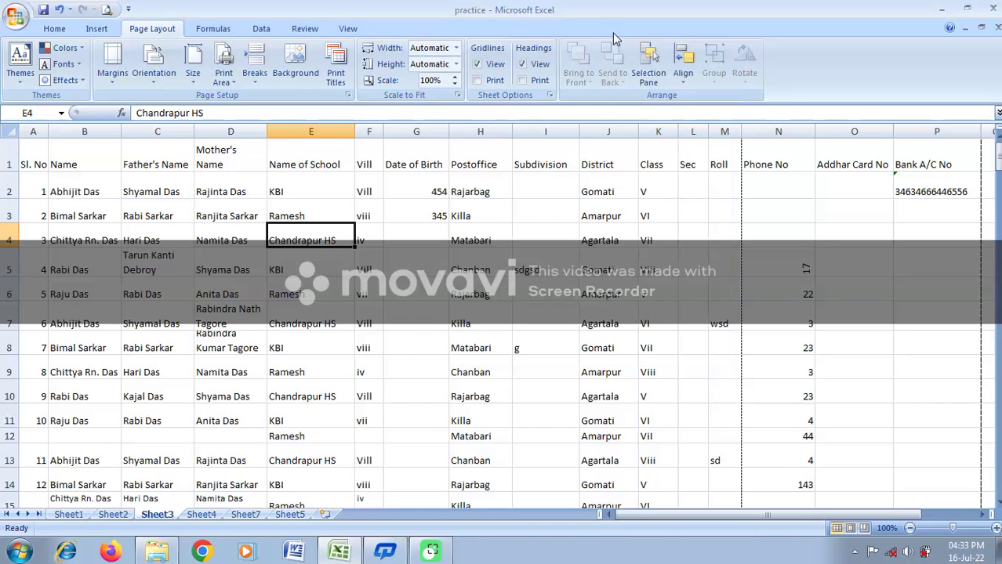
left_click(114, 75)
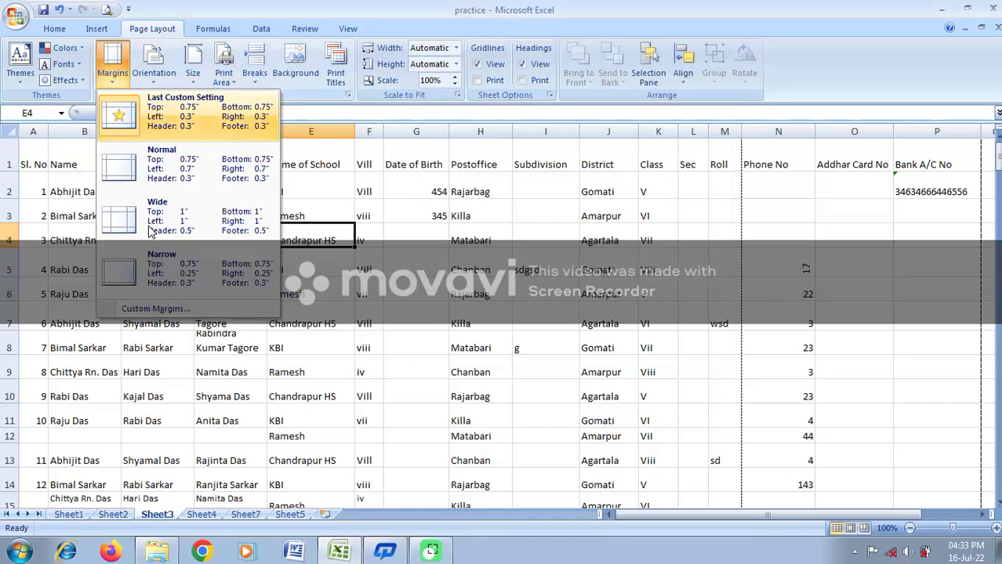
left_click(153, 310)
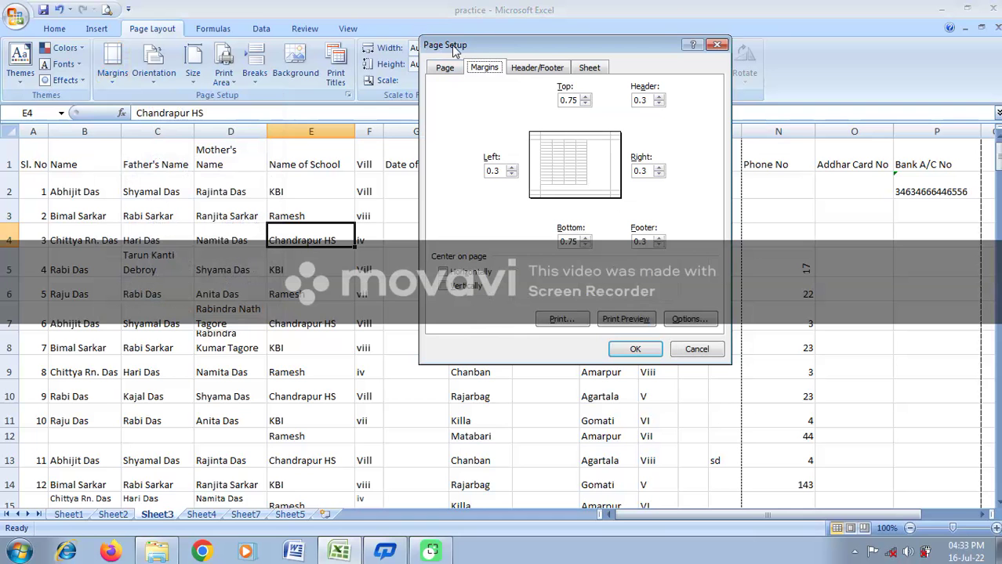
left_click(717, 44)
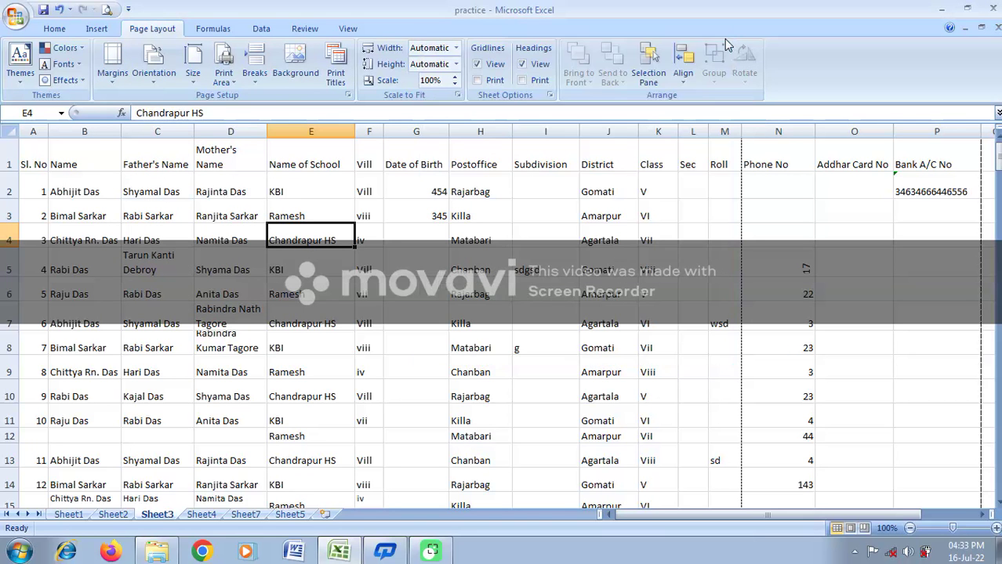
Set Sheet3's print scaling to 90% of normal size in Page Setup
left_click(349, 95)
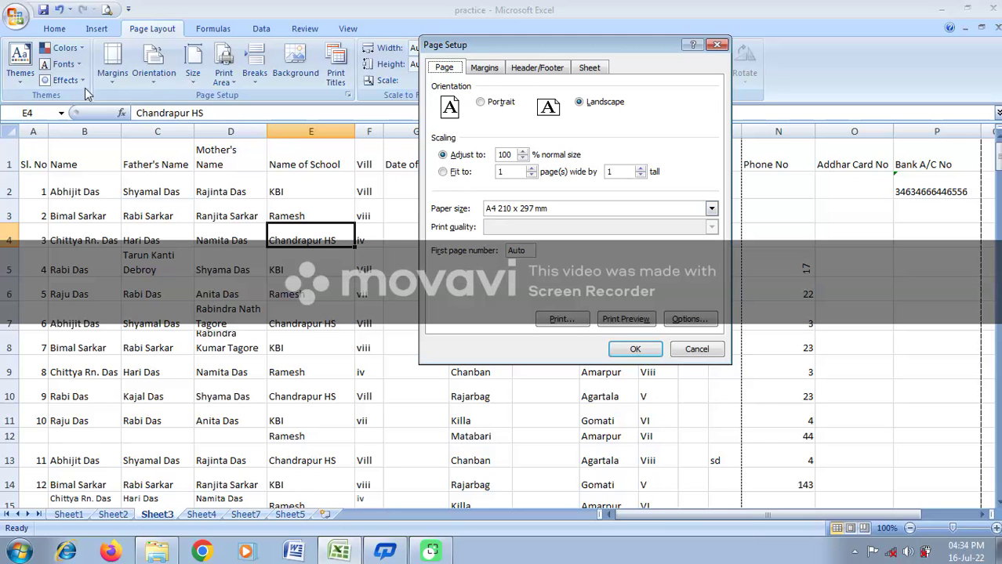
left_click(486, 71)
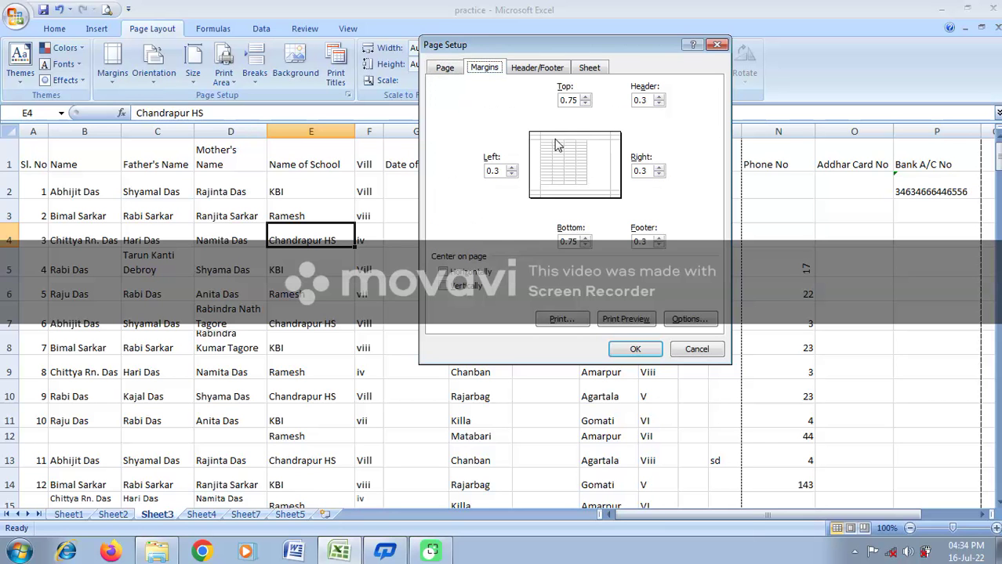
left_click(441, 72)
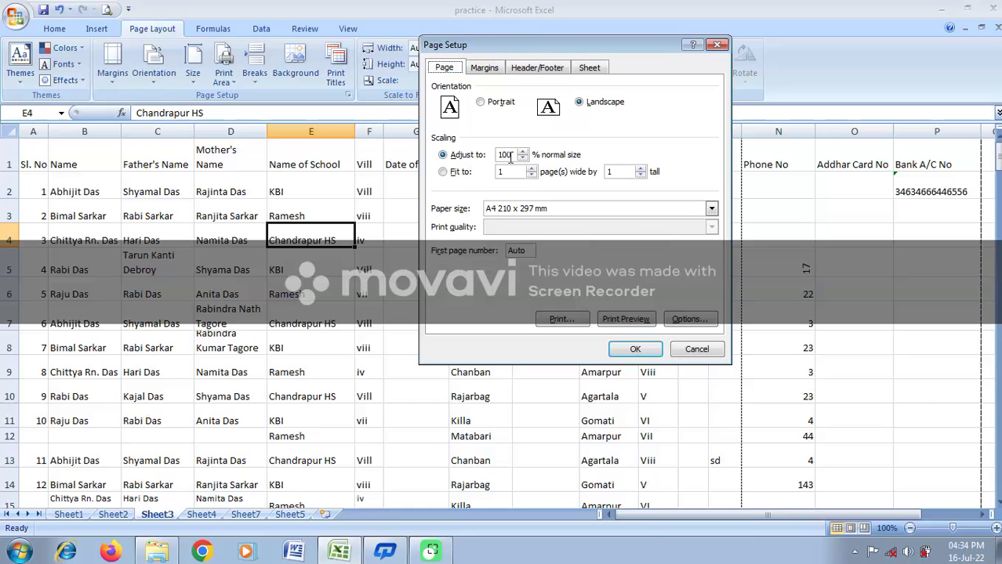
left_click(467, 155)
left_click(648, 352)
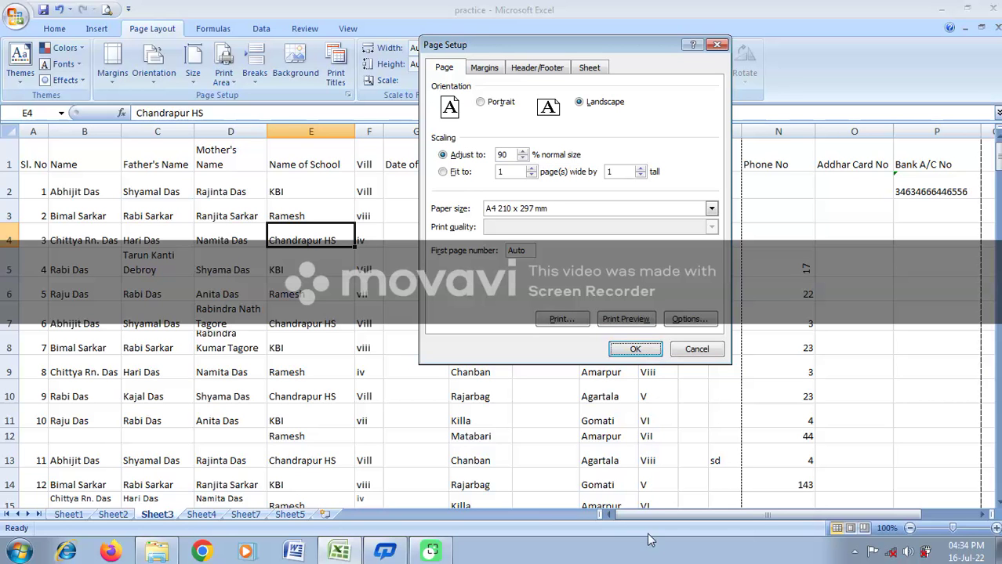
left_click_drag(644, 52, 316, 100)
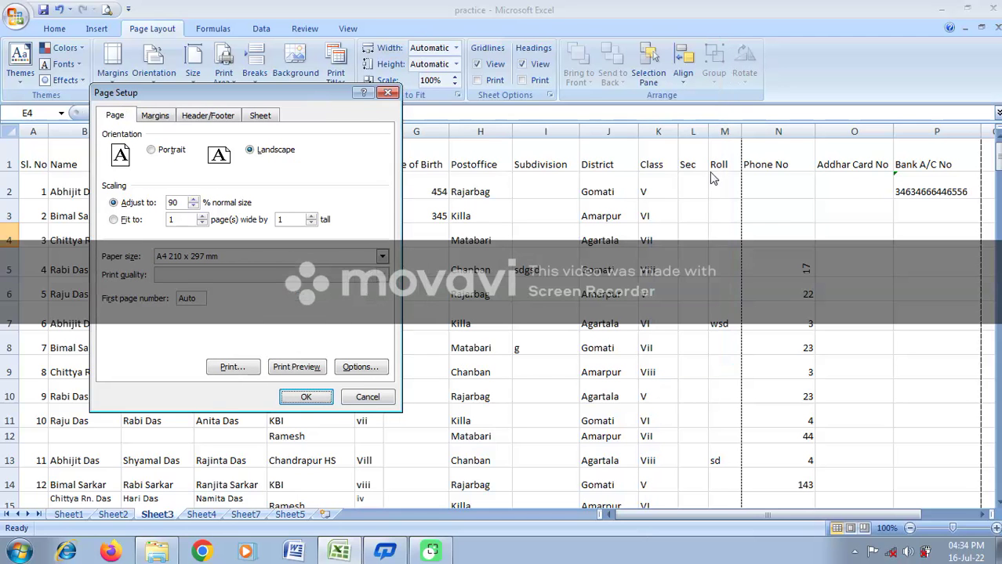
left_click(303, 397)
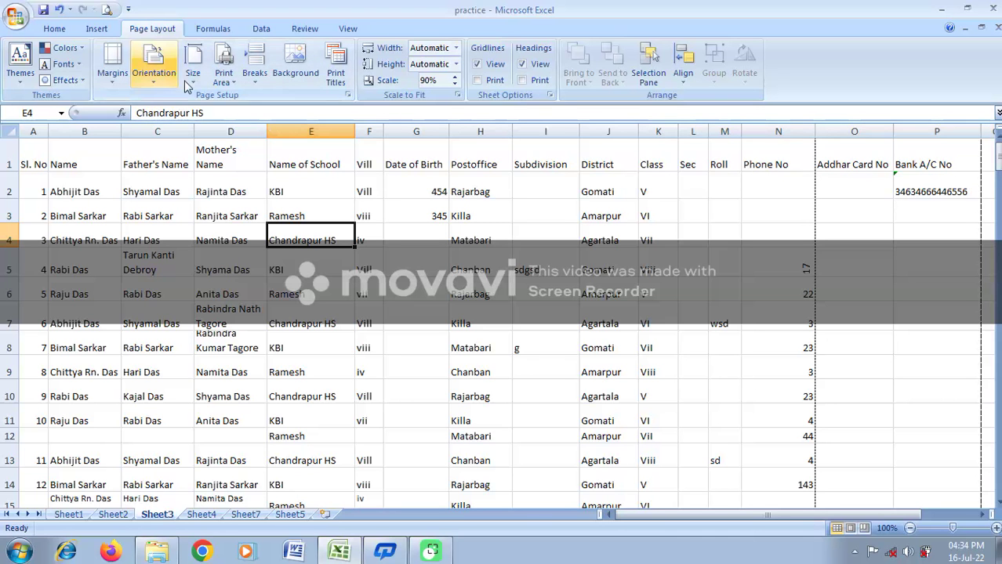
Set Sheet3's print scaling to 100% of normal size in Page Setup
left_click(115, 78)
left_click(166, 313)
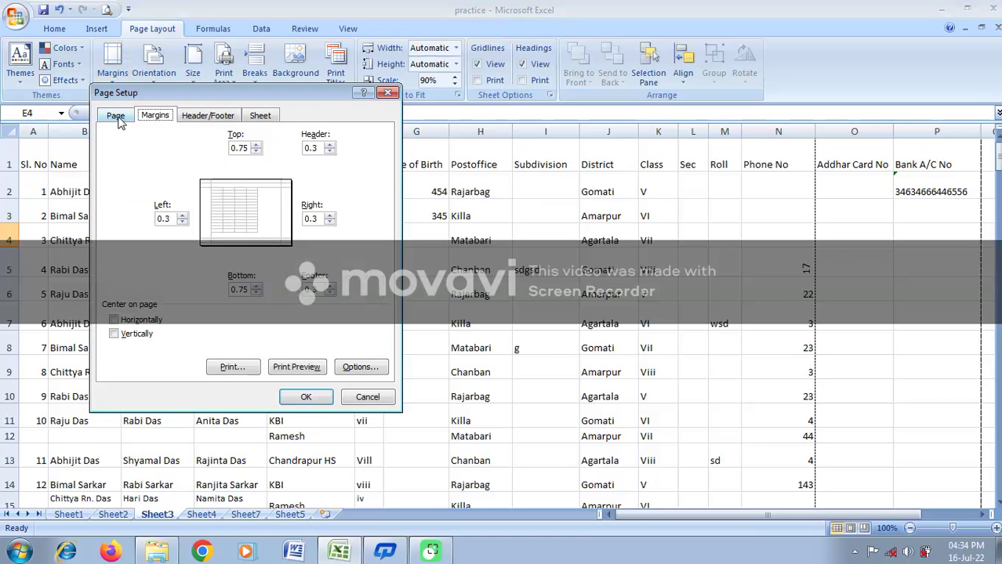
left_click(117, 121)
left_click(146, 202)
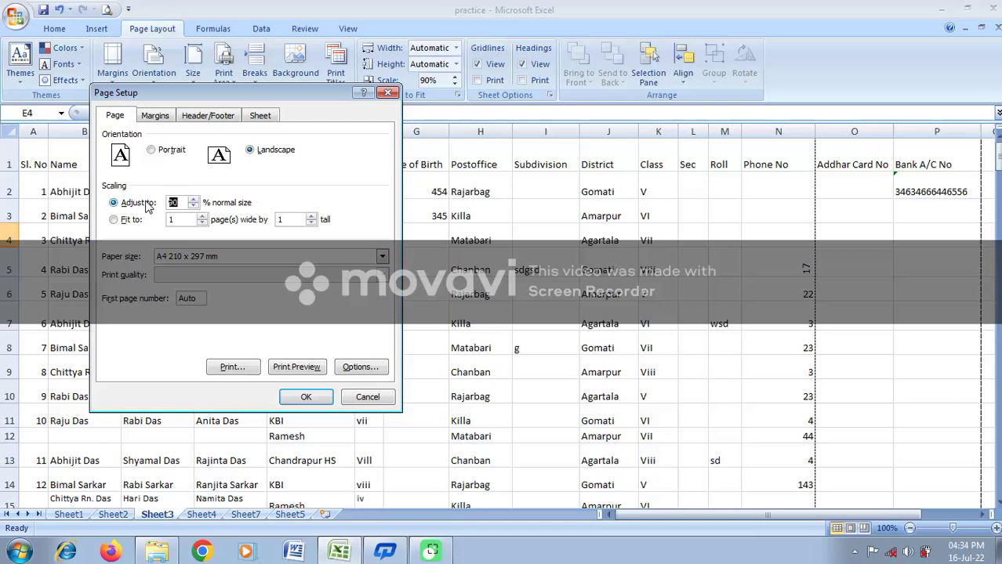
type("100")
left_click(304, 397)
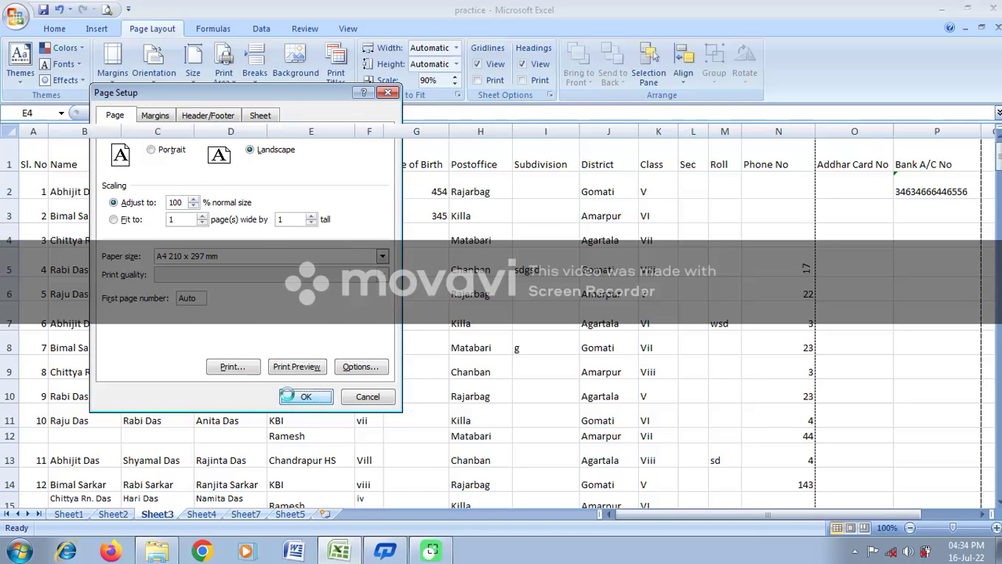
left_click(213, 314)
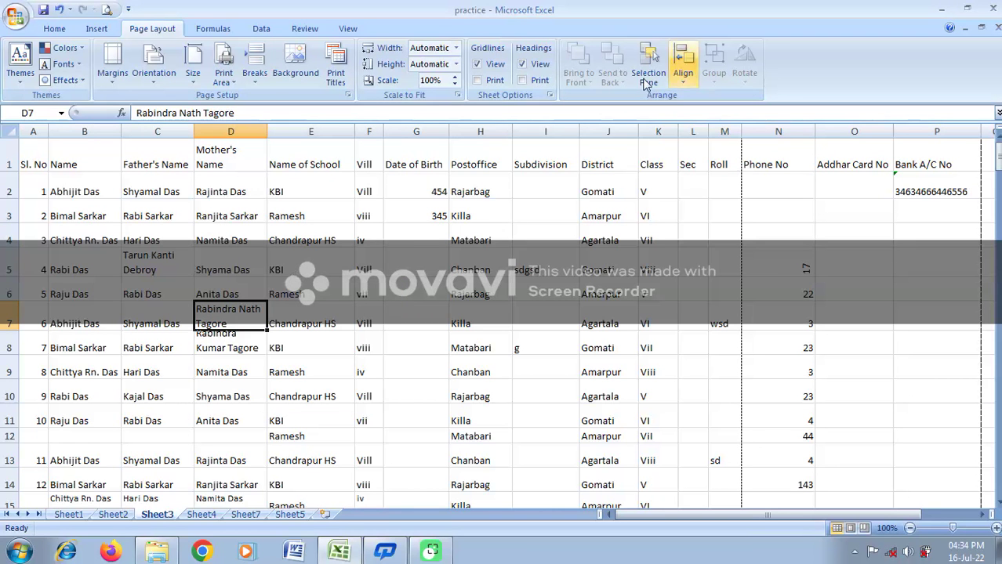
Switch Sheet3 to Page Break Preview and dismiss the welcome message
left_click(347, 29)
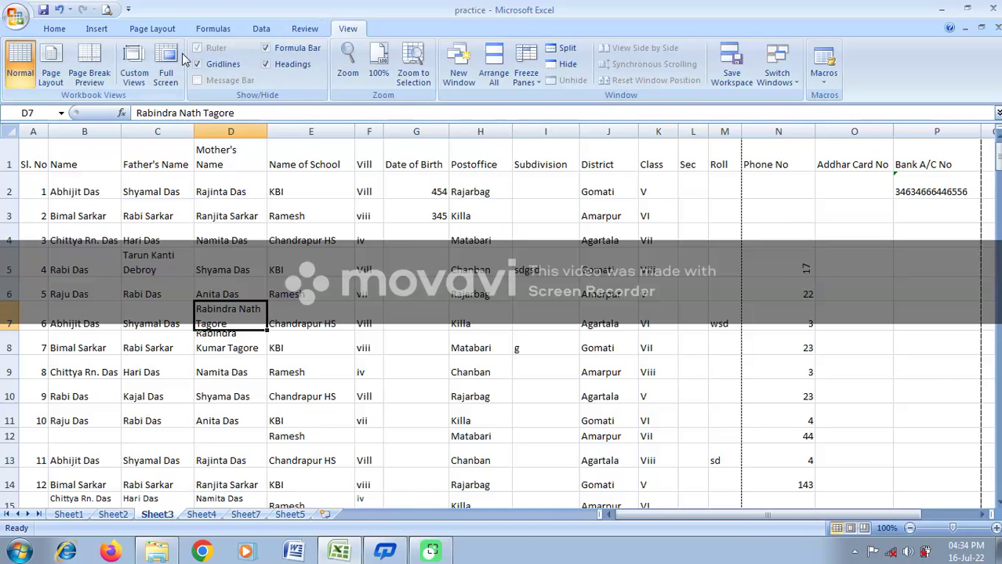
left_click(100, 61)
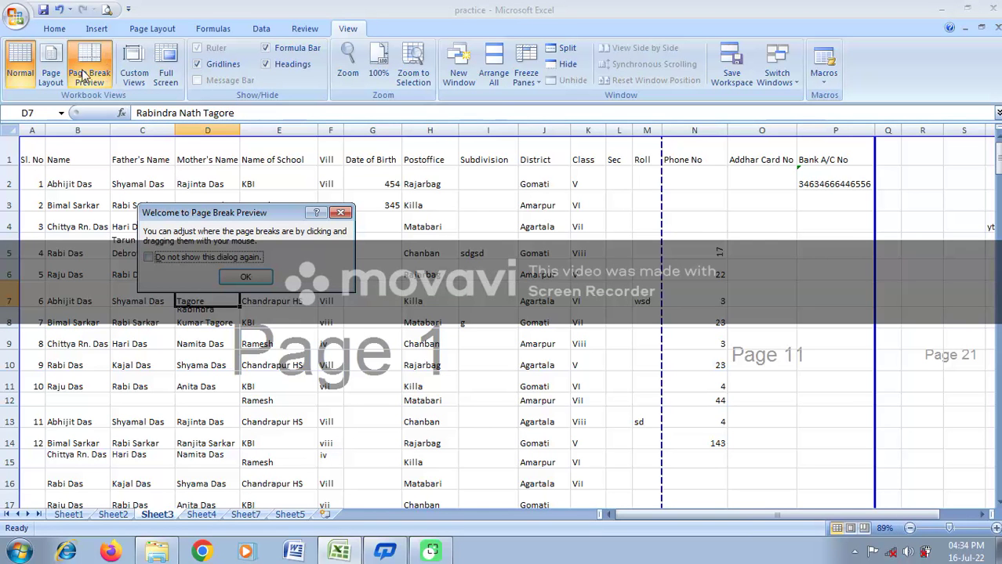
left_click(248, 277)
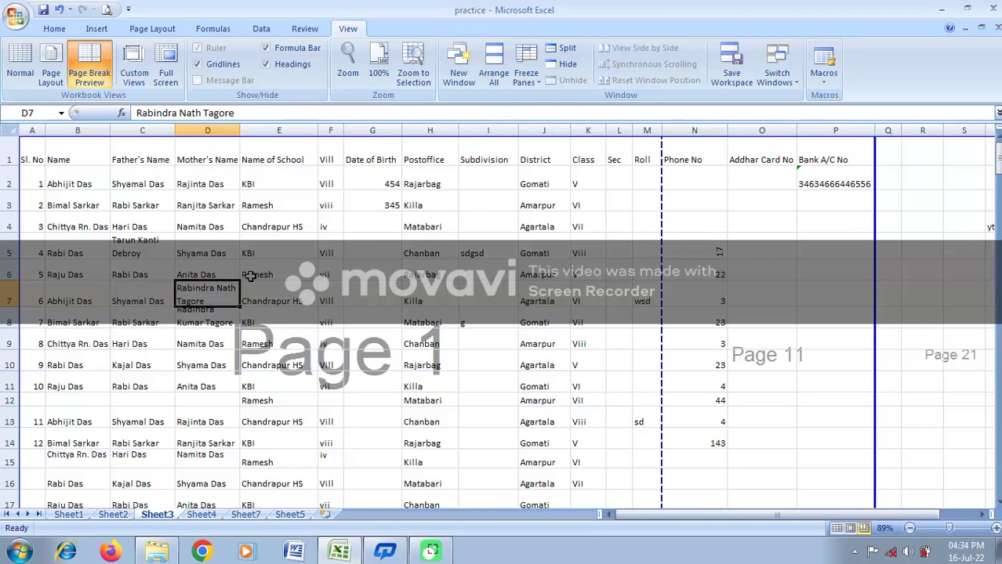
scroll(502, 305, "down", 3)
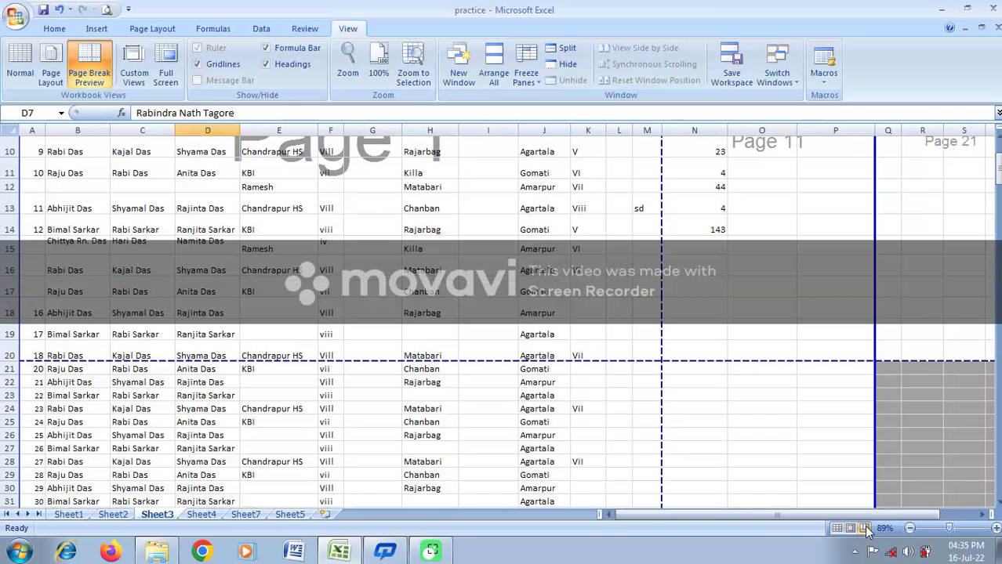
scroll(831, 283, "up", 3)
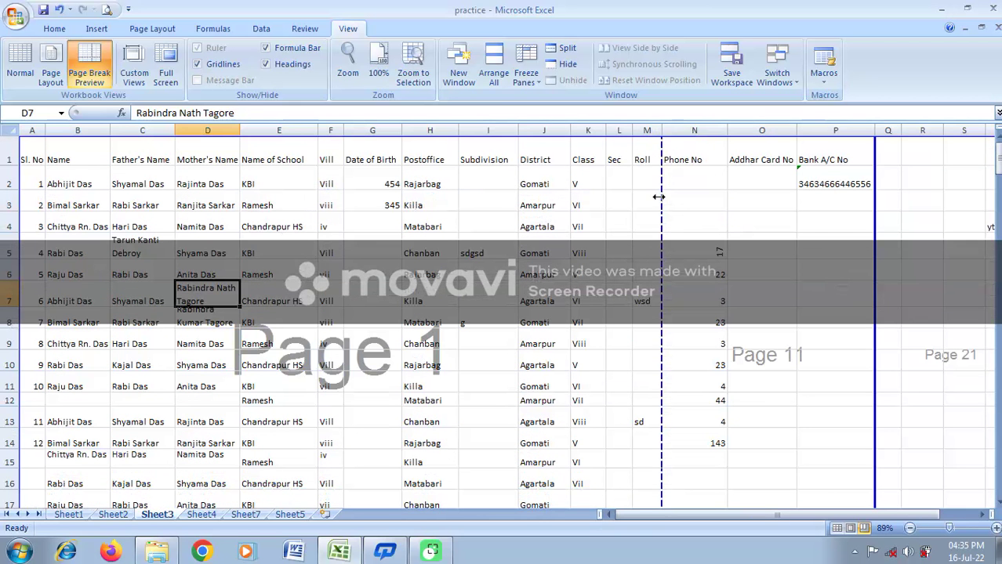
Move the vertical page break after the Roll column out to the right edge of Bank A/C No, so all columns share page 1
scroll(679, 436, "down", 3)
scroll(619, 387, "up", 3)
left_click_drag(662, 246, 853, 259)
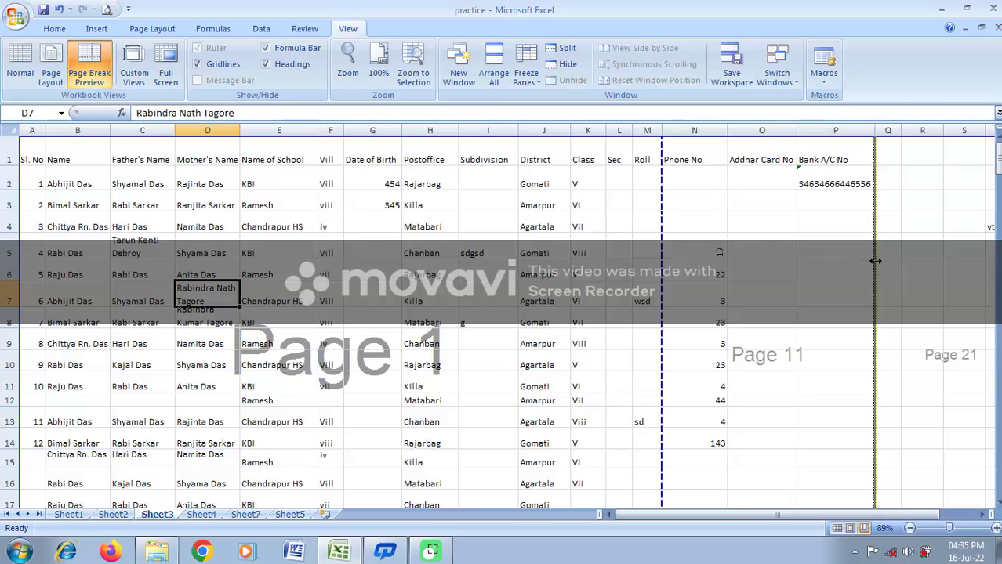
left_click_drag(875, 261, 875, 261)
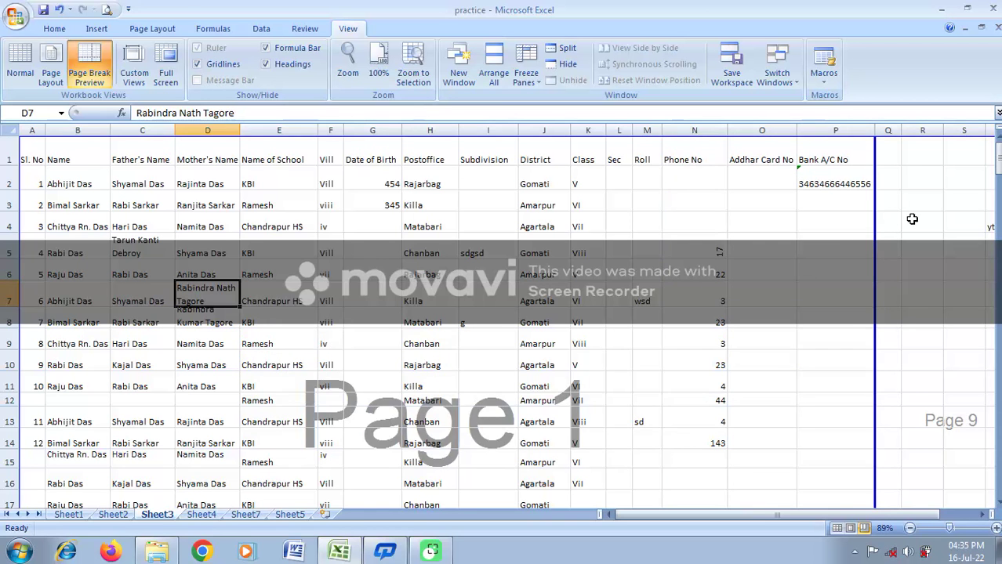
scroll(875, 423, "down", 7)
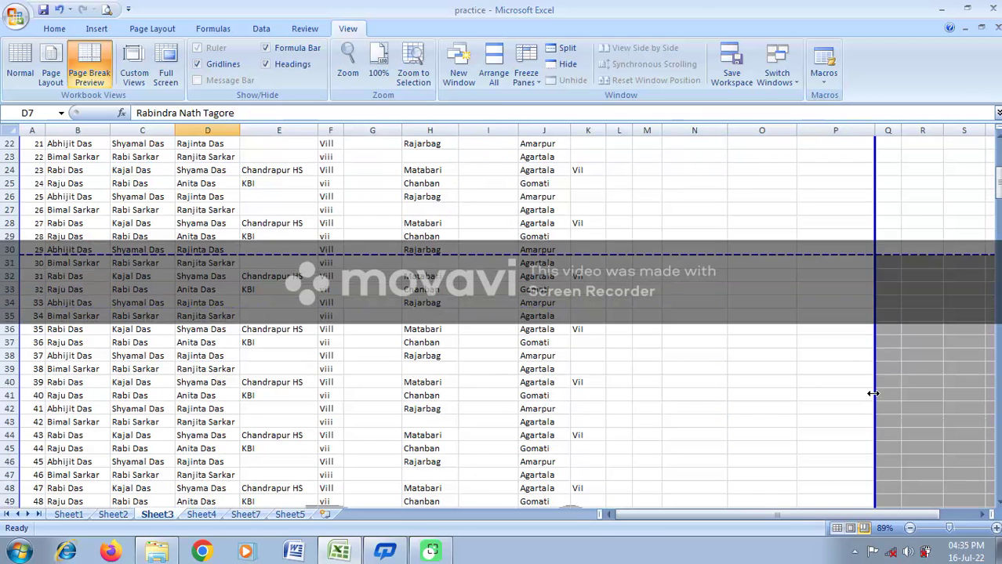
scroll(843, 359, "up", 7)
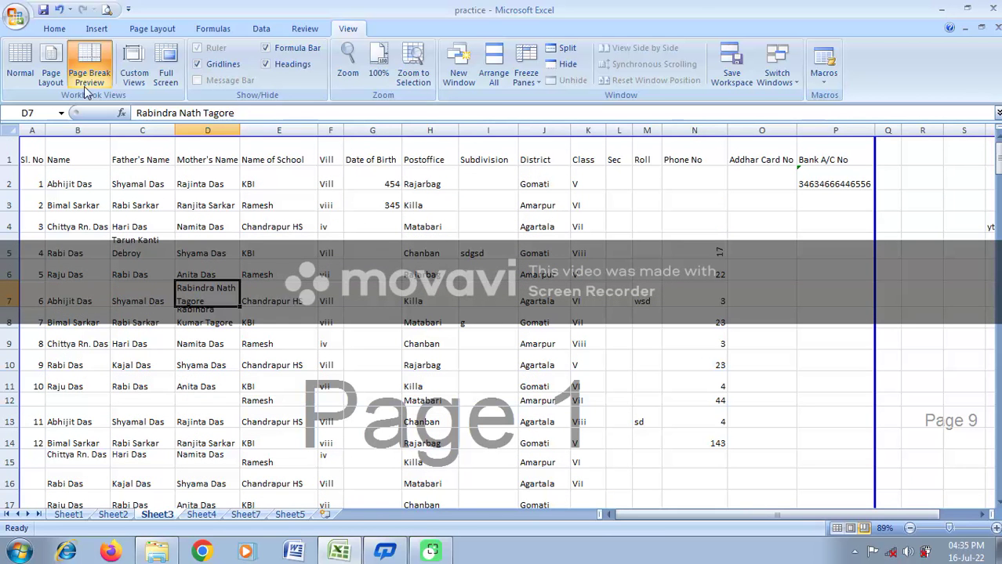
Check the scaling percentage in Page Setup that results from moving the page break
left_click(157, 29)
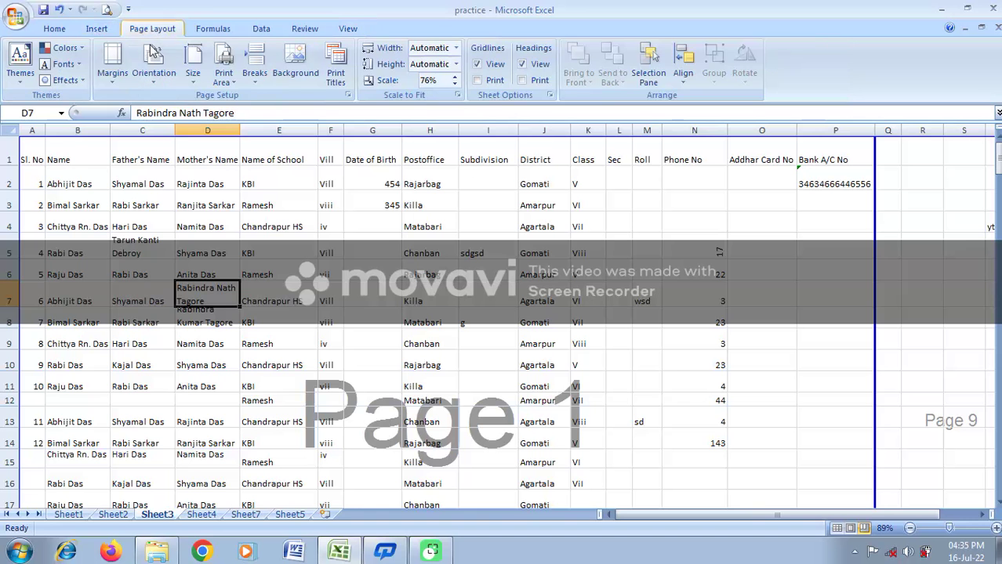
left_click(113, 78)
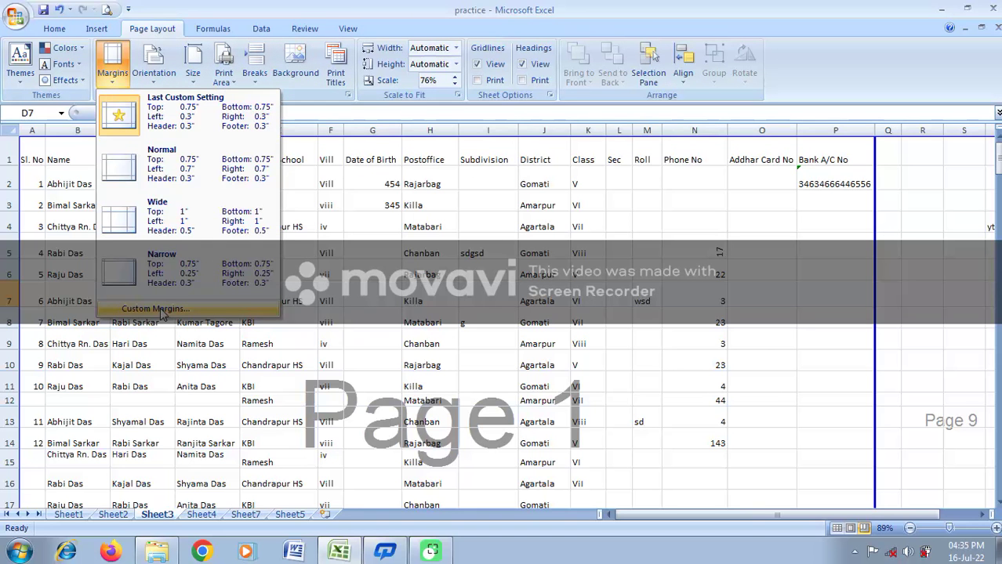
left_click(155, 309)
left_click(114, 116)
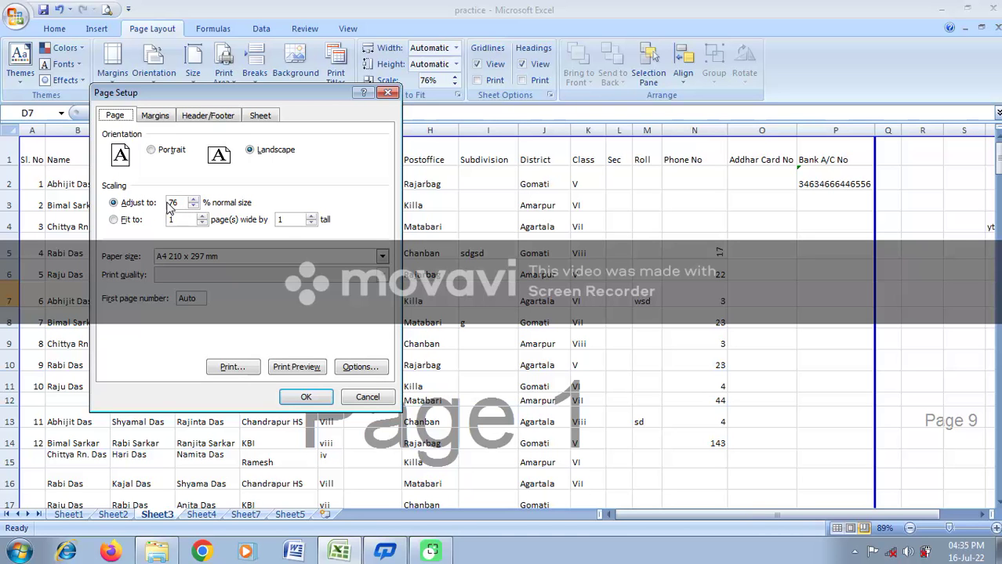
left_click(387, 92)
left_click(434, 237)
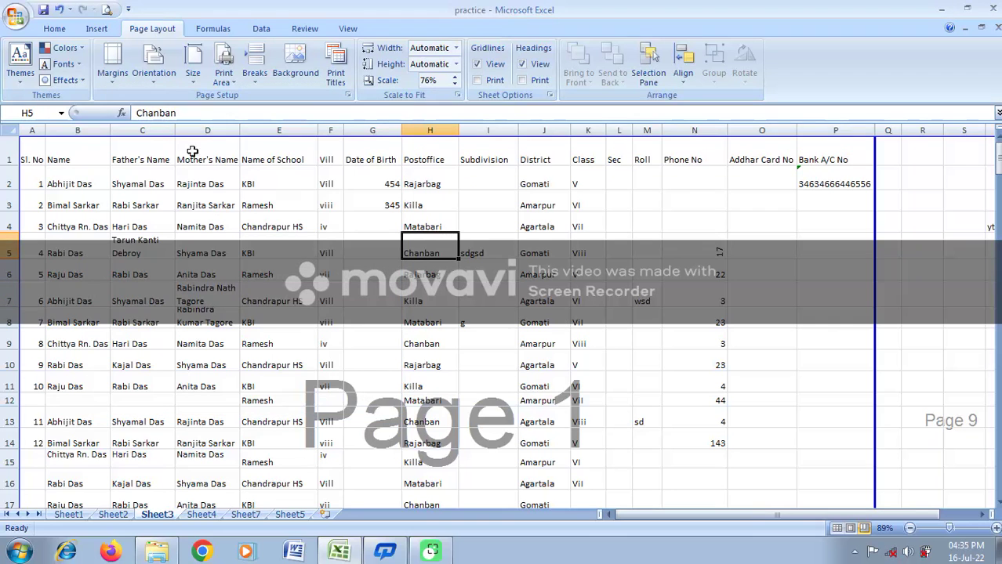
Check in Print Preview whether all columns up to Bank A/C No fit on the first page, and close the preview
left_click(18, 16)
mouse_move(17, 182)
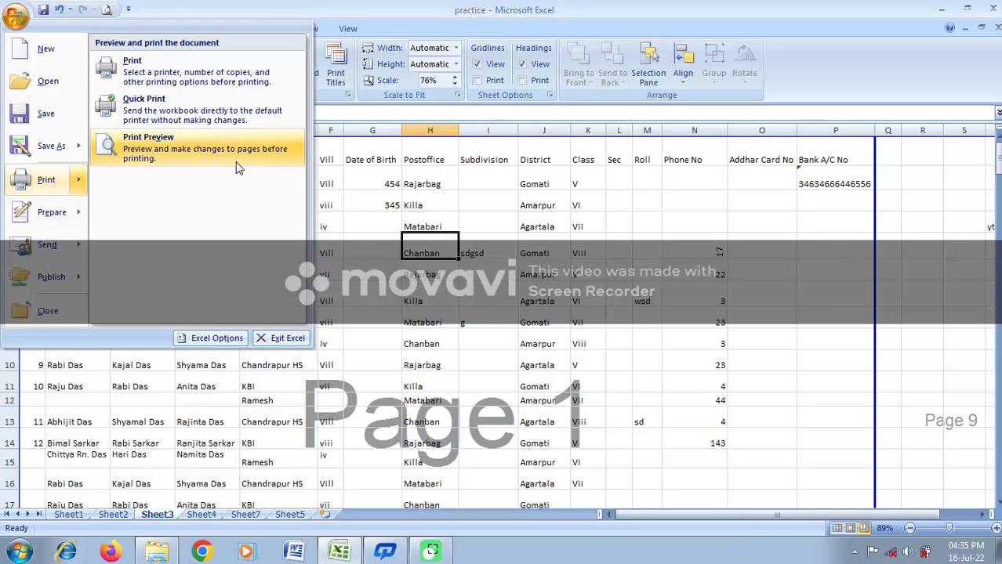
left_click(242, 151)
scroll(831, 275, "up", 10)
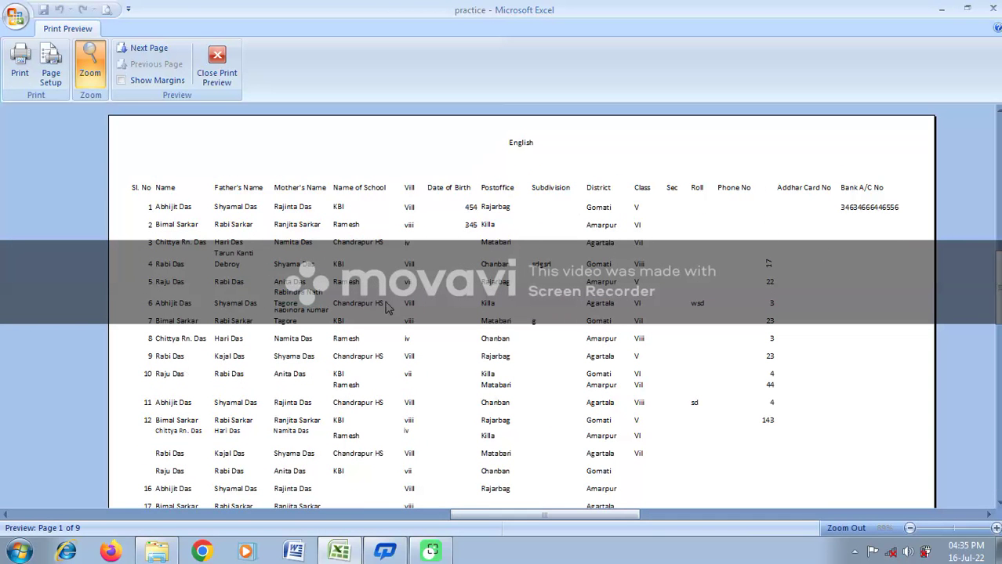
scroll(385, 308, "down", 1)
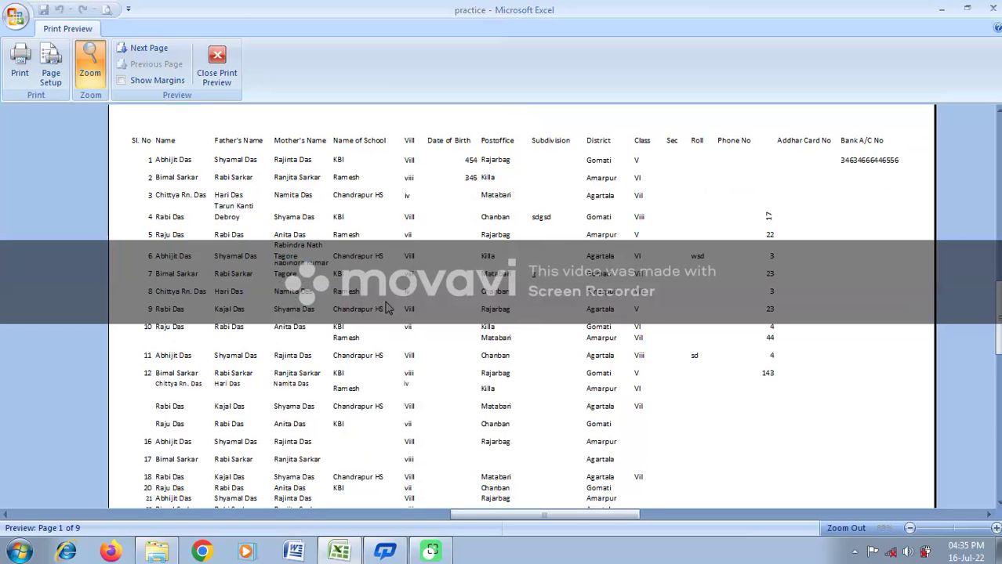
left_click(214, 60)
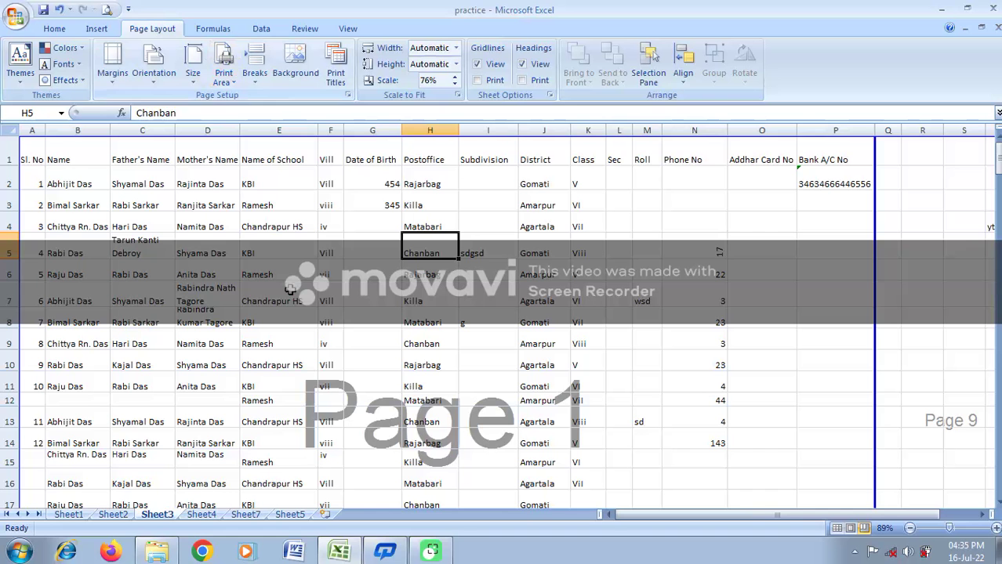
Examine which rows and columns fall on page 1, down to the horizontal page break below row 30
scroll(427, 400, "down", 3)
scroll(429, 401, "up", 3)
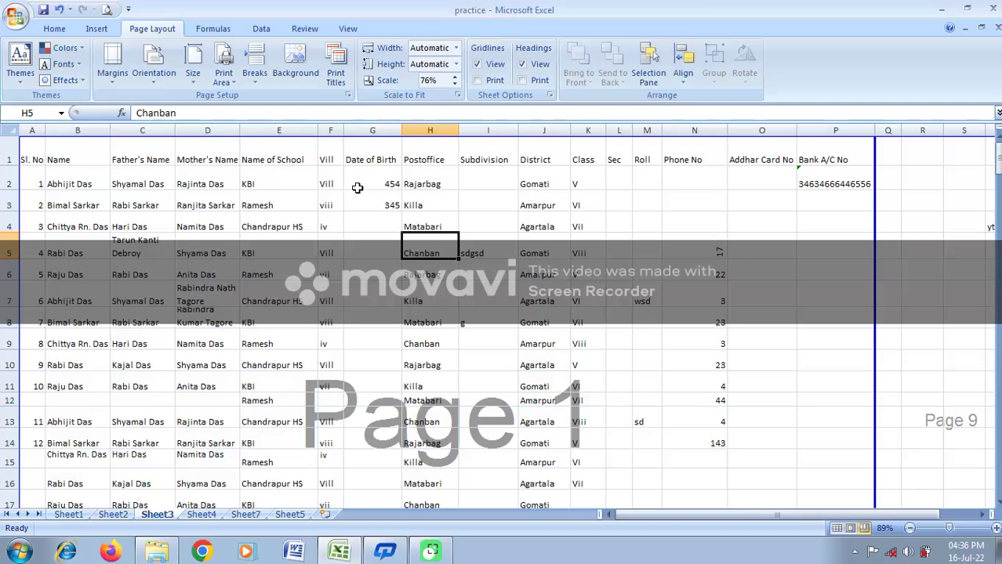
scroll(356, 189, "down", 2)
scroll(475, 336, "down", 2)
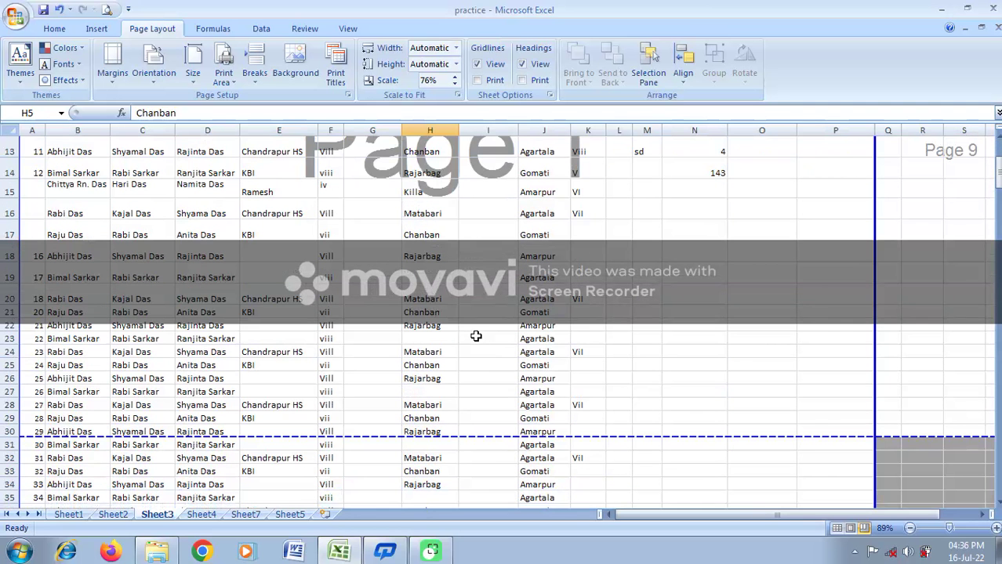
left_click(860, 431)
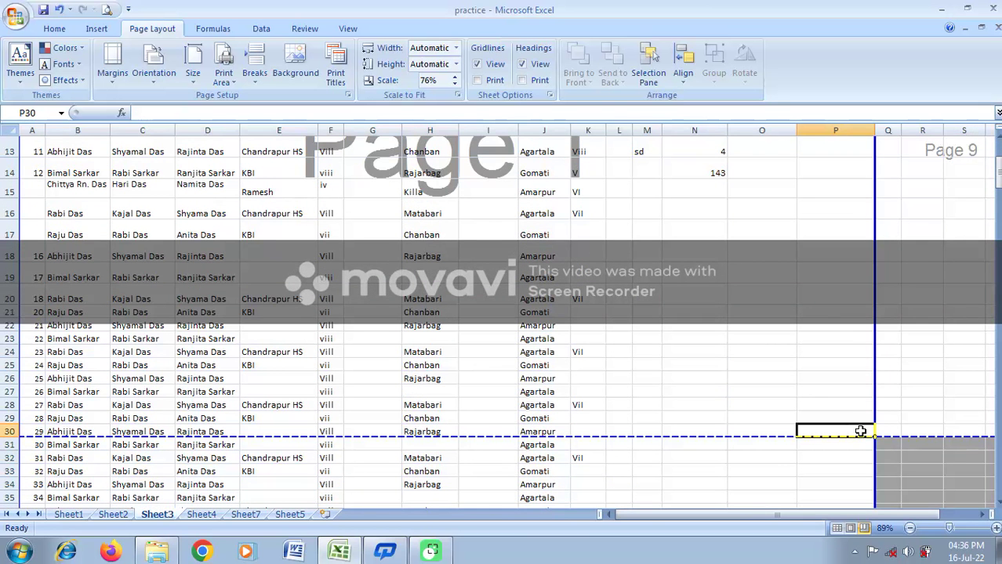
scroll(750, 377, "up", 4)
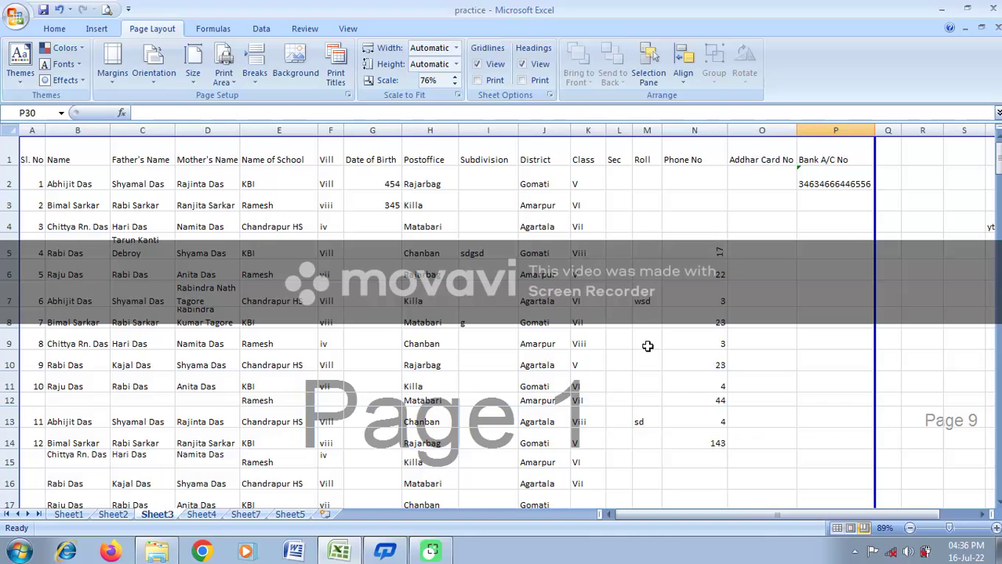
scroll(650, 343, "down", 3)
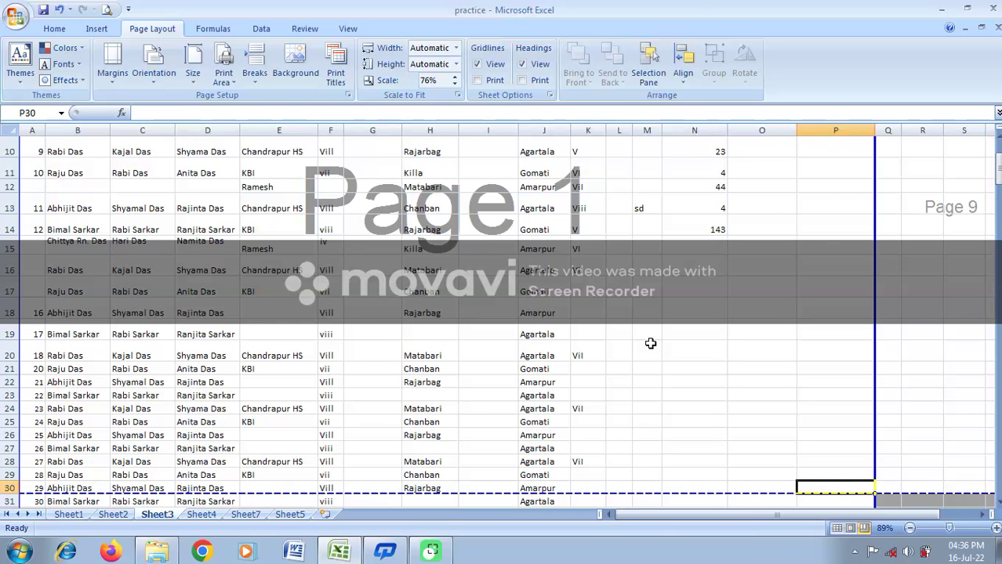
scroll(650, 344, "up", 3)
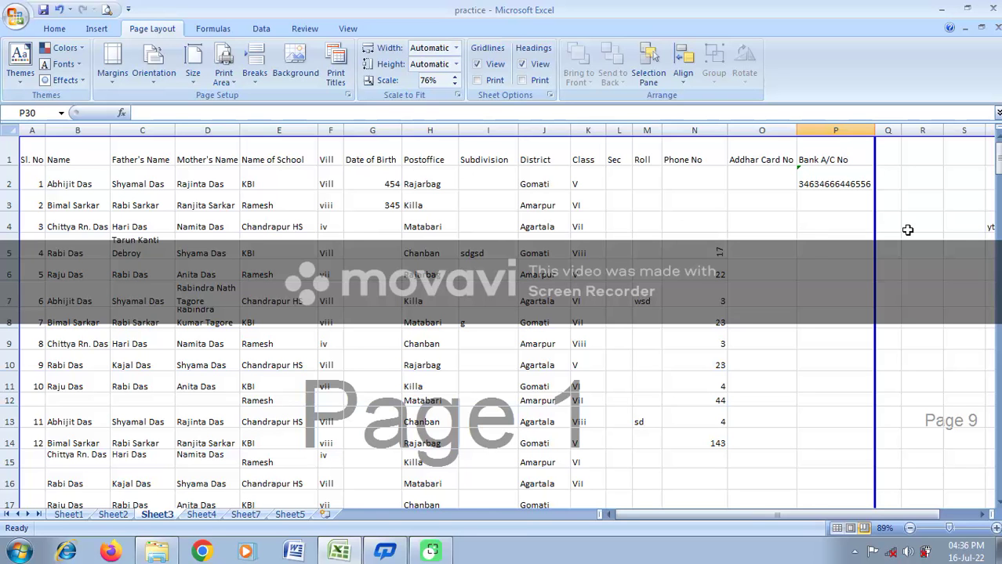
Trace the page 1 print area by highlighting ranges F19:P30 and B1:P14, and clear the selection
left_click(814, 251)
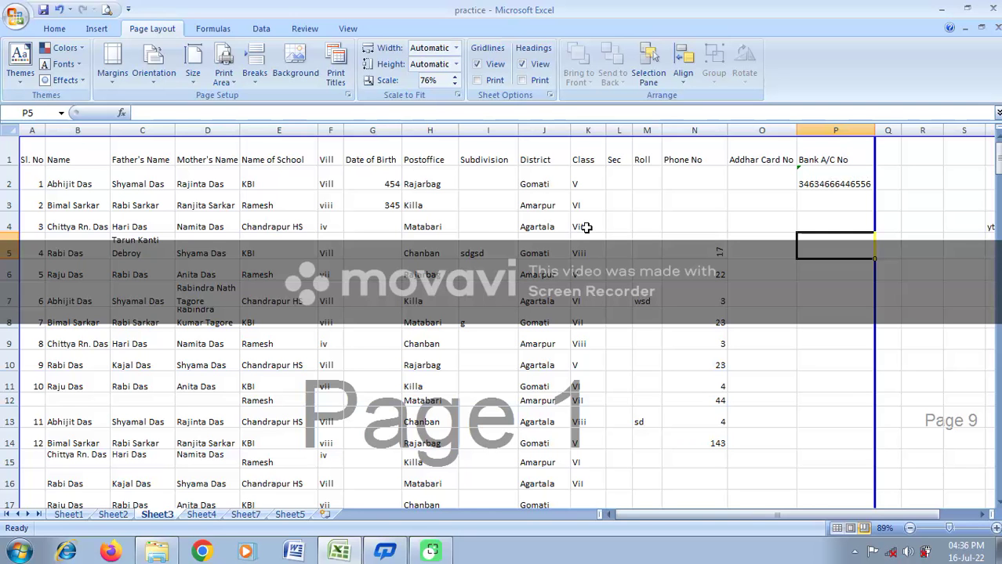
left_click(646, 295)
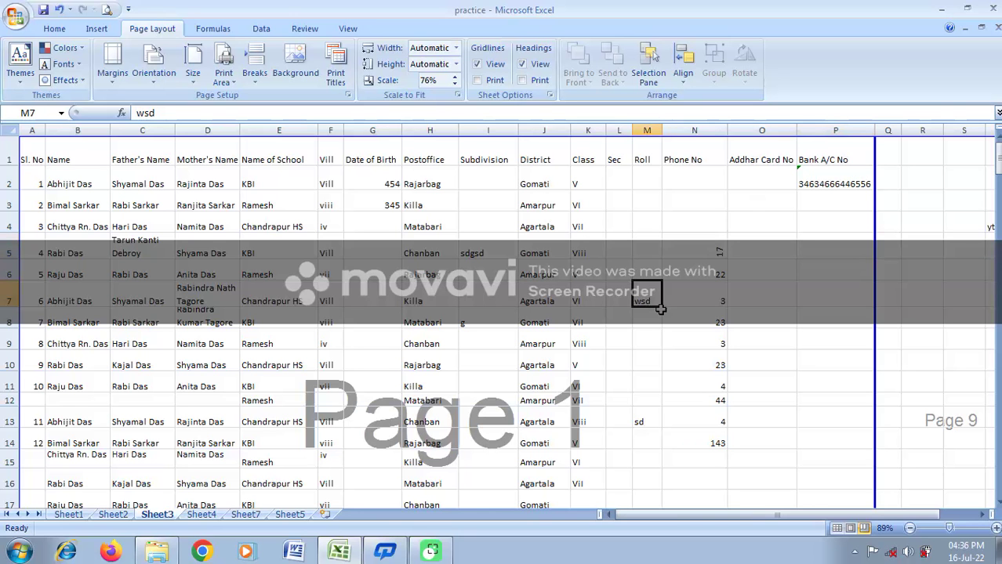
left_click(752, 218)
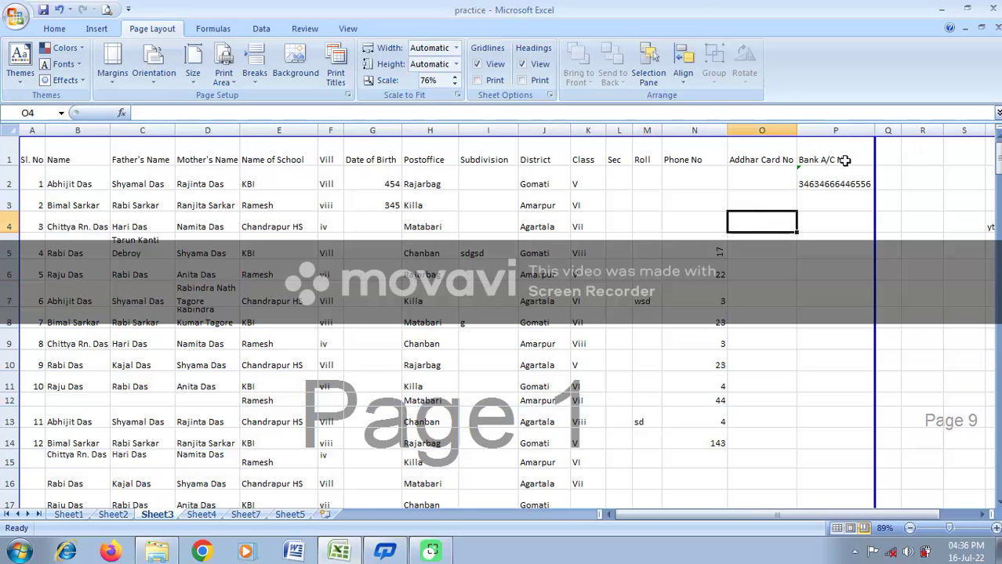
scroll(314, 278, "down", 4)
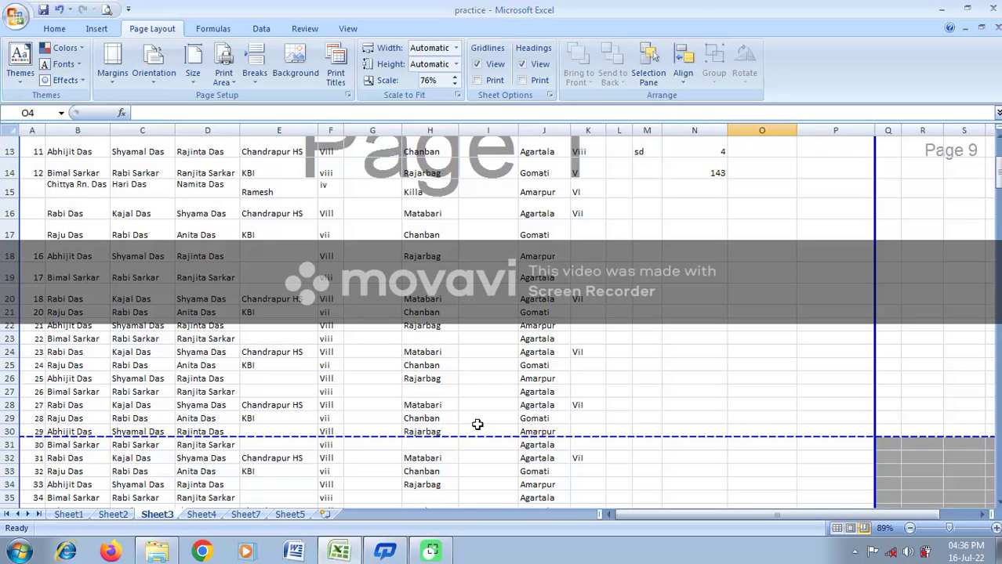
left_click_drag(855, 423, 337, 270)
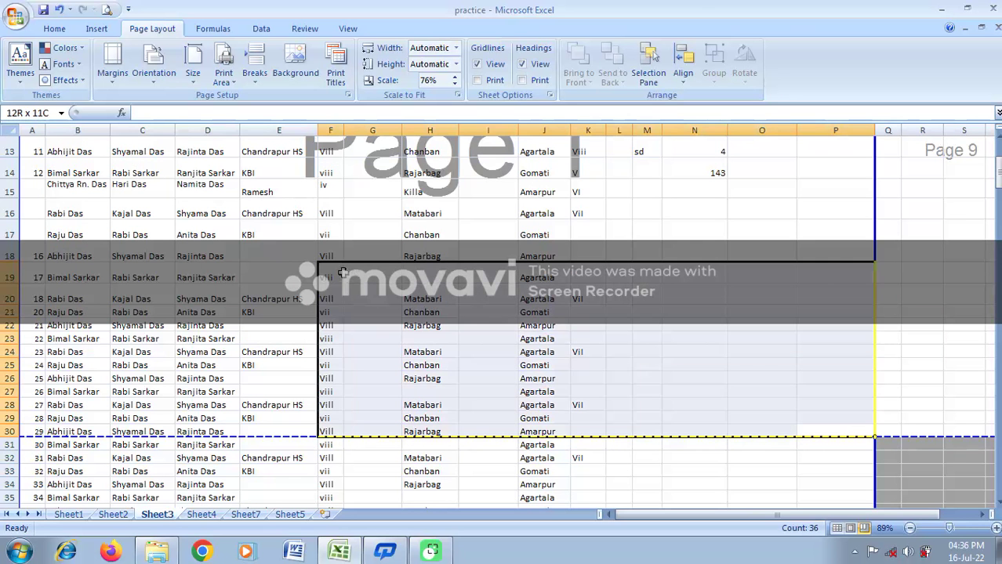
scroll(464, 284, "up", 4)
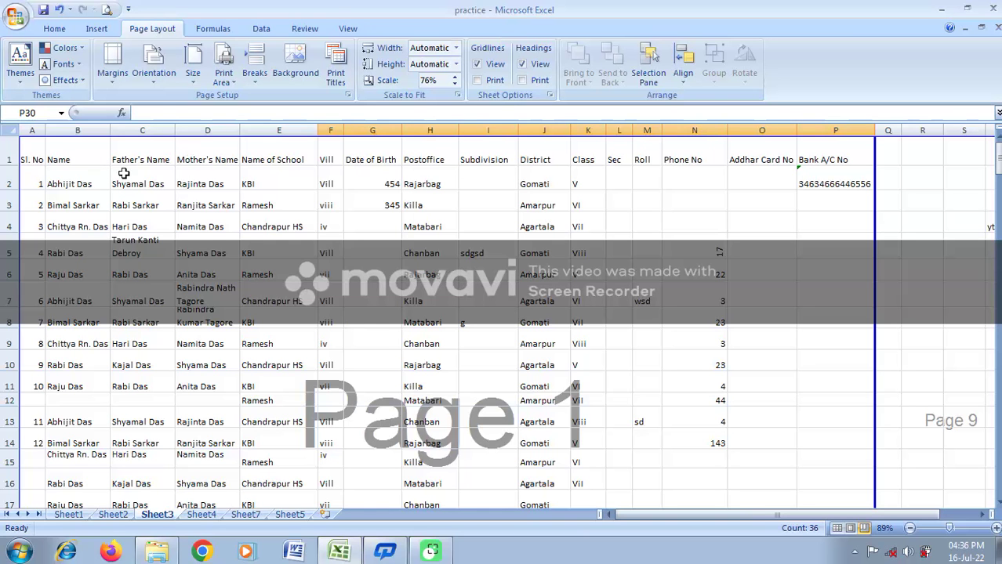
left_click_drag(74, 162, 835, 438)
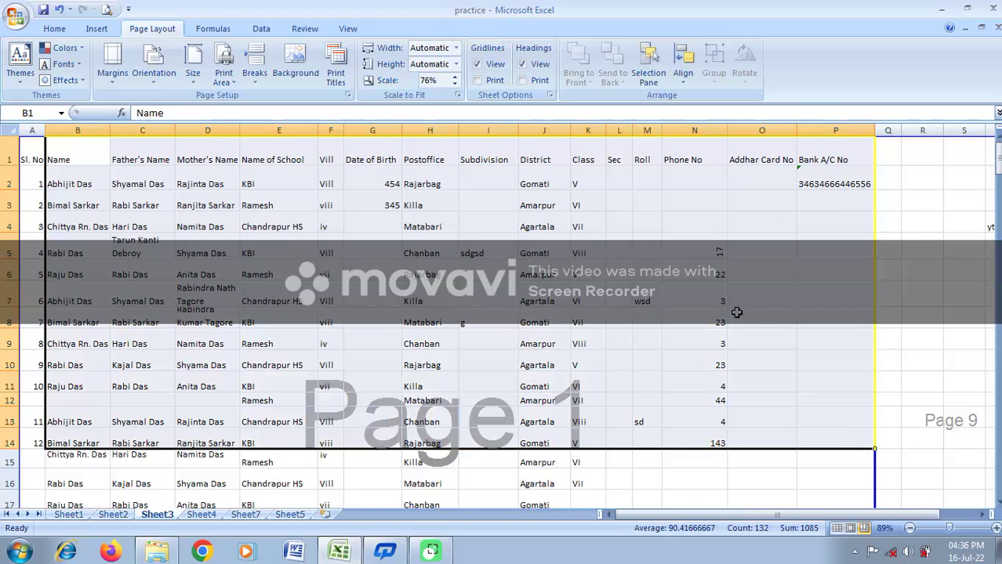
left_click(717, 289)
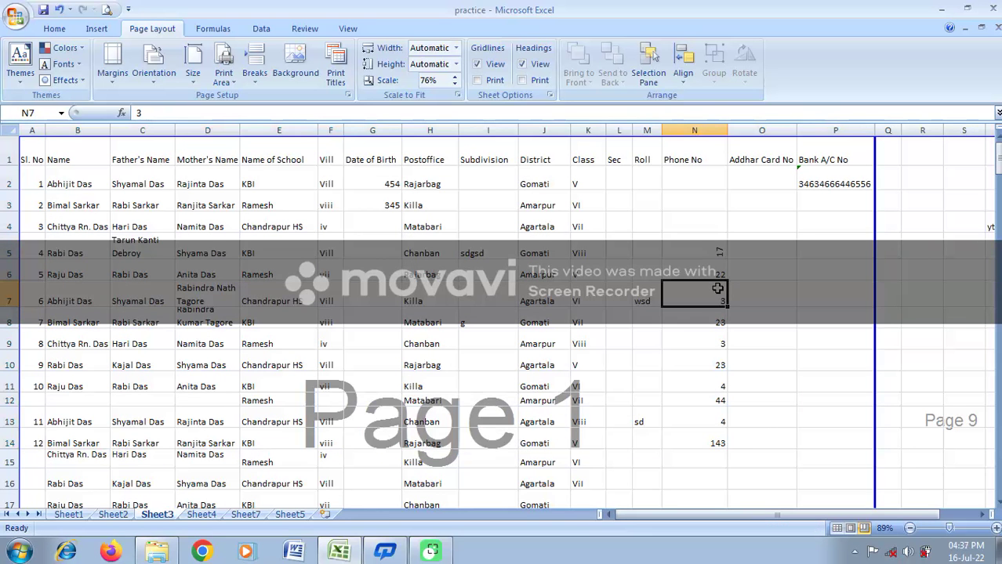
Examine the rows of page 1 again, from the header row to the dashed horizontal page break
scroll(717, 288, "down", 2)
scroll(787, 403, "up", 2)
scroll(665, 438, "down", 4)
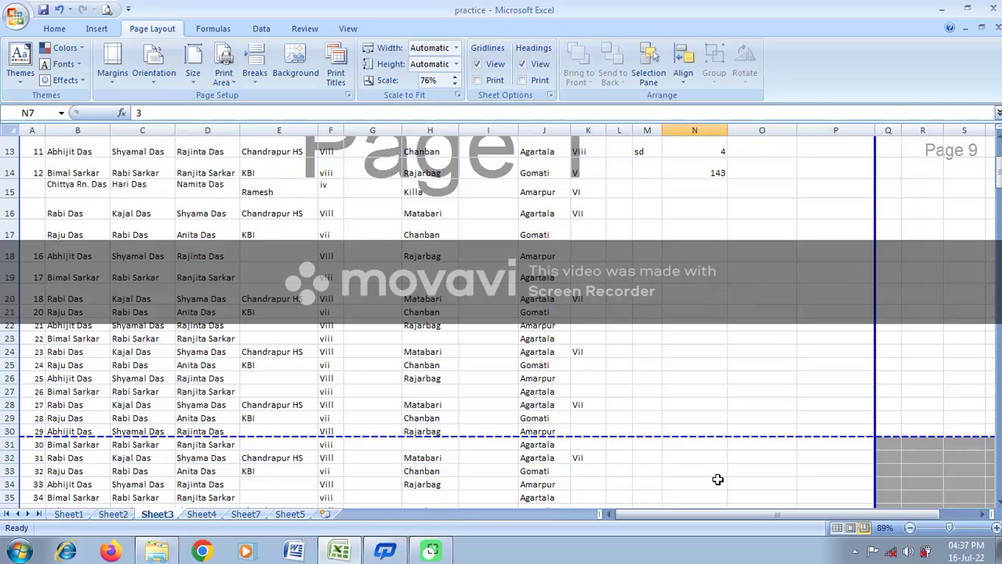
left_click(719, 314)
left_click(709, 328)
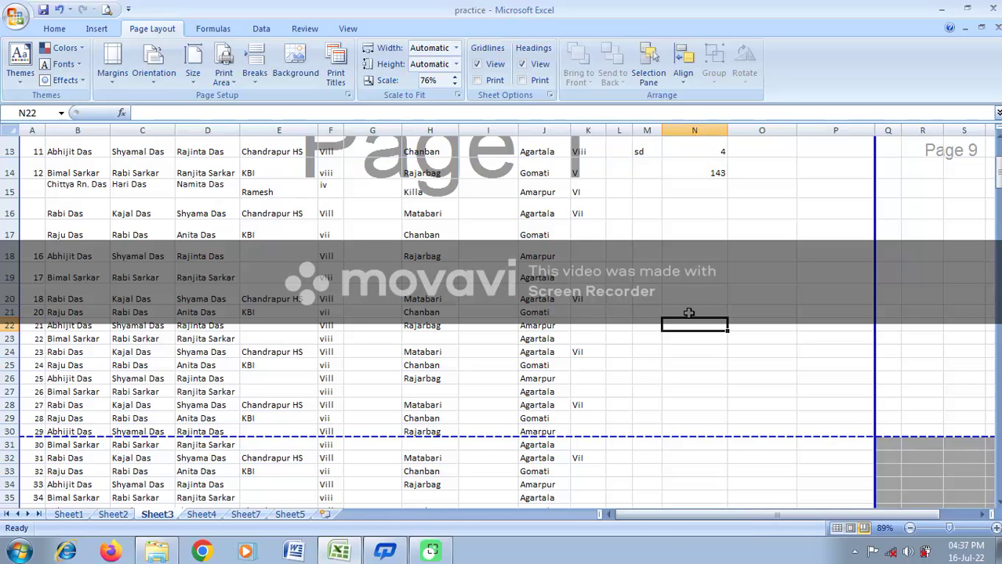
left_click(639, 287)
scroll(609, 492, "up", 4)
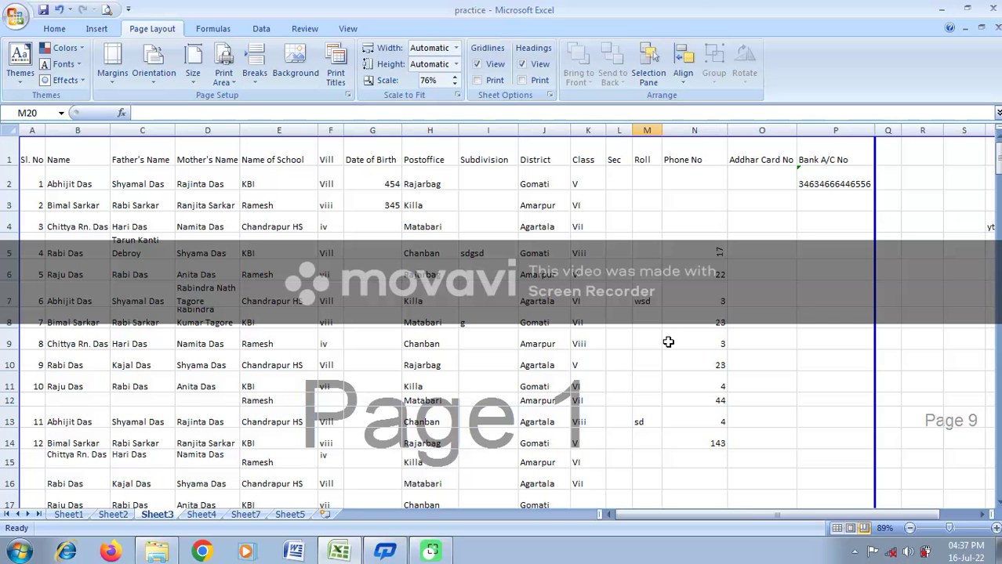
Insert five blank rows above row 30, around the horizontal page break, and clear the selection
scroll(706, 341, "down", 5)
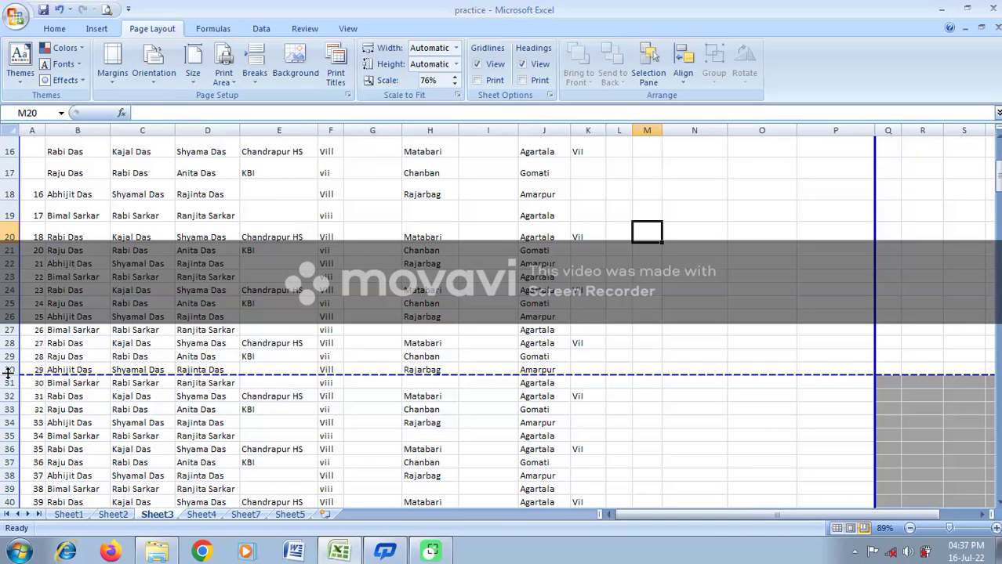
left_click_drag(10, 370, 10, 427)
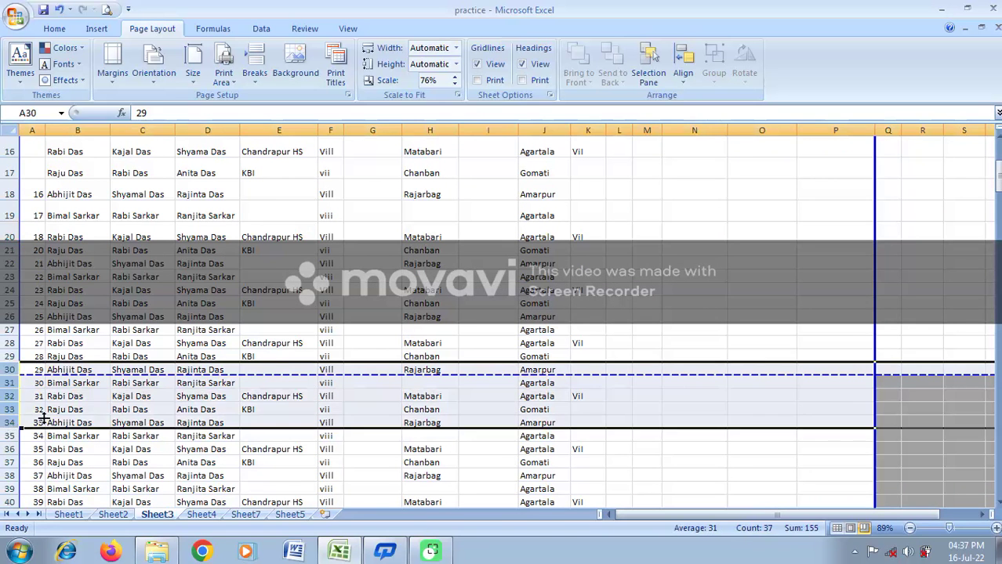
right_click(84, 400)
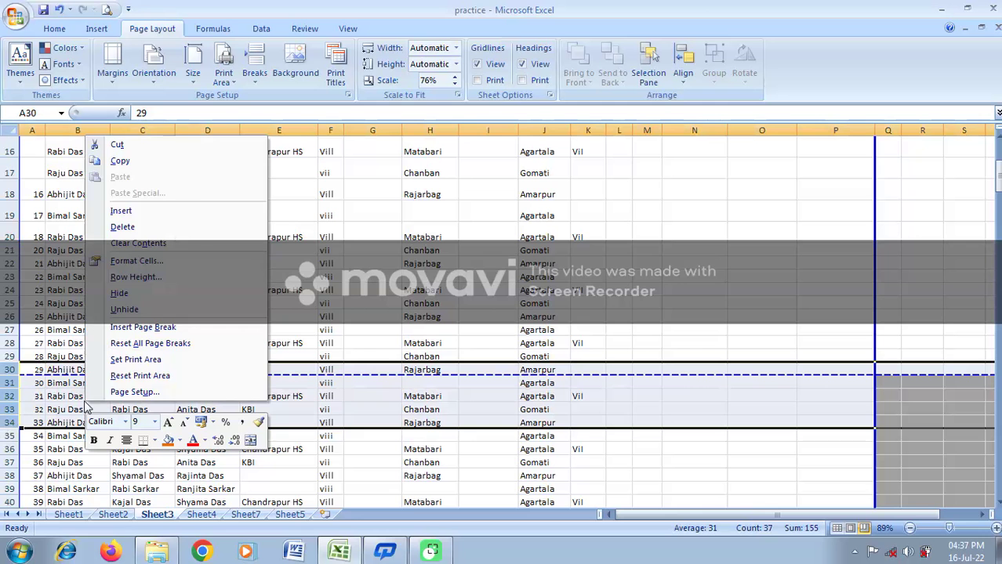
left_click(161, 219)
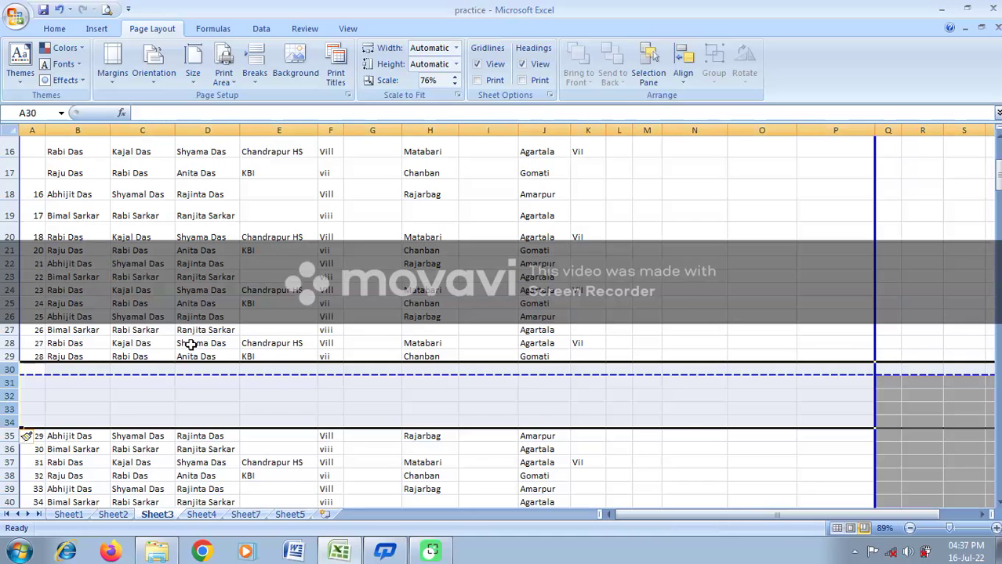
left_click(245, 478)
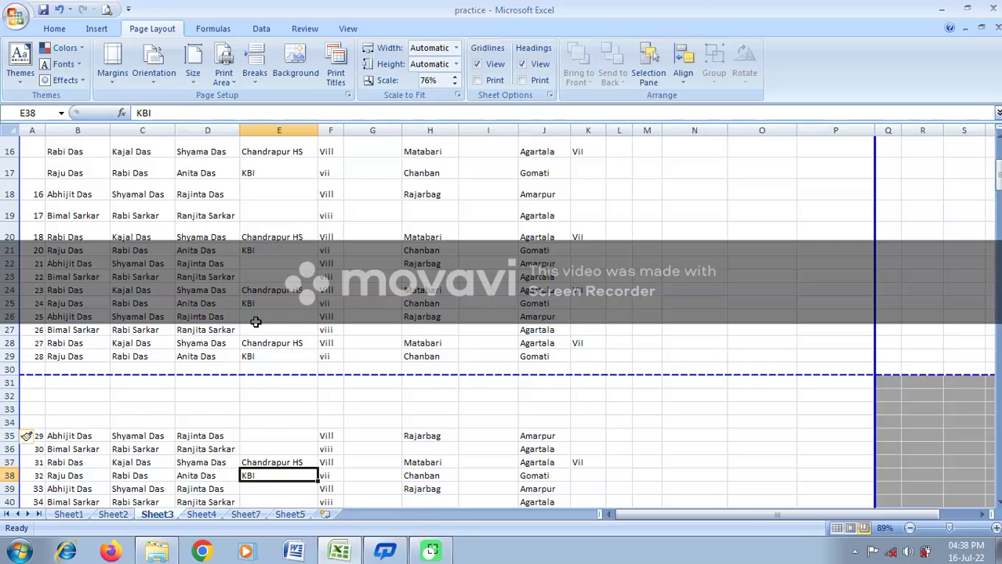
scroll(711, 310, "up", 5)
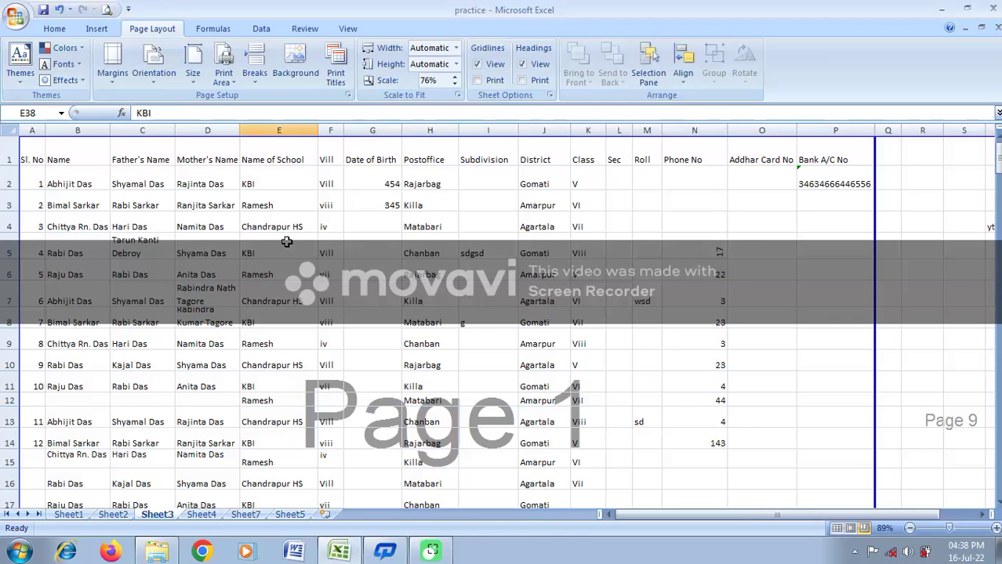
Set the paper size to A4 210 x 297 mm and the page orientation to Landscape
left_click(193, 61)
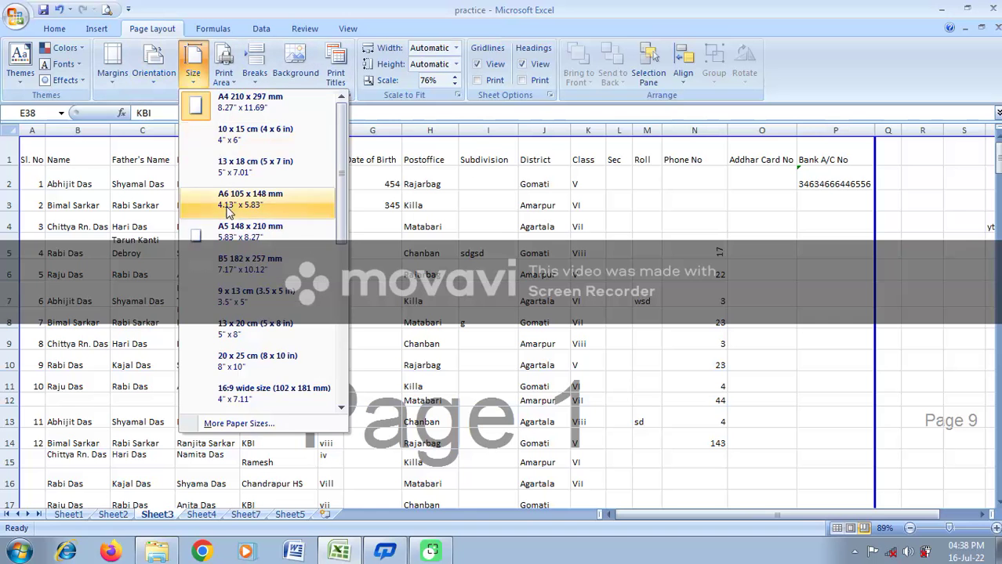
left_click(241, 102)
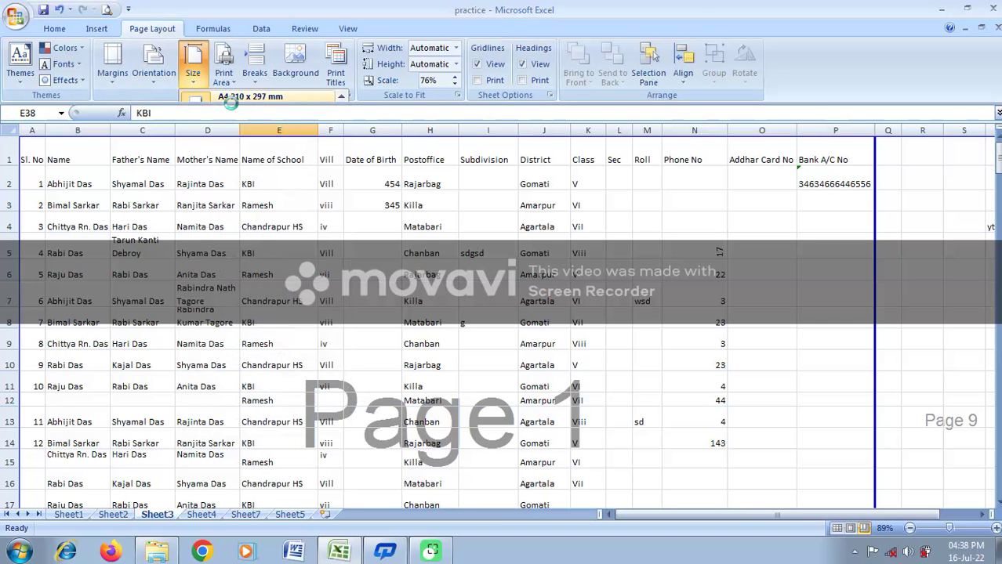
left_click(152, 66)
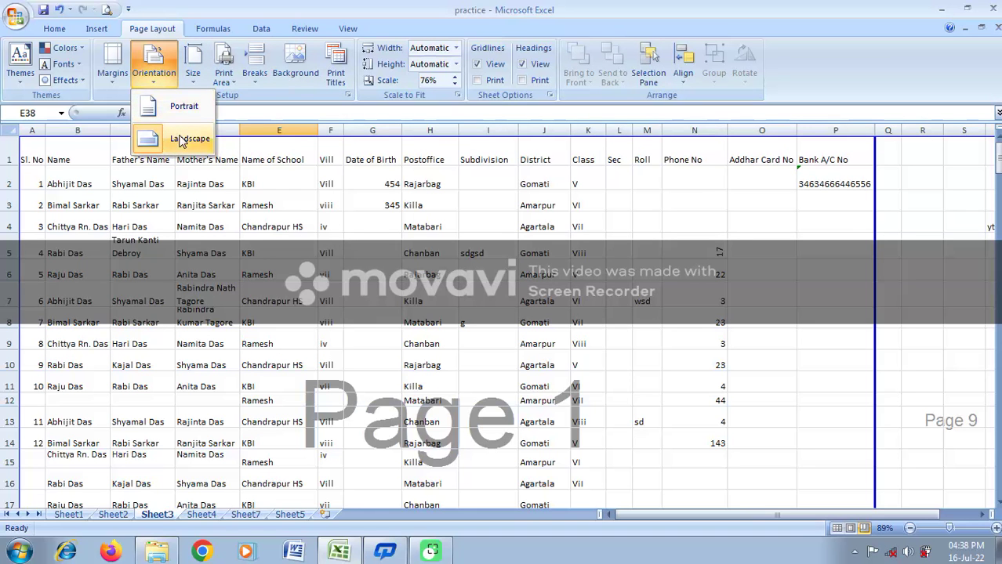
left_click(179, 140)
Review the custom page margins in Page Setup and accept them as they are
left_click(113, 75)
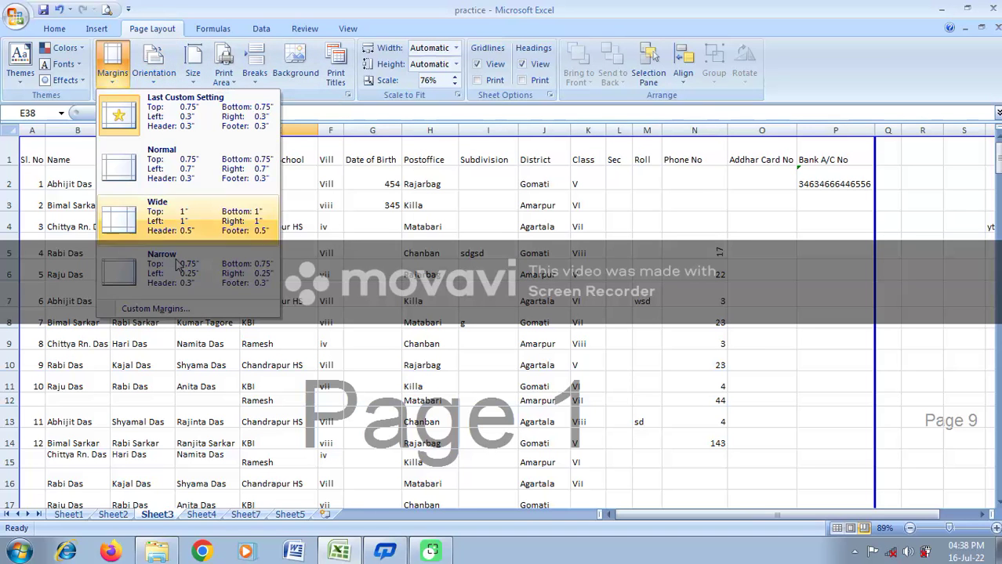
left_click(164, 309)
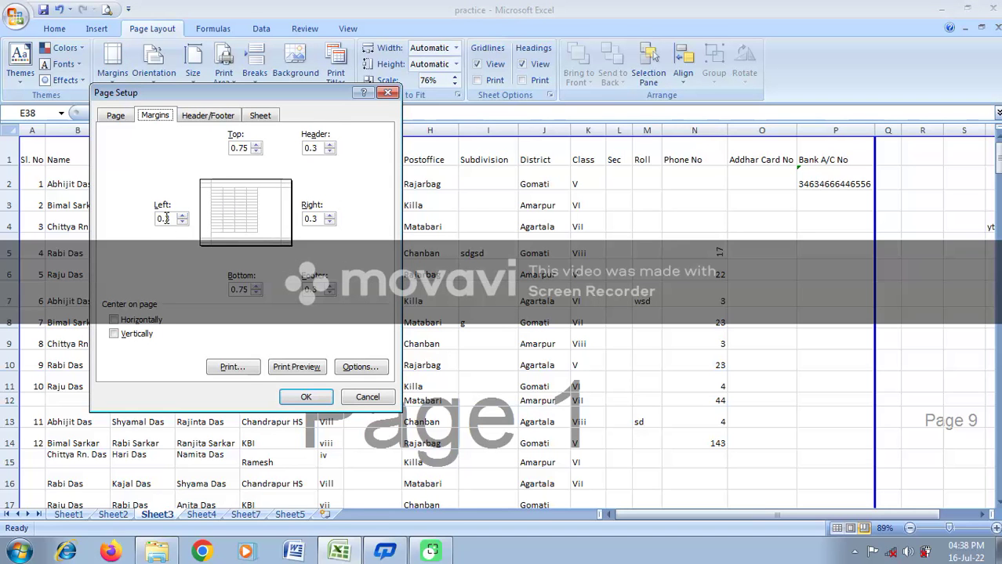
left_click(308, 396)
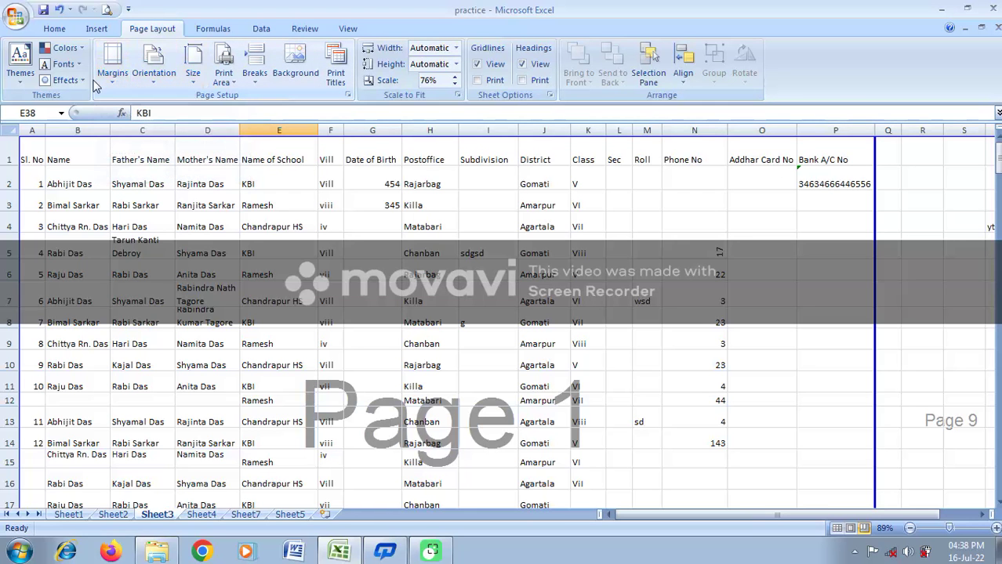
Move the vertical page break to the boundary between columns N and O, just after Phone No
left_click(348, 29)
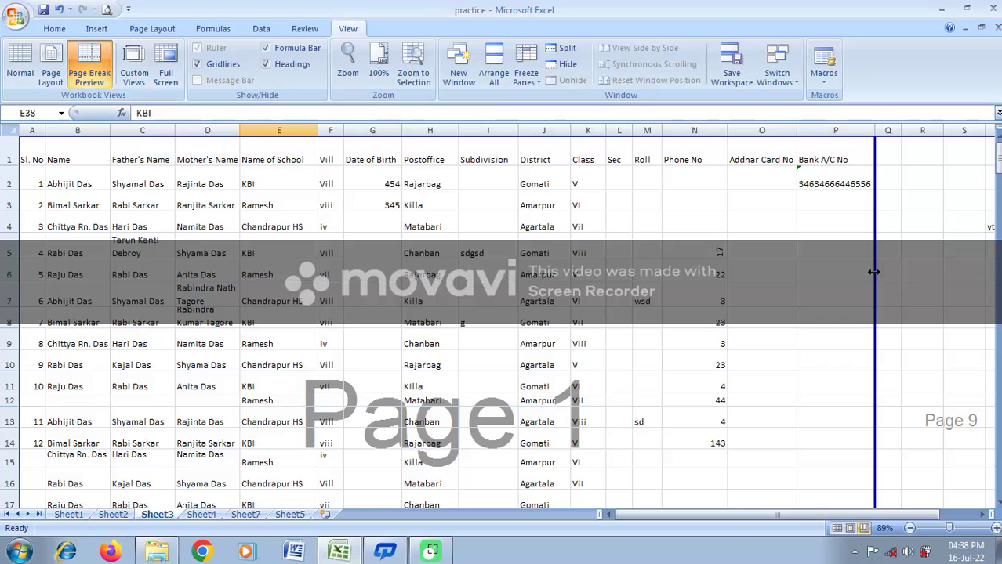
left_click_drag(873, 272, 731, 278)
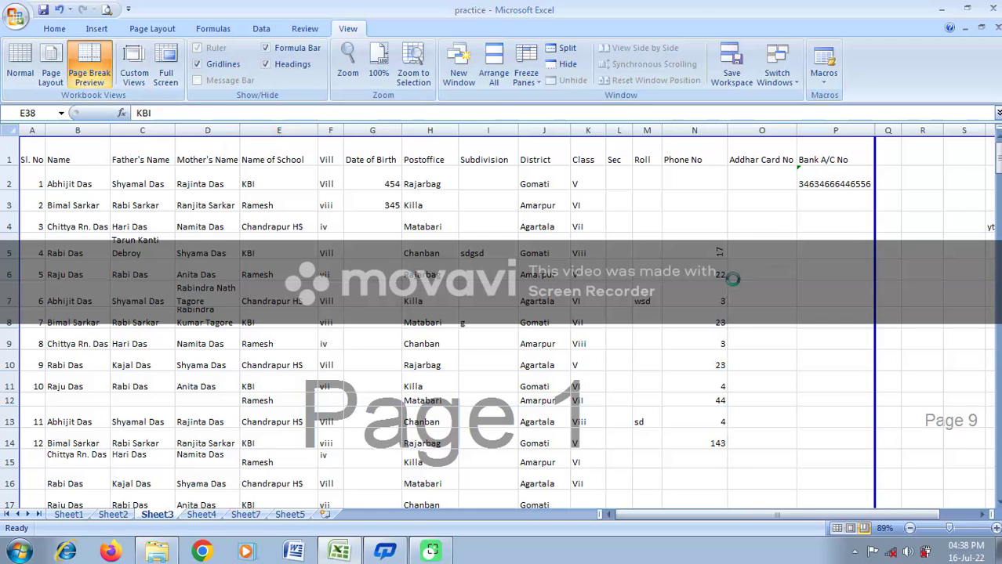
scroll(729, 278, "down", 3)
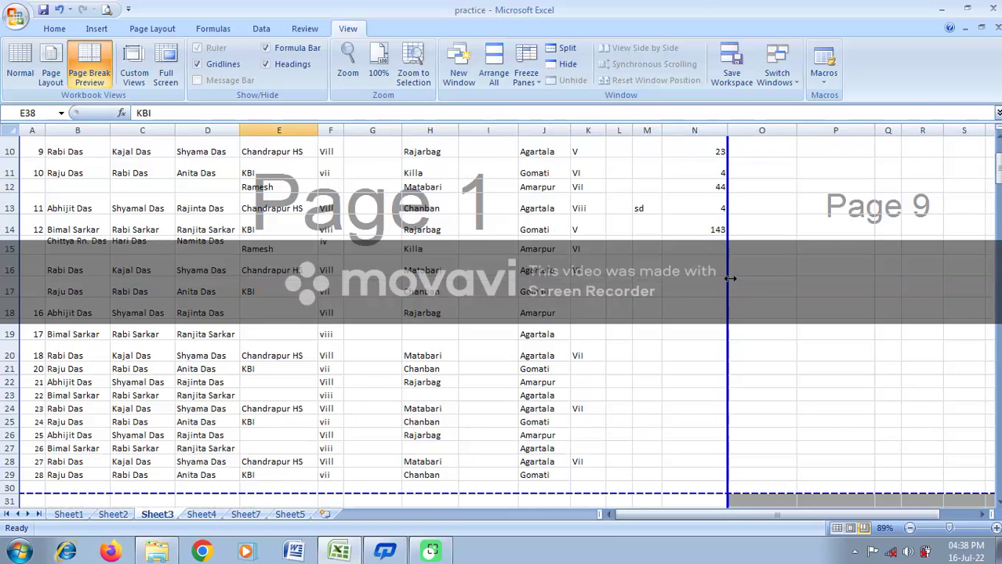
Move the vertical page break back outward to the far edge of column P
left_click_drag(728, 276, 727, 276)
left_click_drag(788, 284, 862, 288)
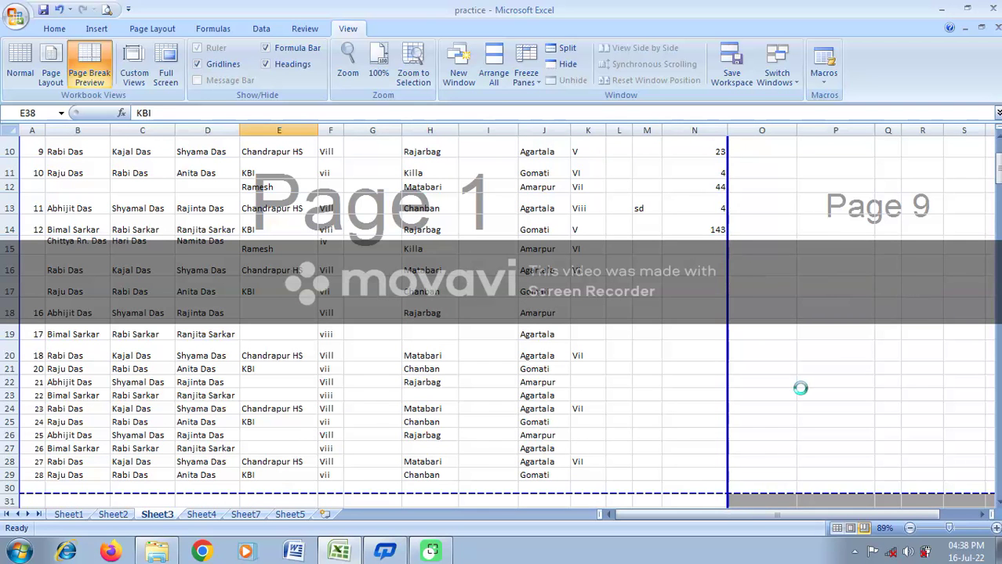